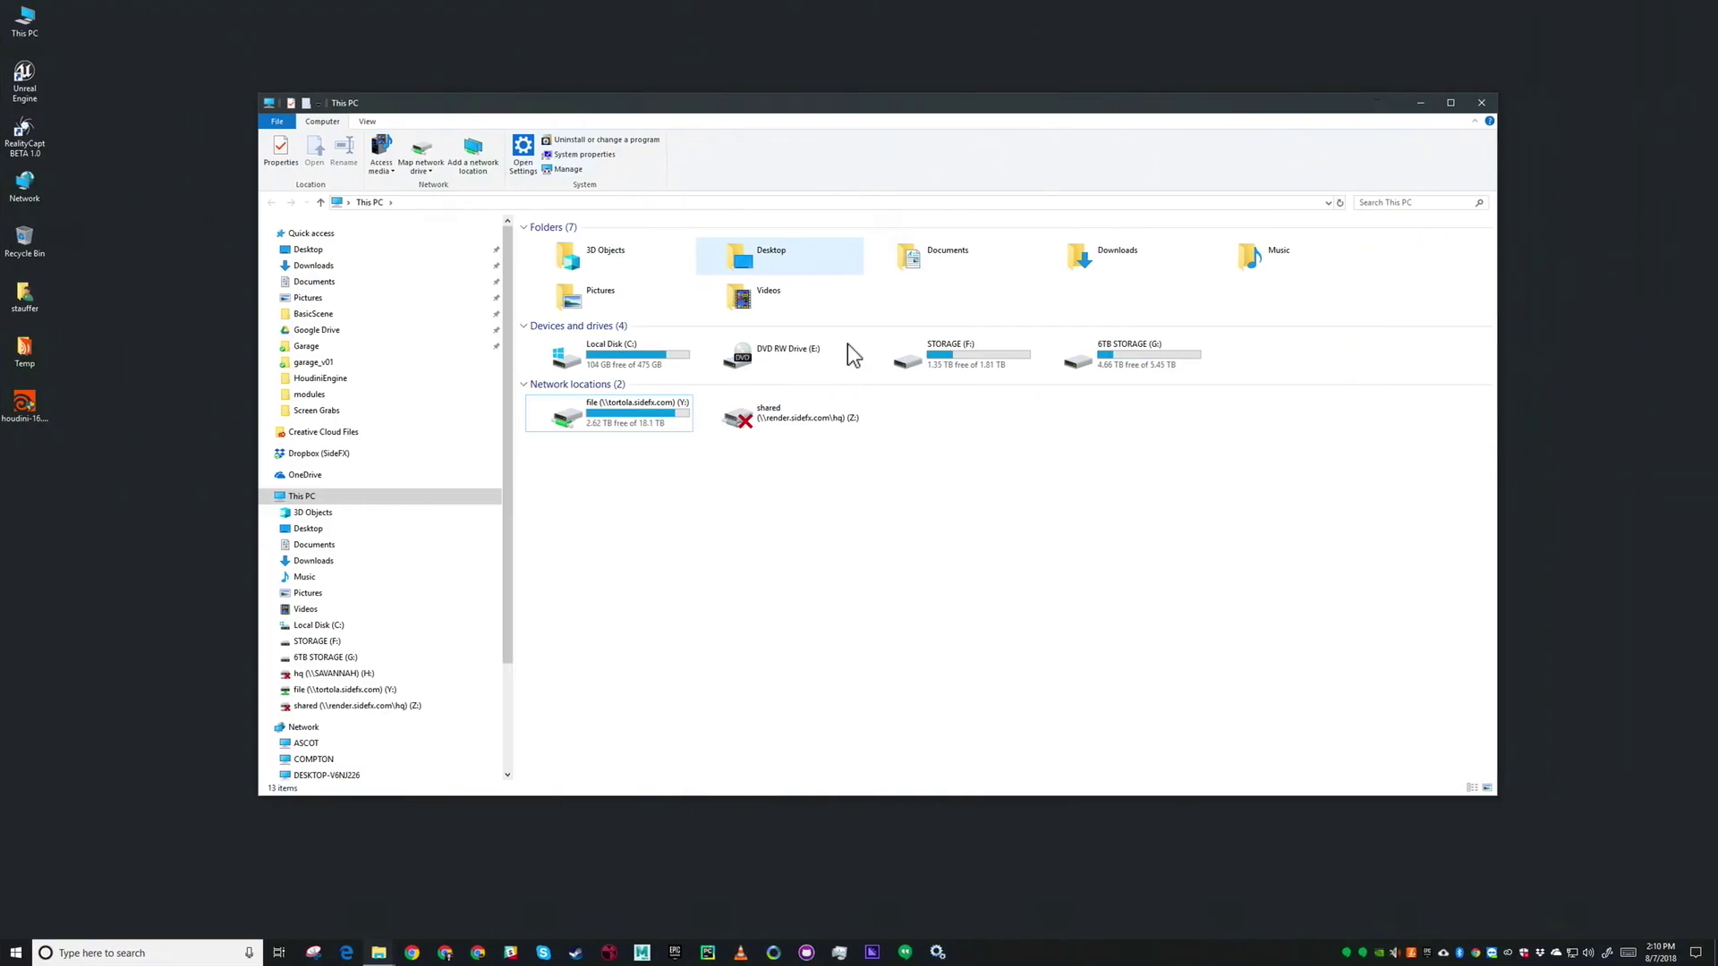
# Move the This PC File Explorer window up and to the right
pyautogui.moveTo(1139, 102); pyautogui.dragTo(1167, 87)
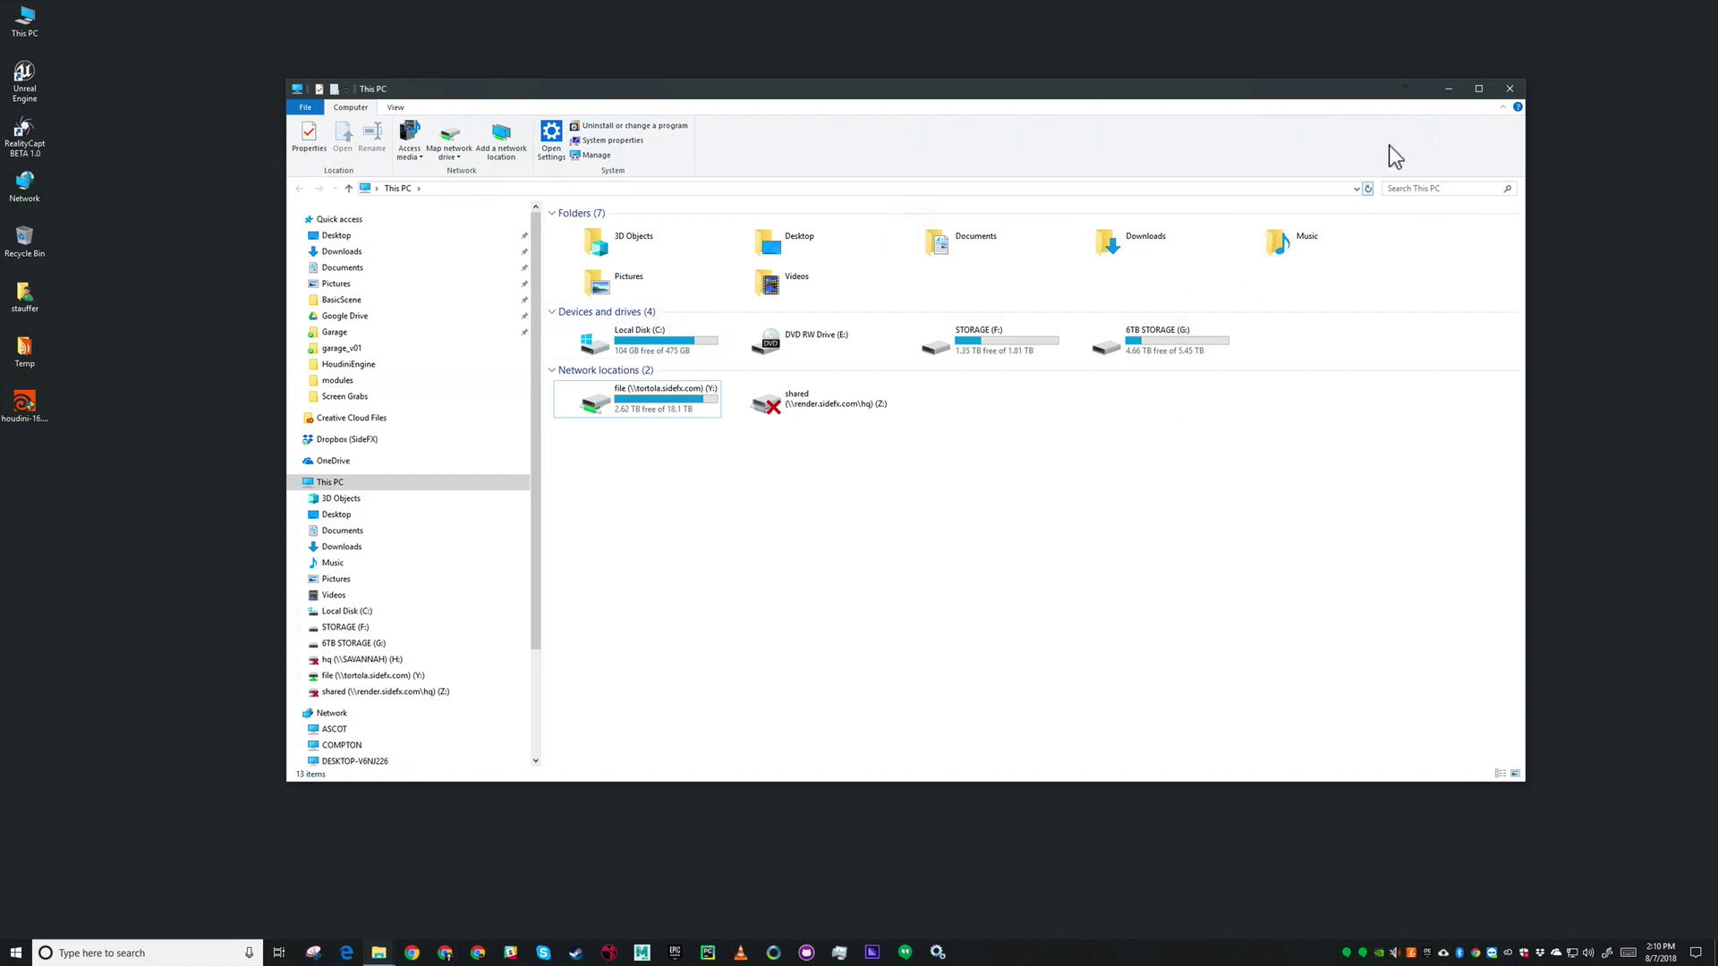
# Minimise This PC, launch the Houdini 16.5 installer and accept the licence agreement
pyautogui.click(1448, 90)
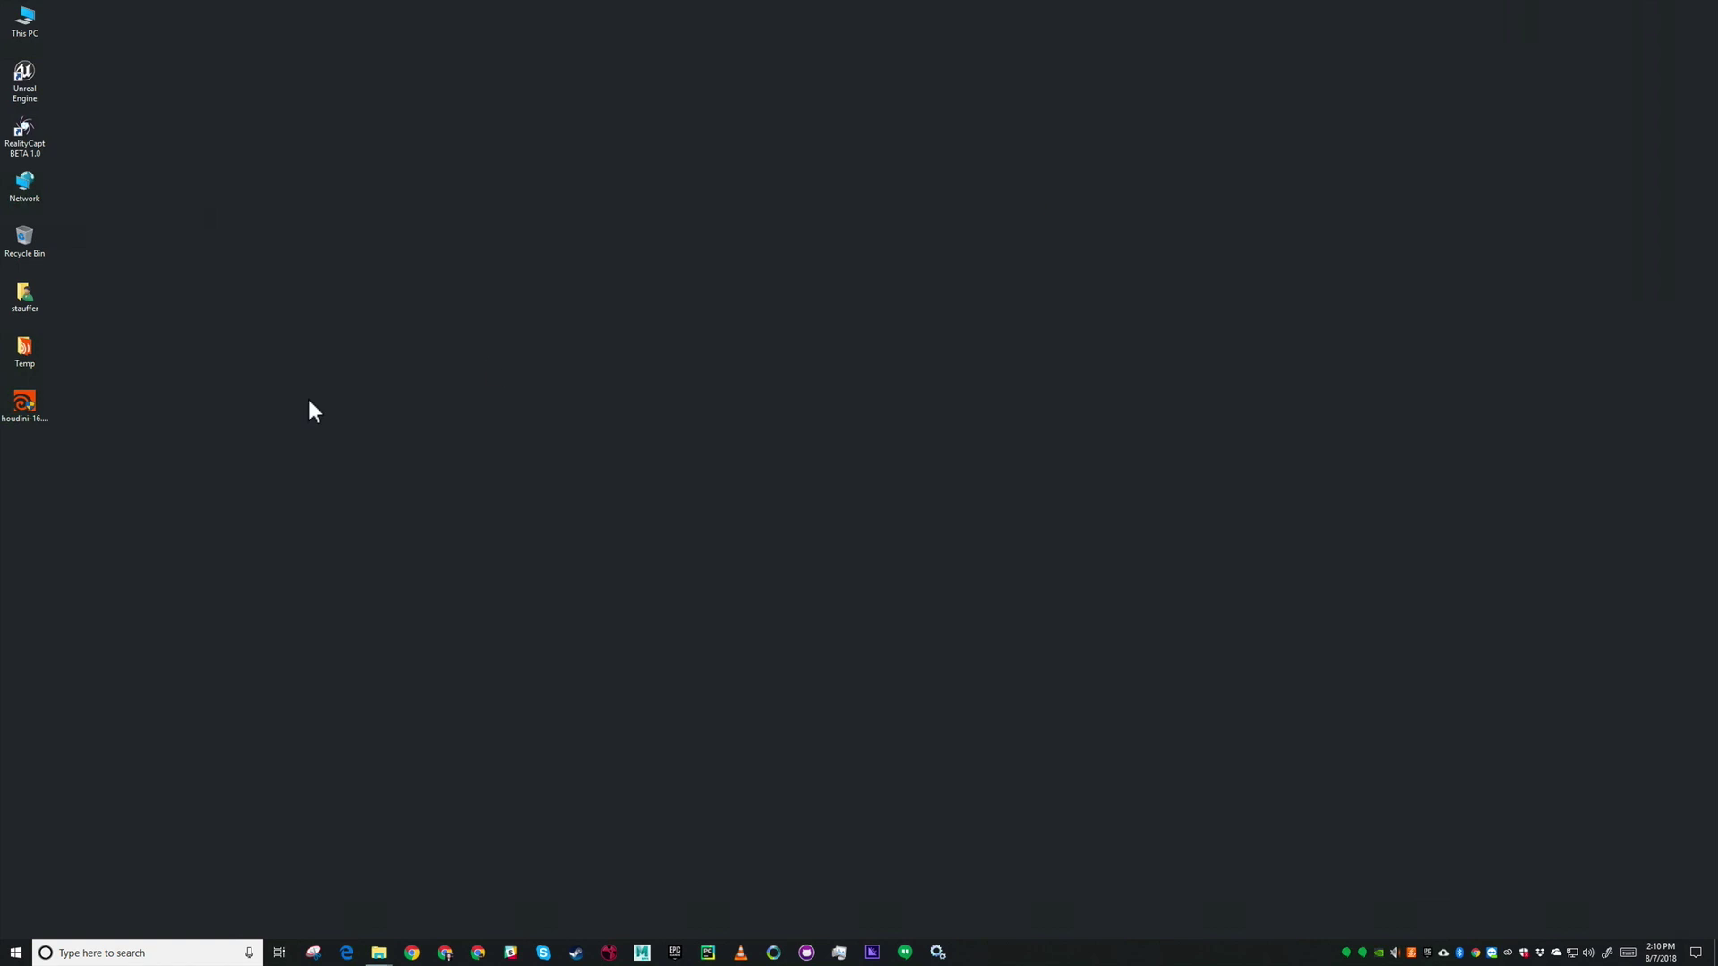
pyautogui.doubleClick(27, 407)
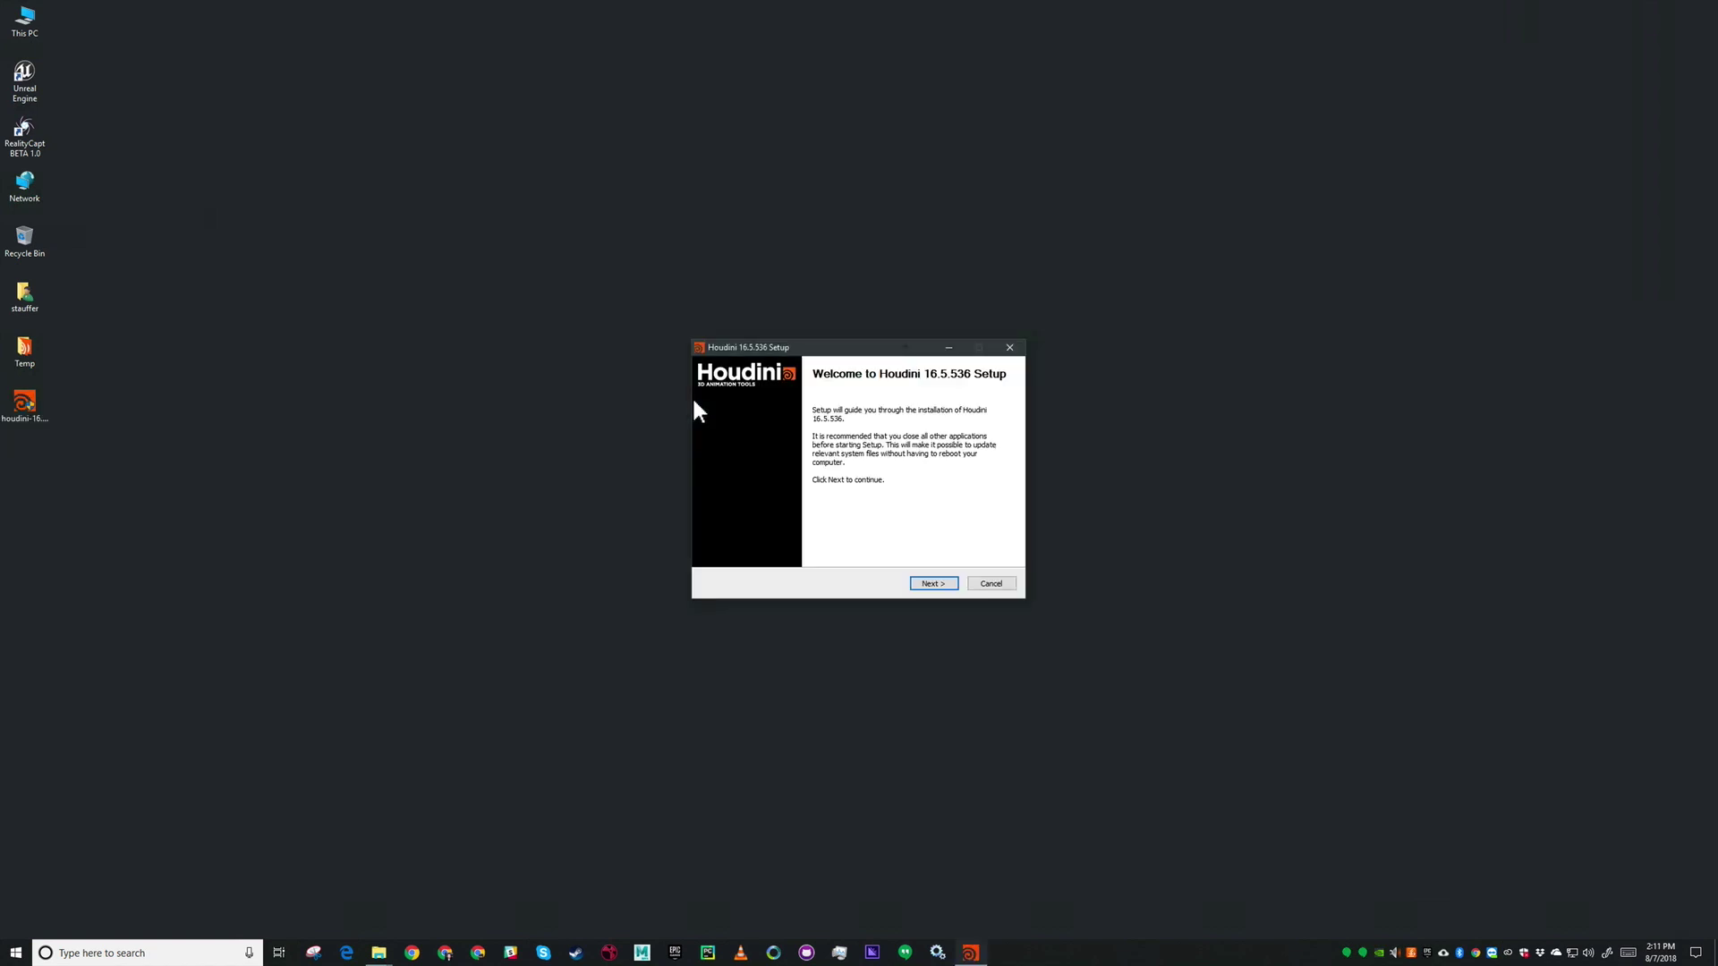
pyautogui.click(930, 582)
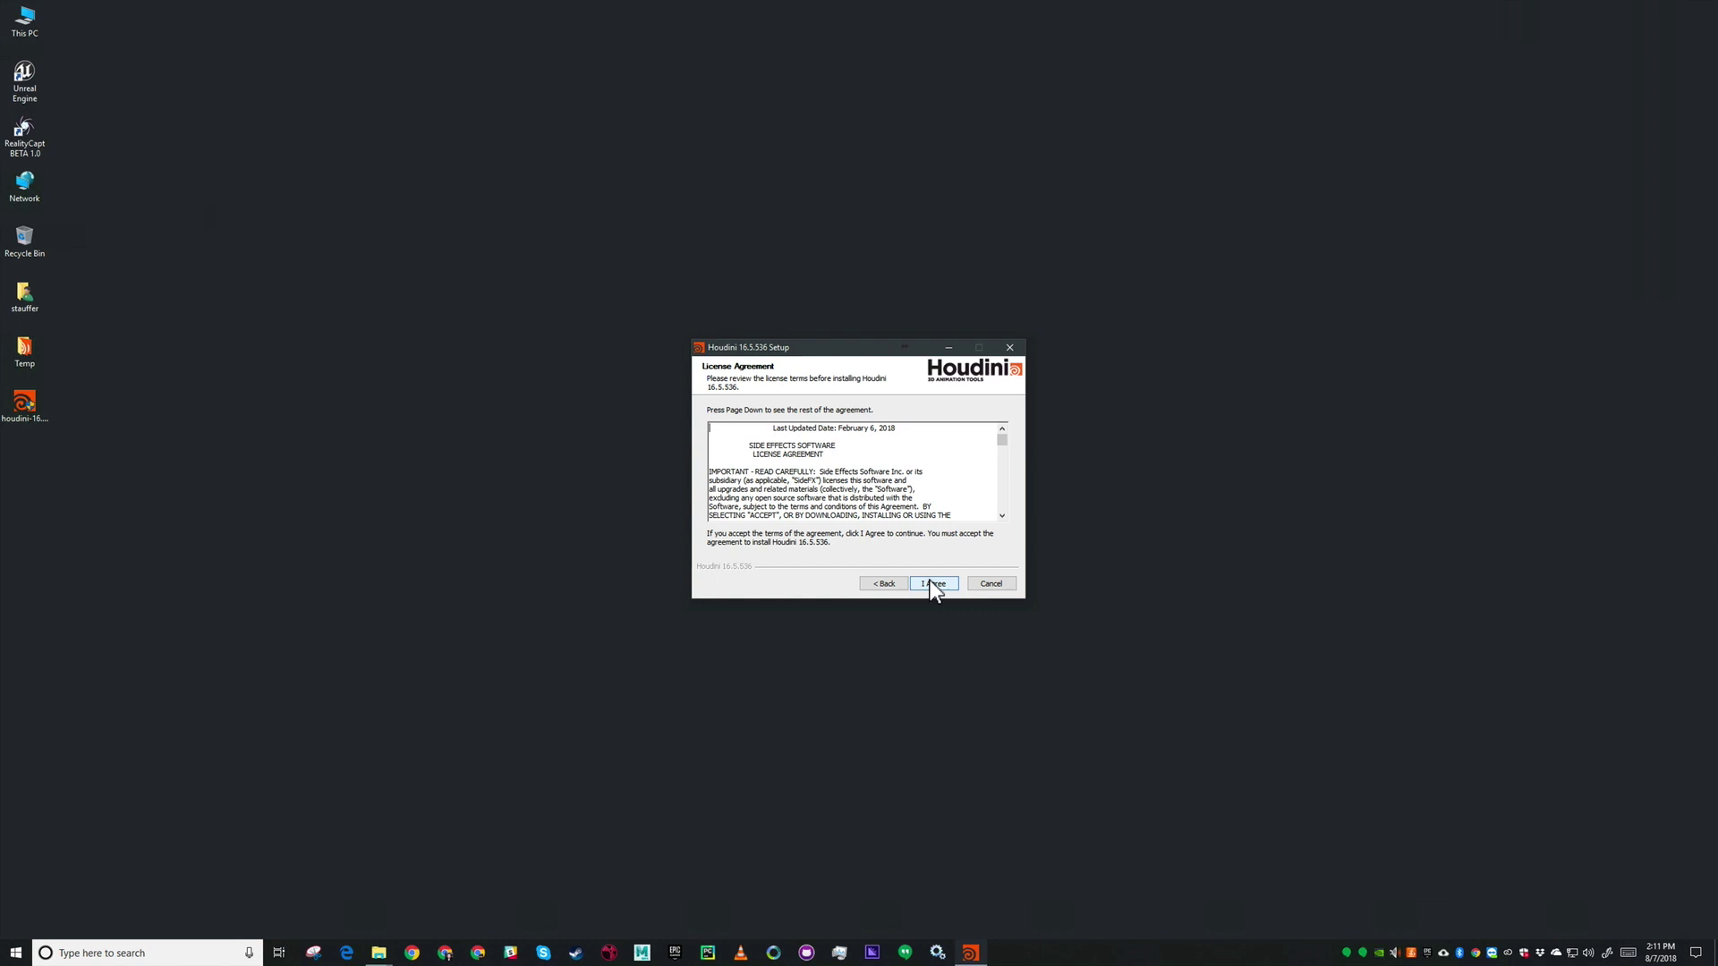
pyautogui.click(928, 584)
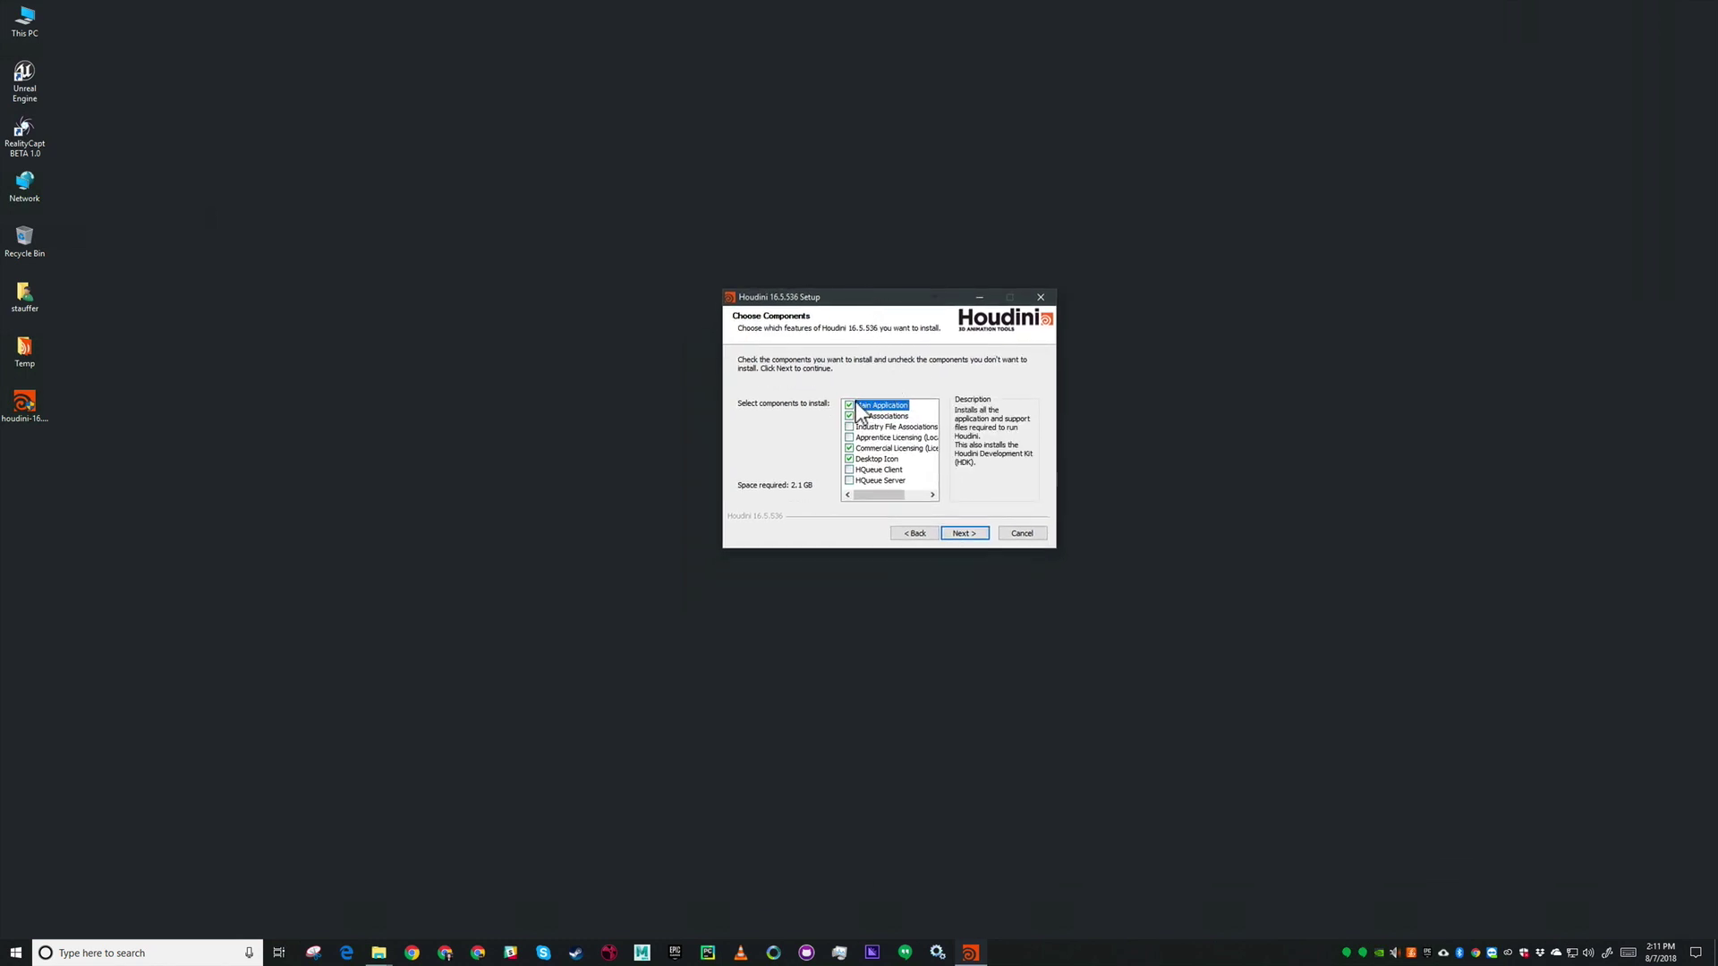
# Exclude Main Application and include the HQueue Client and HQueue Server components
pyautogui.click(849, 405)
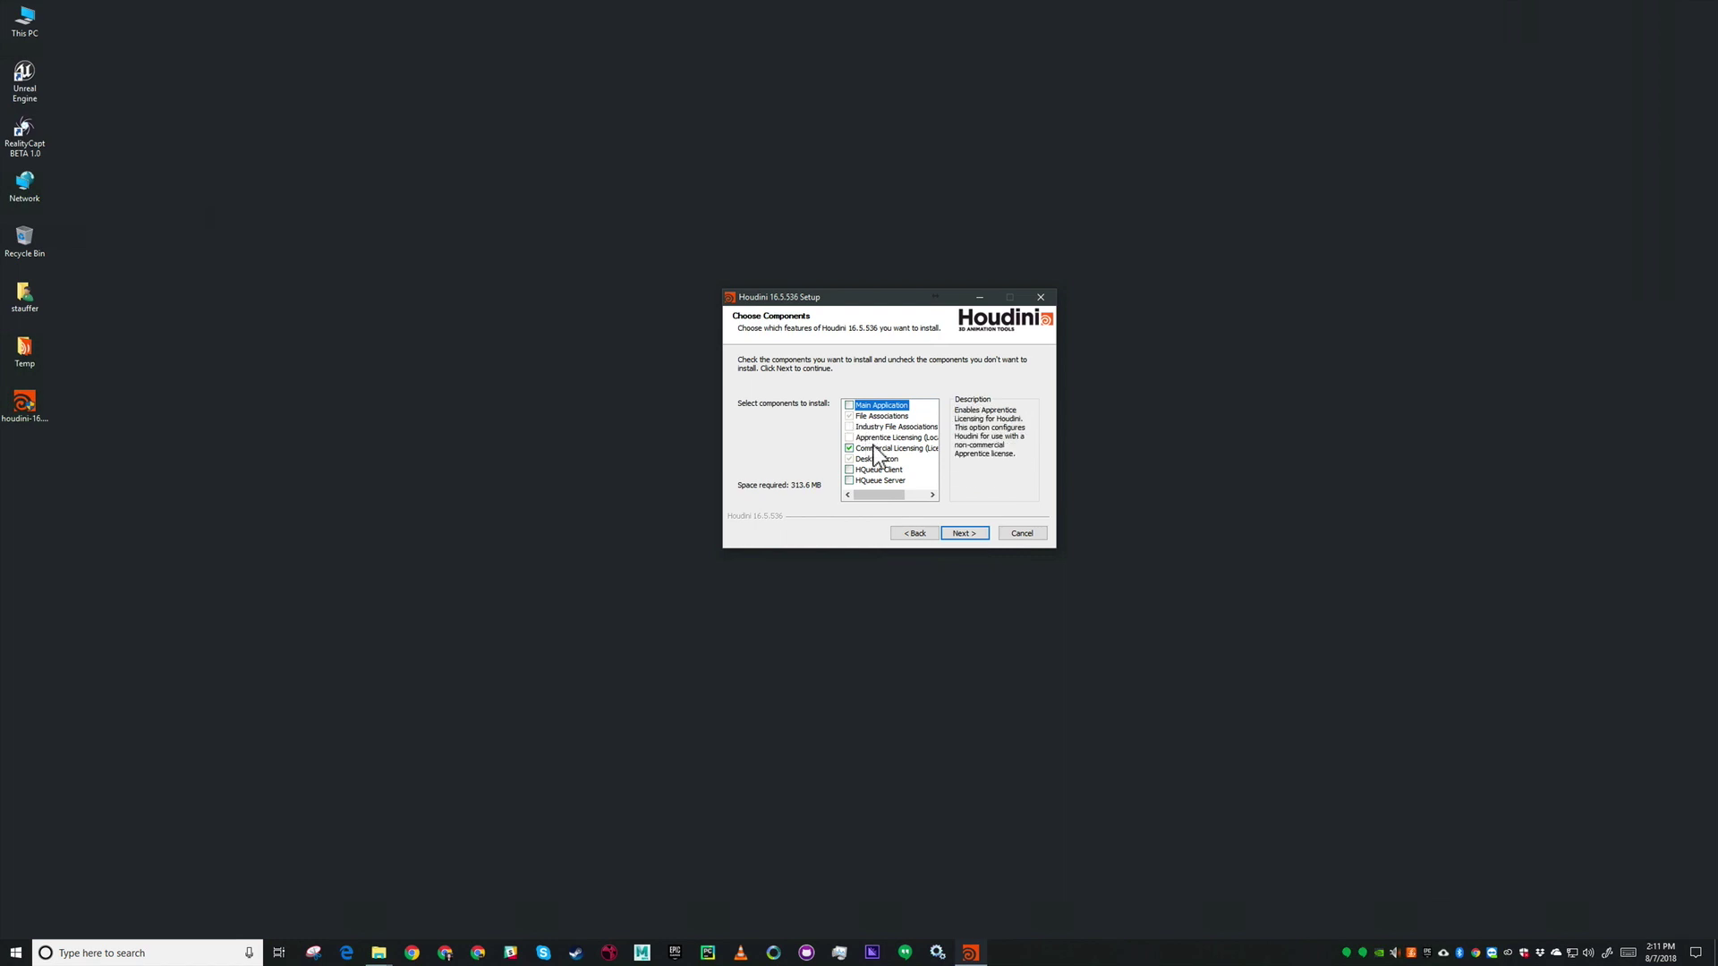
pyautogui.click(849, 469)
pyautogui.click(849, 481)
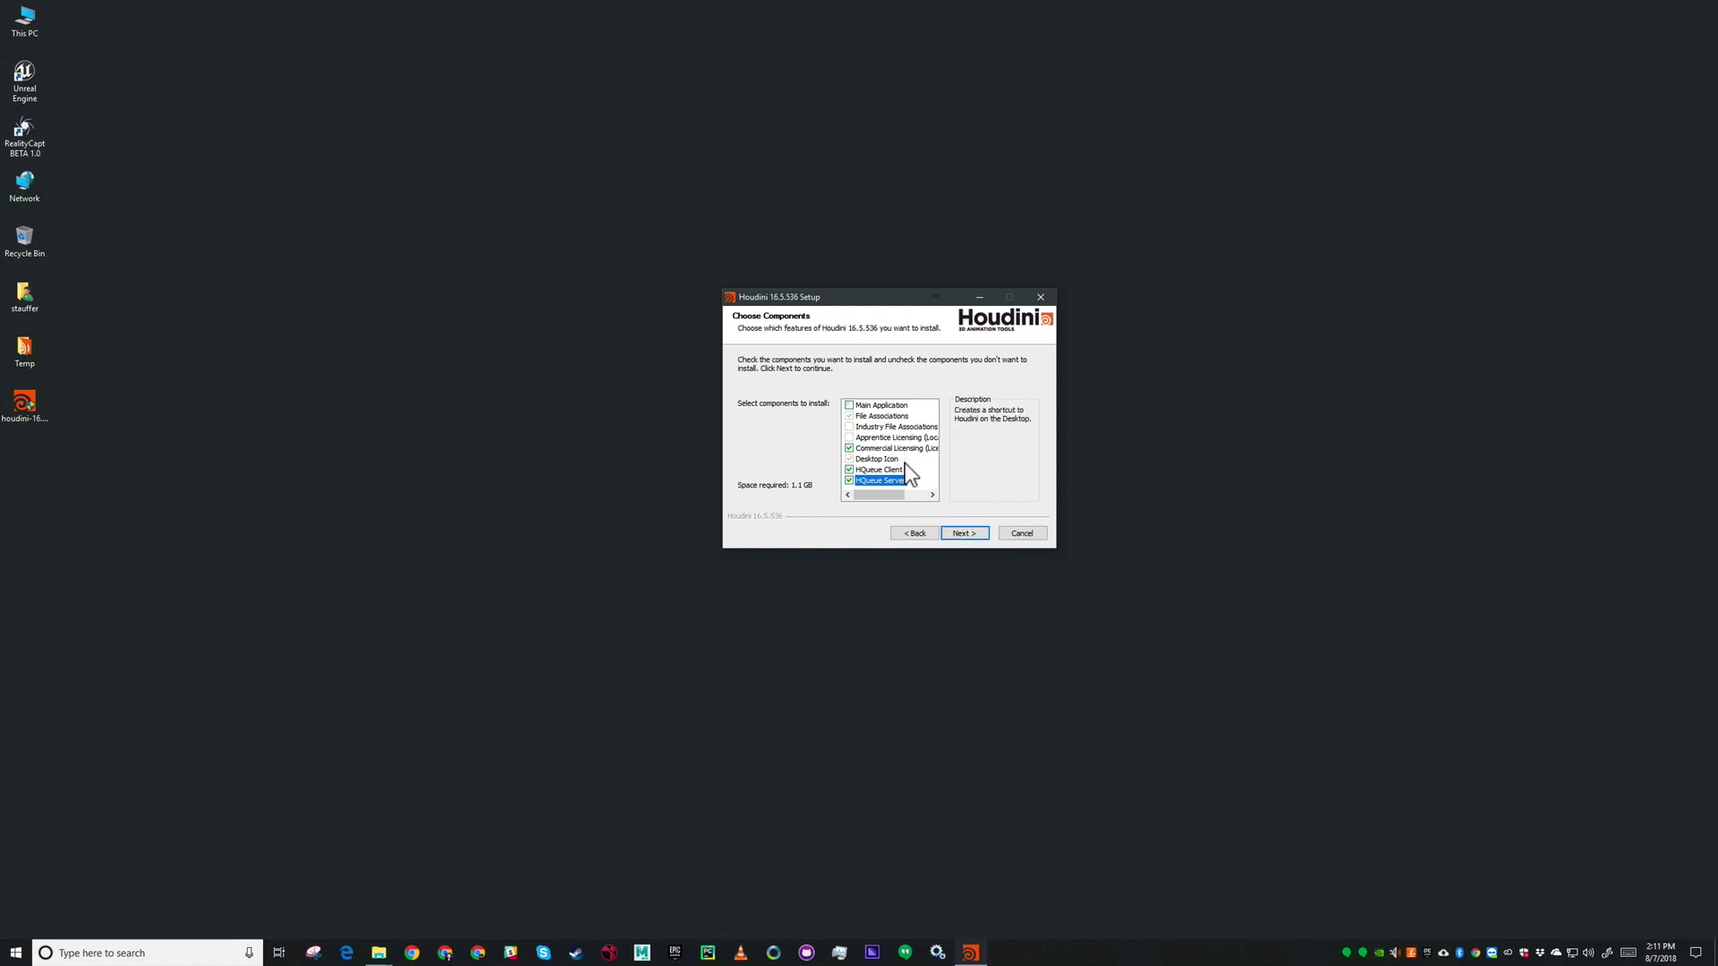
pyautogui.click(961, 530)
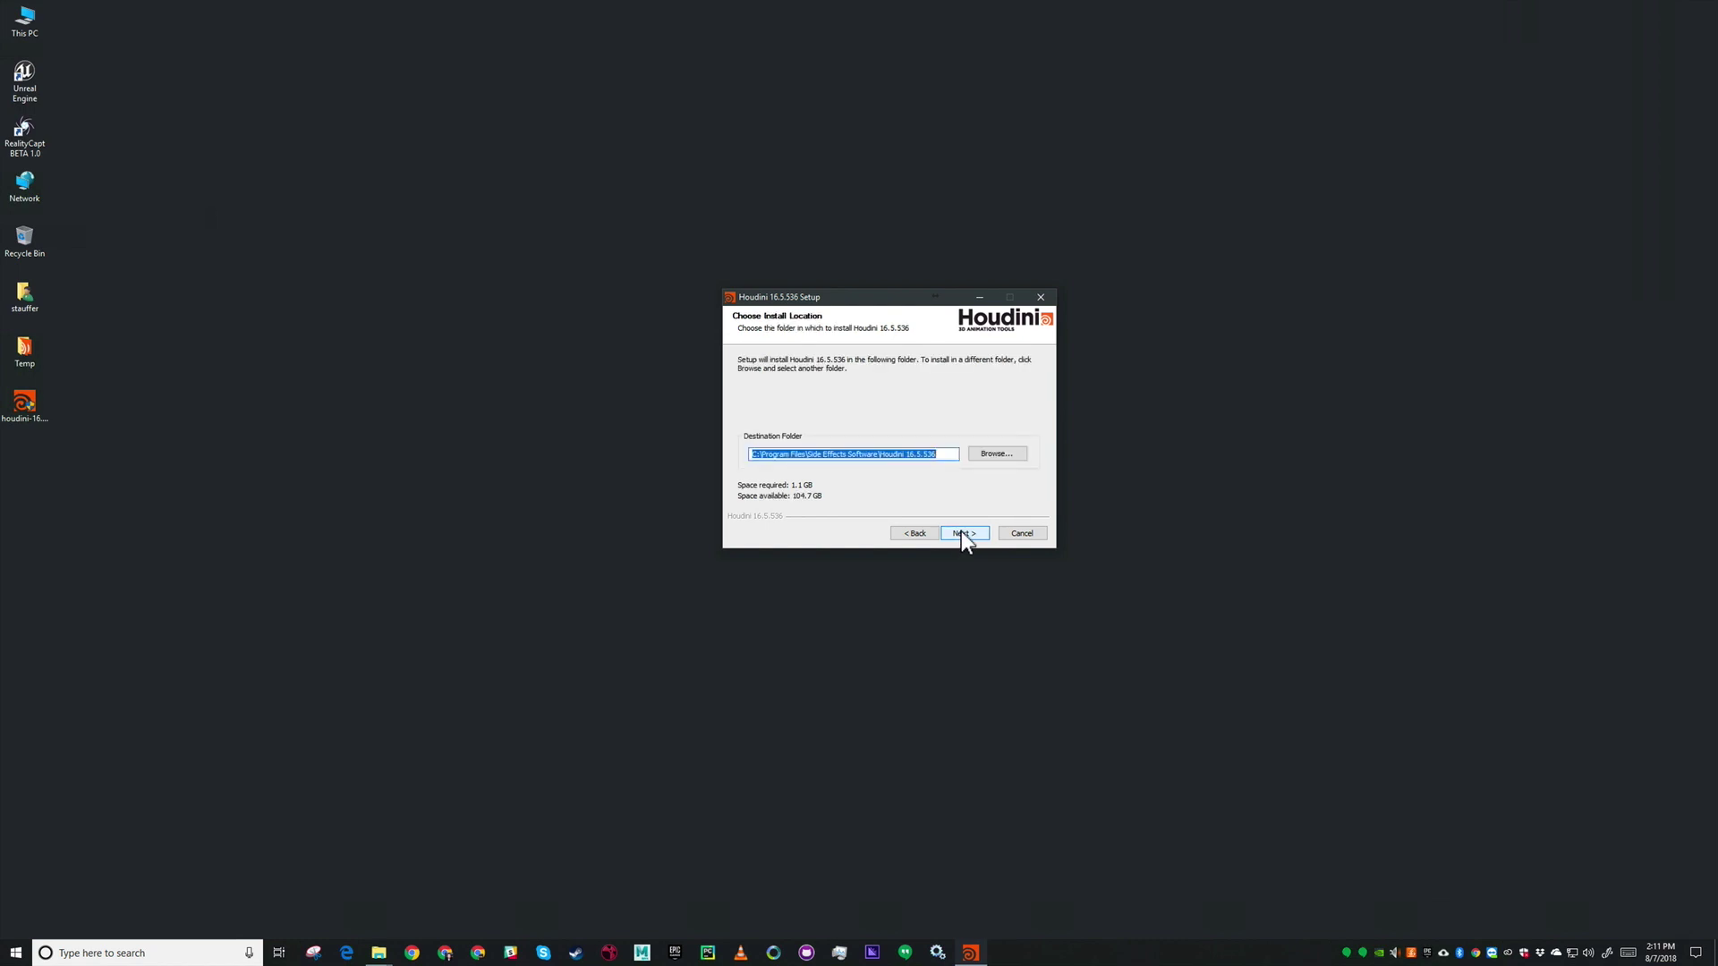
# Keep the default Houdini folder, C:\HQueueServer location and HQueueServer service name
pyautogui.click(961, 530)
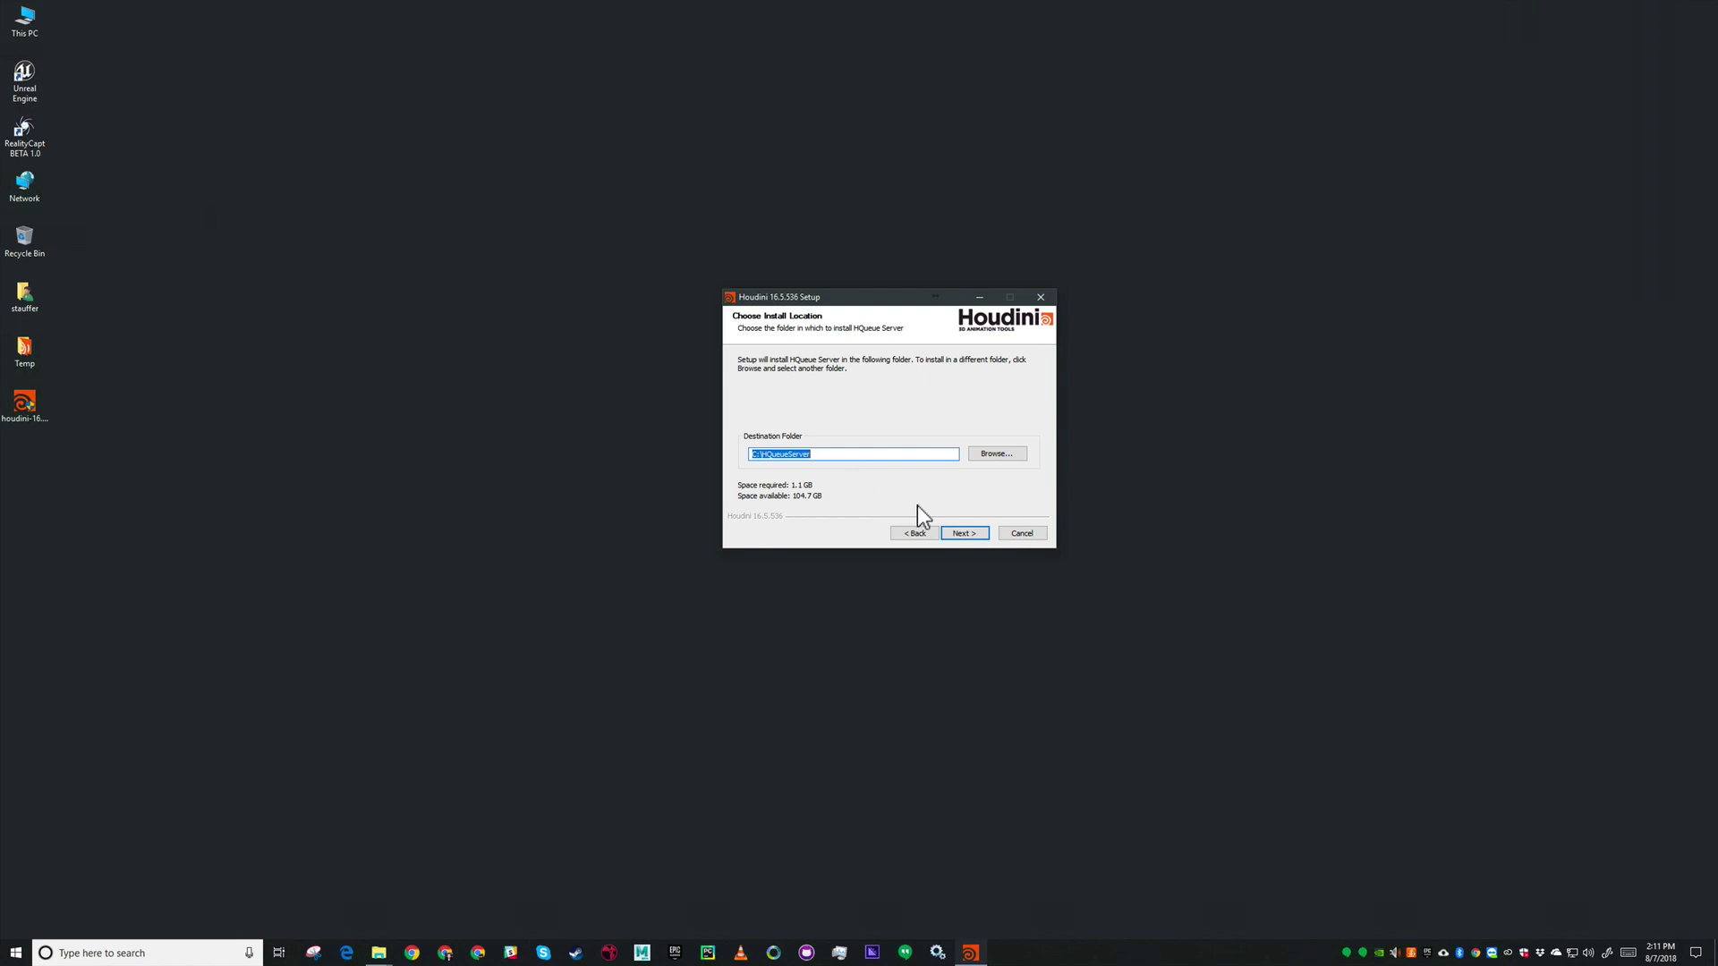
pyautogui.click(954, 530)
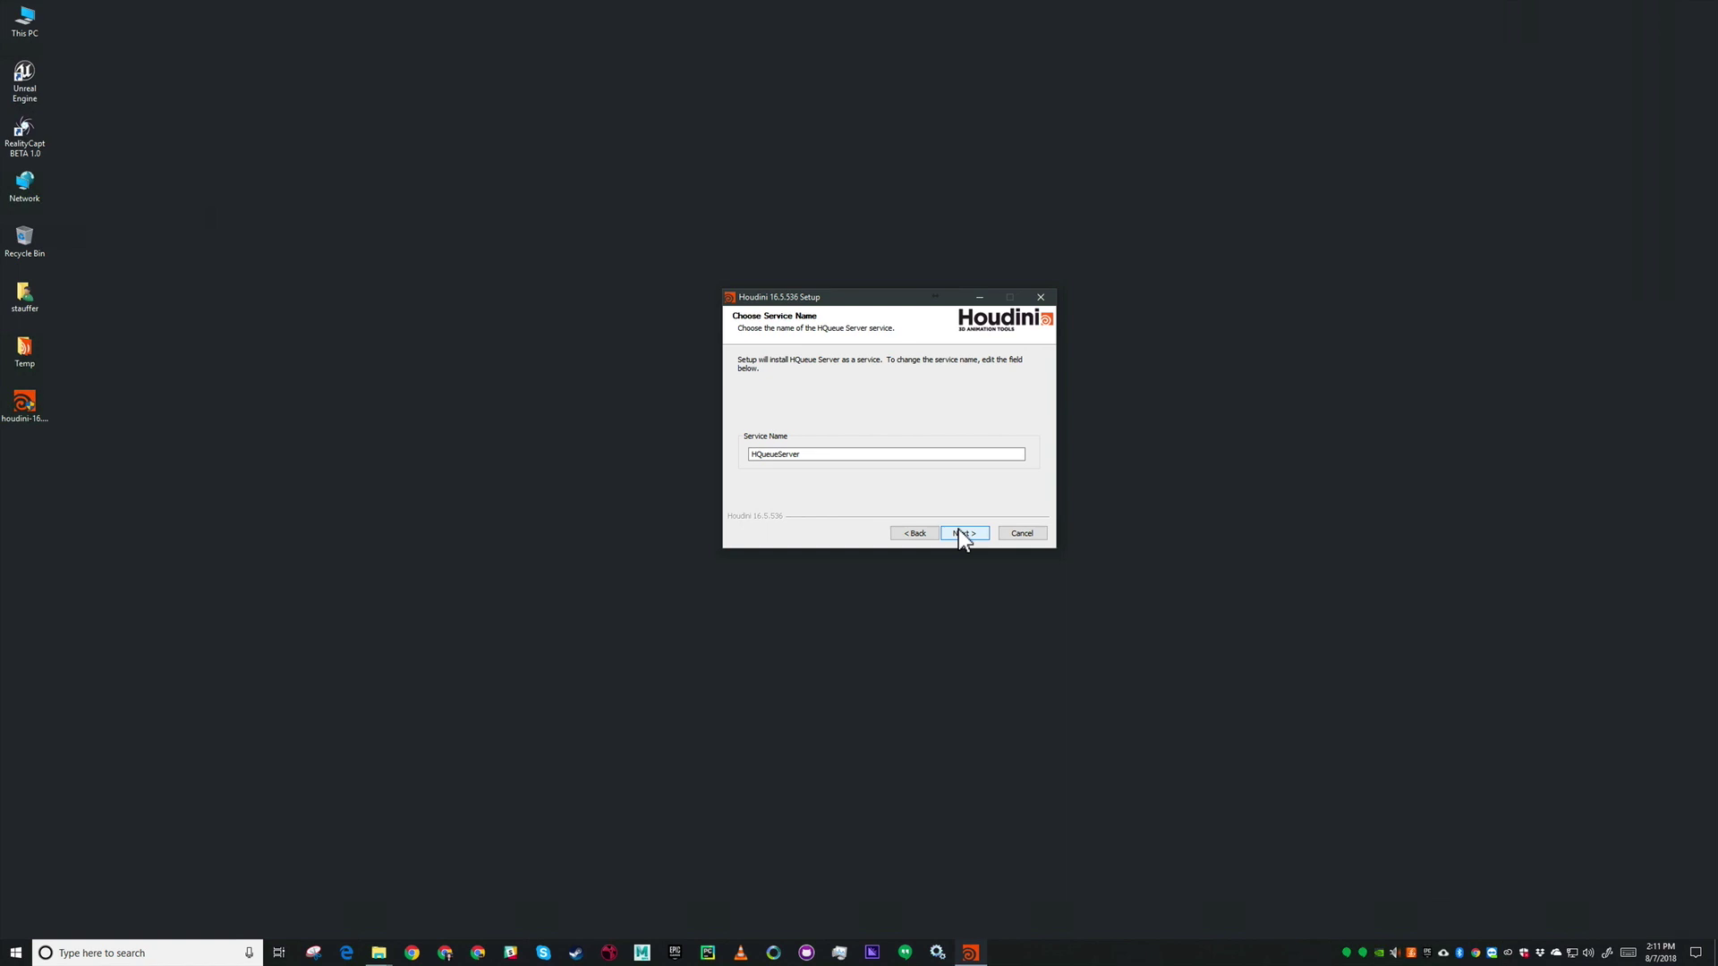
pyautogui.click(960, 532)
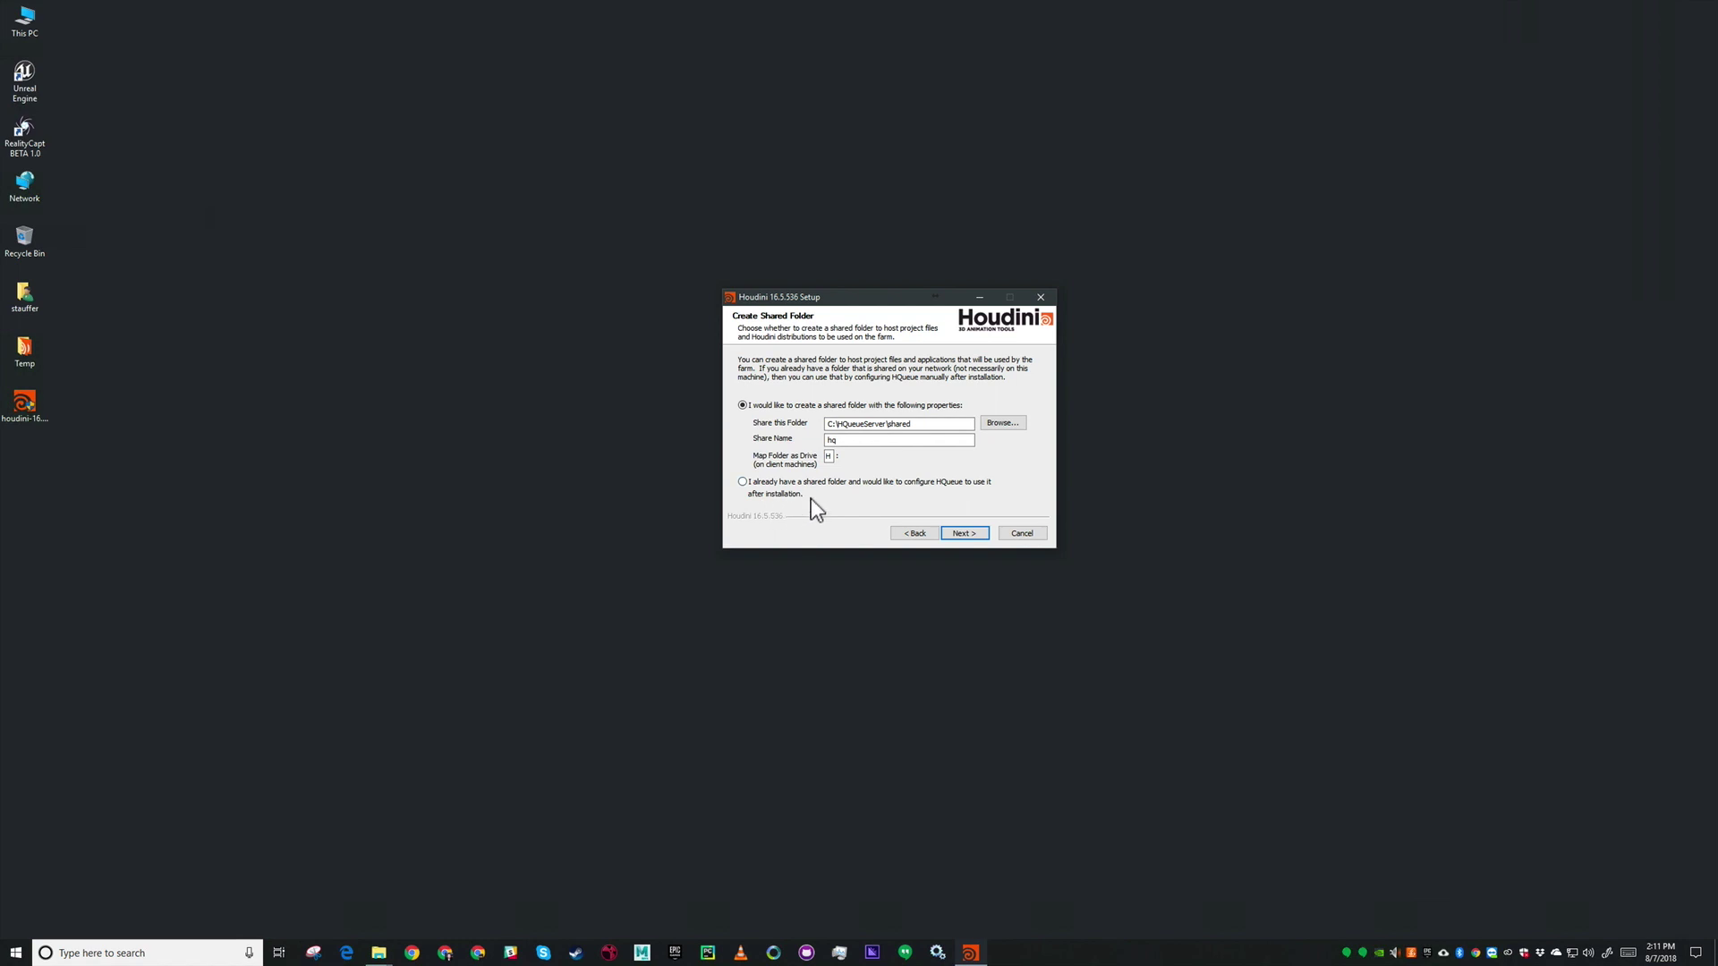
# Share the Projects folder in Dropbox (SideFX) on drive G: instead of C:\HQueueServer\shared
pyautogui.click(1003, 423)
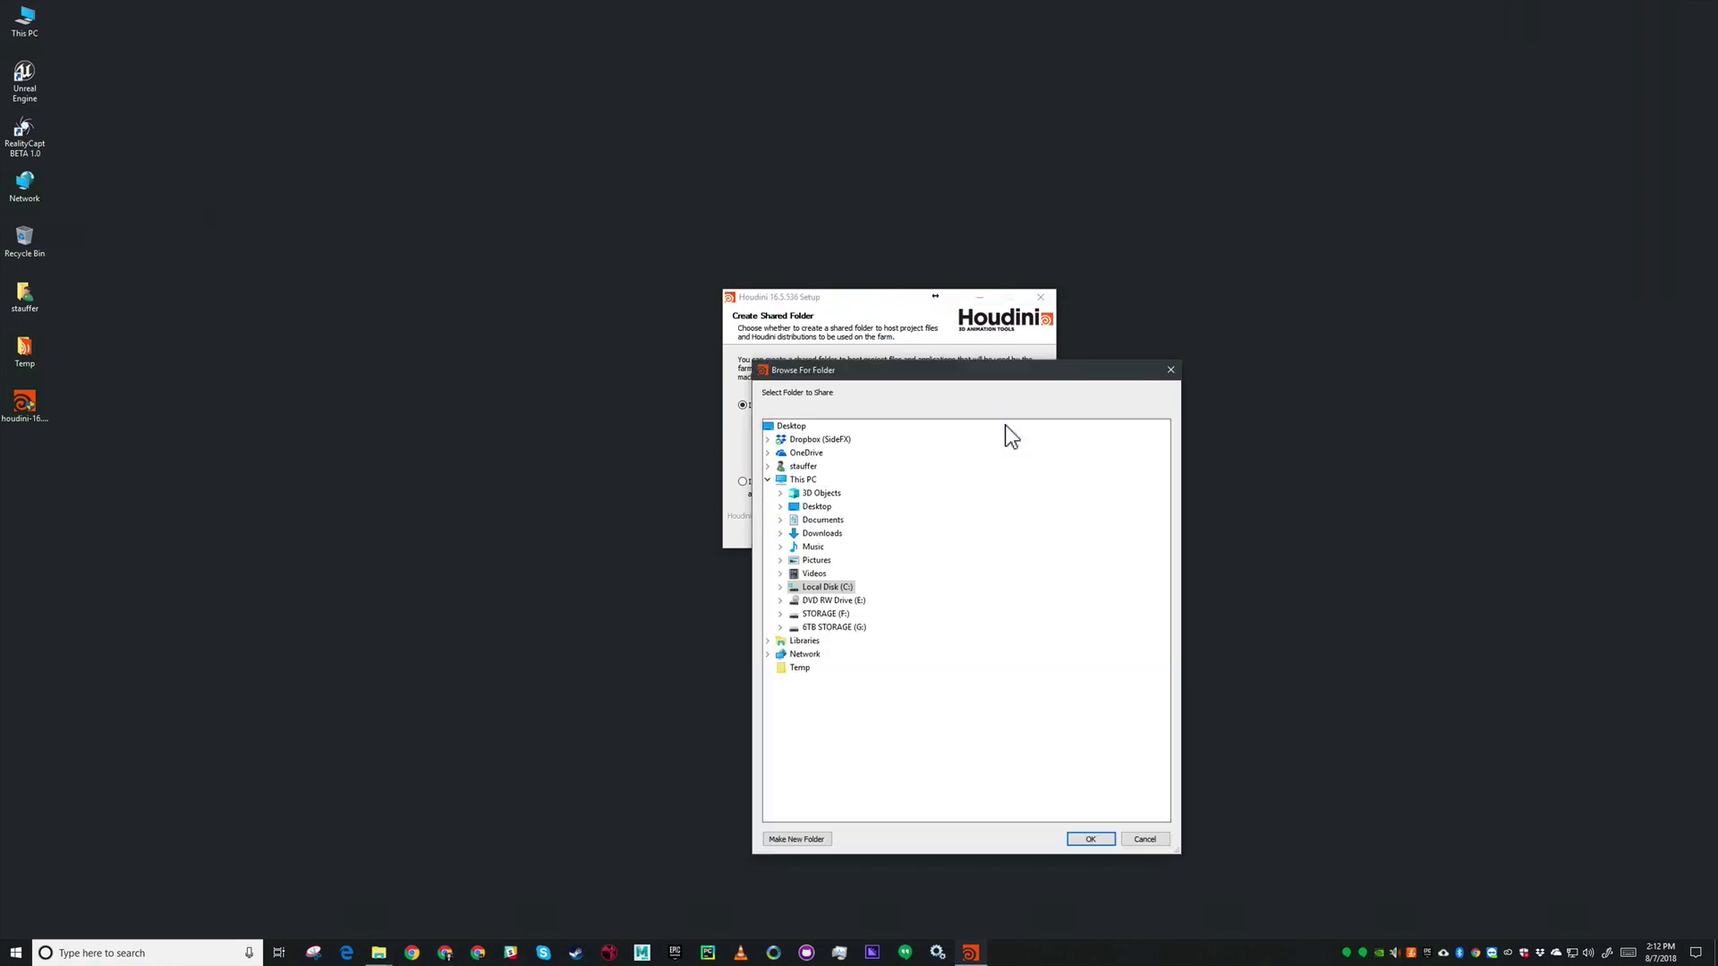
pyautogui.doubleClick(834, 627)
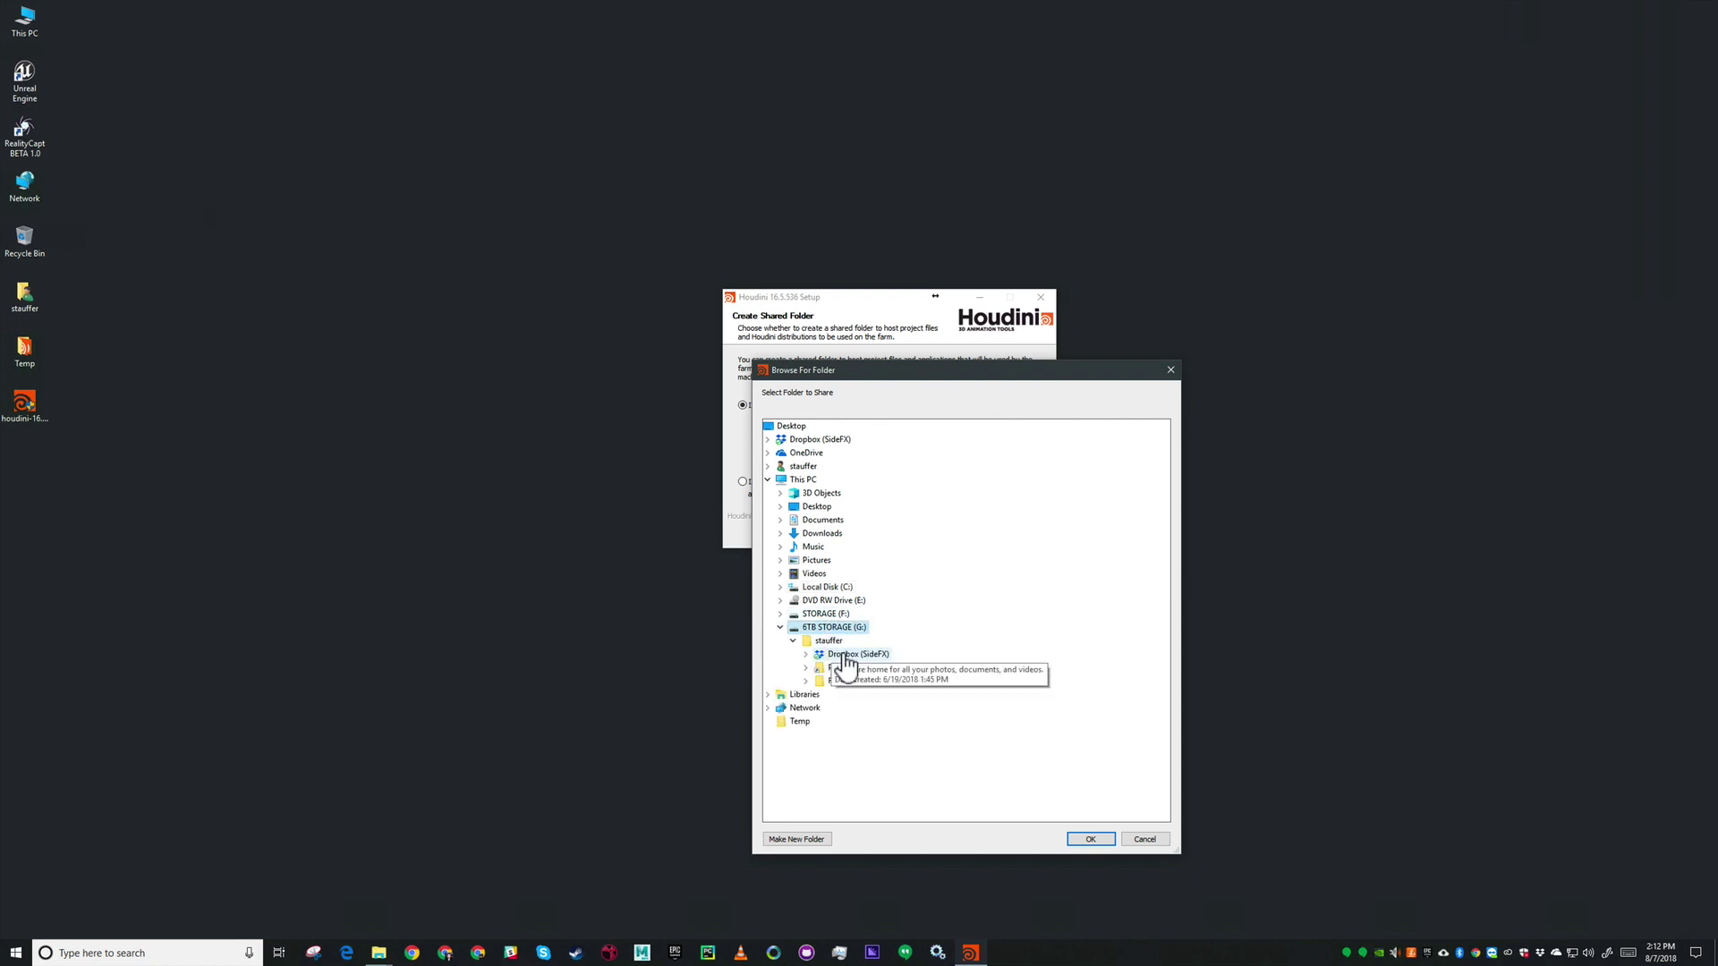
pyautogui.doubleClick(843, 656)
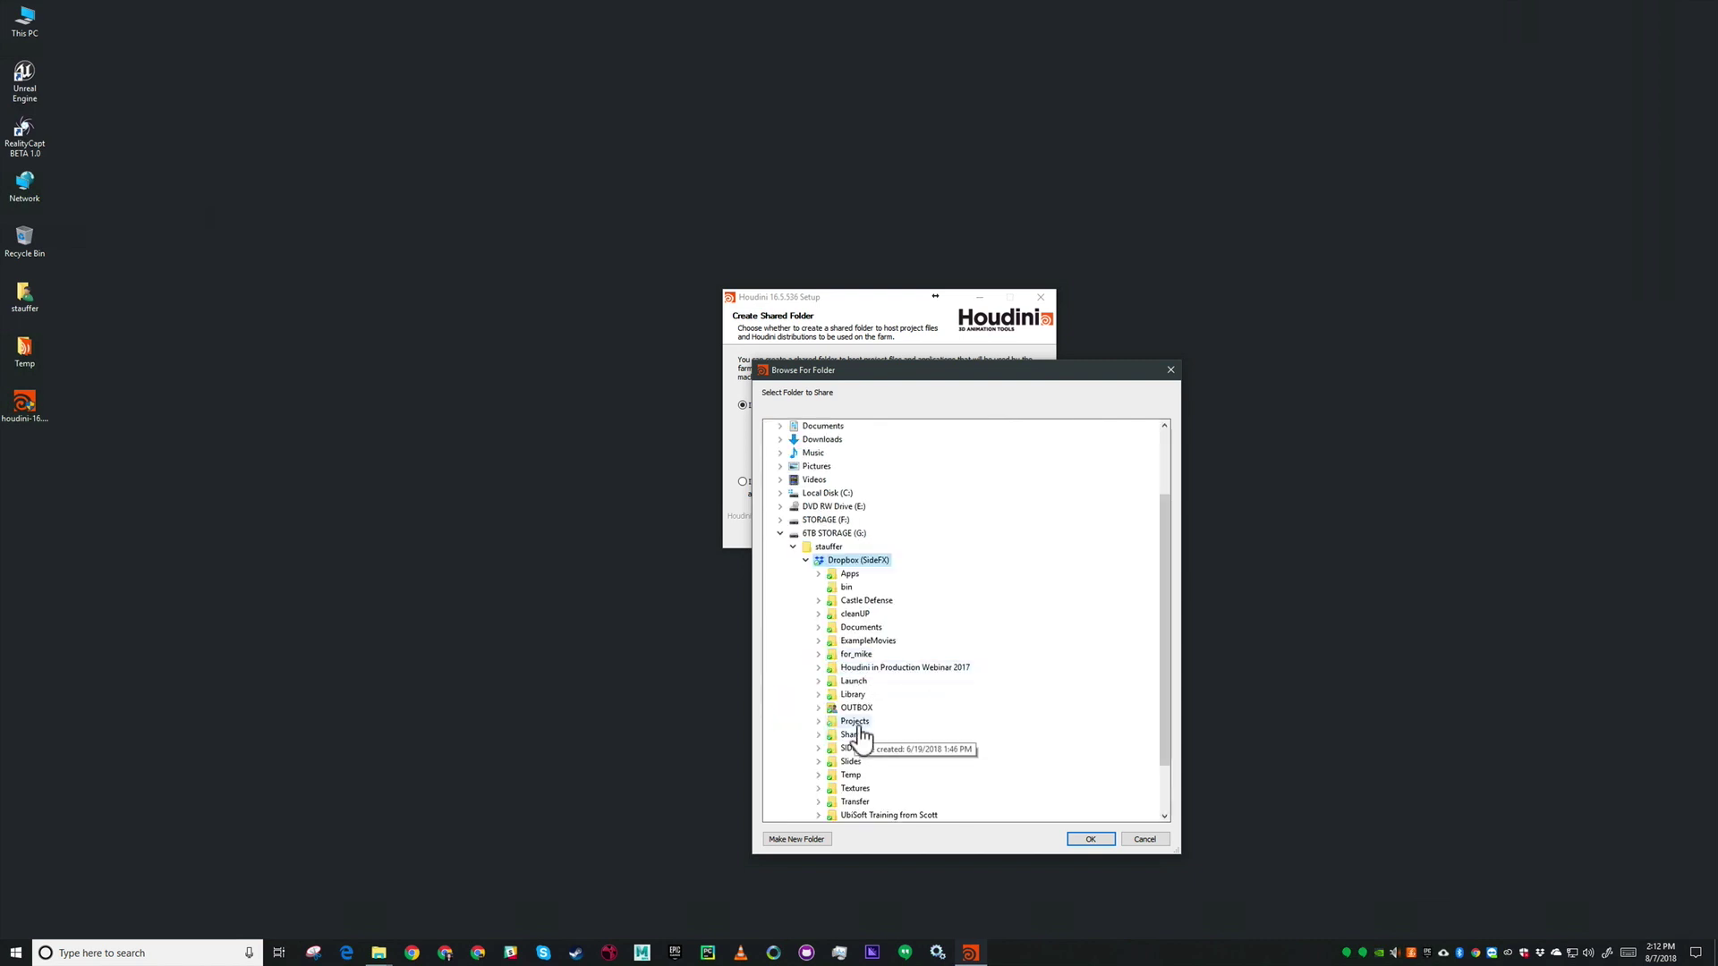
pyautogui.doubleClick(854, 721)
pyautogui.moveTo(938, 376); pyautogui.dragTo(1322, 137)
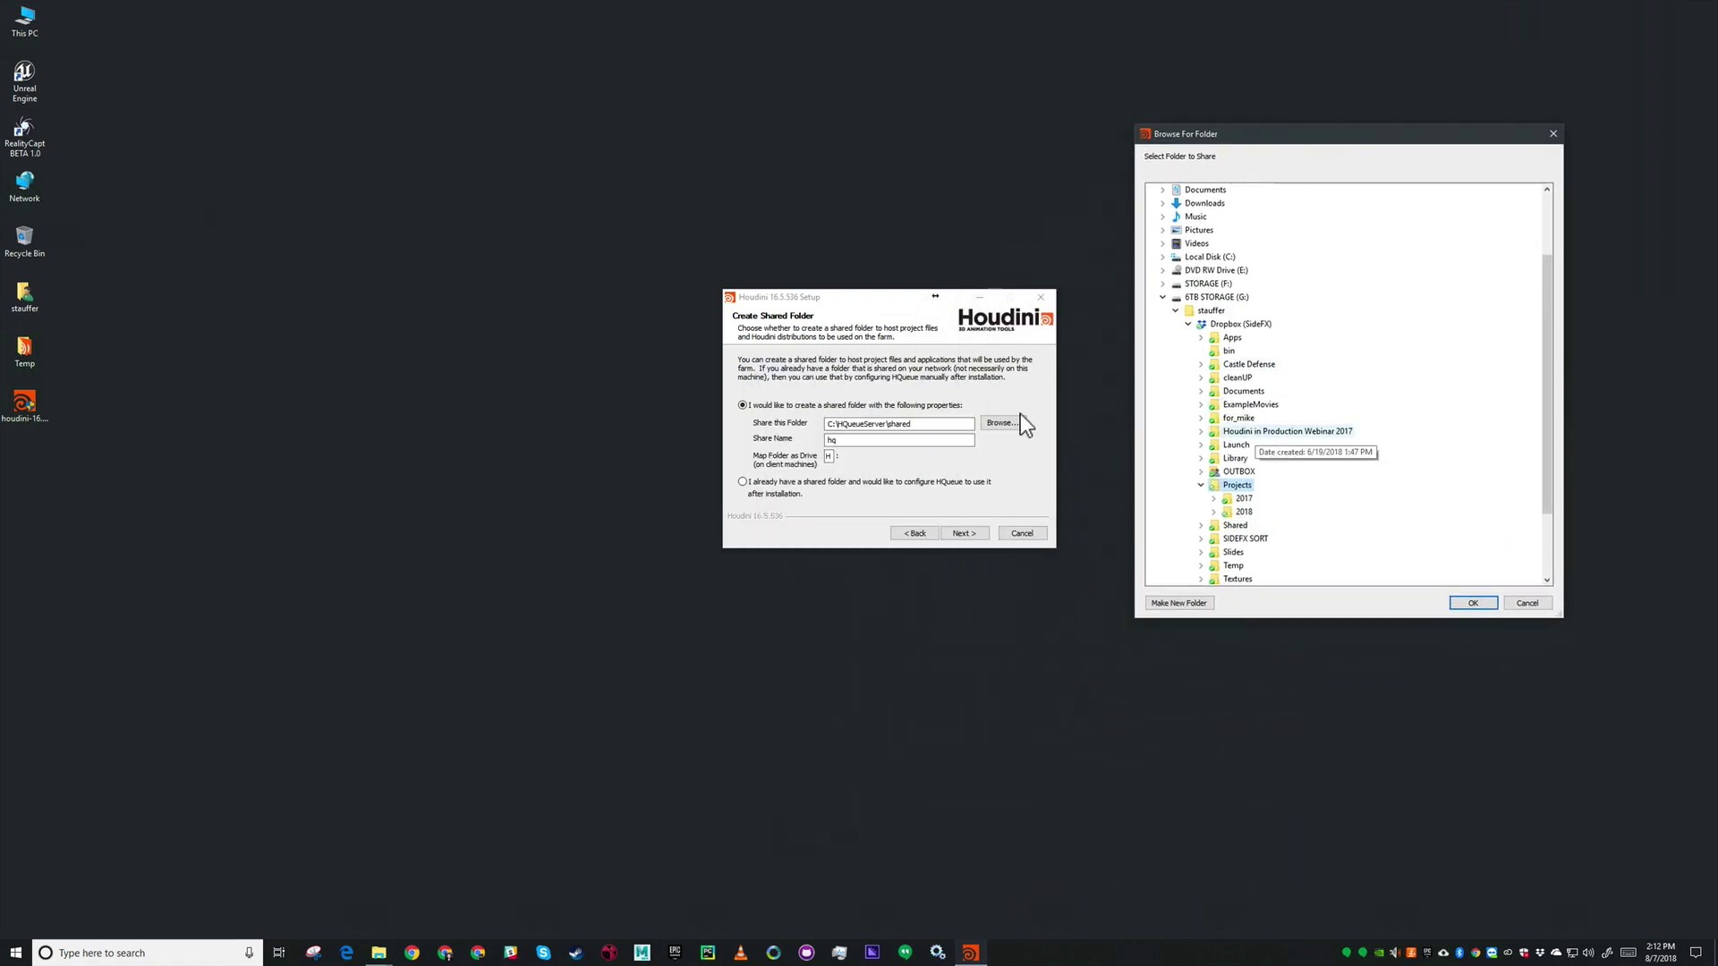
pyautogui.click(1460, 601)
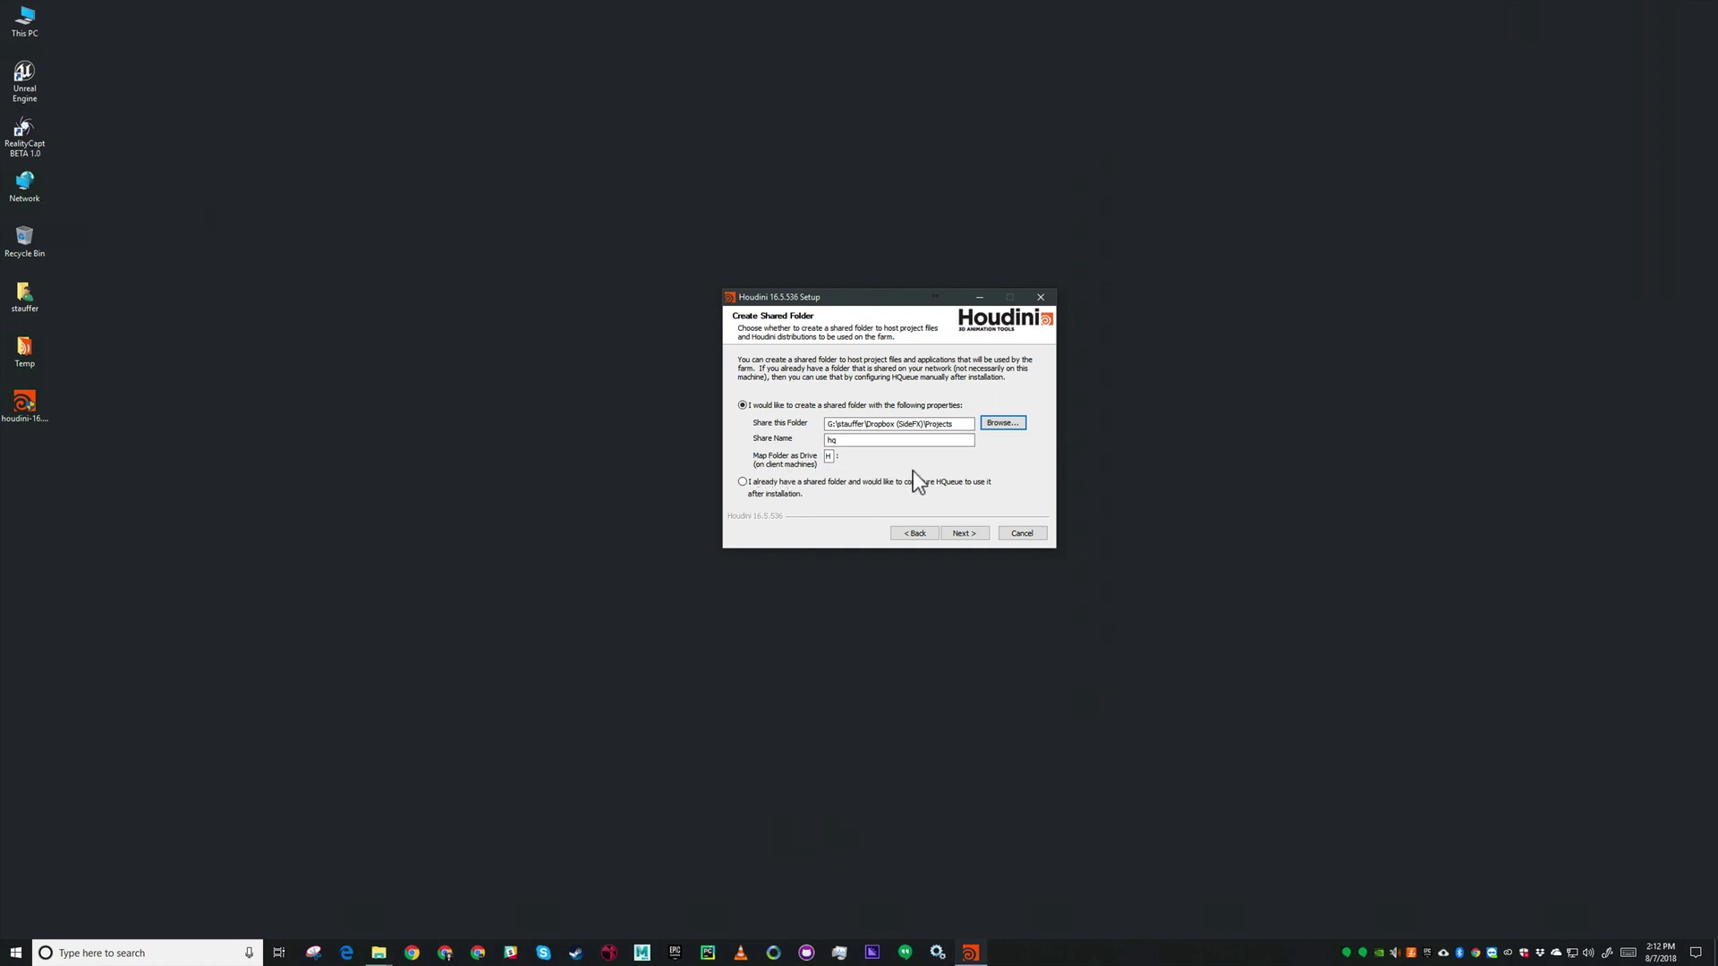
# Accept the shared folder, C:\HQueueClient client folder and localhost port 5000 server, then install
pyautogui.click(962, 534)
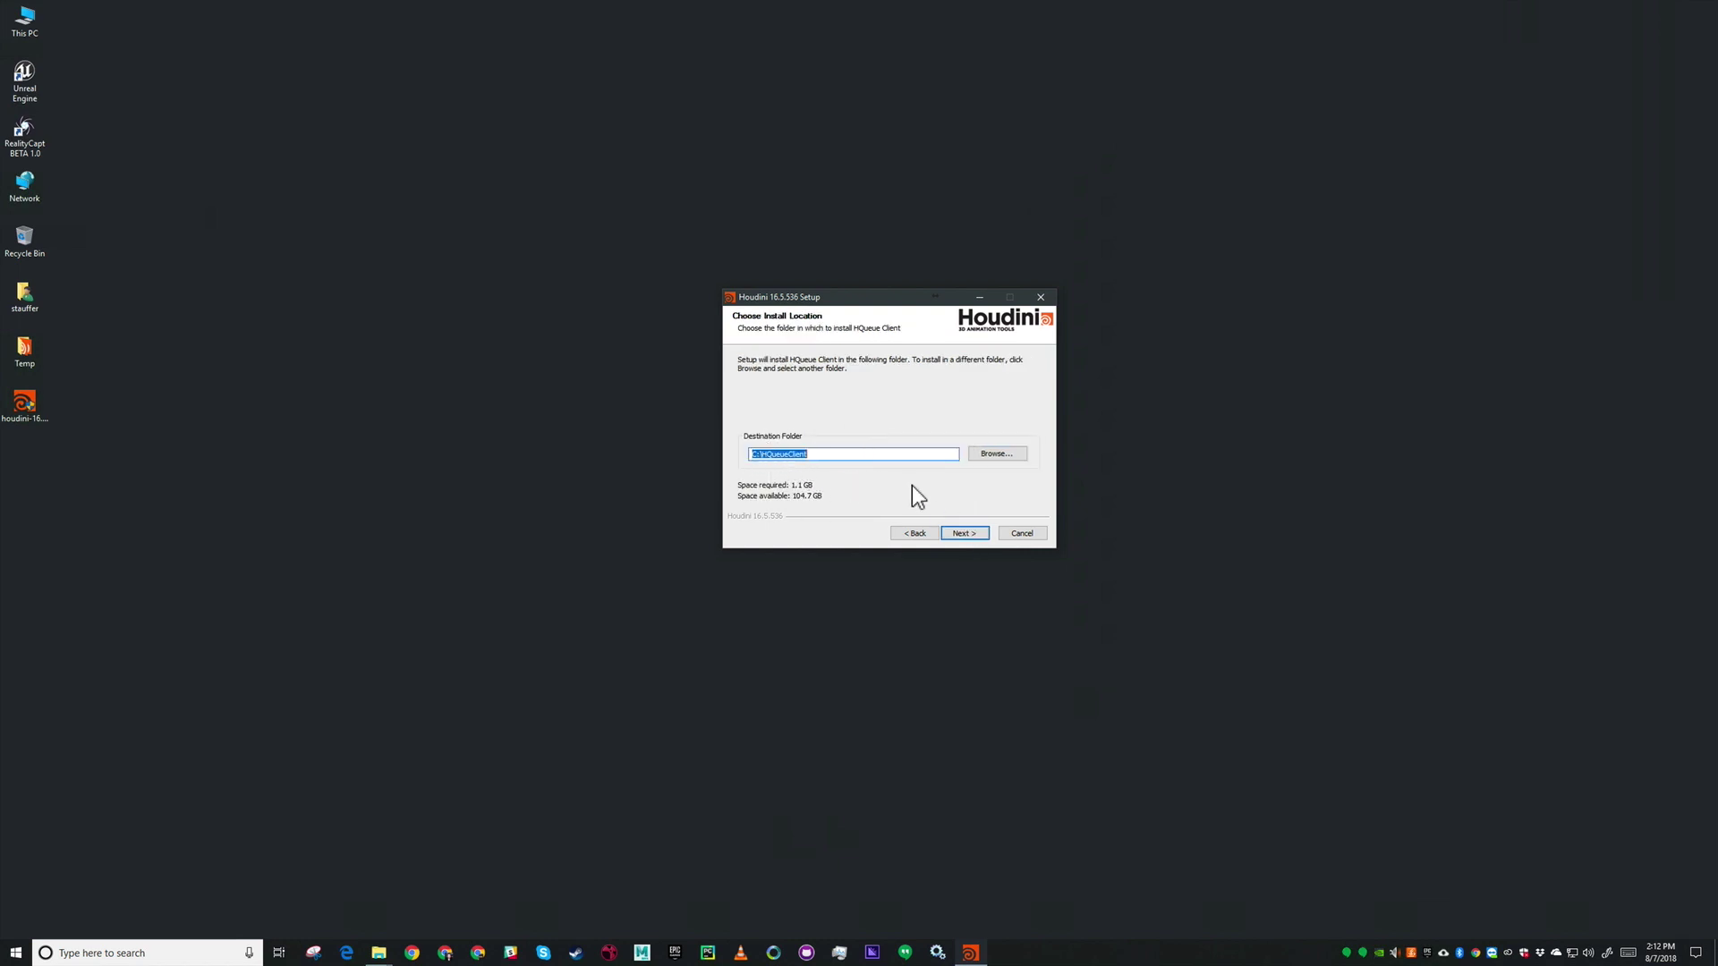
pyautogui.click(962, 533)
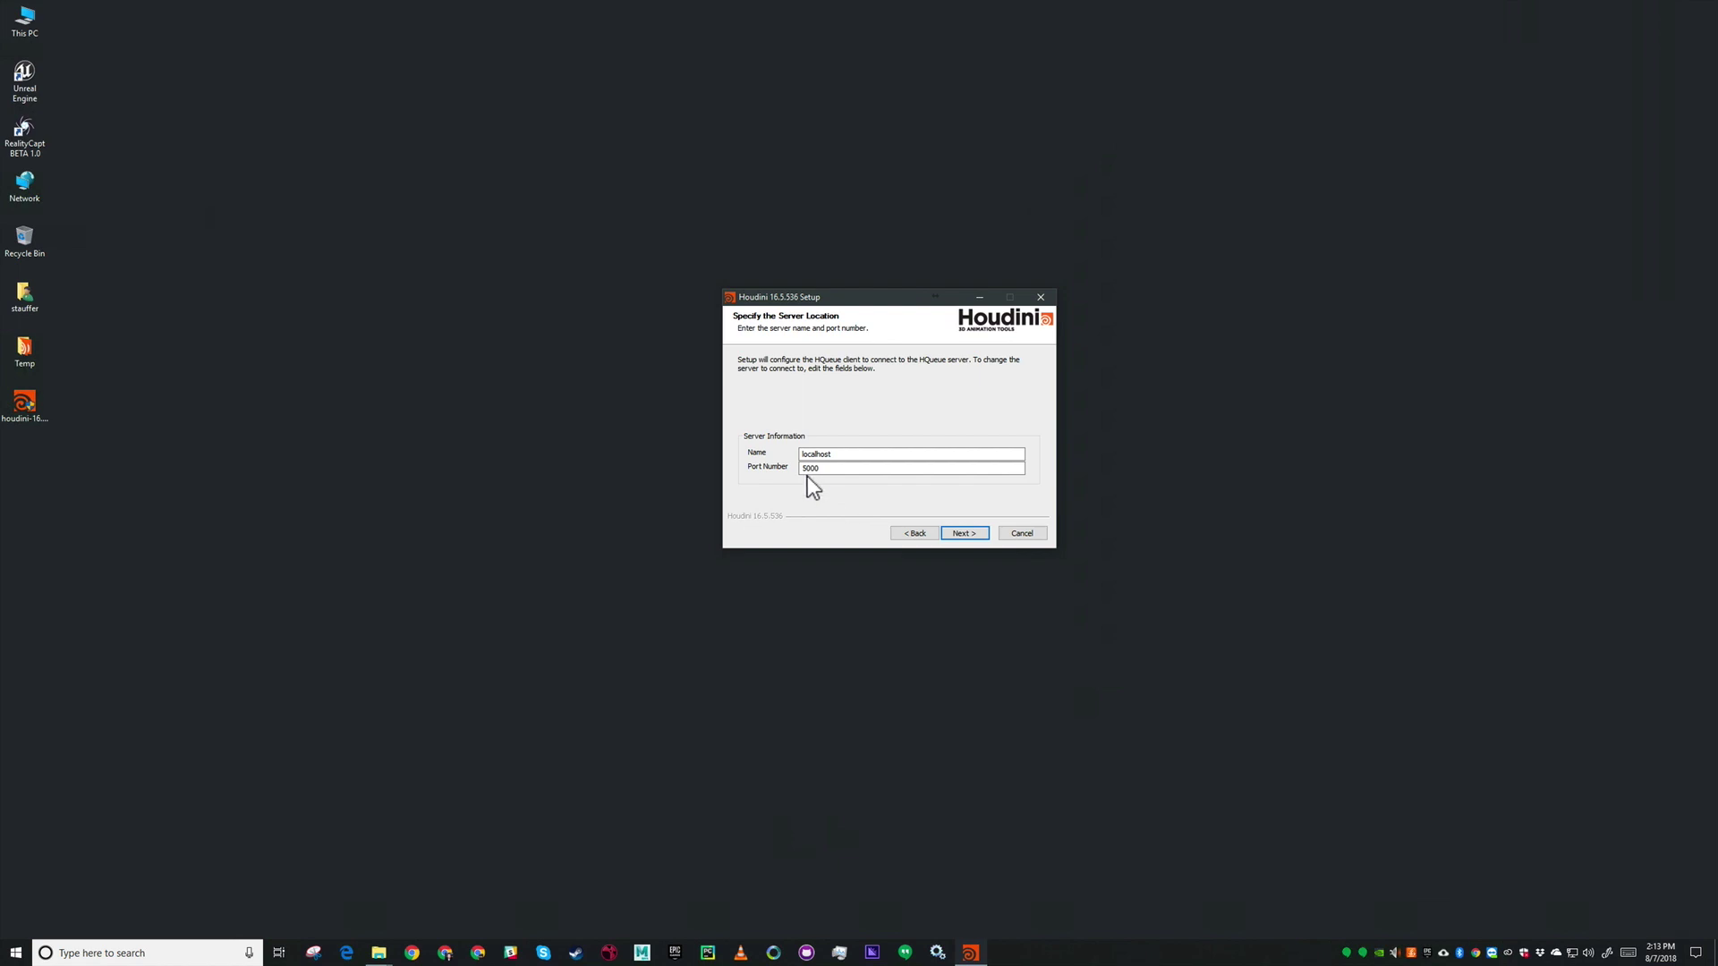
pyautogui.click(967, 533)
pyautogui.click(966, 532)
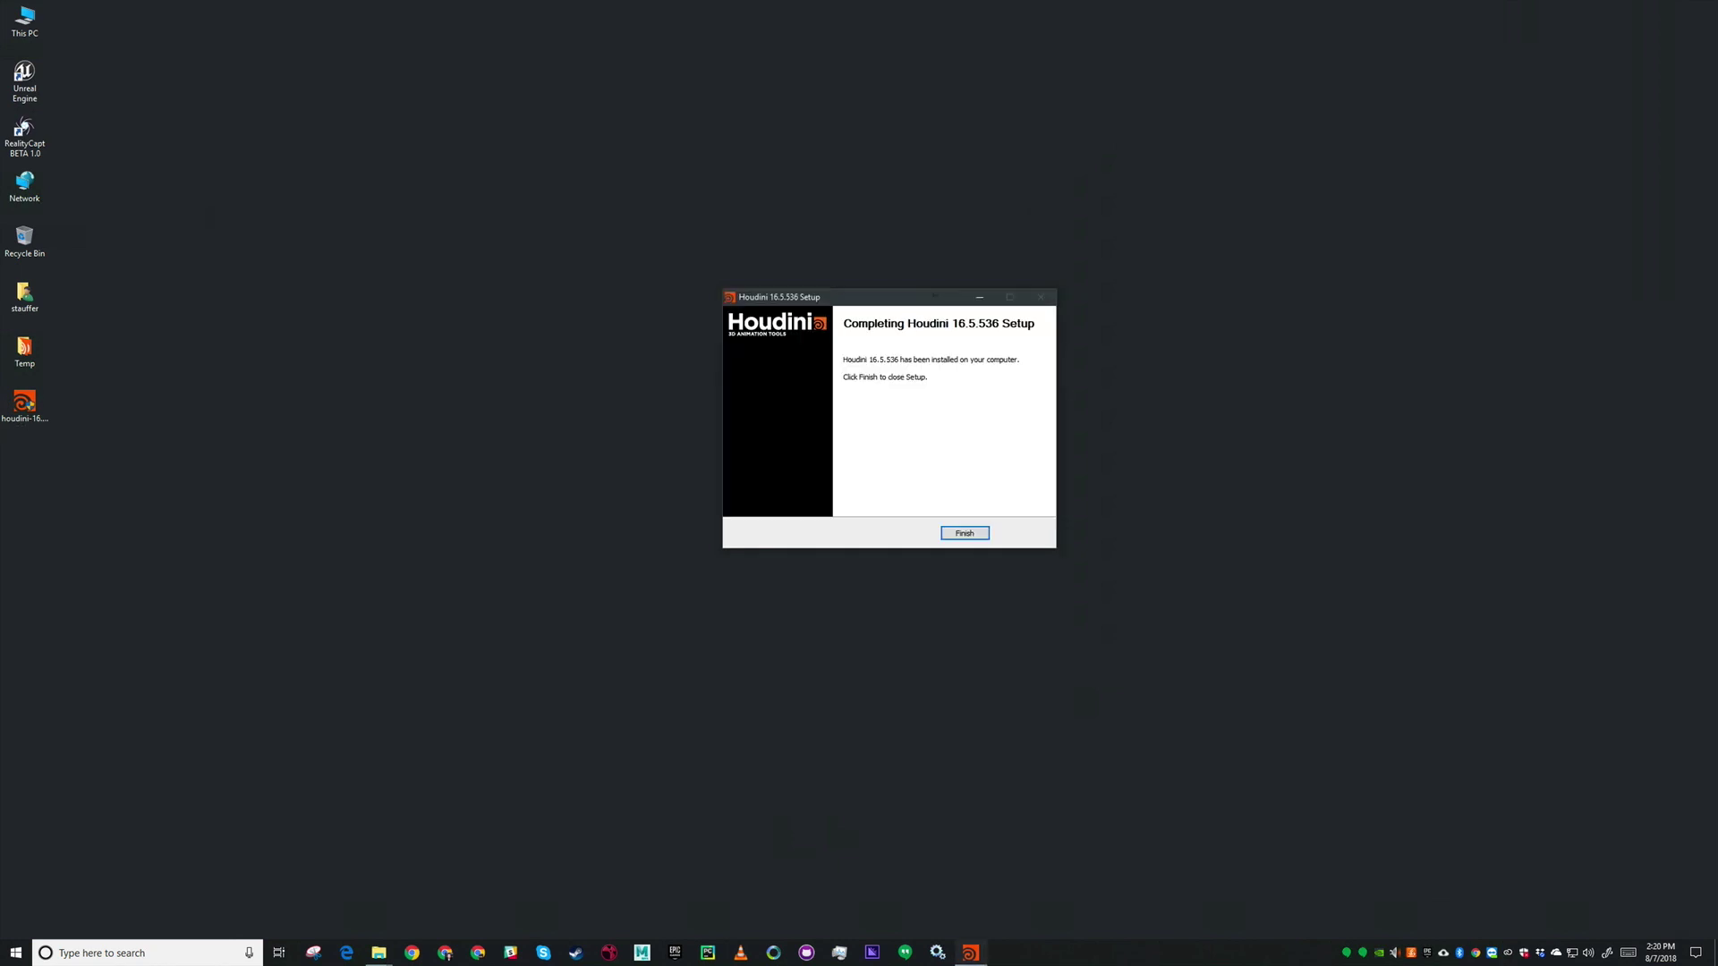
# Finish the installer and launch License Administrator 16.5.536 from the Side Effects Software Start group
pyautogui.click(975, 532)
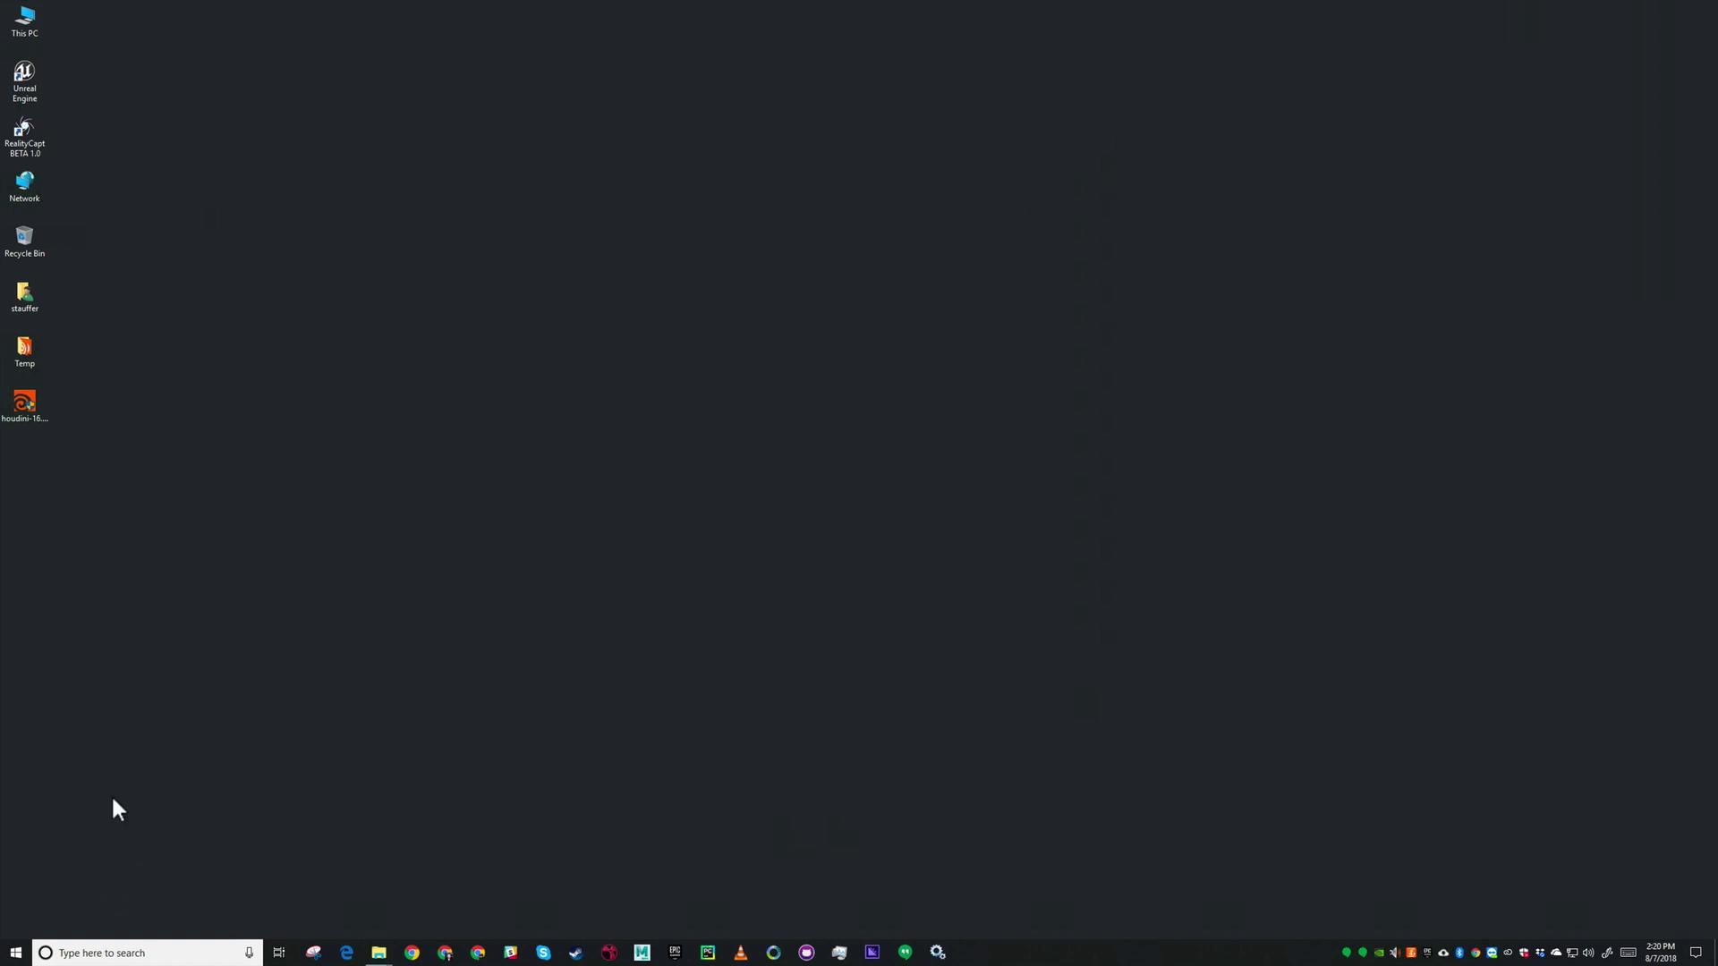
pyautogui.click(20, 954)
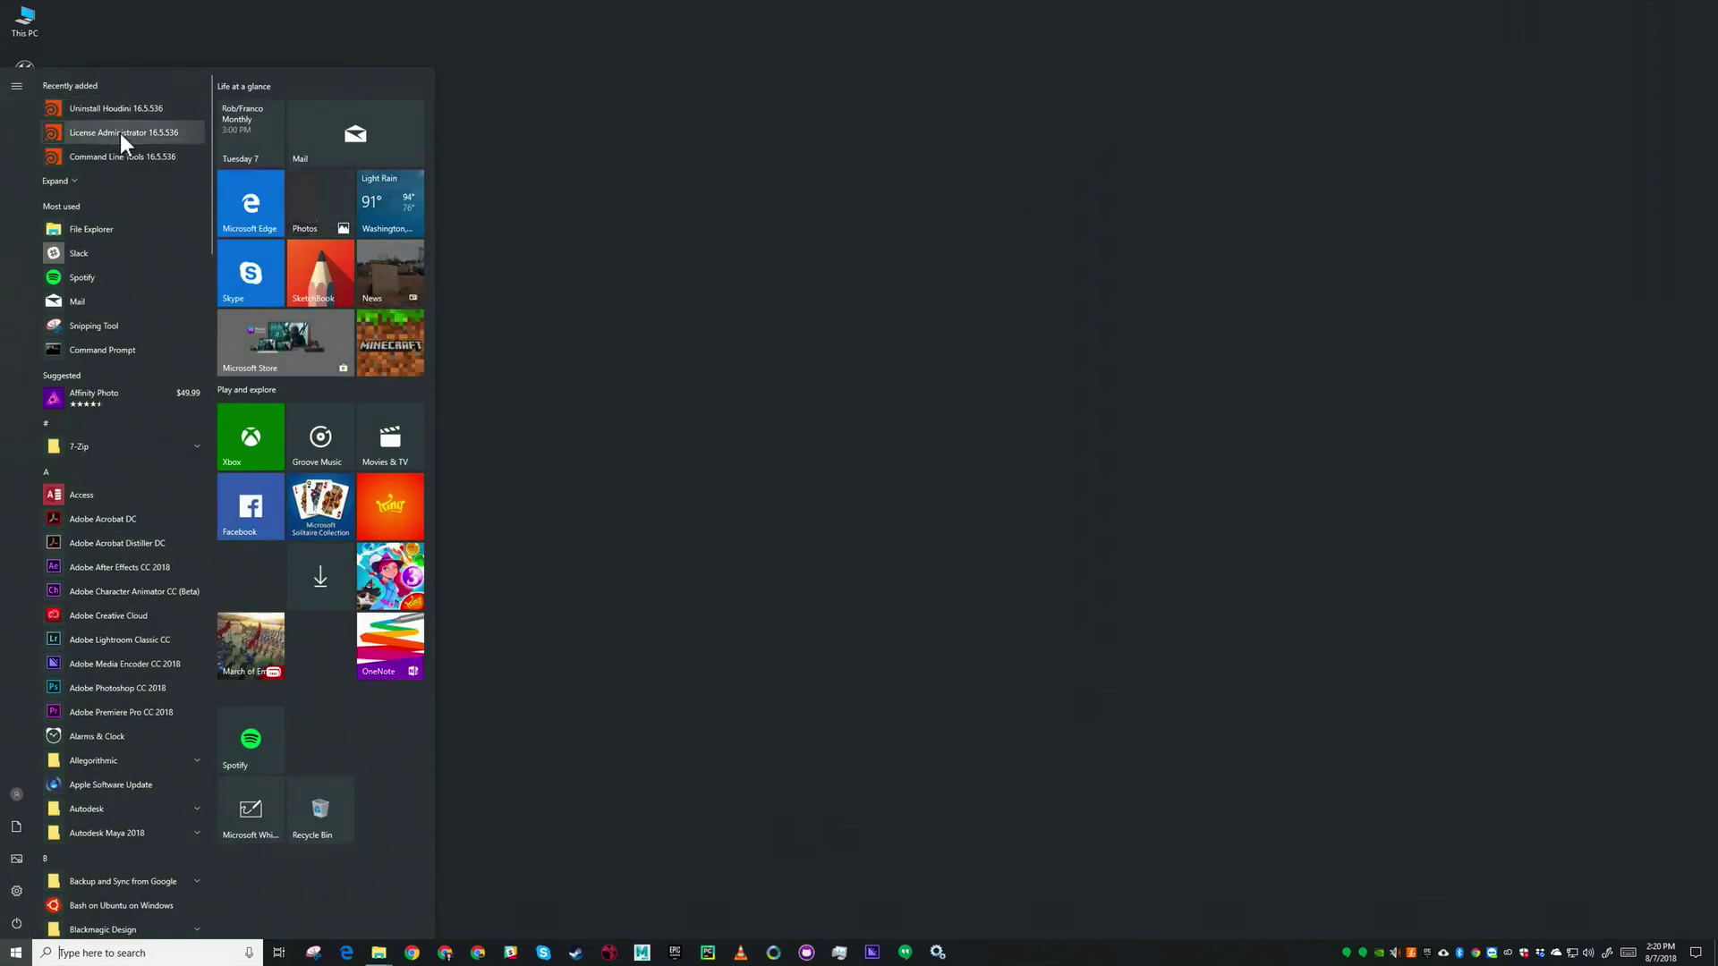
pyautogui.scroll(-10, 65, 687)
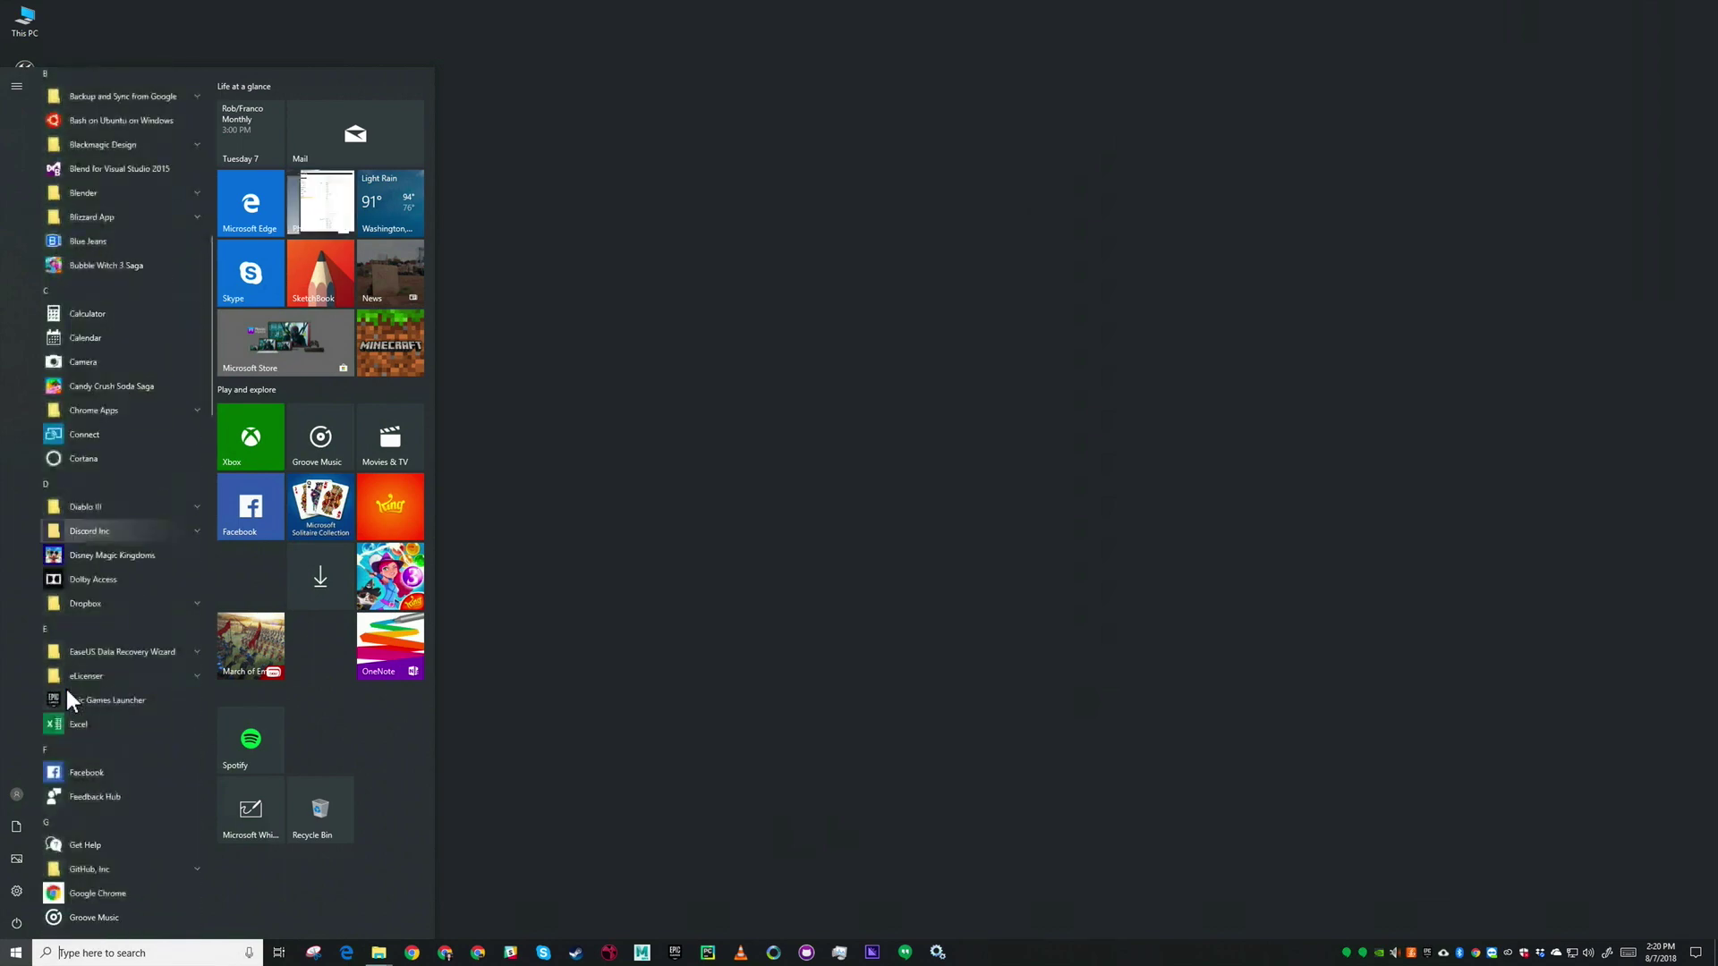
pyautogui.scroll(-10, 66, 689)
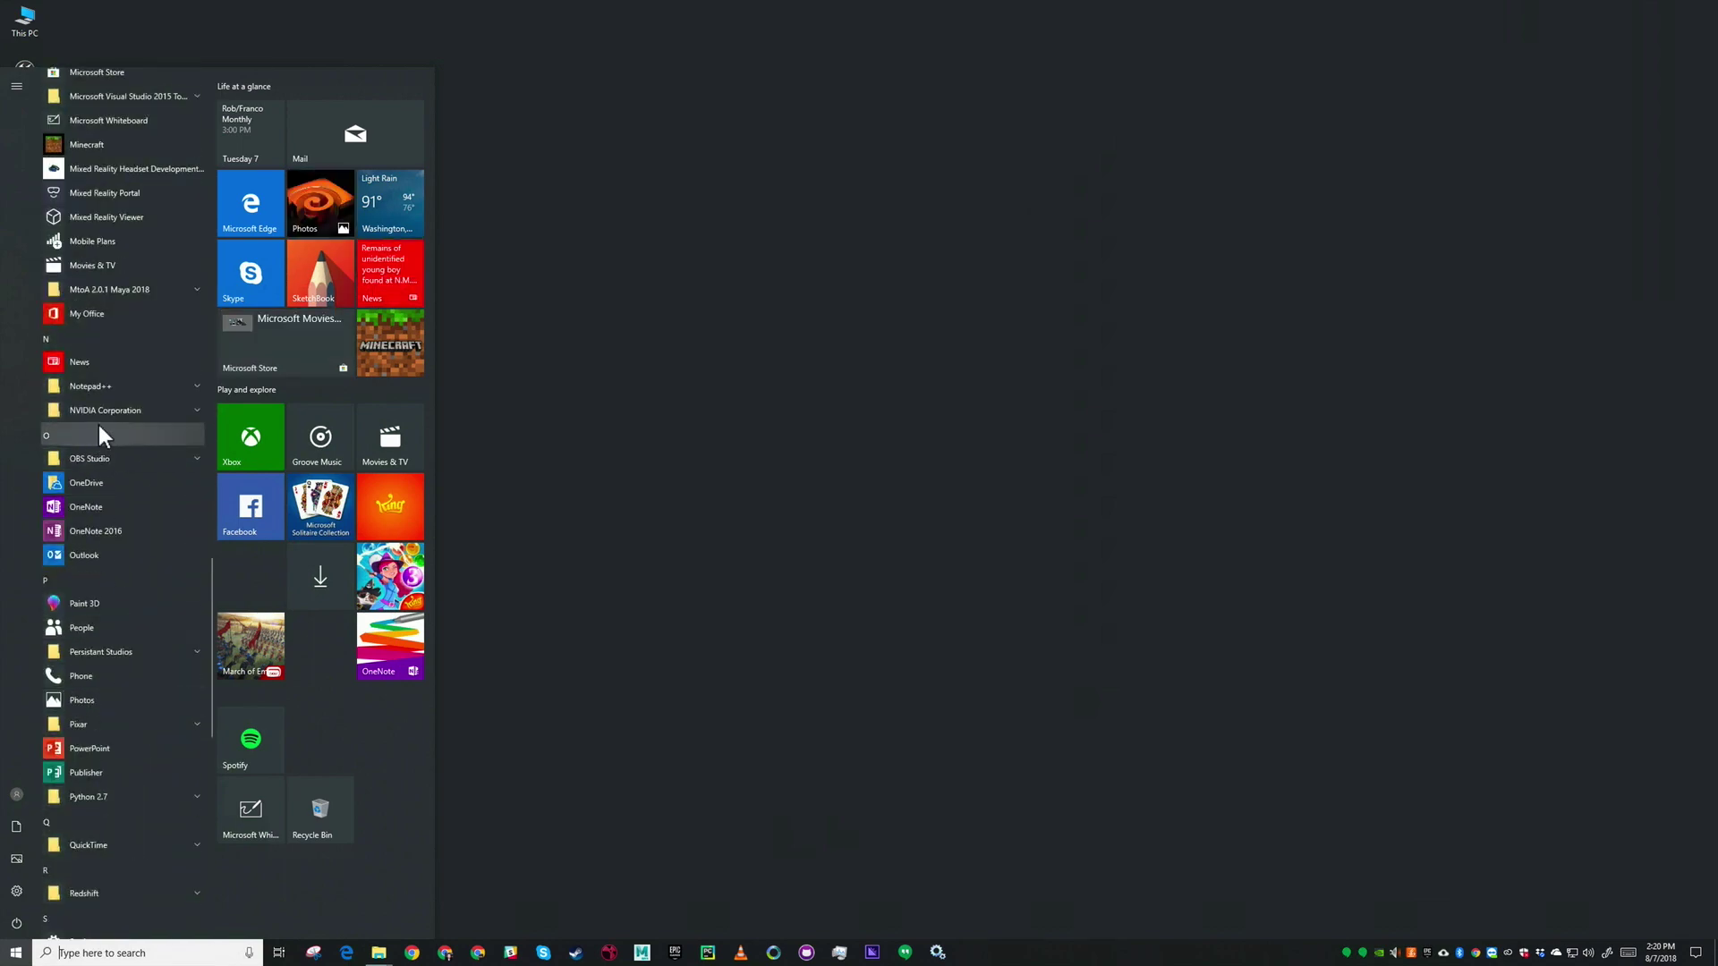
pyautogui.scroll(5, 95, 426)
pyautogui.scroll(-10, 95, 426)
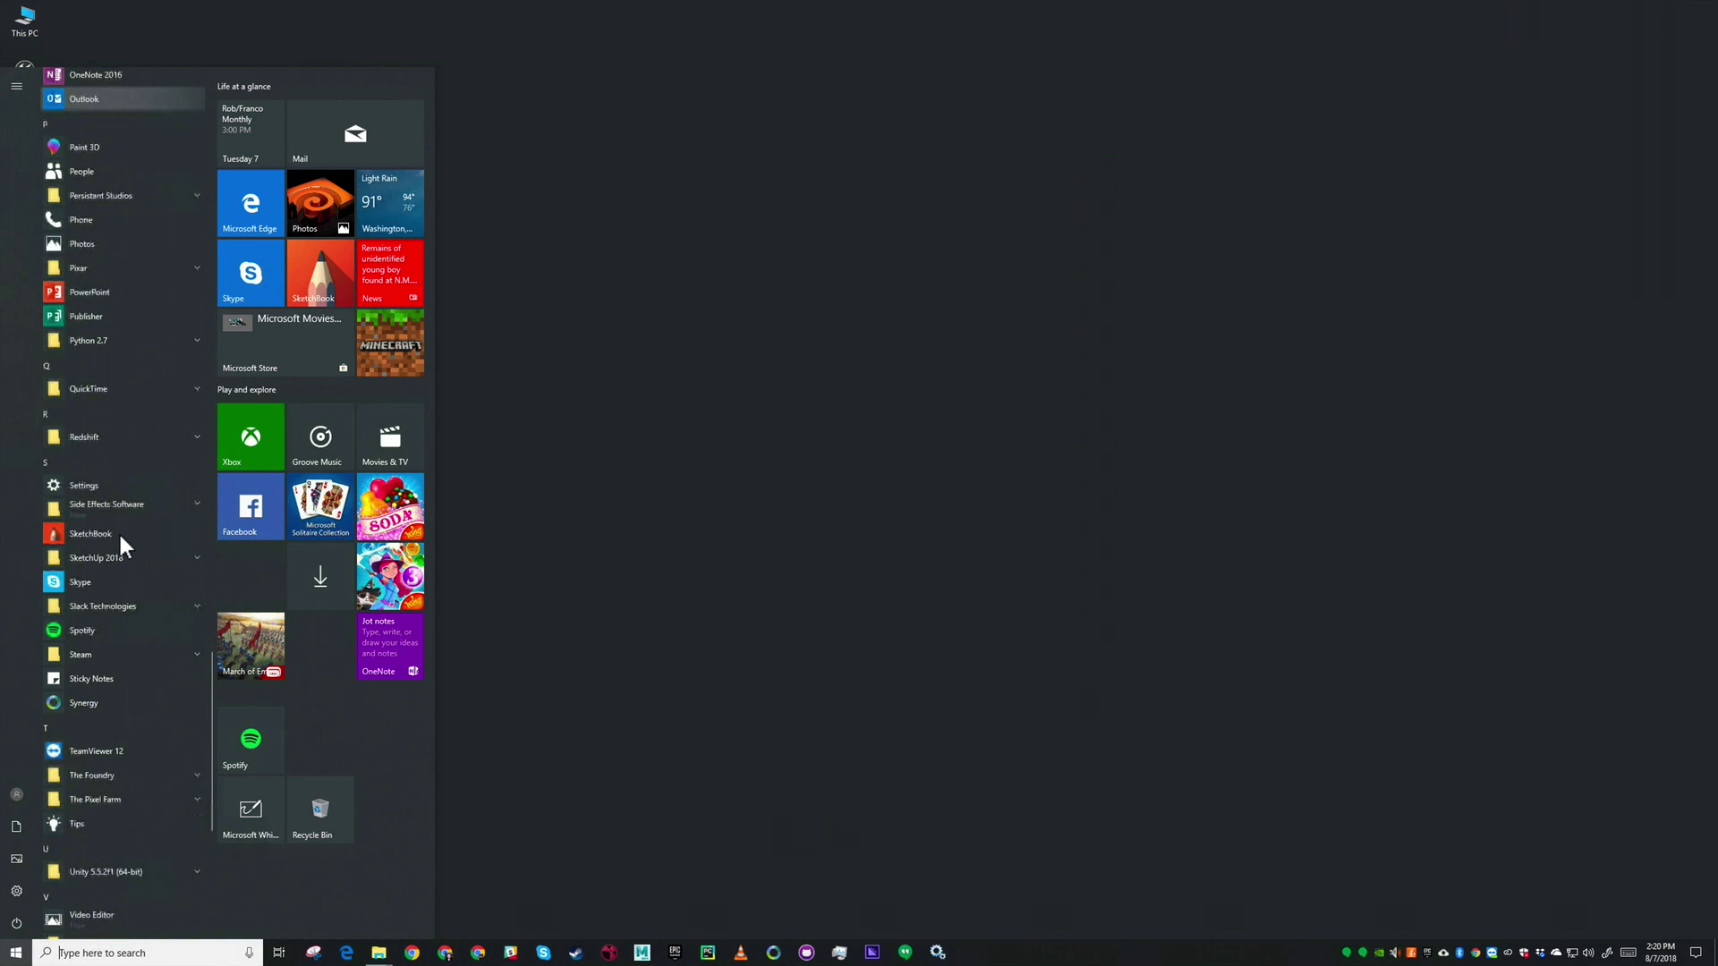
pyautogui.scroll(-1, 119, 530)
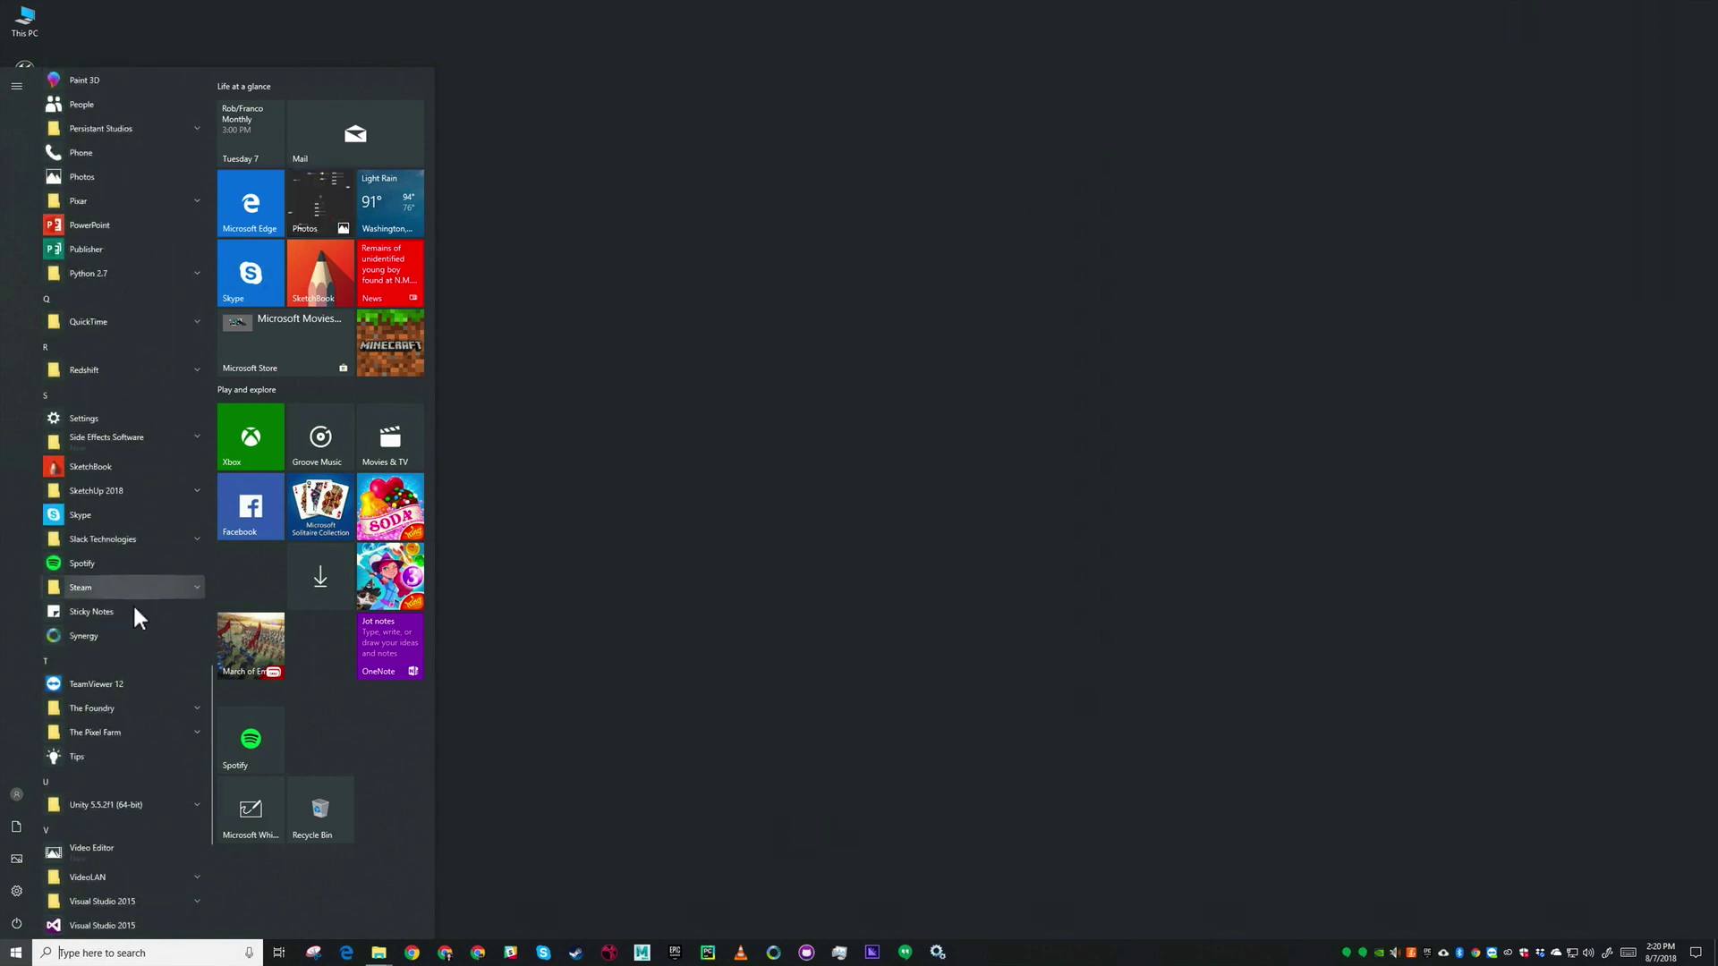
pyautogui.click(139, 443)
pyautogui.click(135, 489)
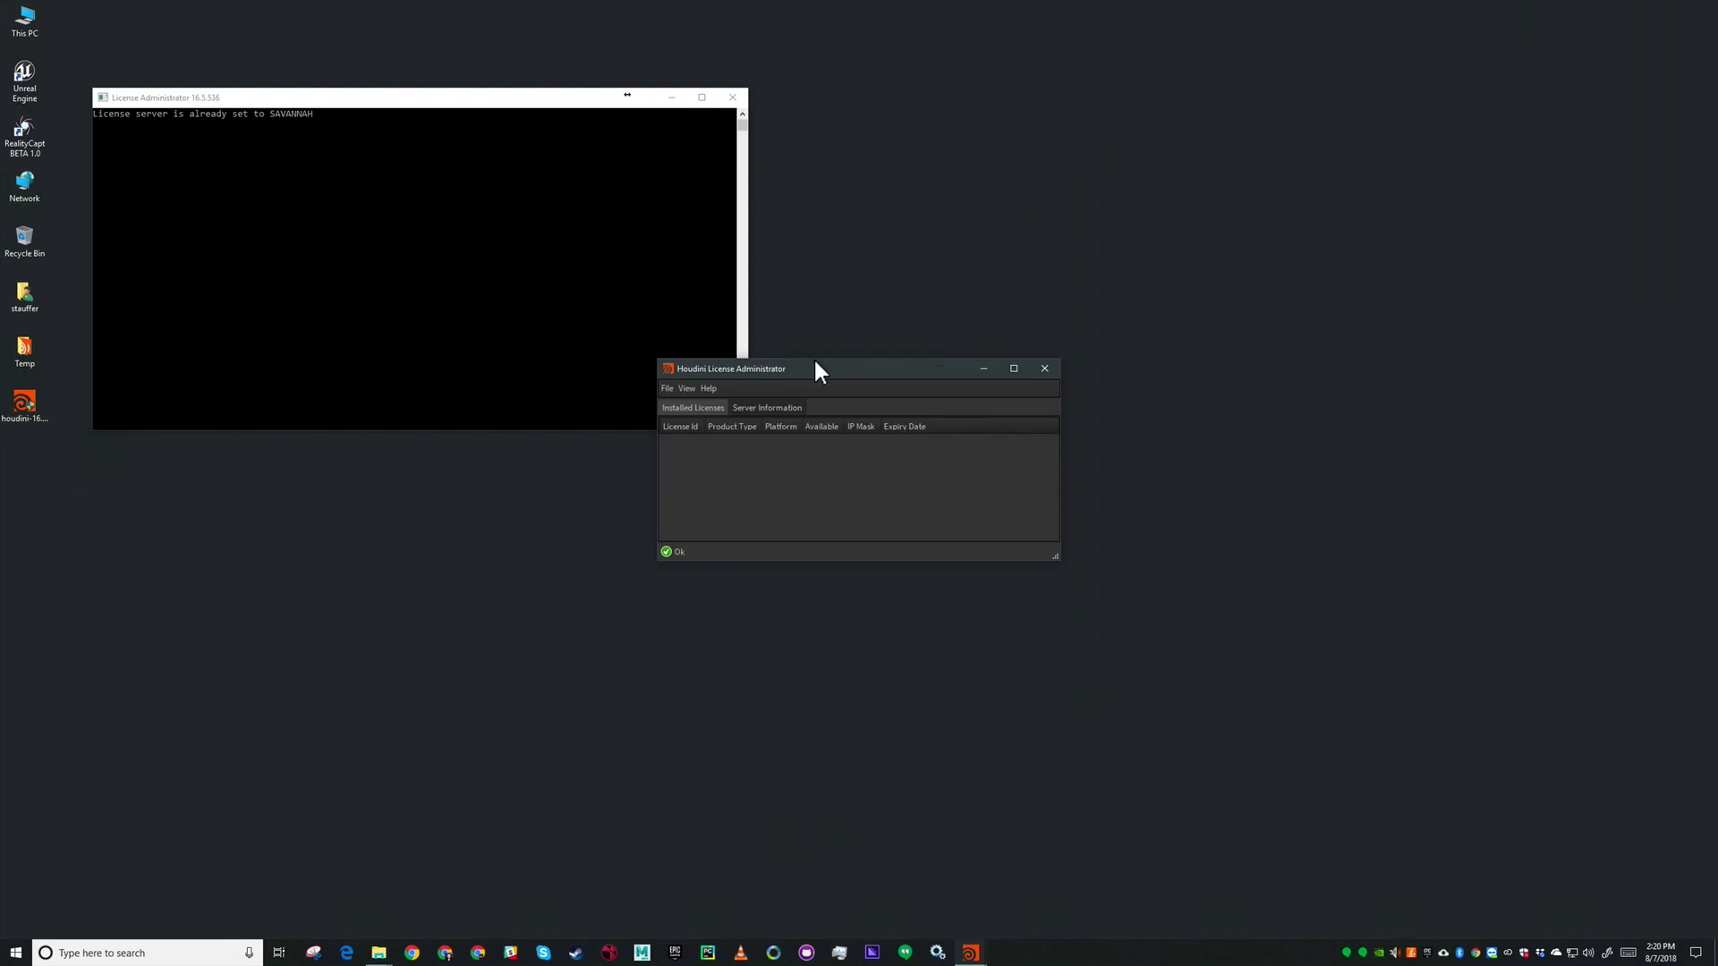
# Change the licence server from SAVANNAH to detroit.la.sidefx.com and close License Administrator
pyautogui.click(686, 388)
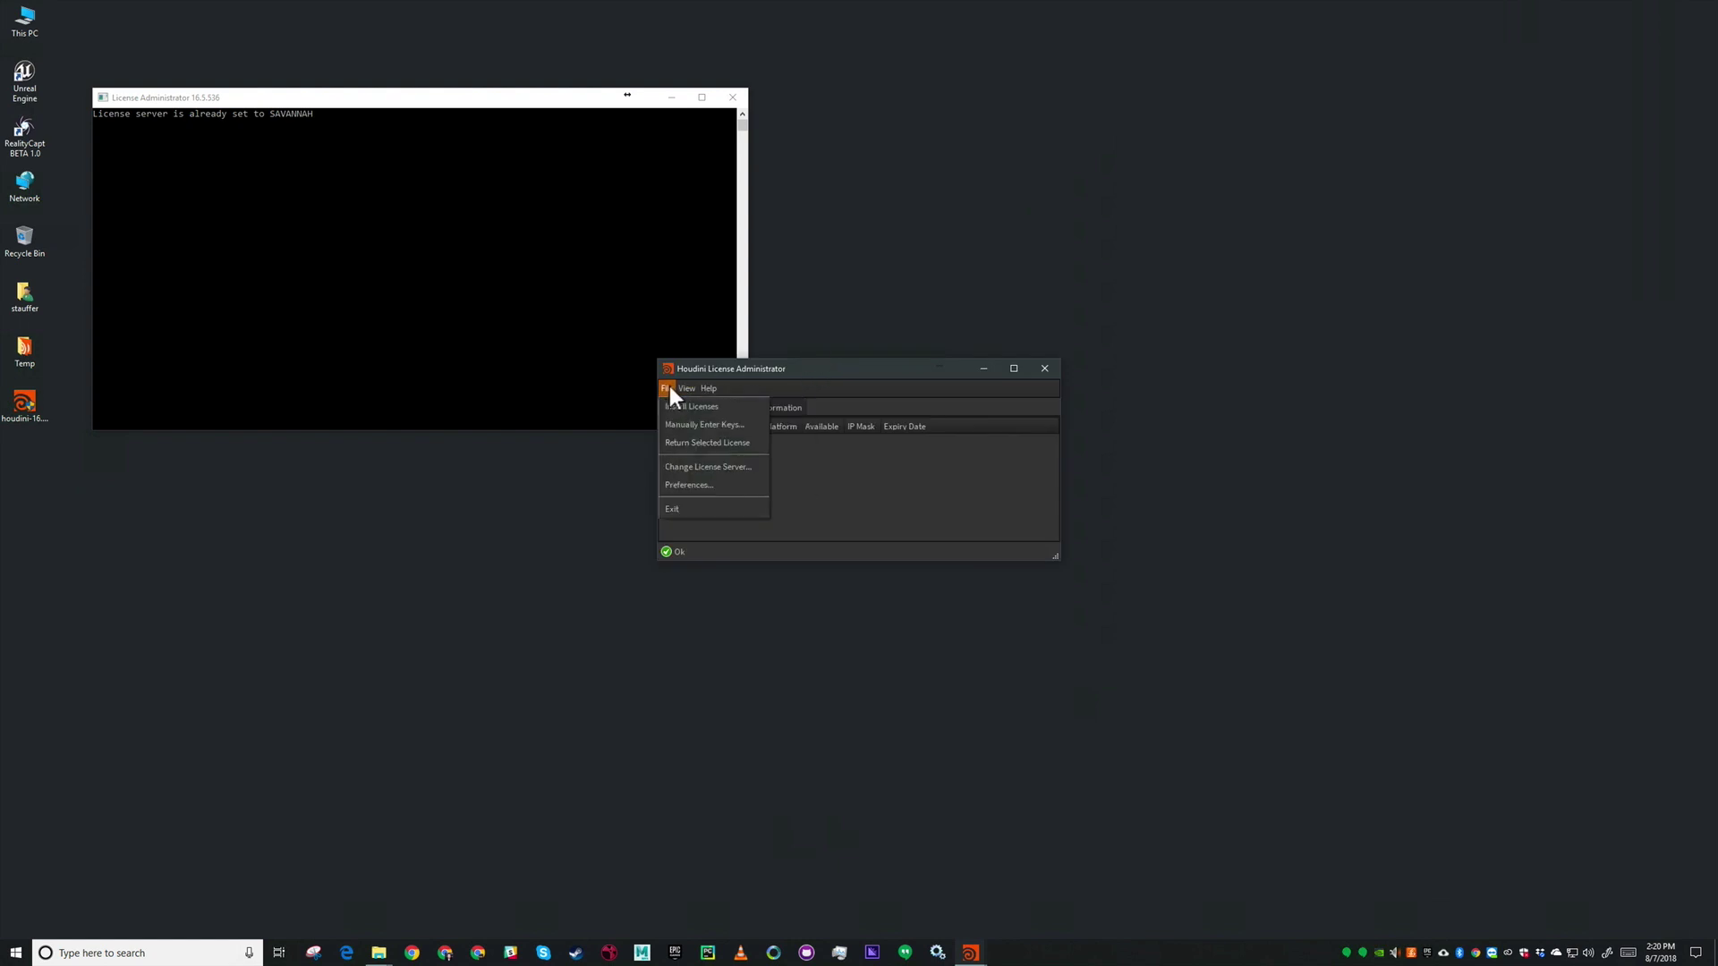
pyautogui.click(690, 467)
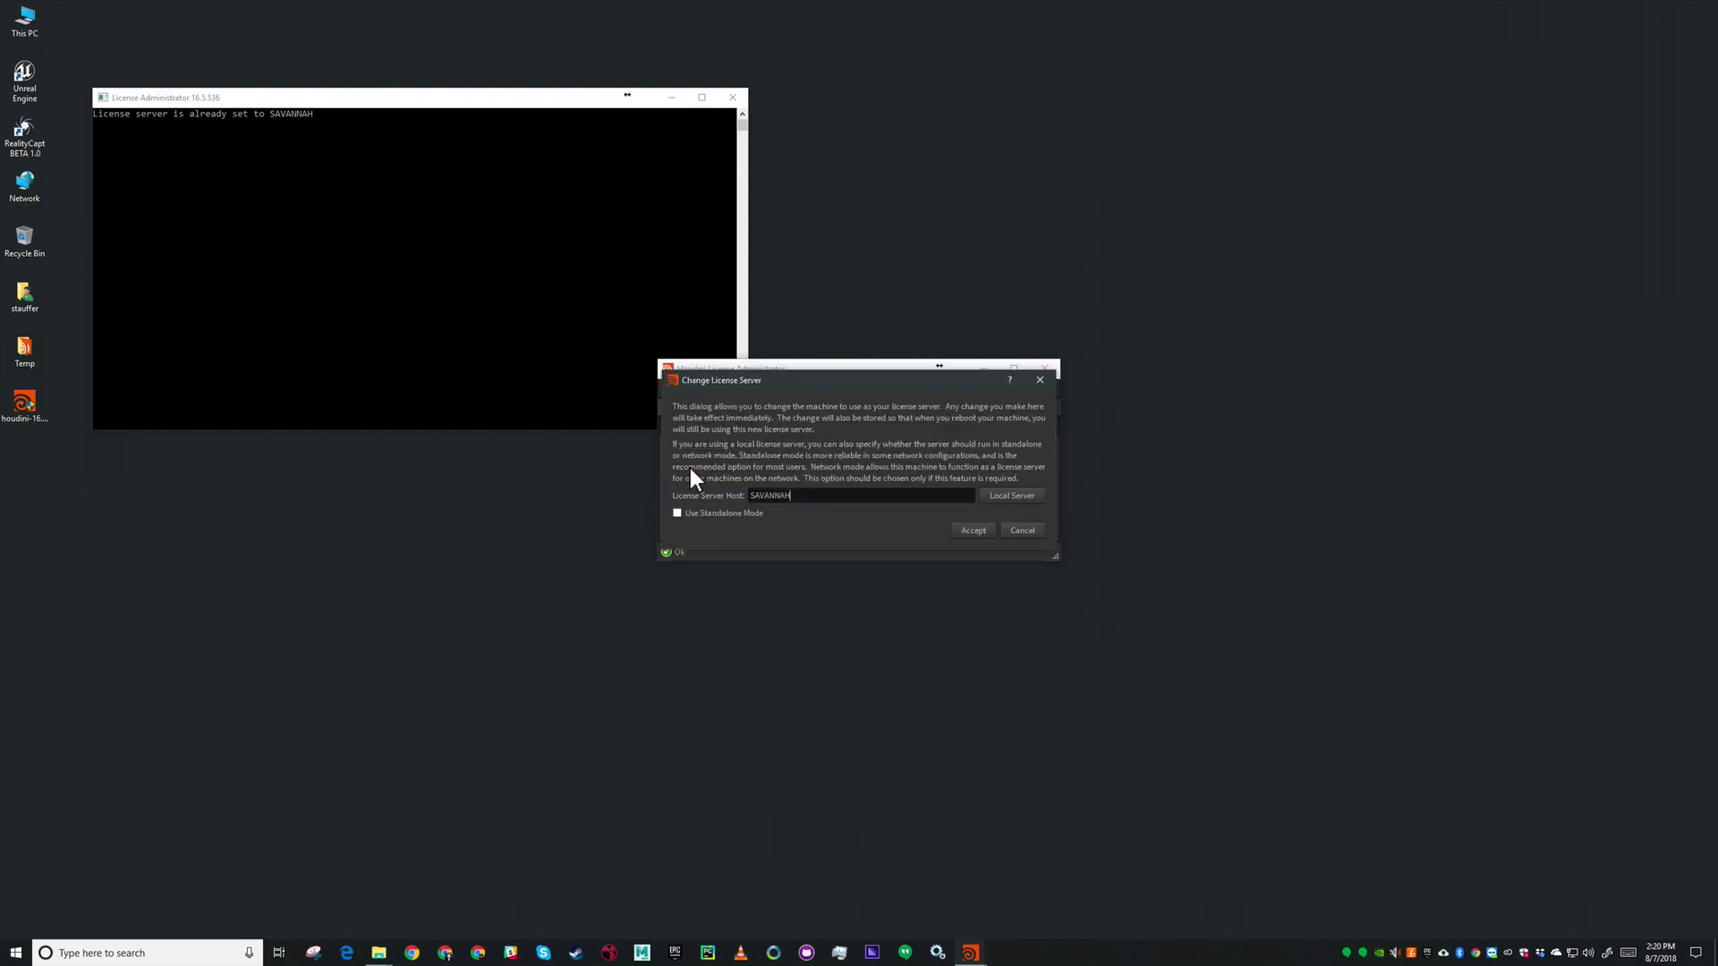
pyautogui.doubleClick(823, 506)
pyautogui.write('detroit.la.sidefx.com')
pyautogui.click(965, 530)
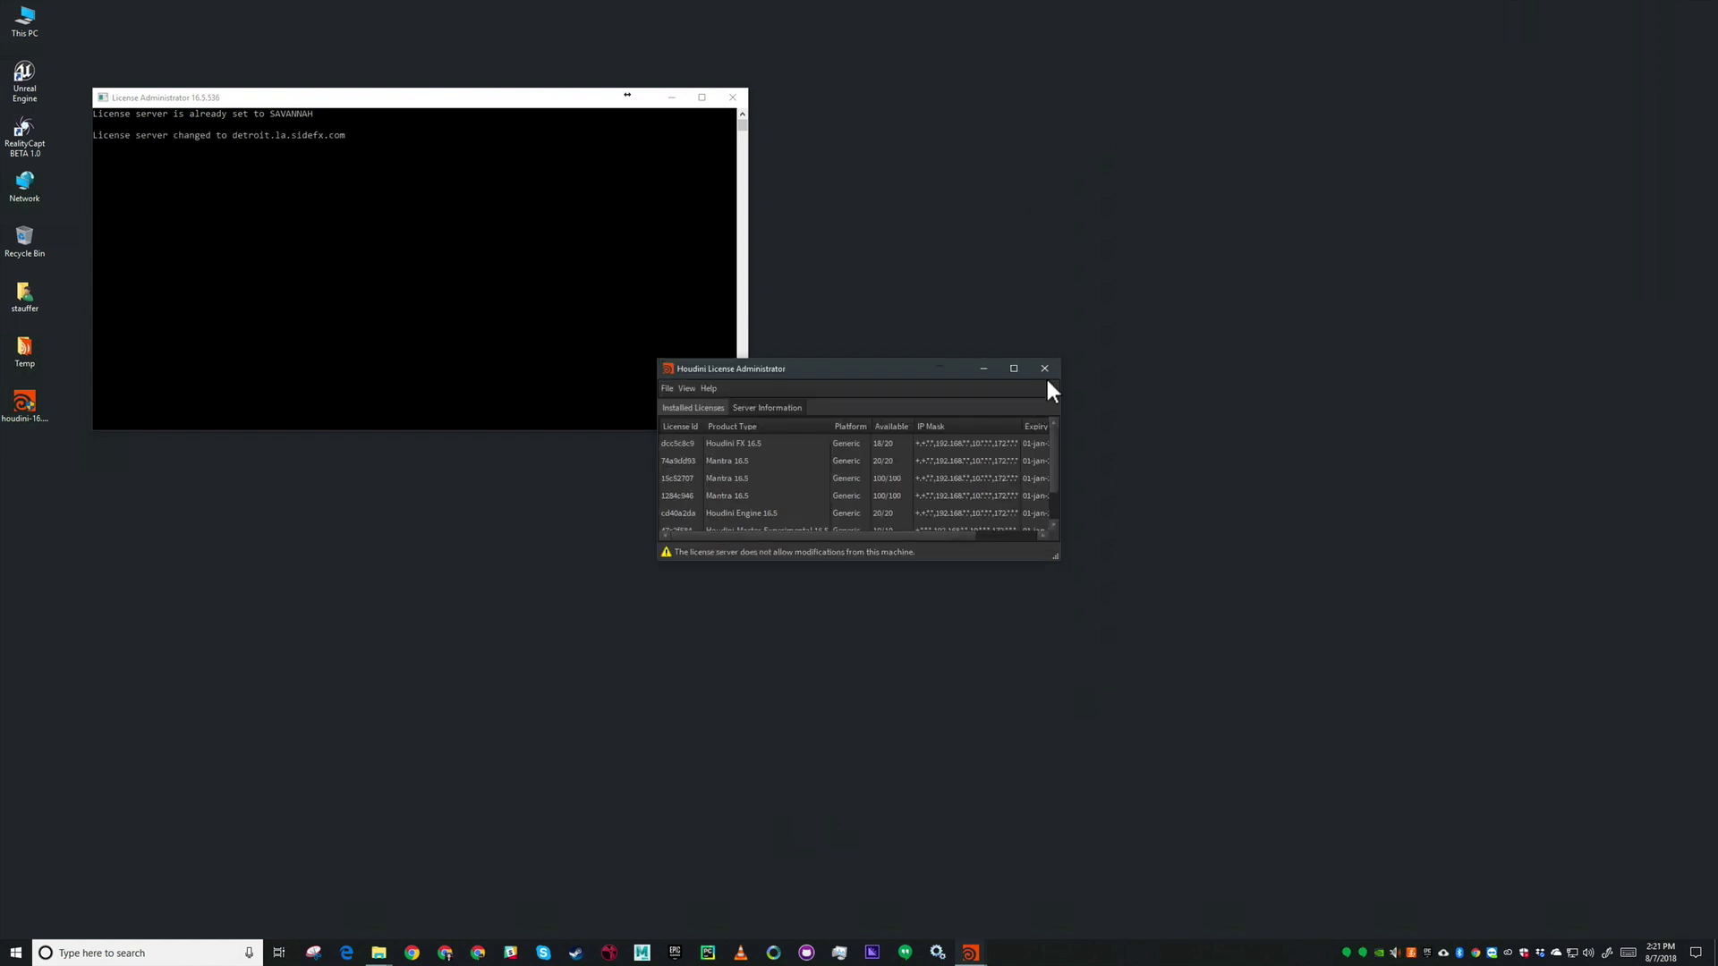
pyautogui.click(1044, 366)
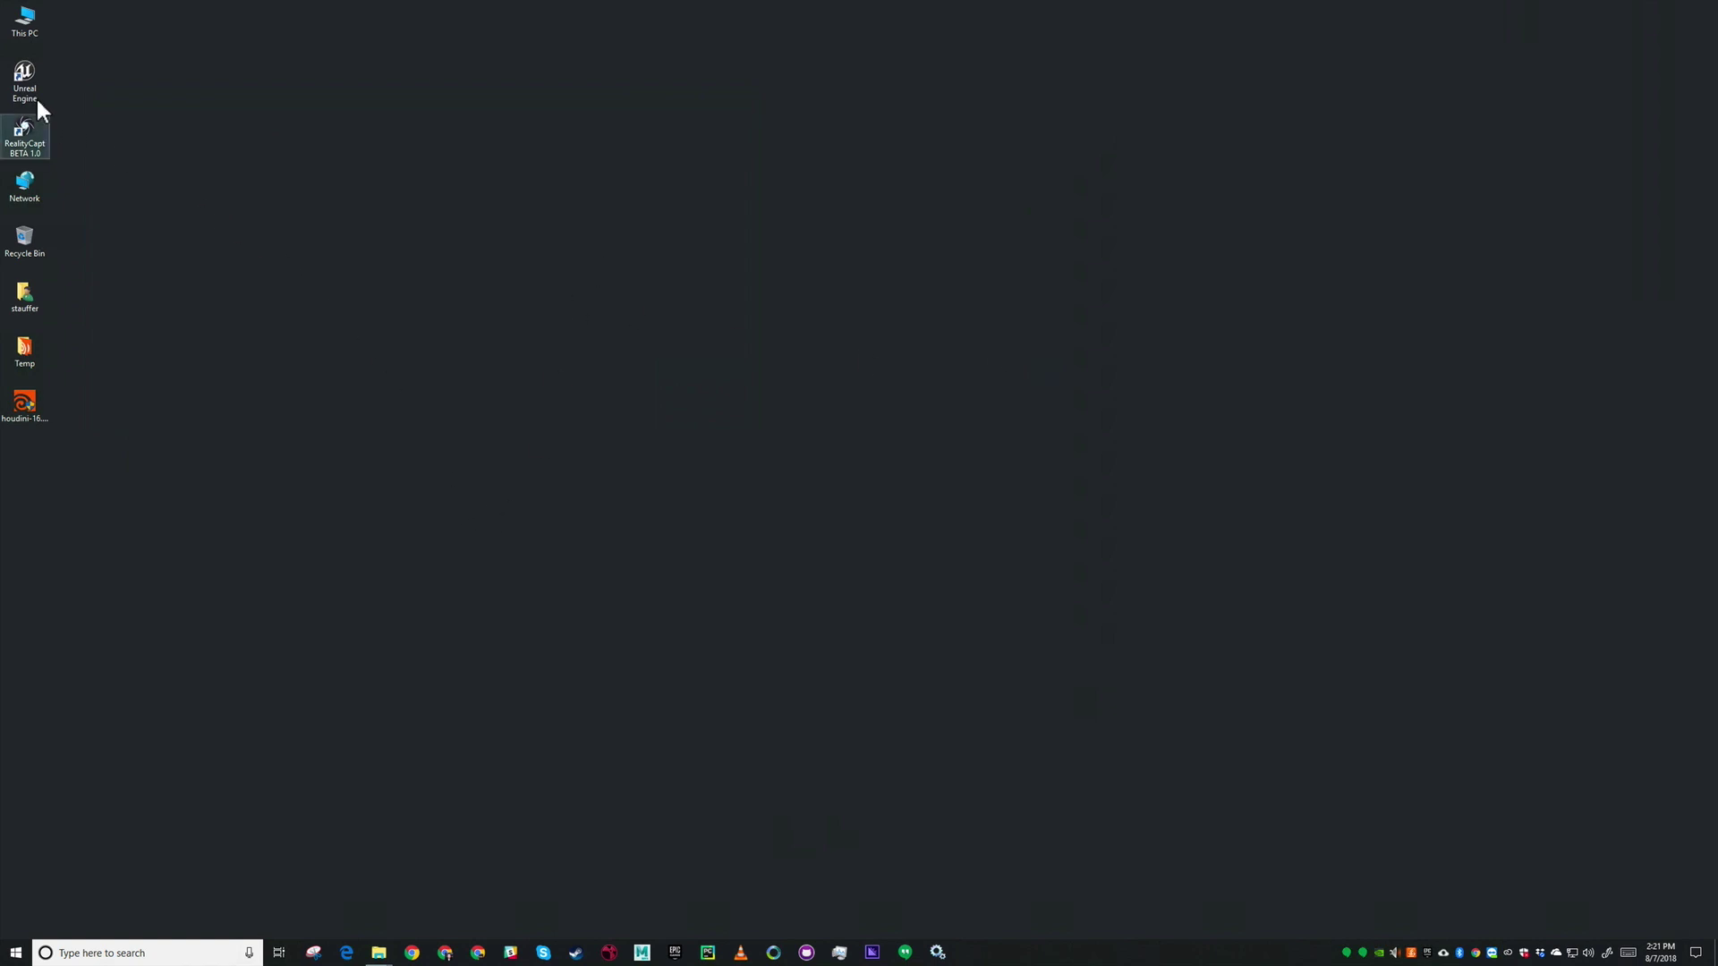
# Map \\SAVANNAH\hq as network drive H: from This PC
pyautogui.doubleClick(34, 23)
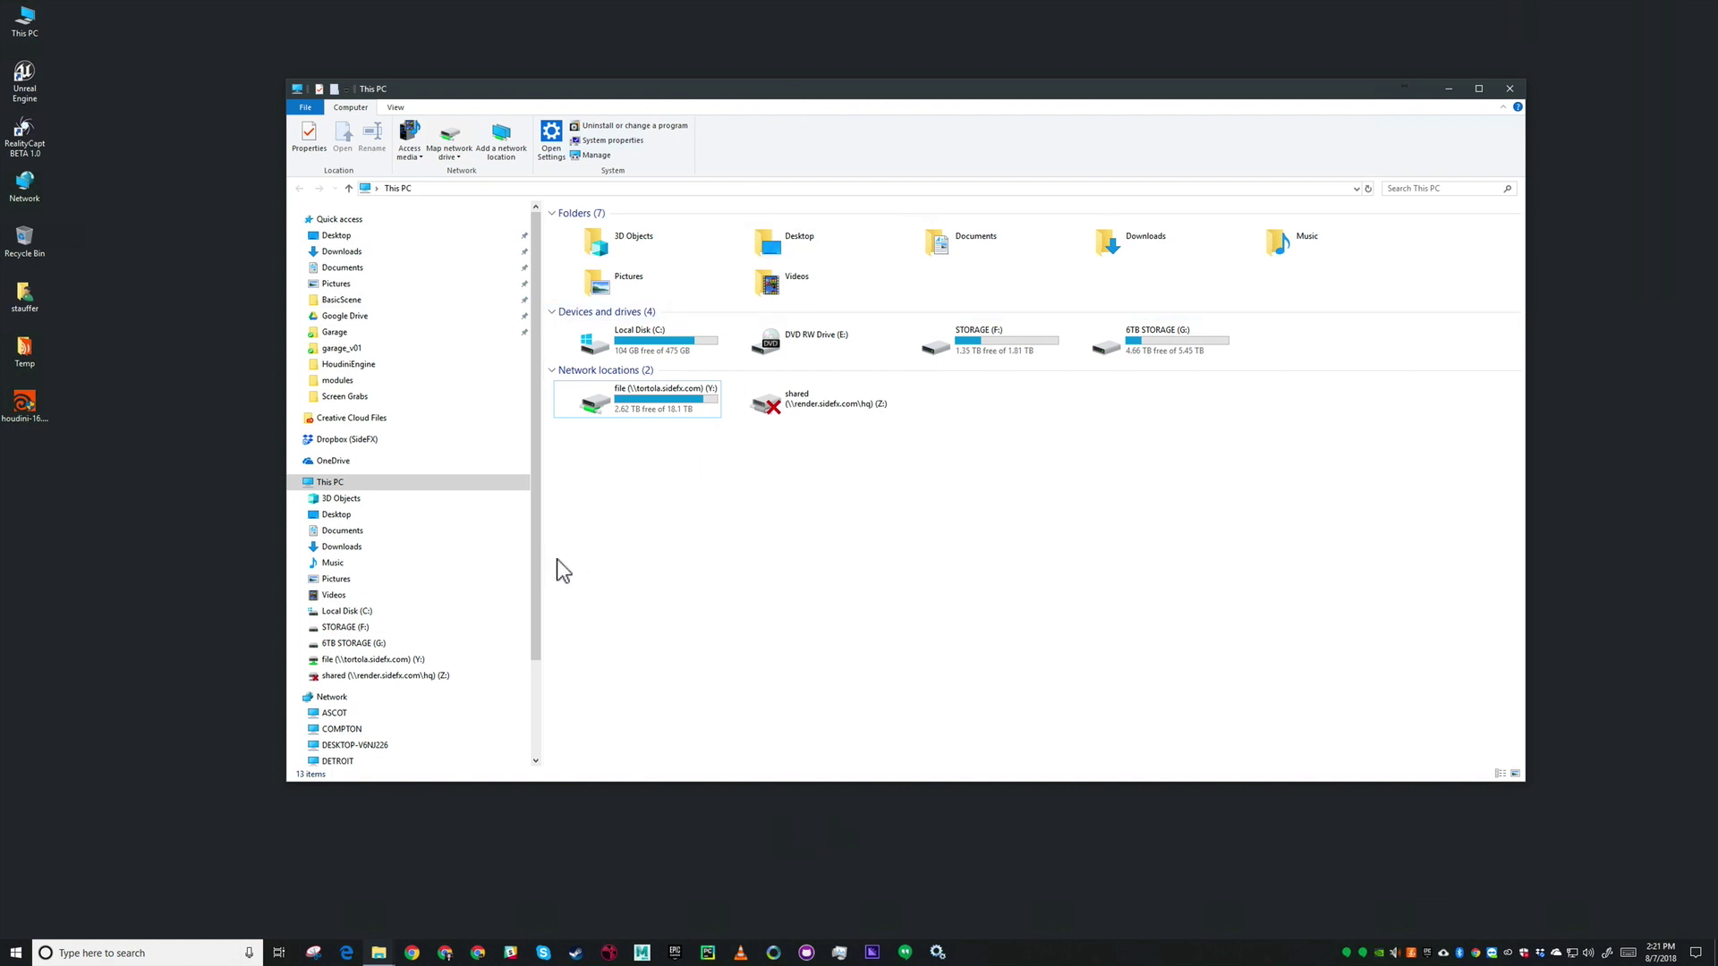
pyautogui.click(463, 147)
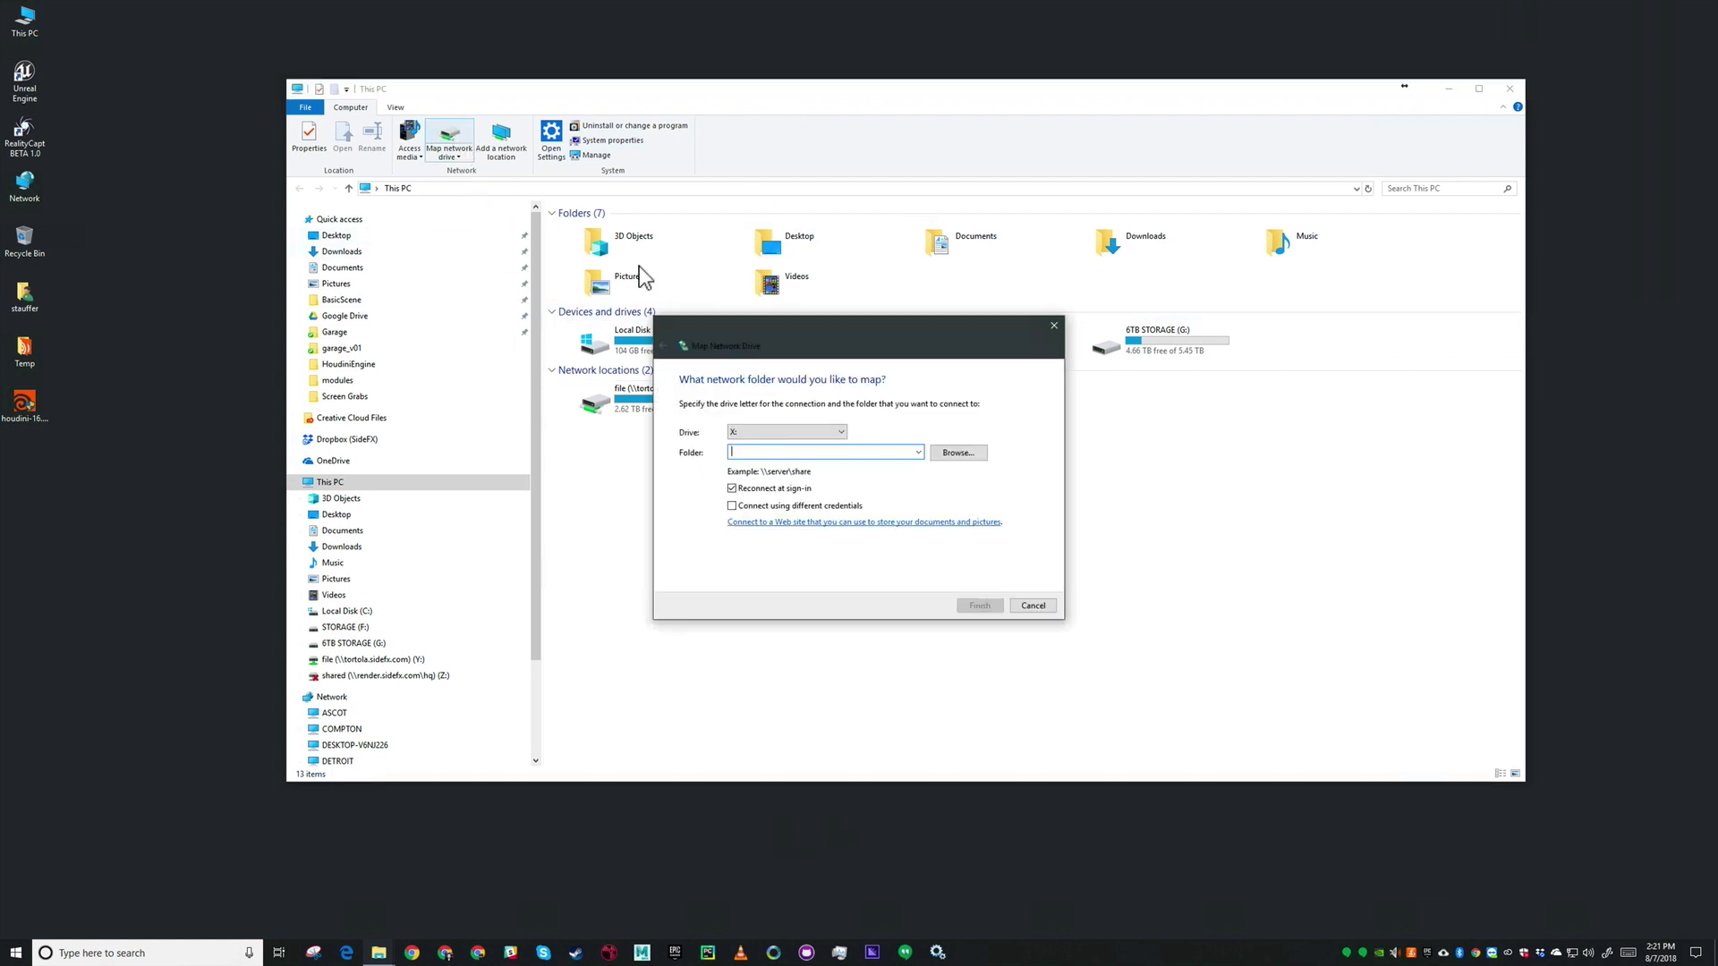
pyautogui.click(815, 435)
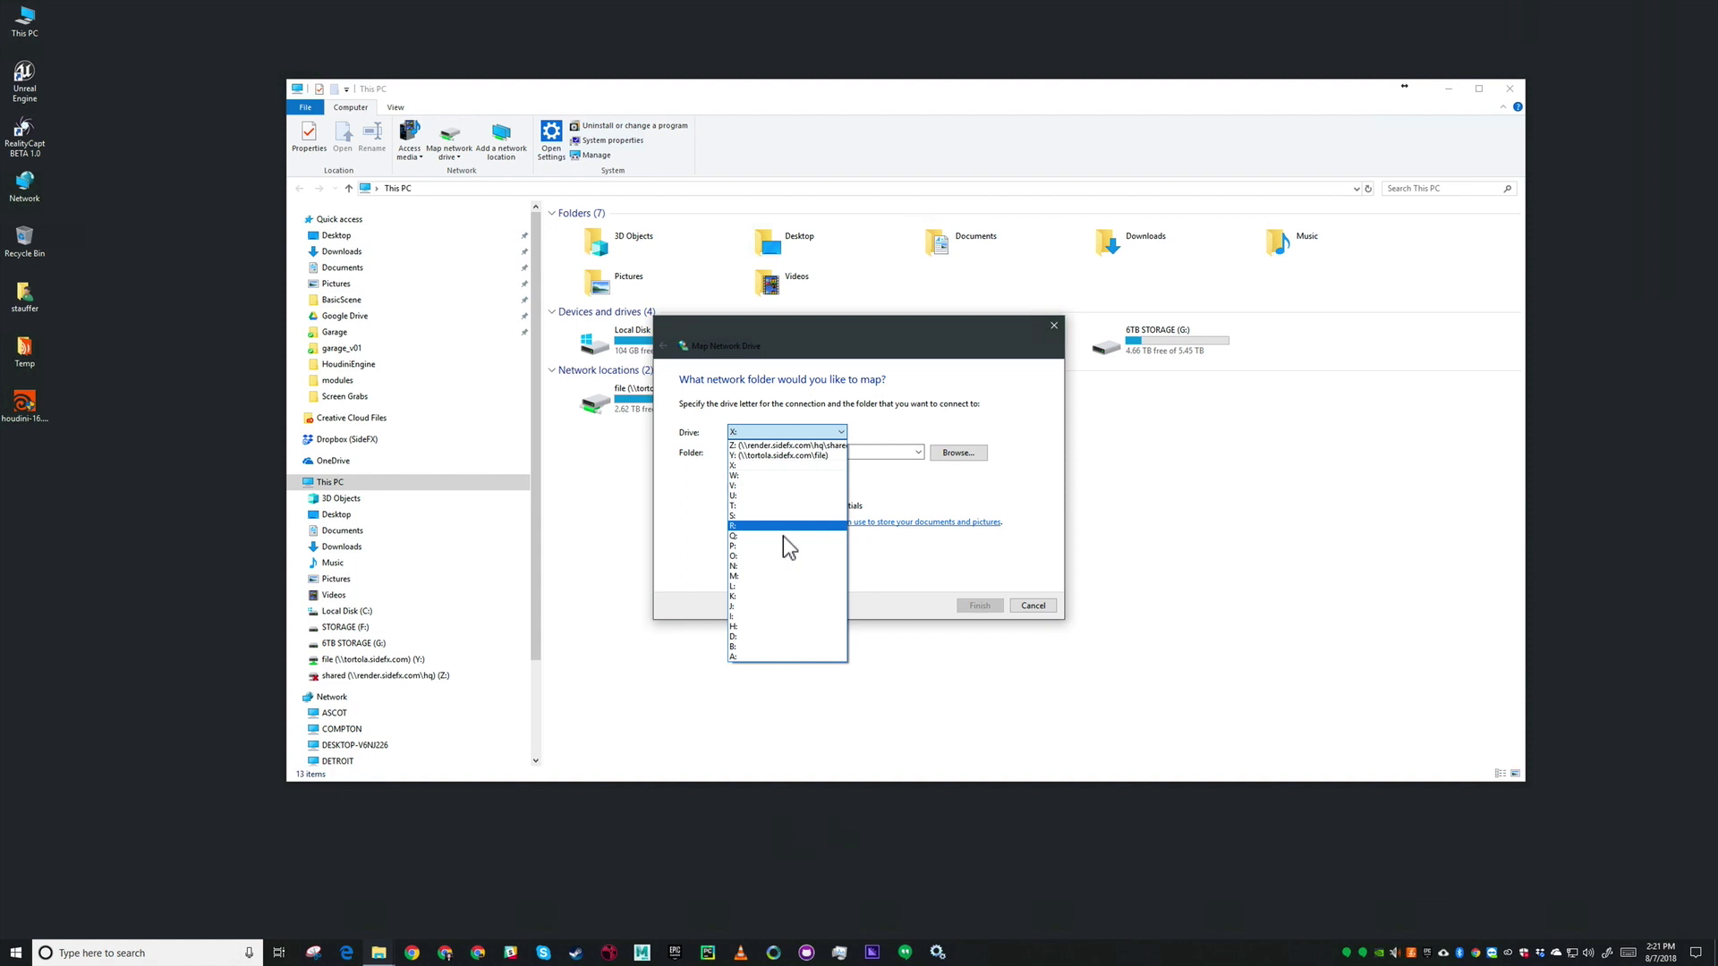
pyautogui.click(755, 626)
pyautogui.click(958, 453)
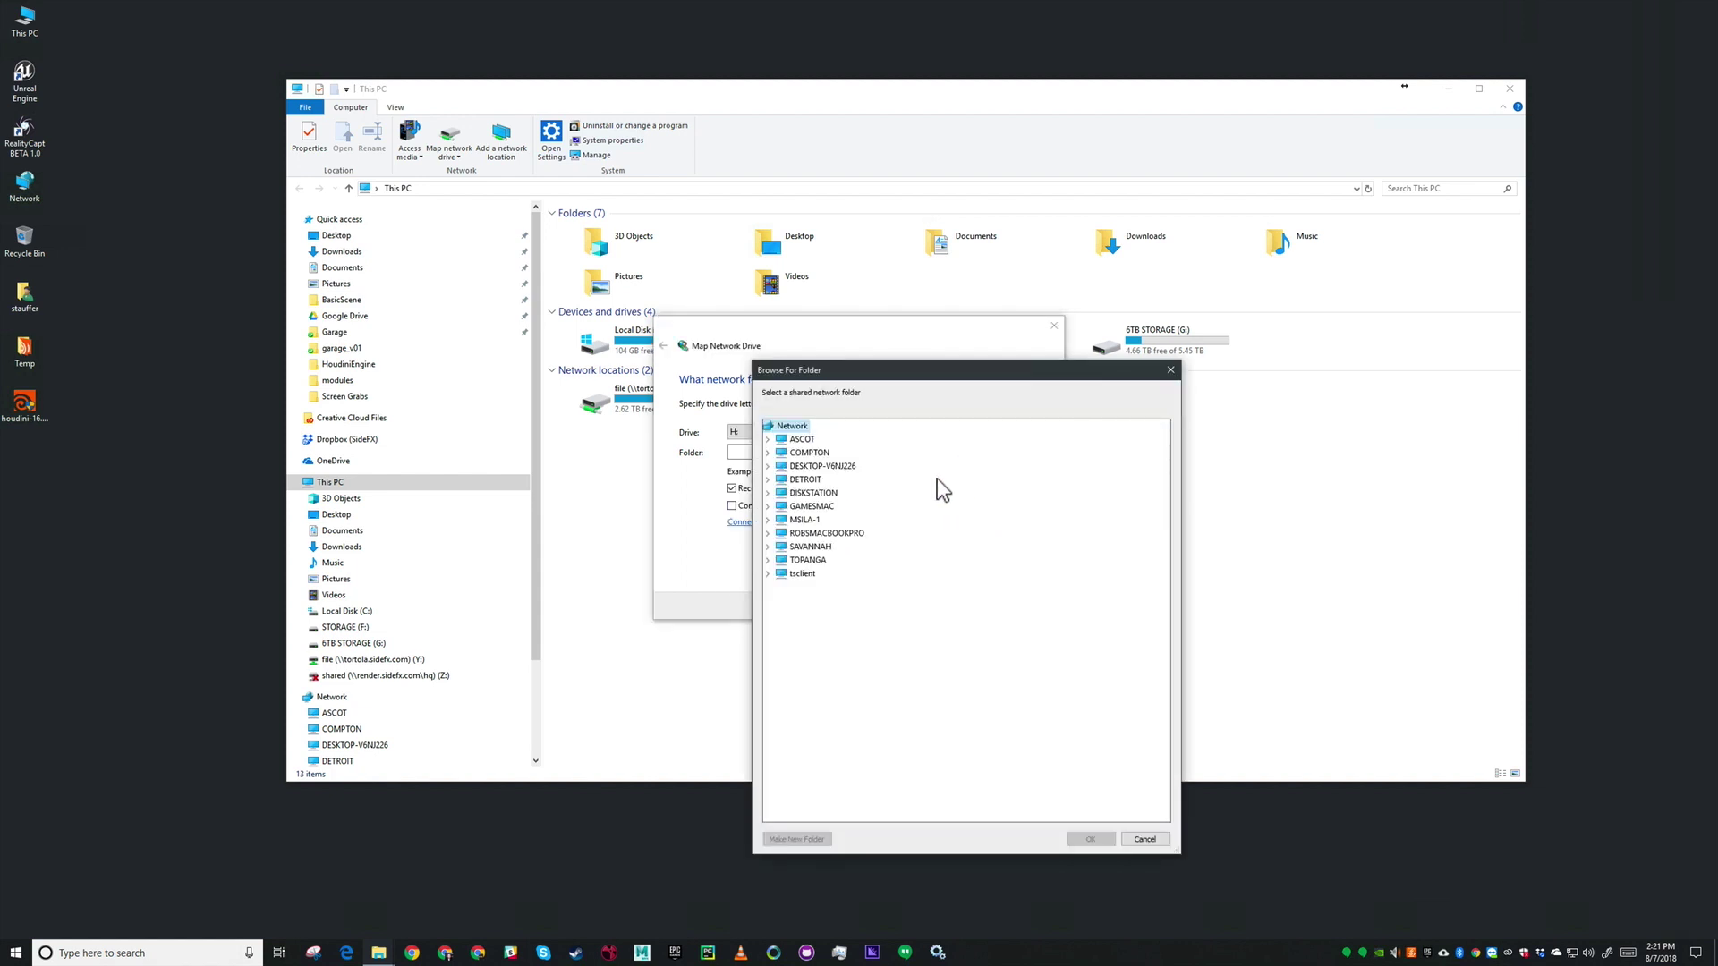
pyautogui.doubleClick(810, 548)
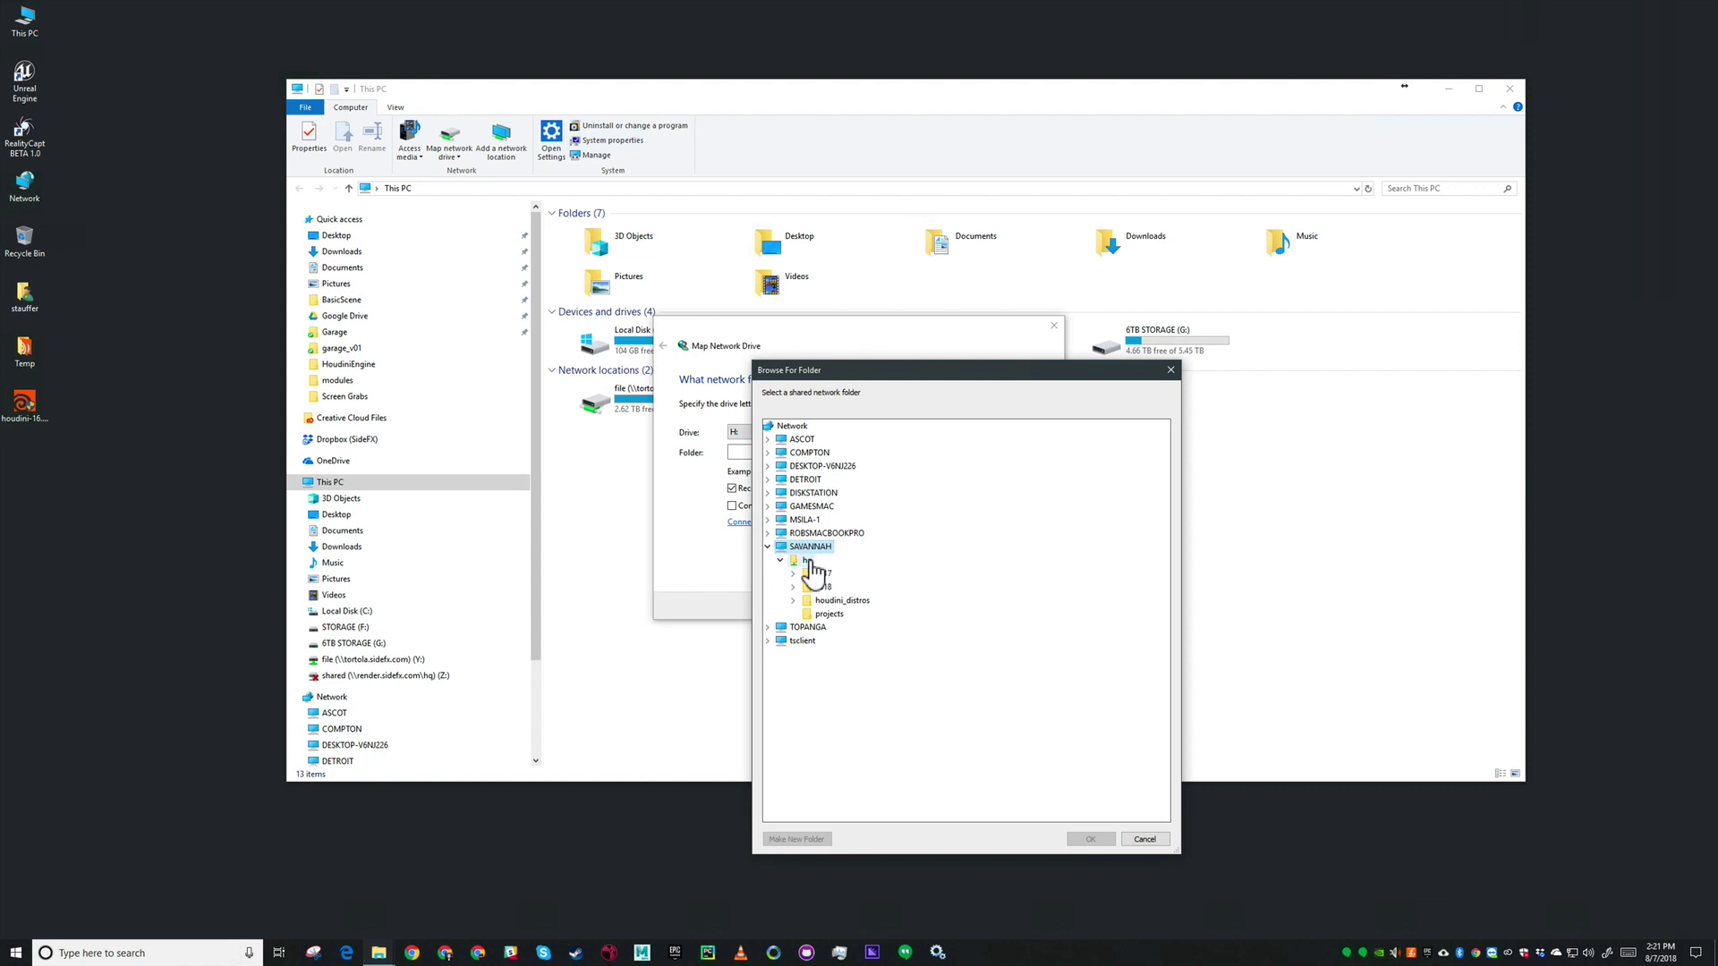
pyautogui.click(807, 560)
pyautogui.click(1092, 840)
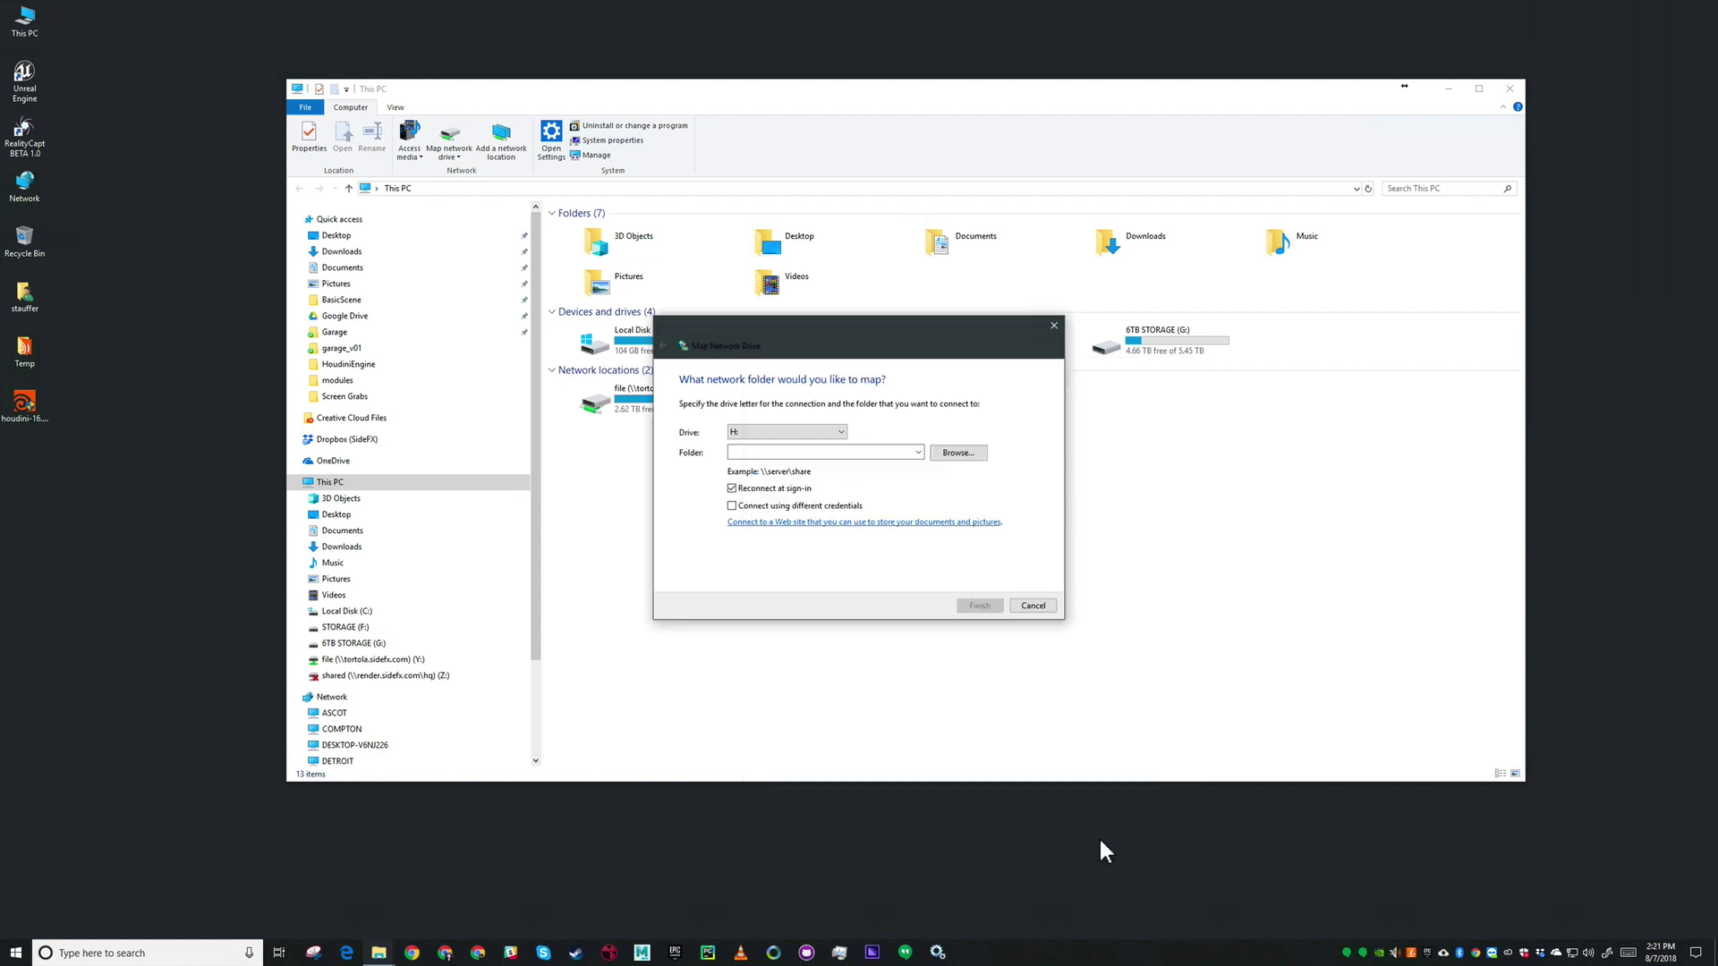
pyautogui.click(990, 609)
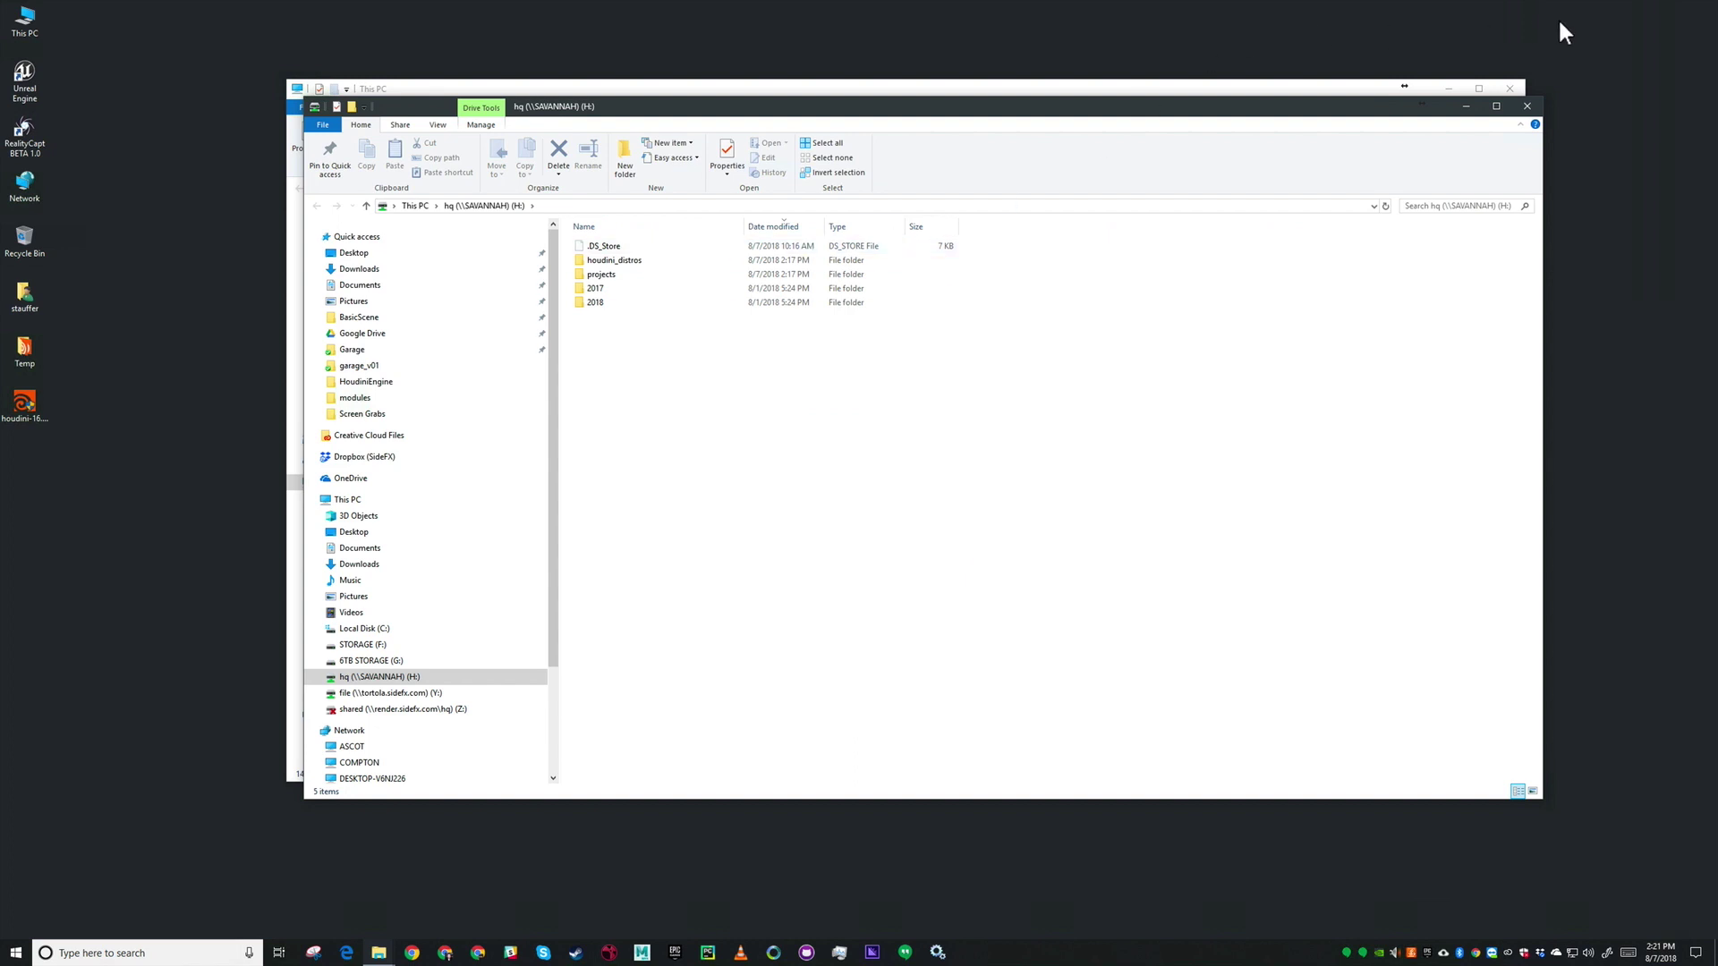
# Close the old This PC window and show the contents of Local Disk (C:)
pyautogui.click(1512, 89)
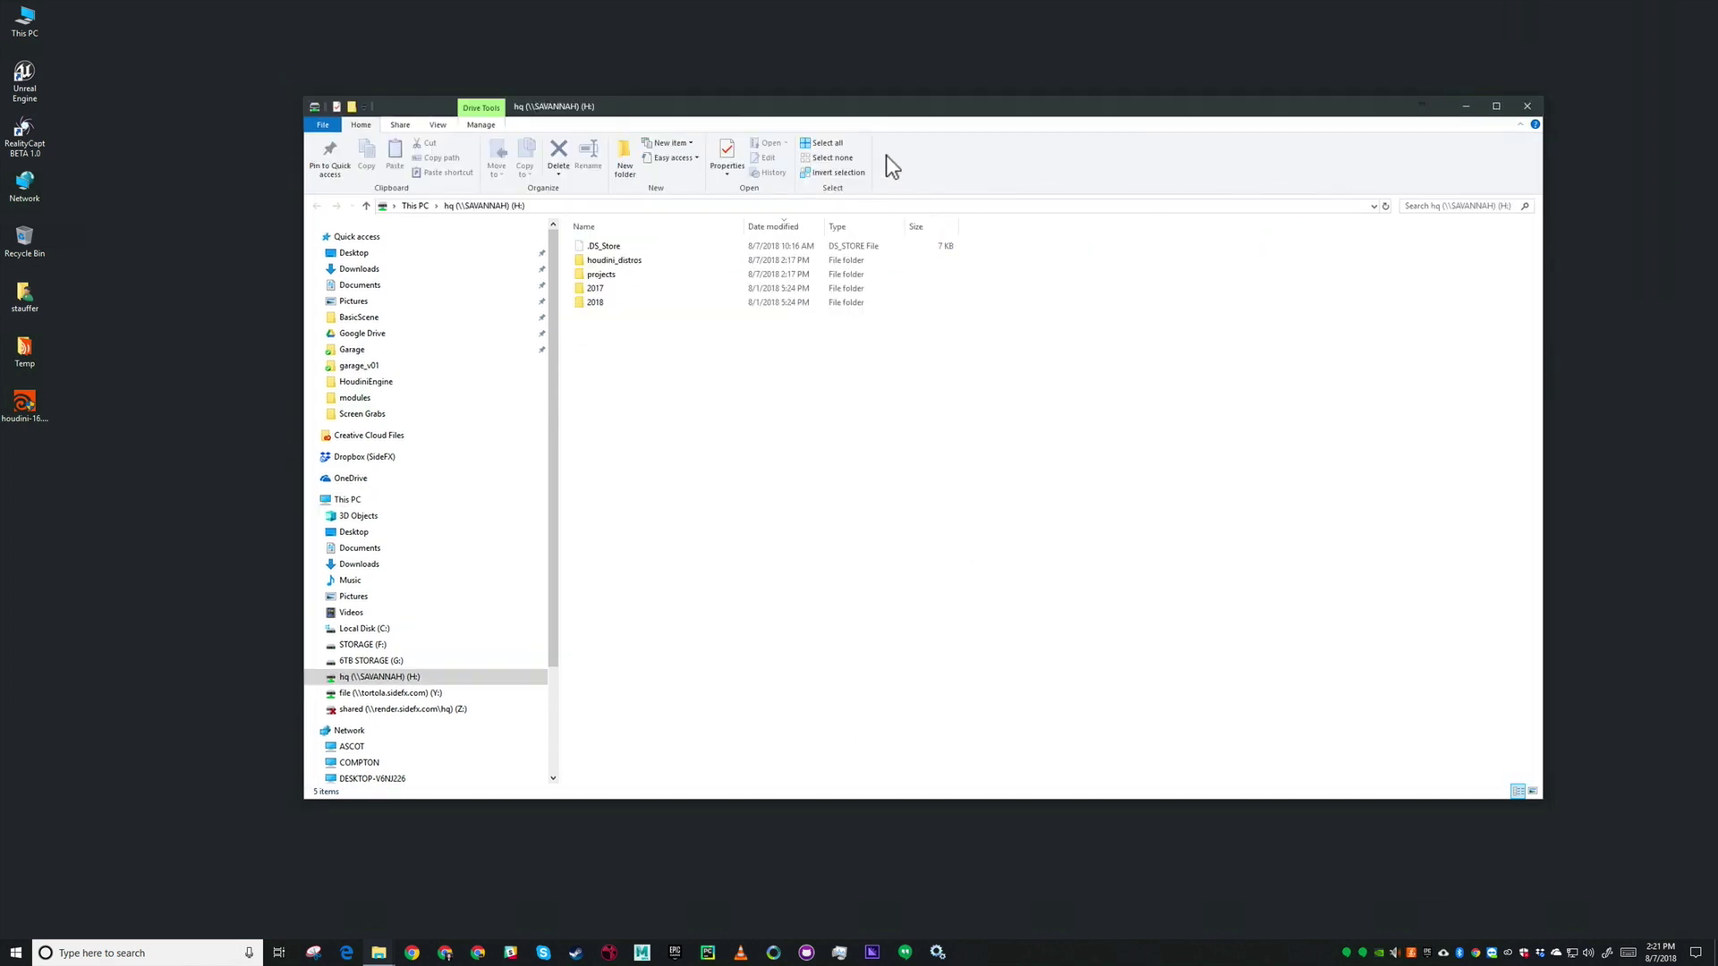
pyautogui.moveTo(866, 111)
pyautogui.mouseDown()
pyautogui.moveTo(956, 107)
pyautogui.moveTo(886, 103)
pyautogui.mouseUp()
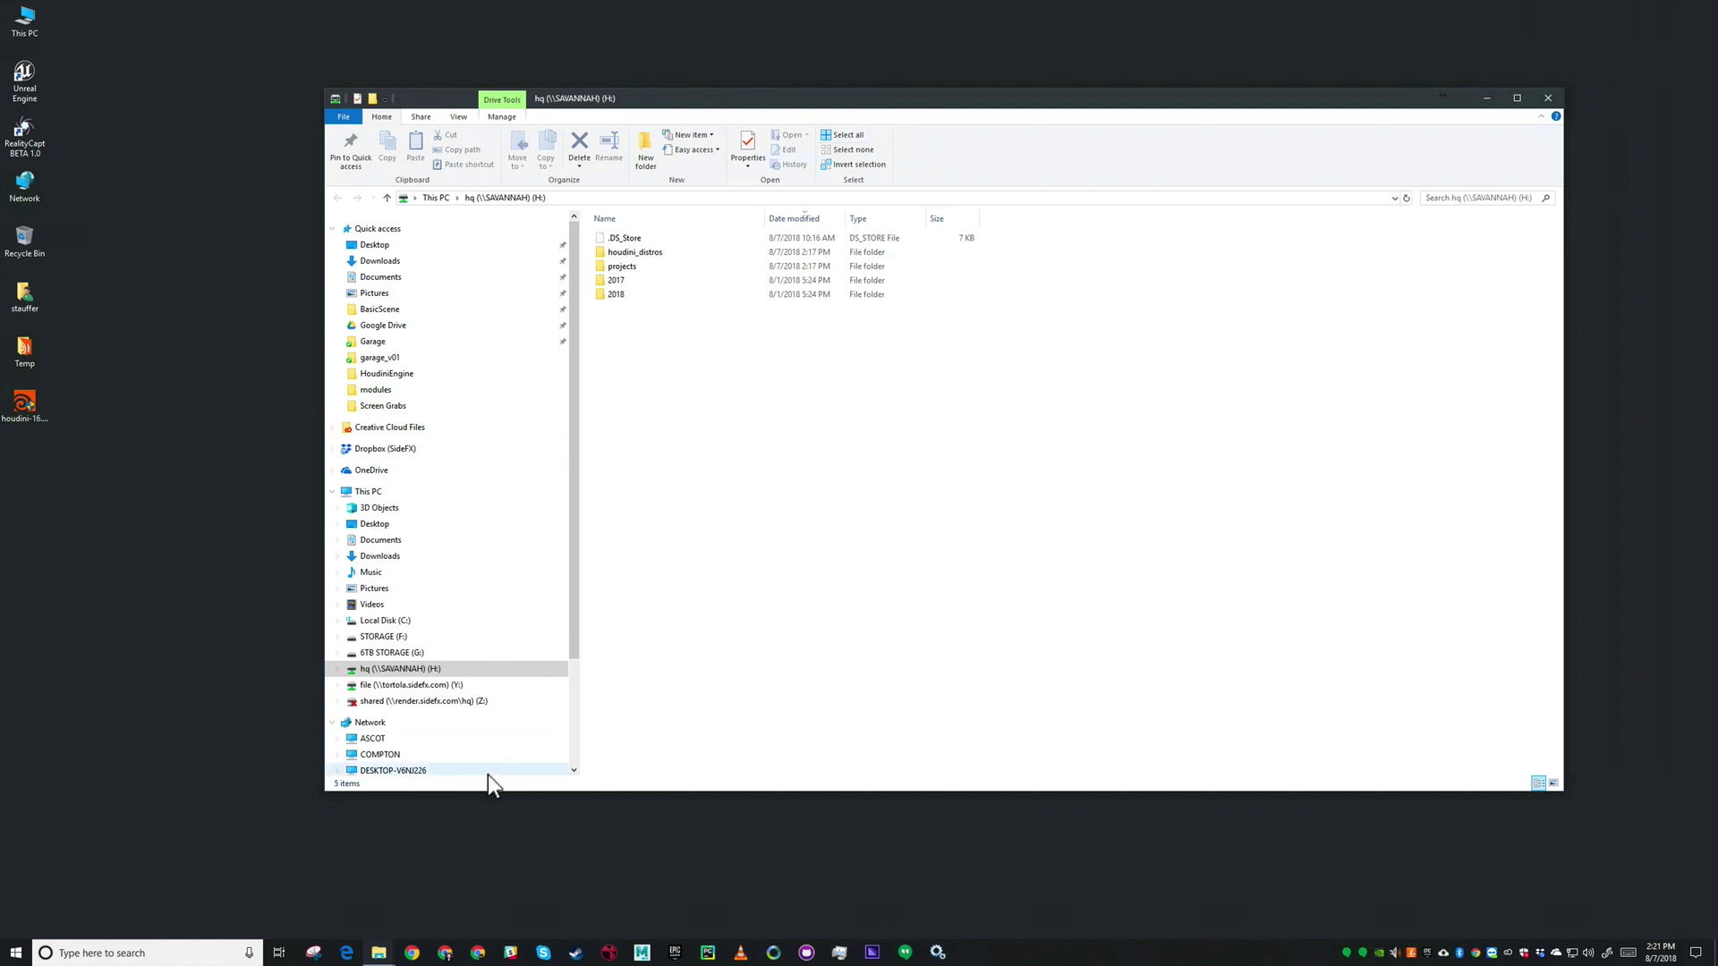
pyautogui.click(413, 621)
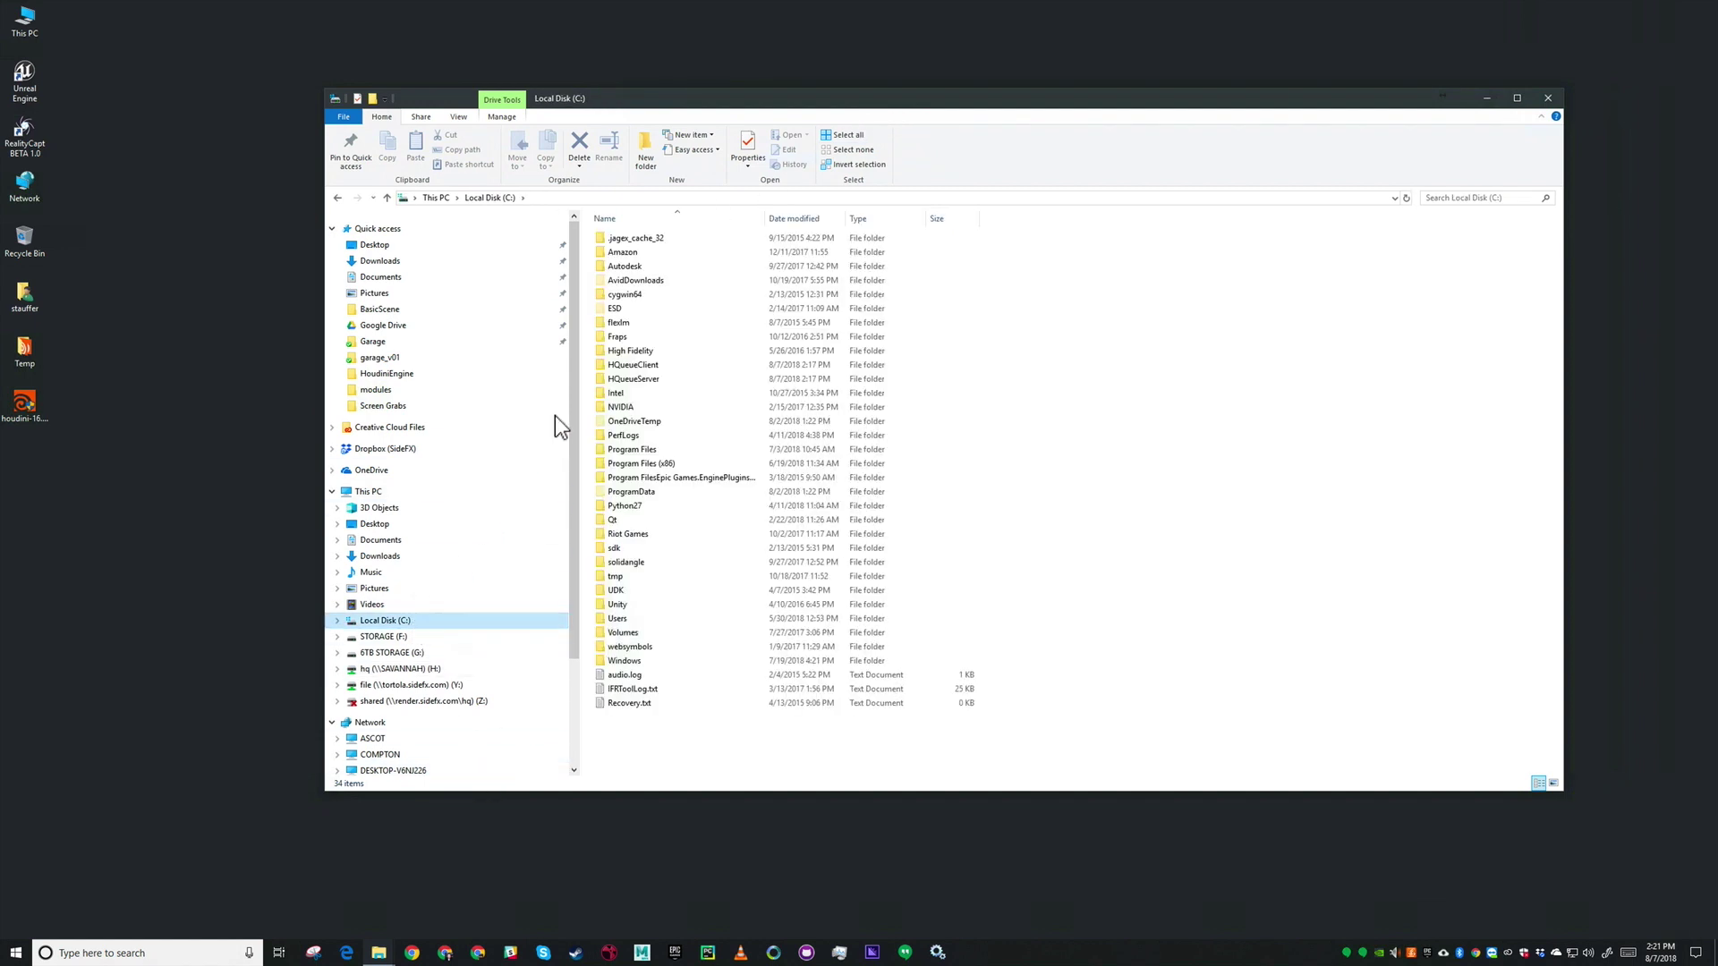
# Open C:\HQueueServer\hqserver.ini for editing in Notepad++
pyautogui.doubleClick(651, 380)
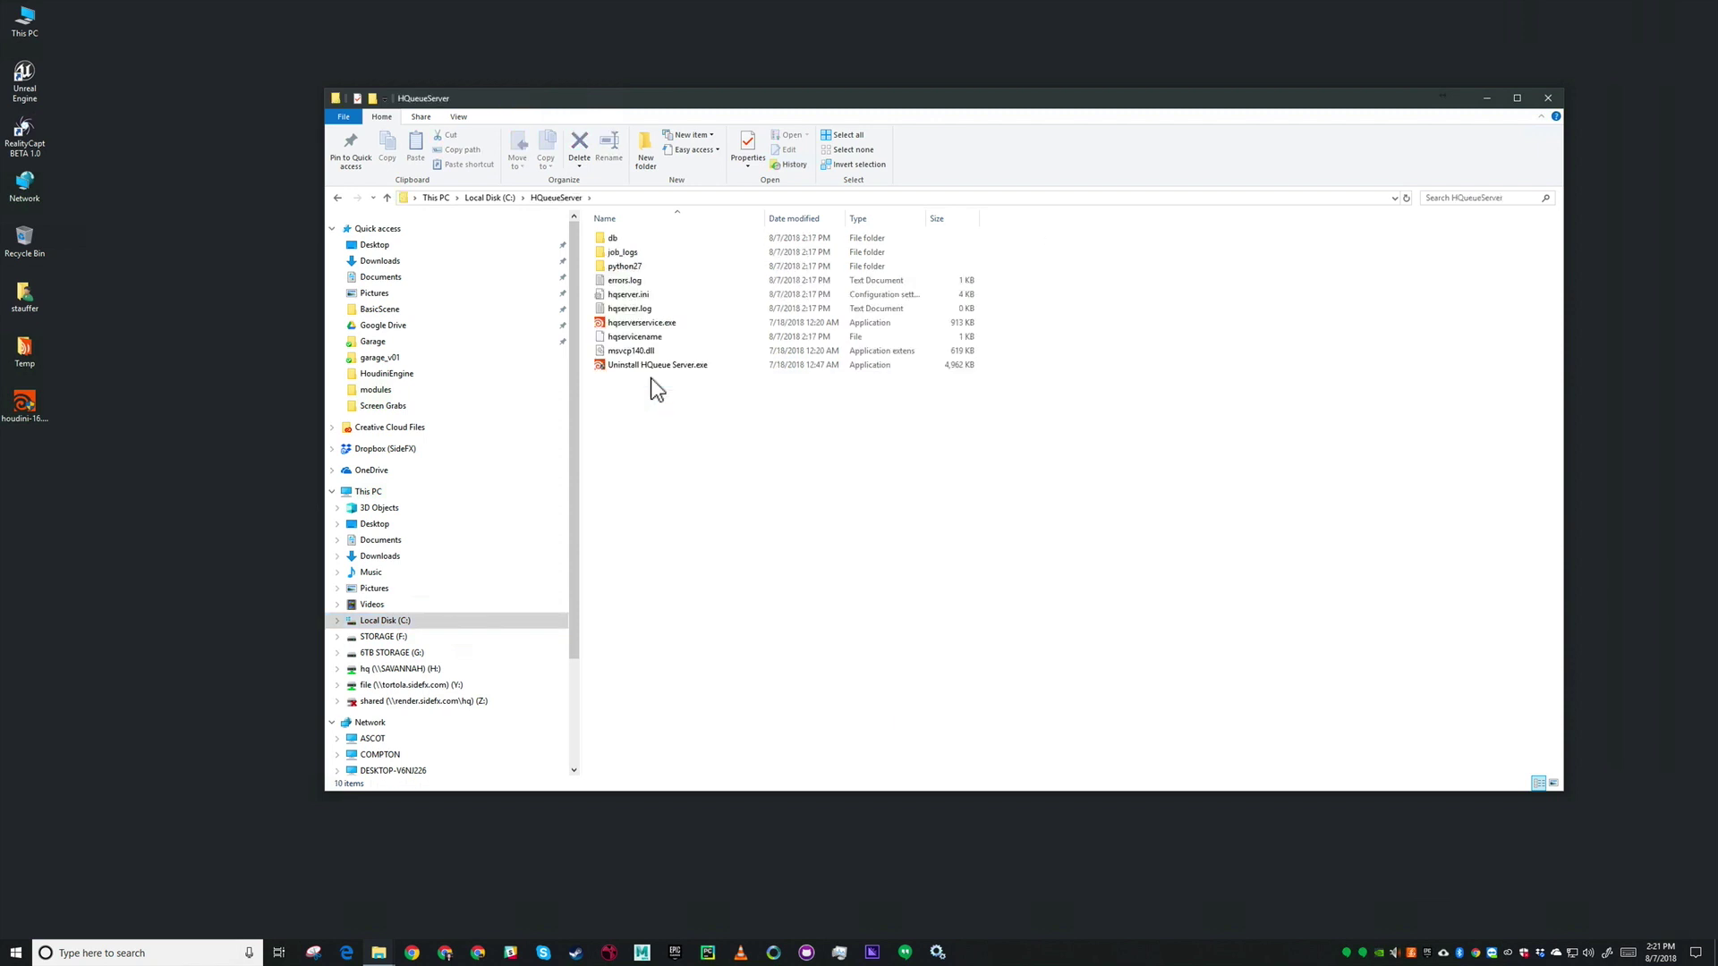
pyautogui.click(643, 297)
pyautogui.rightClick(642, 297)
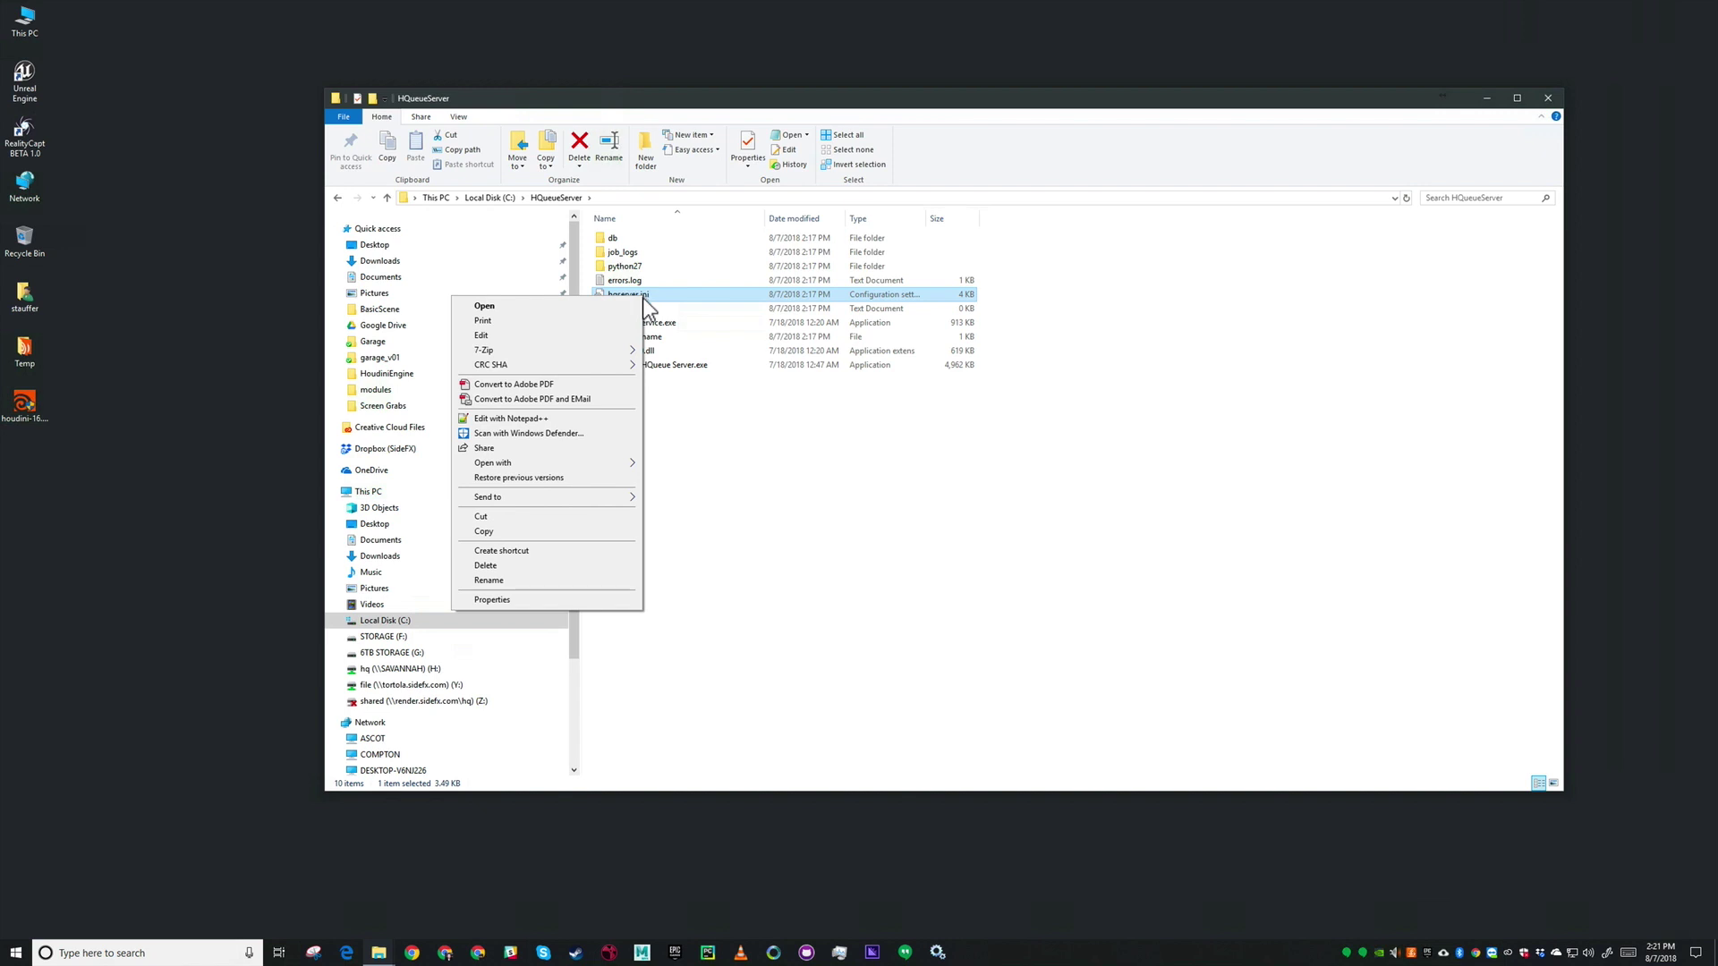
pyautogui.click(560, 417)
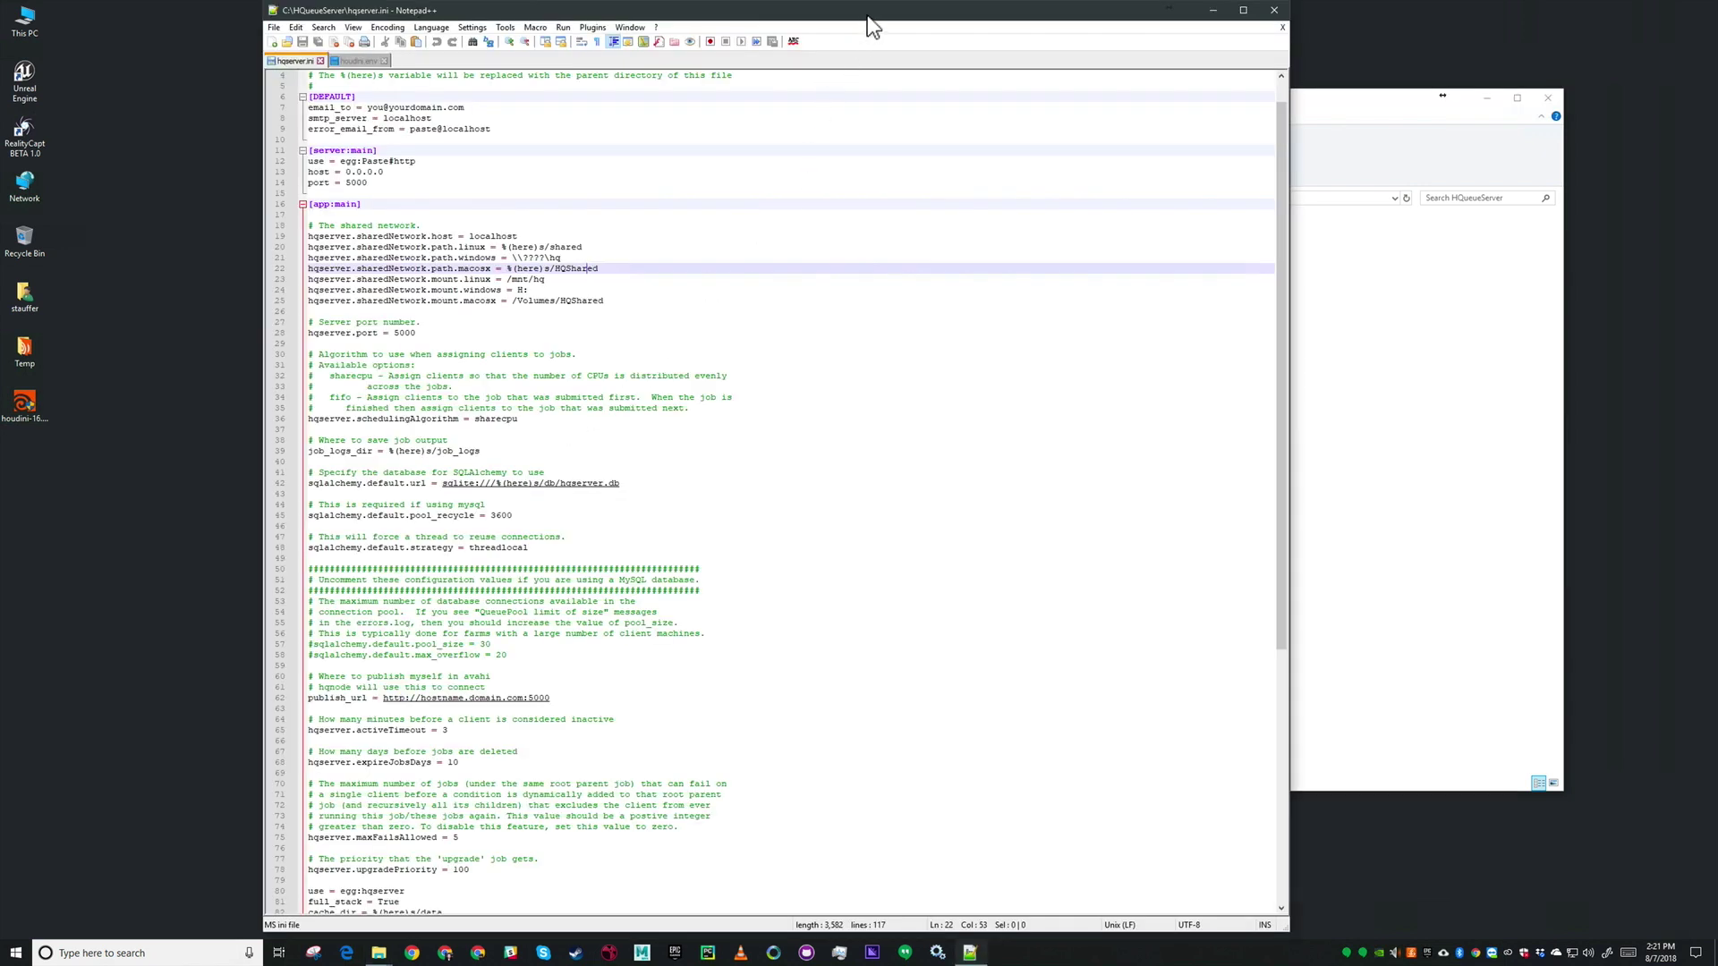
pyautogui.moveTo(866, 15); pyautogui.dragTo(971, 15)
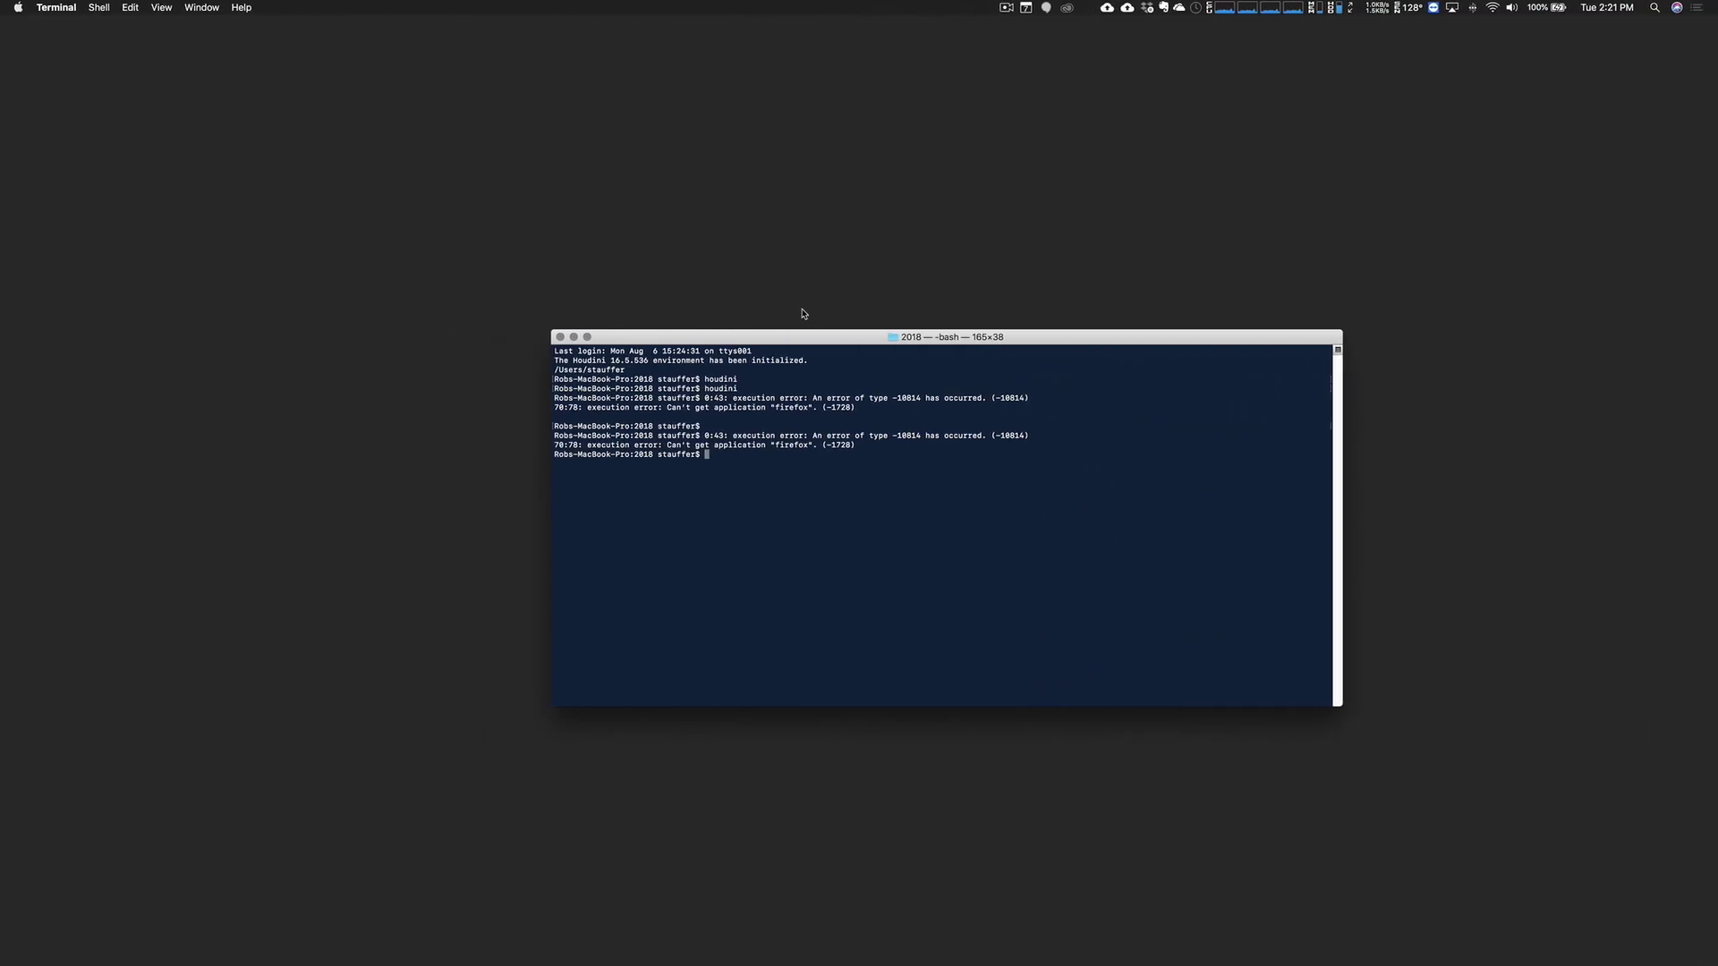
# On the Mac, connect to the hq server share with Cmd+K
pyautogui.press('super+k')
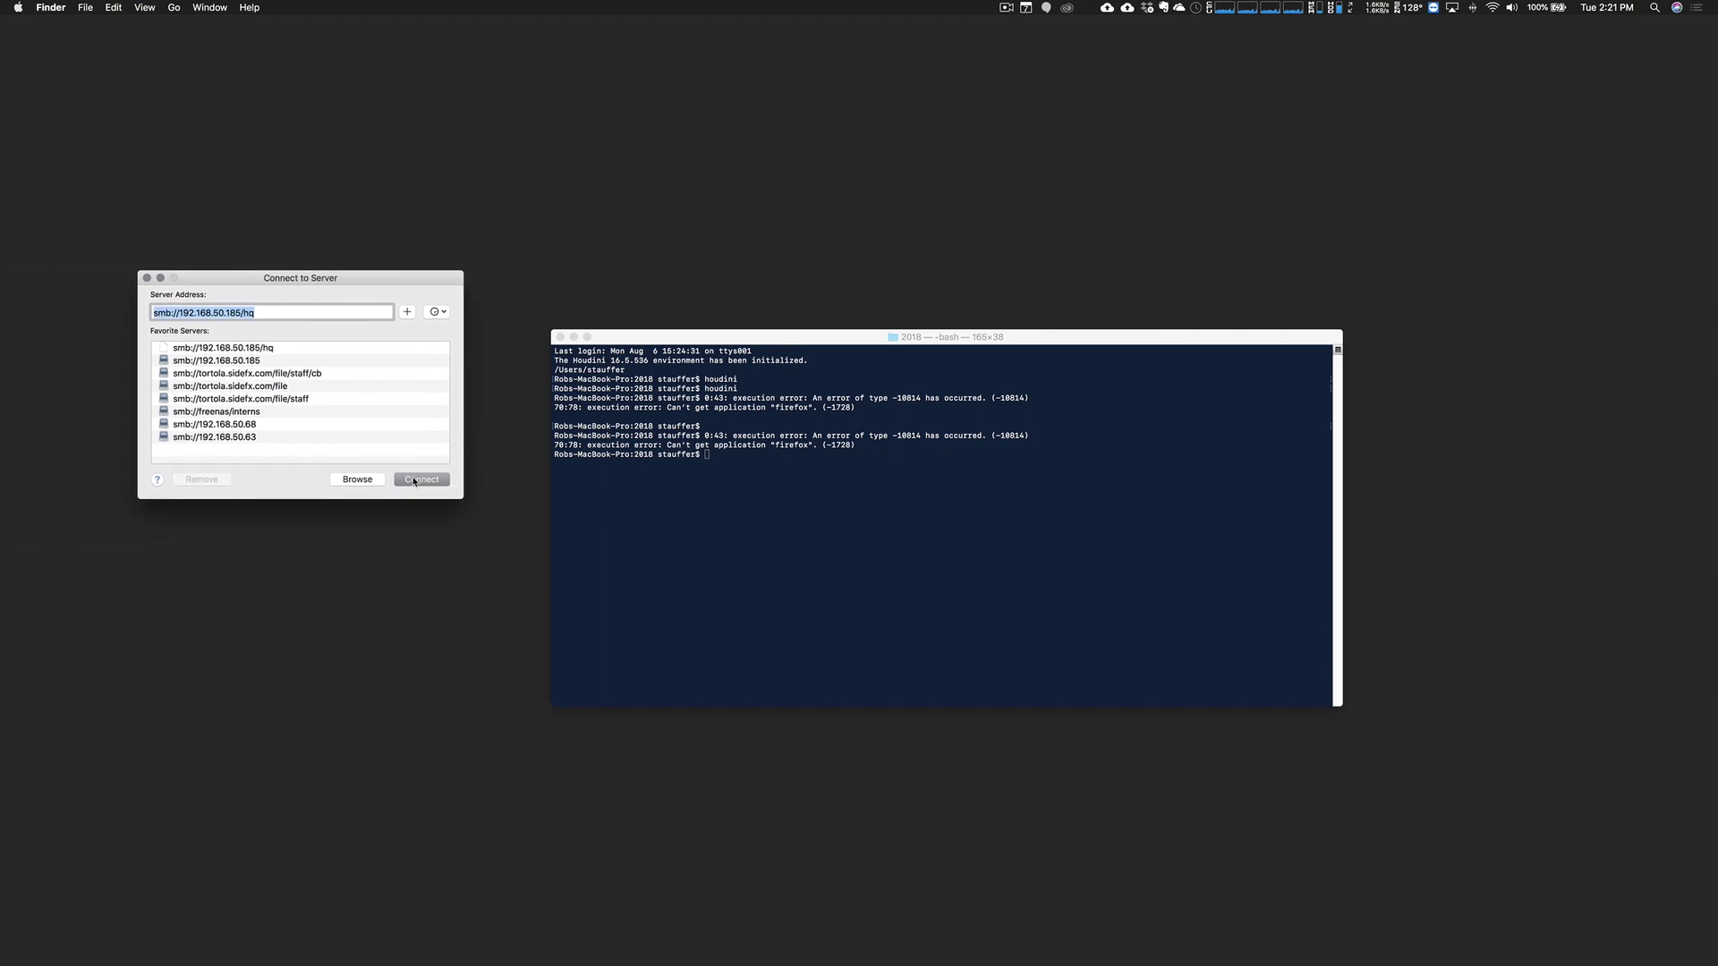
pyautogui.click(416, 480)
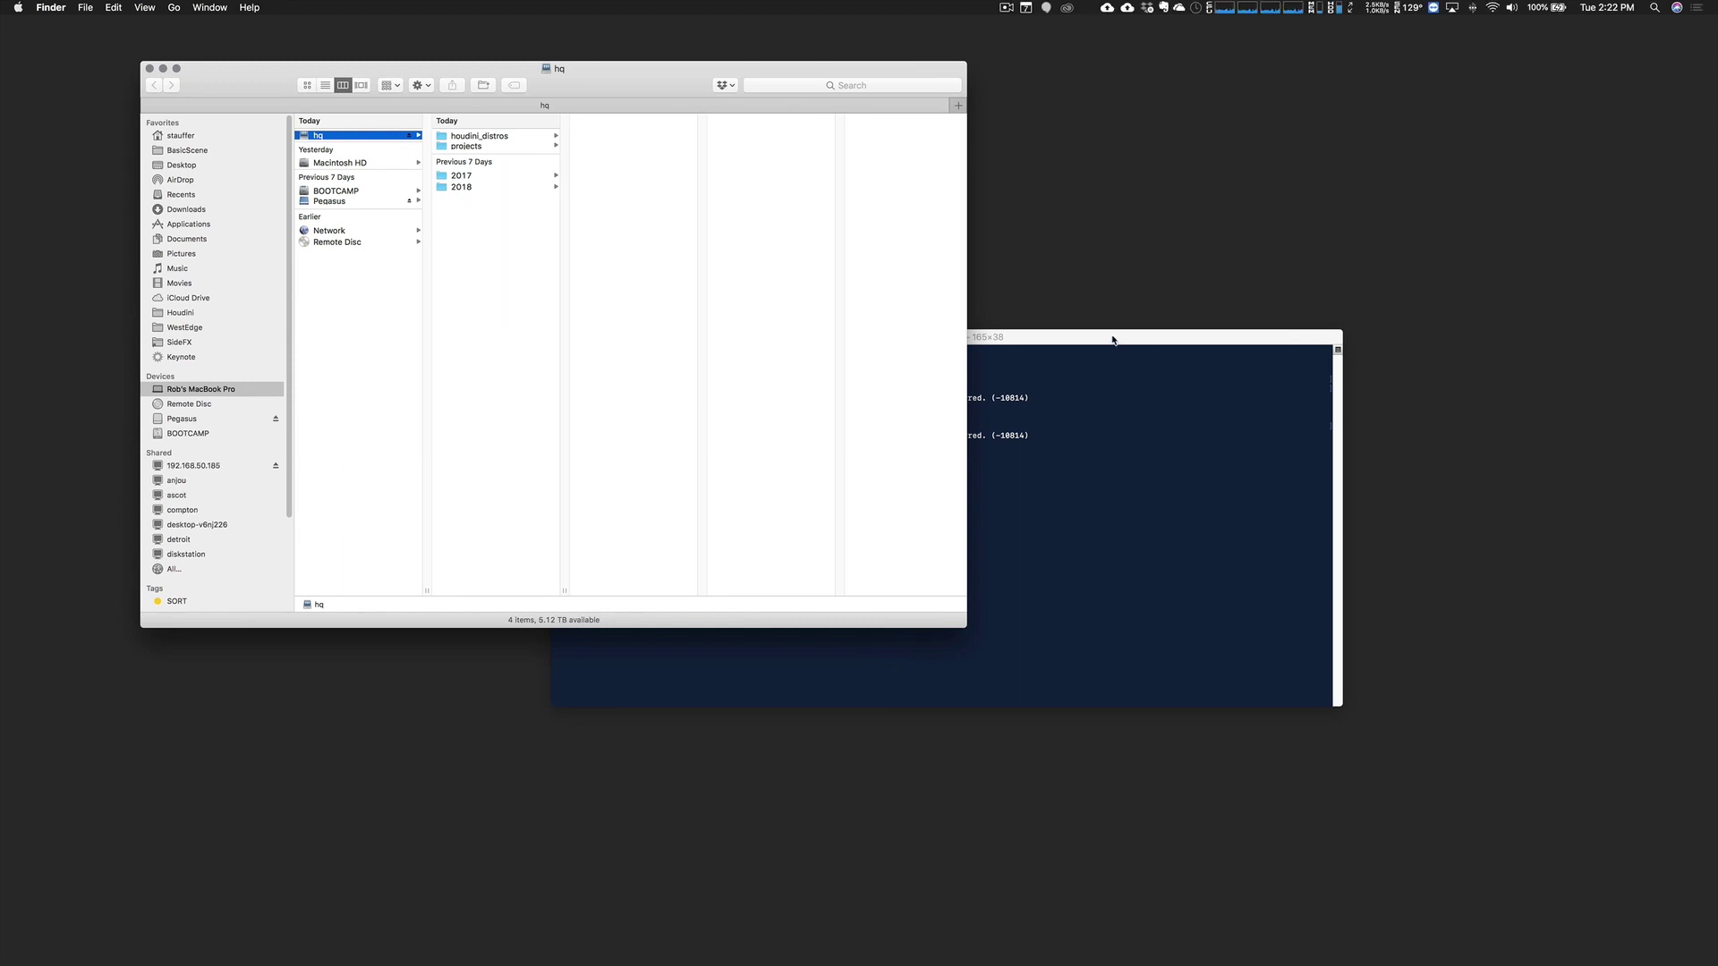
pyautogui.moveTo(1112, 339); pyautogui.dragTo(1167, 459)
# In Terminal, list /Volumes, enter hq and confirm the path with pwd
pyautogui.write('cd /Volumes/')
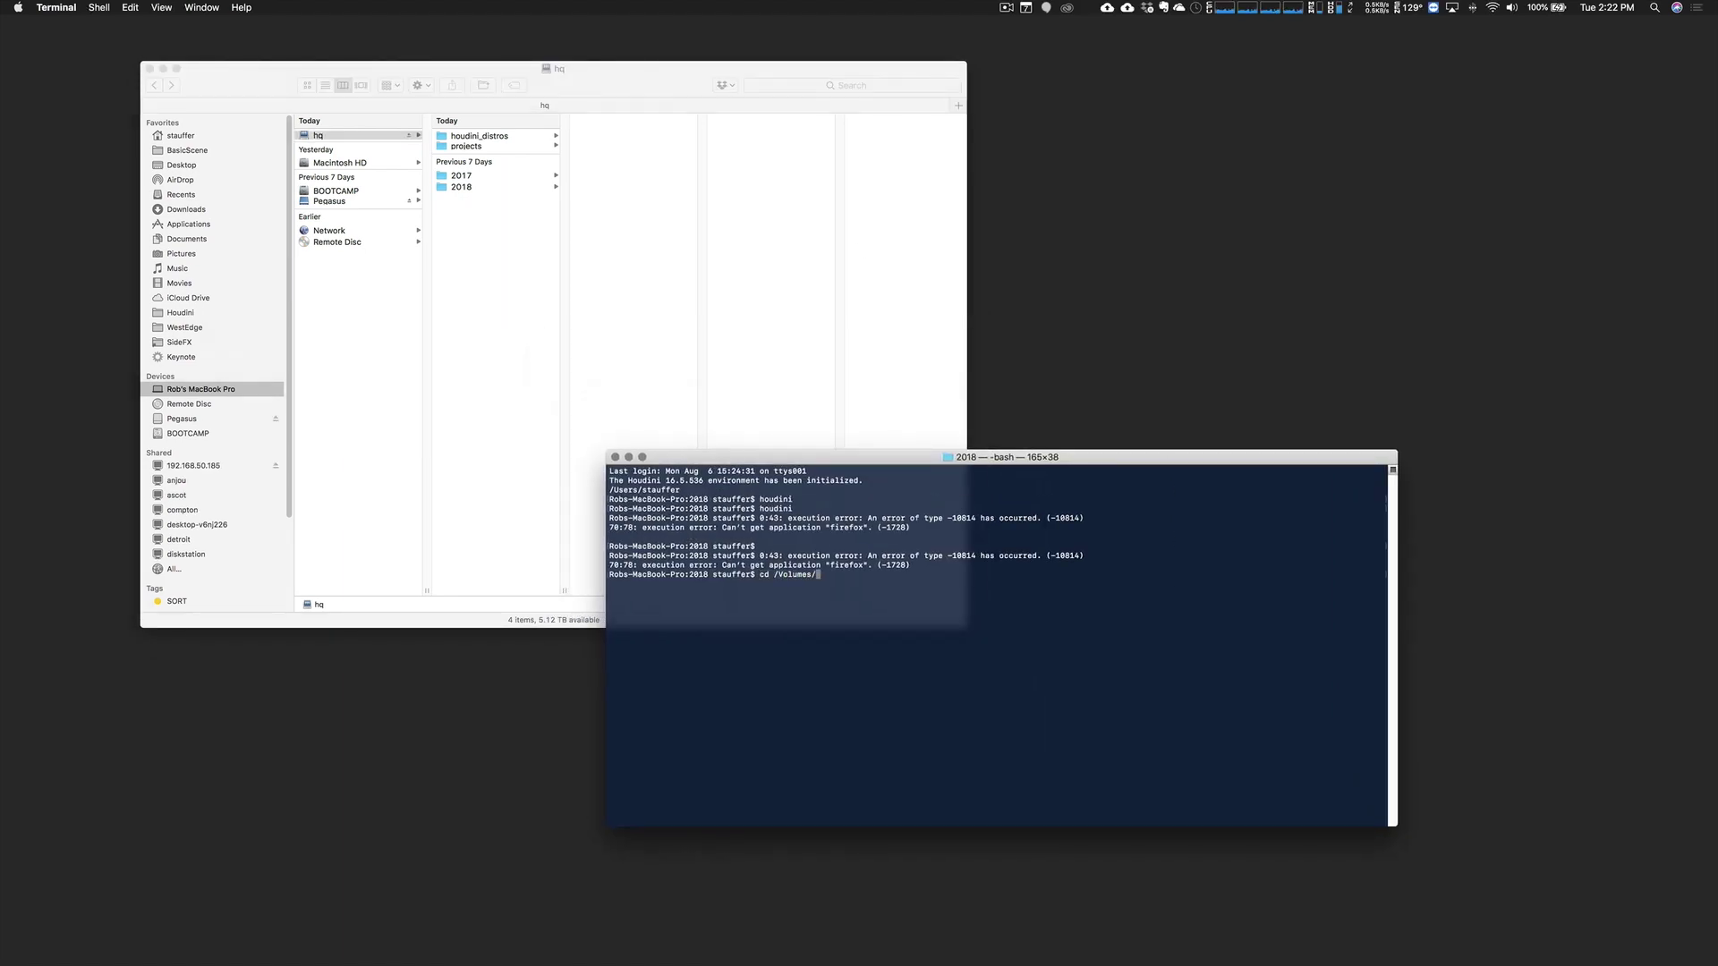
pyautogui.press('Return')
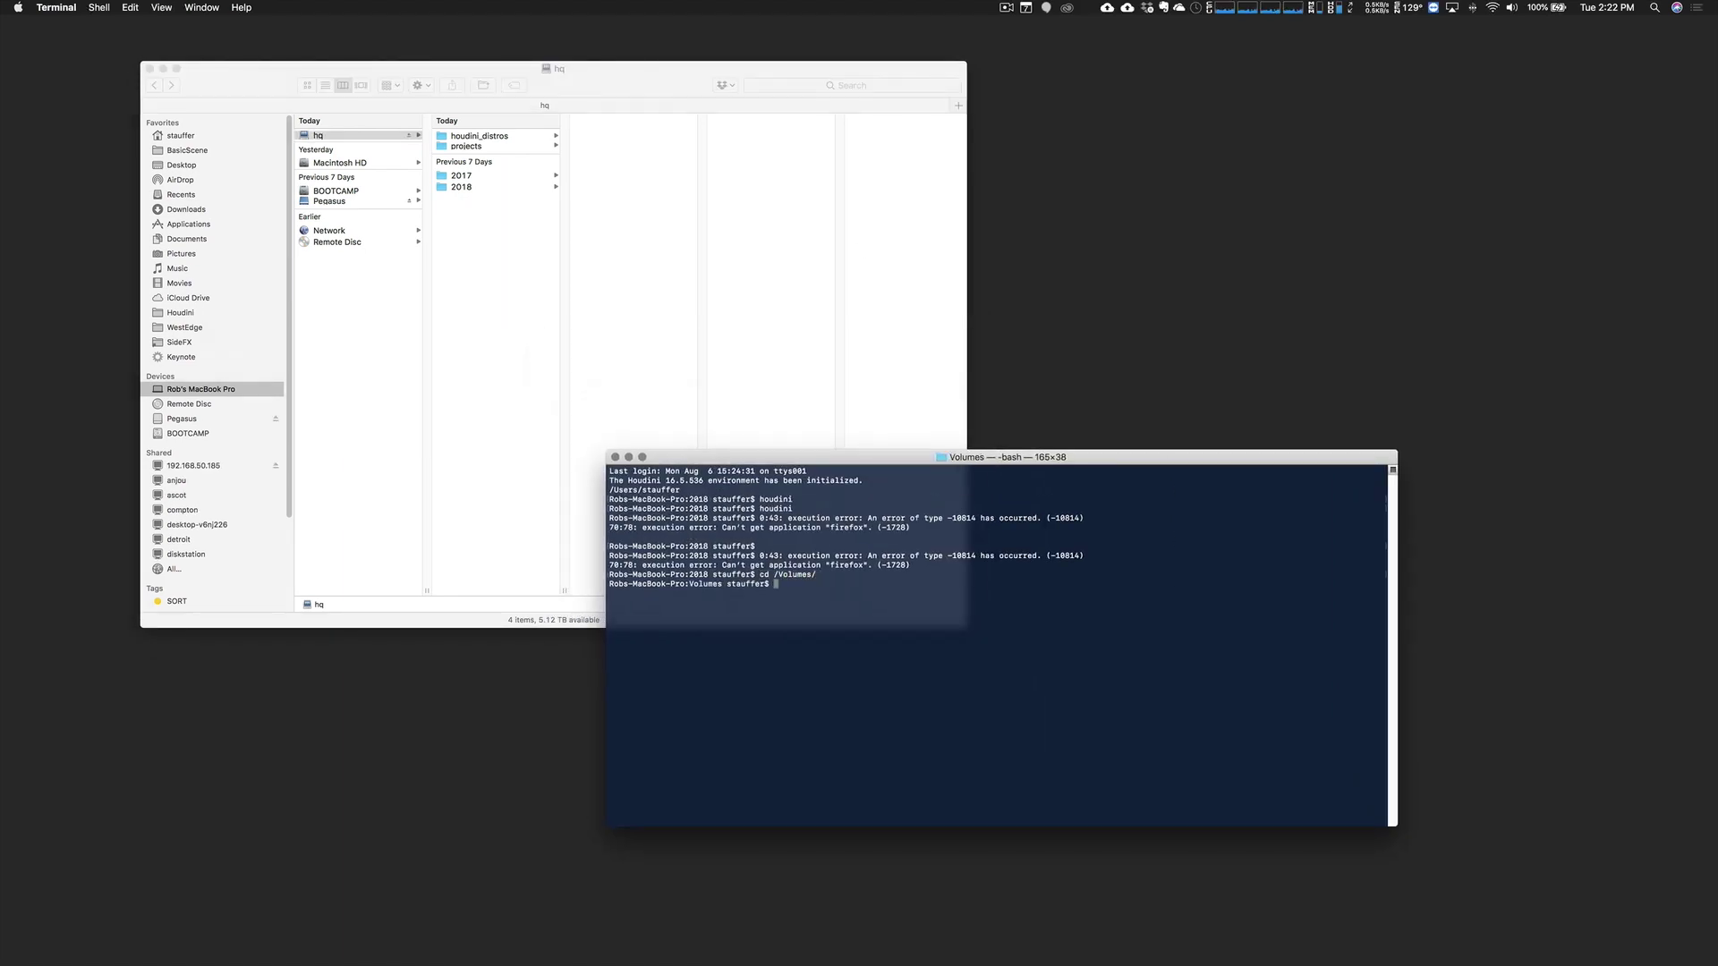
pyautogui.write('ls')
pyautogui.press('Return')
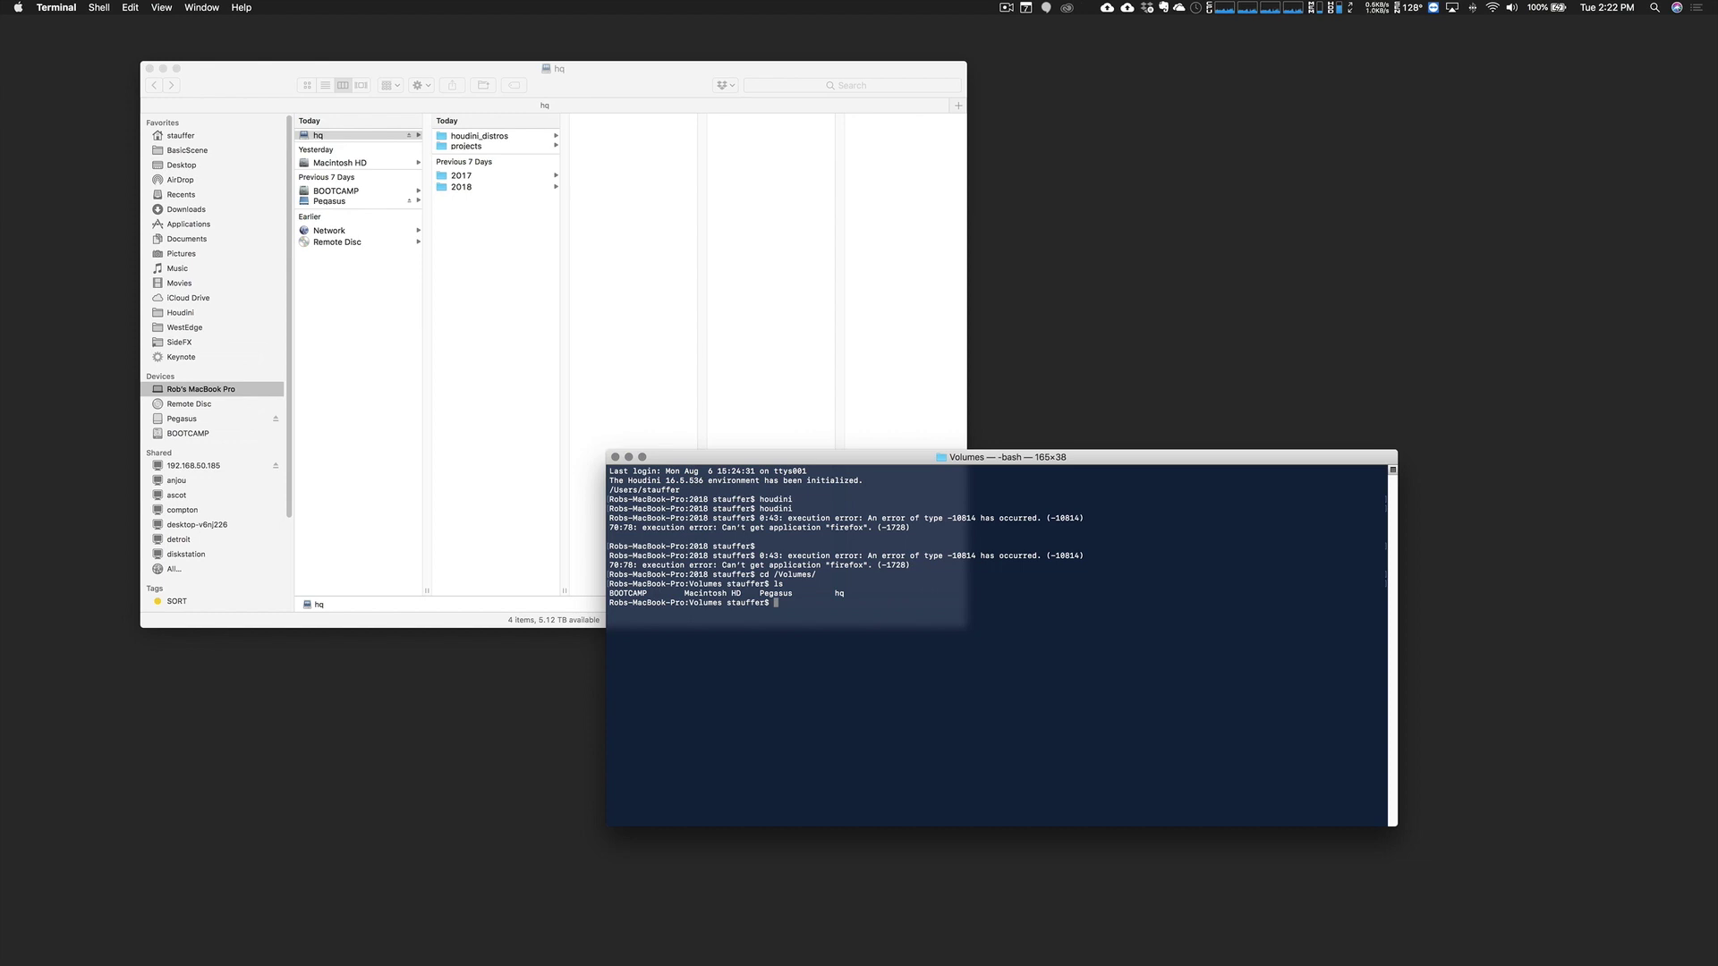
pyautogui.write('cd hq')
pyautogui.press('Return')
pyautogui.write('pqd')
pyautogui.press('Return')
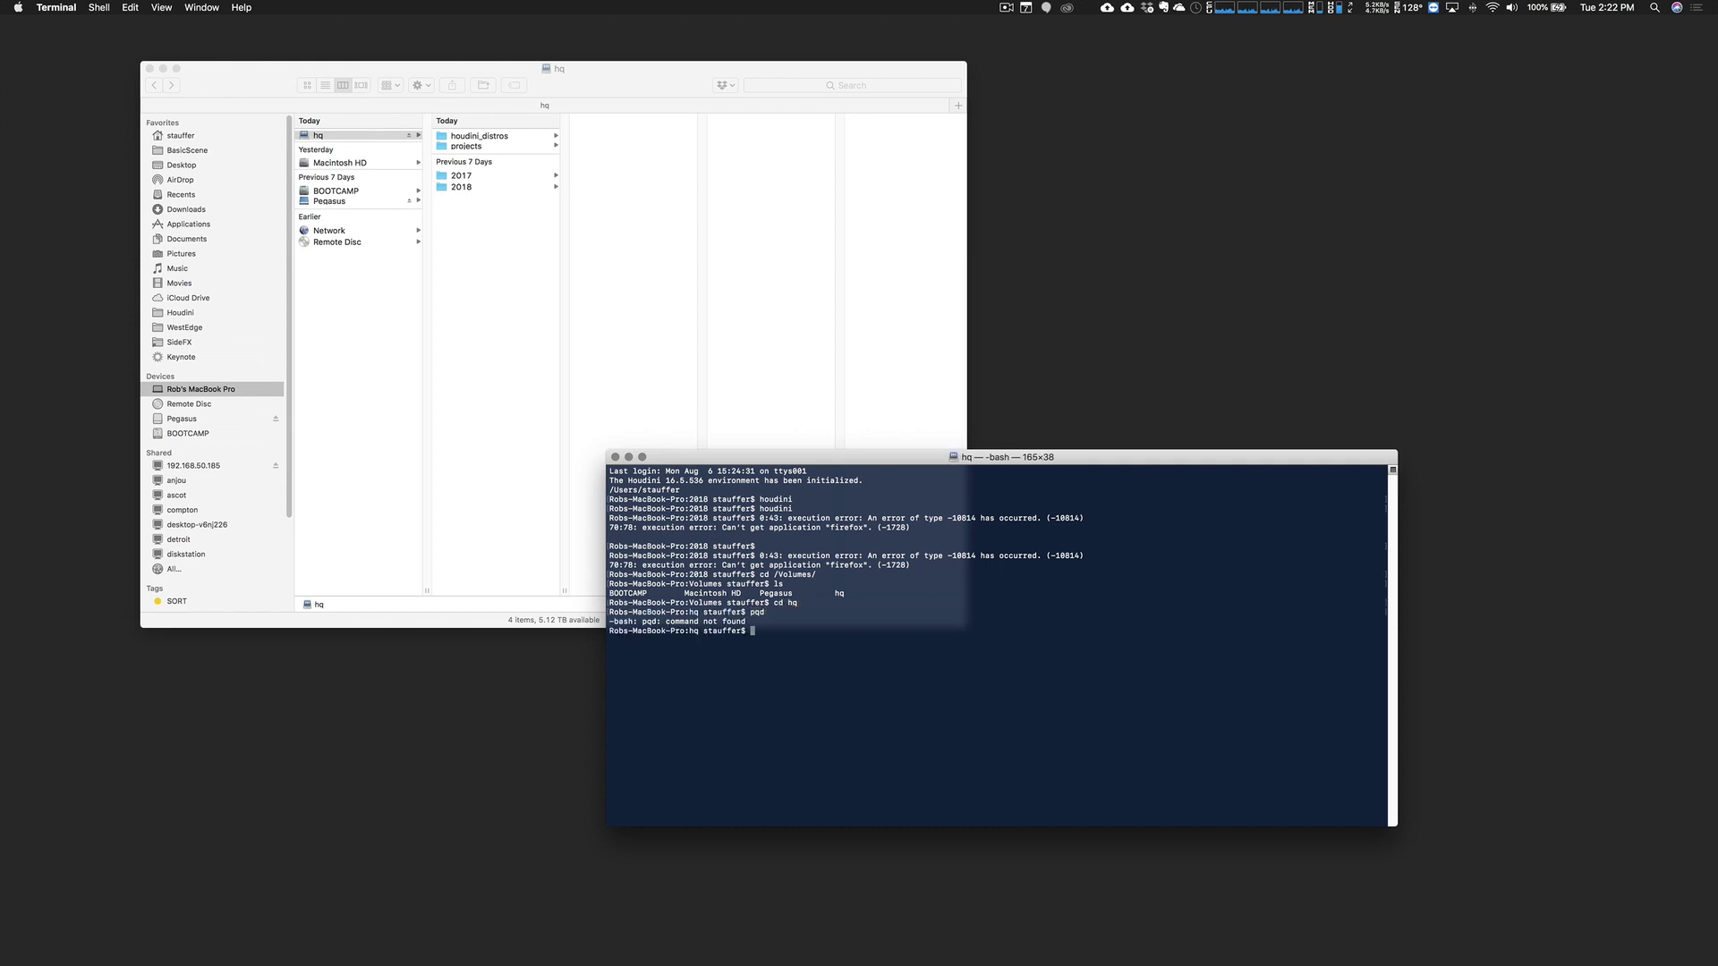
pyautogui.write('pwd')
pyautogui.press('Return')
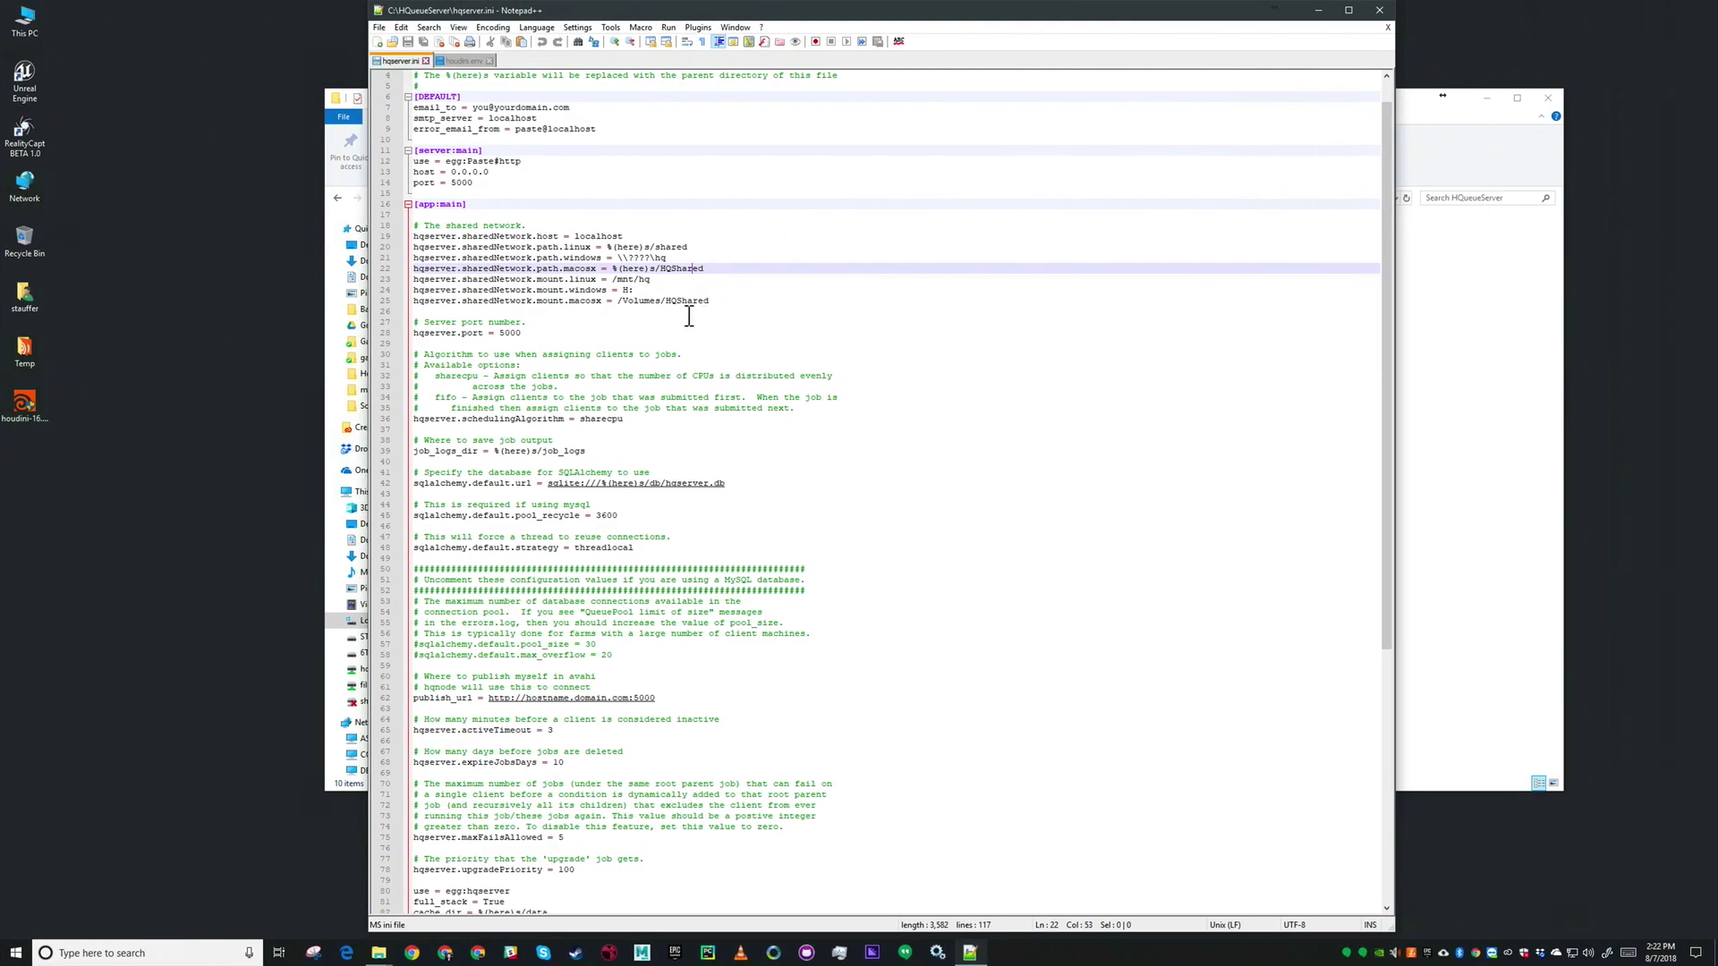
# Change the macOS mount and shared paths in hqserver.ini to /Volumes/hq
pyautogui.moveTo(668, 300); pyautogui.dragTo(712, 304)
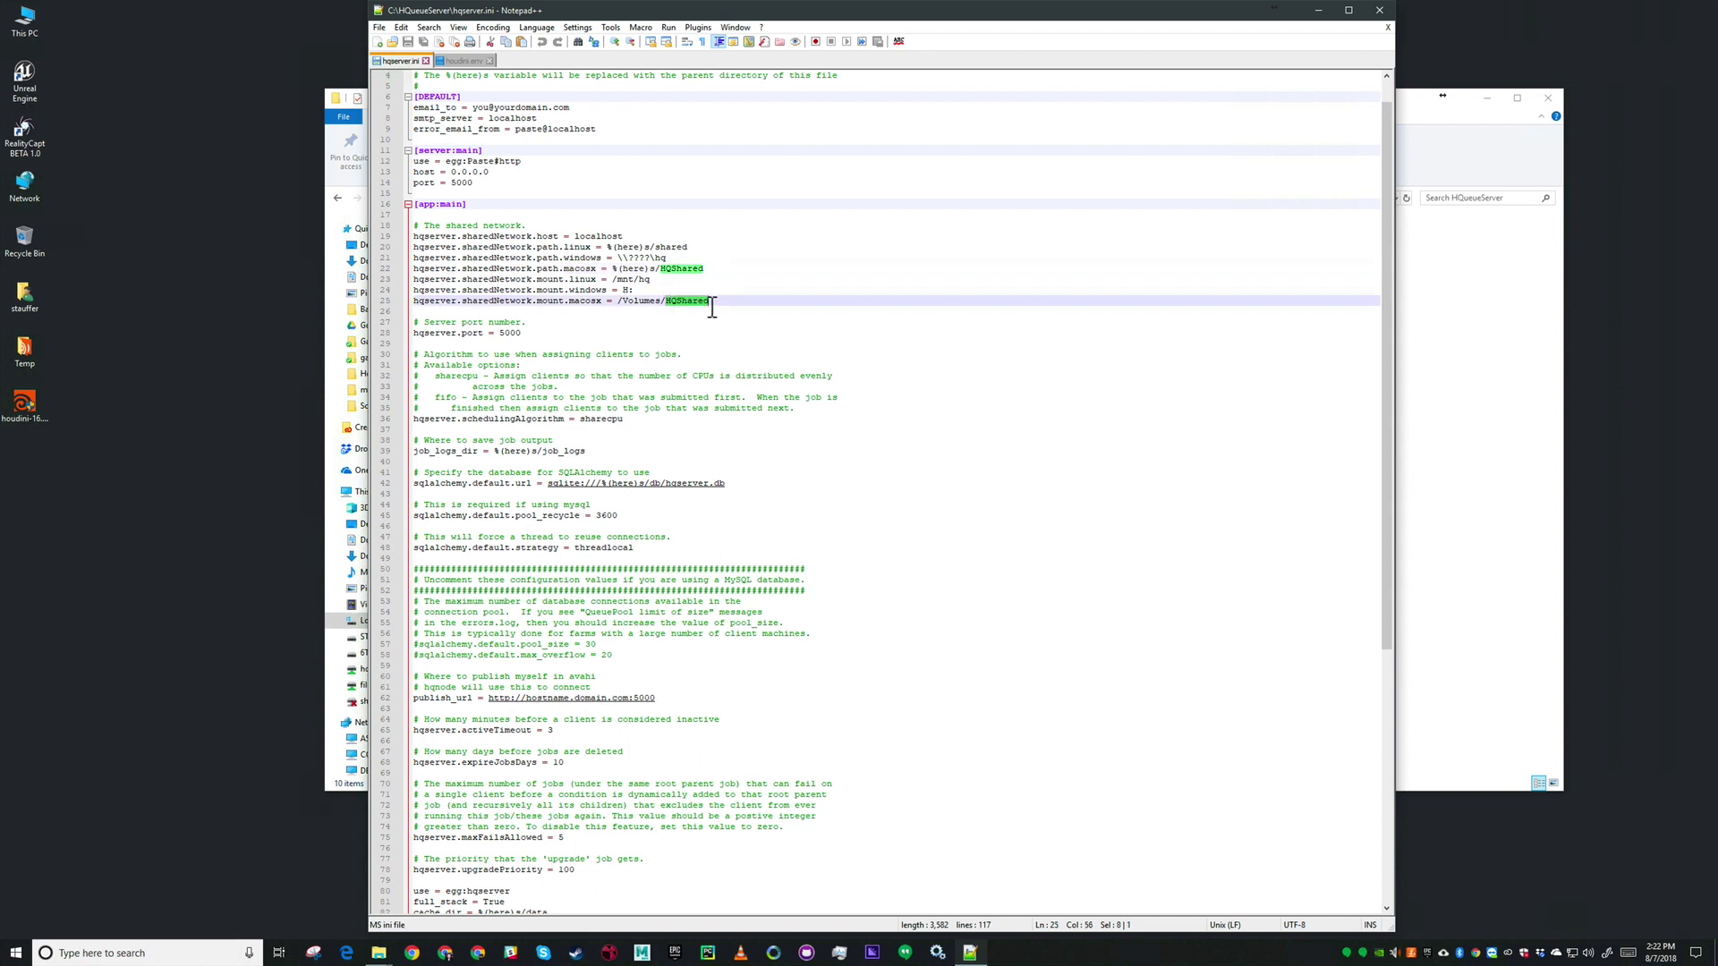
pyautogui.write('hq')
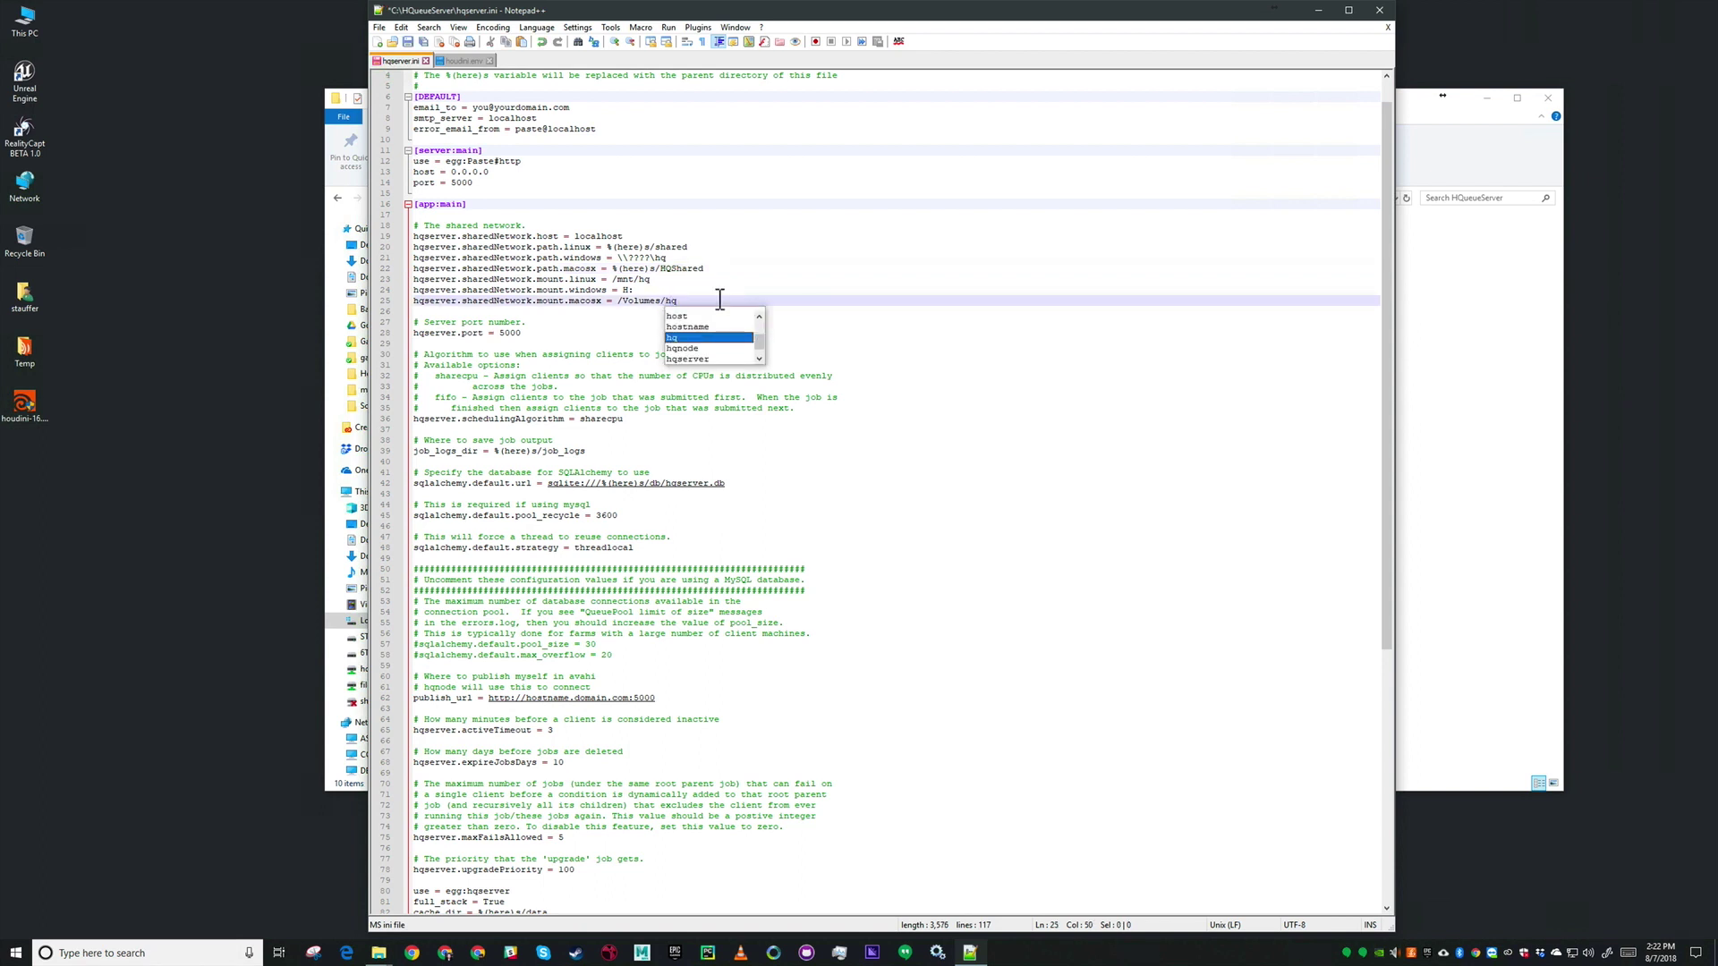
pyautogui.click(697, 270)
pyautogui.click(664, 270)
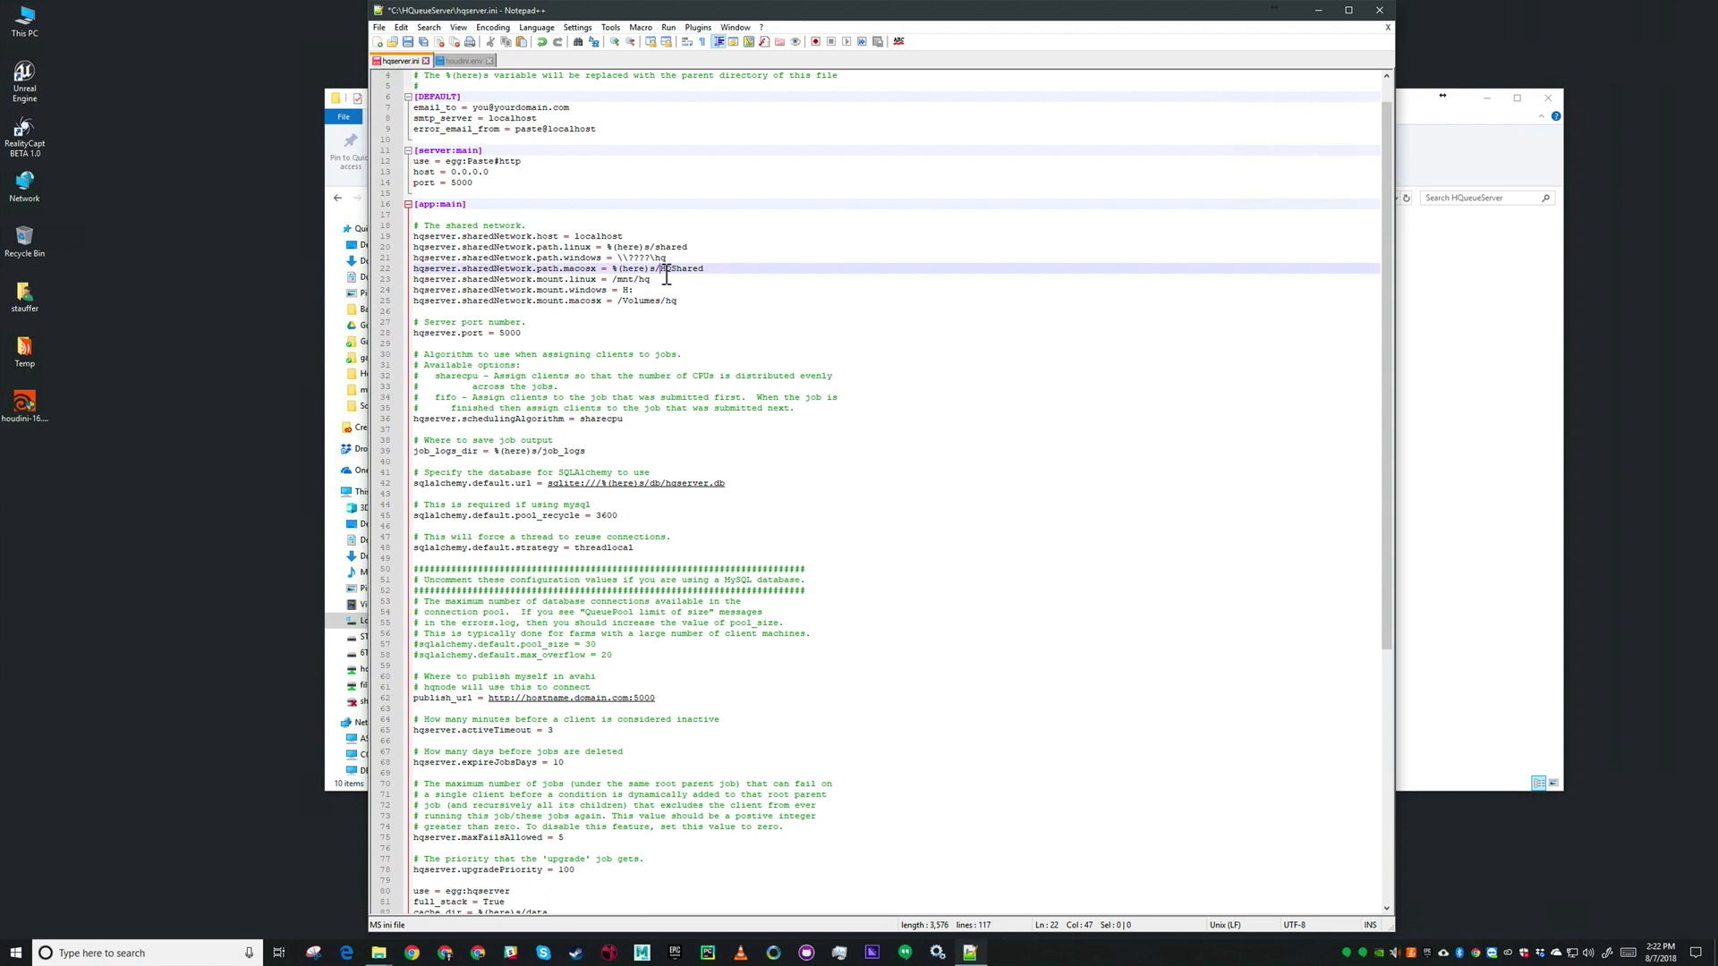
pyautogui.moveTo(666, 275); pyautogui.dragTo(713, 276)
pyautogui.write('h')
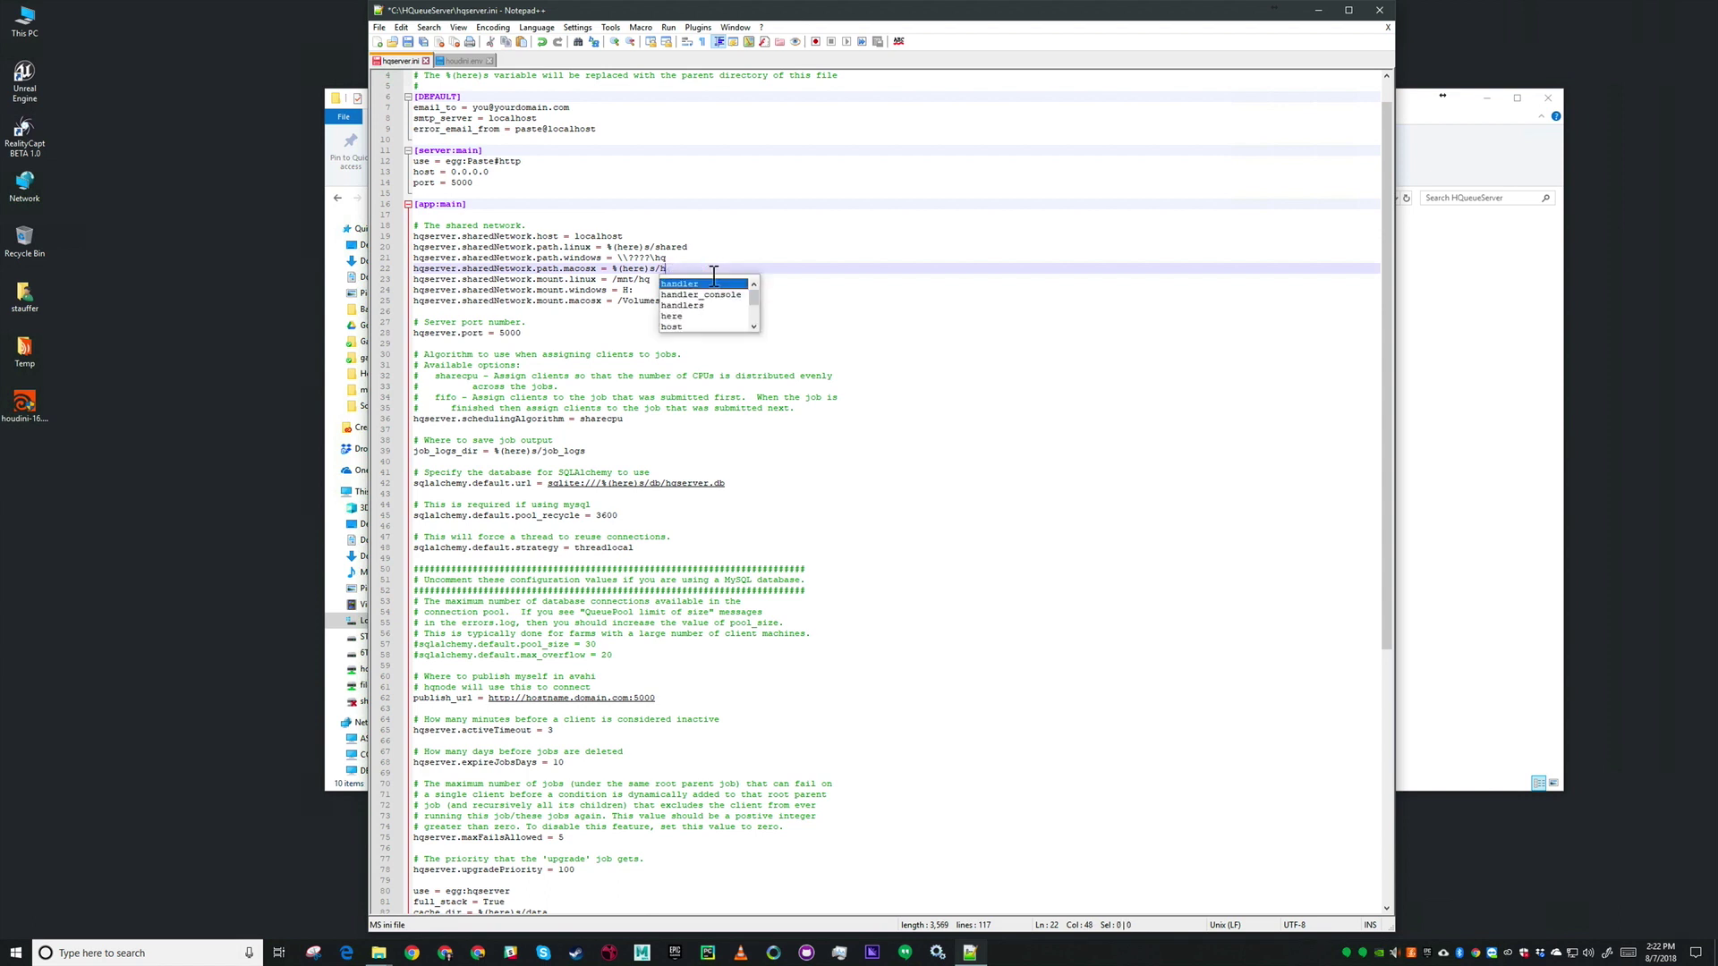
pyautogui.write('q')
pyautogui.click(663, 277)
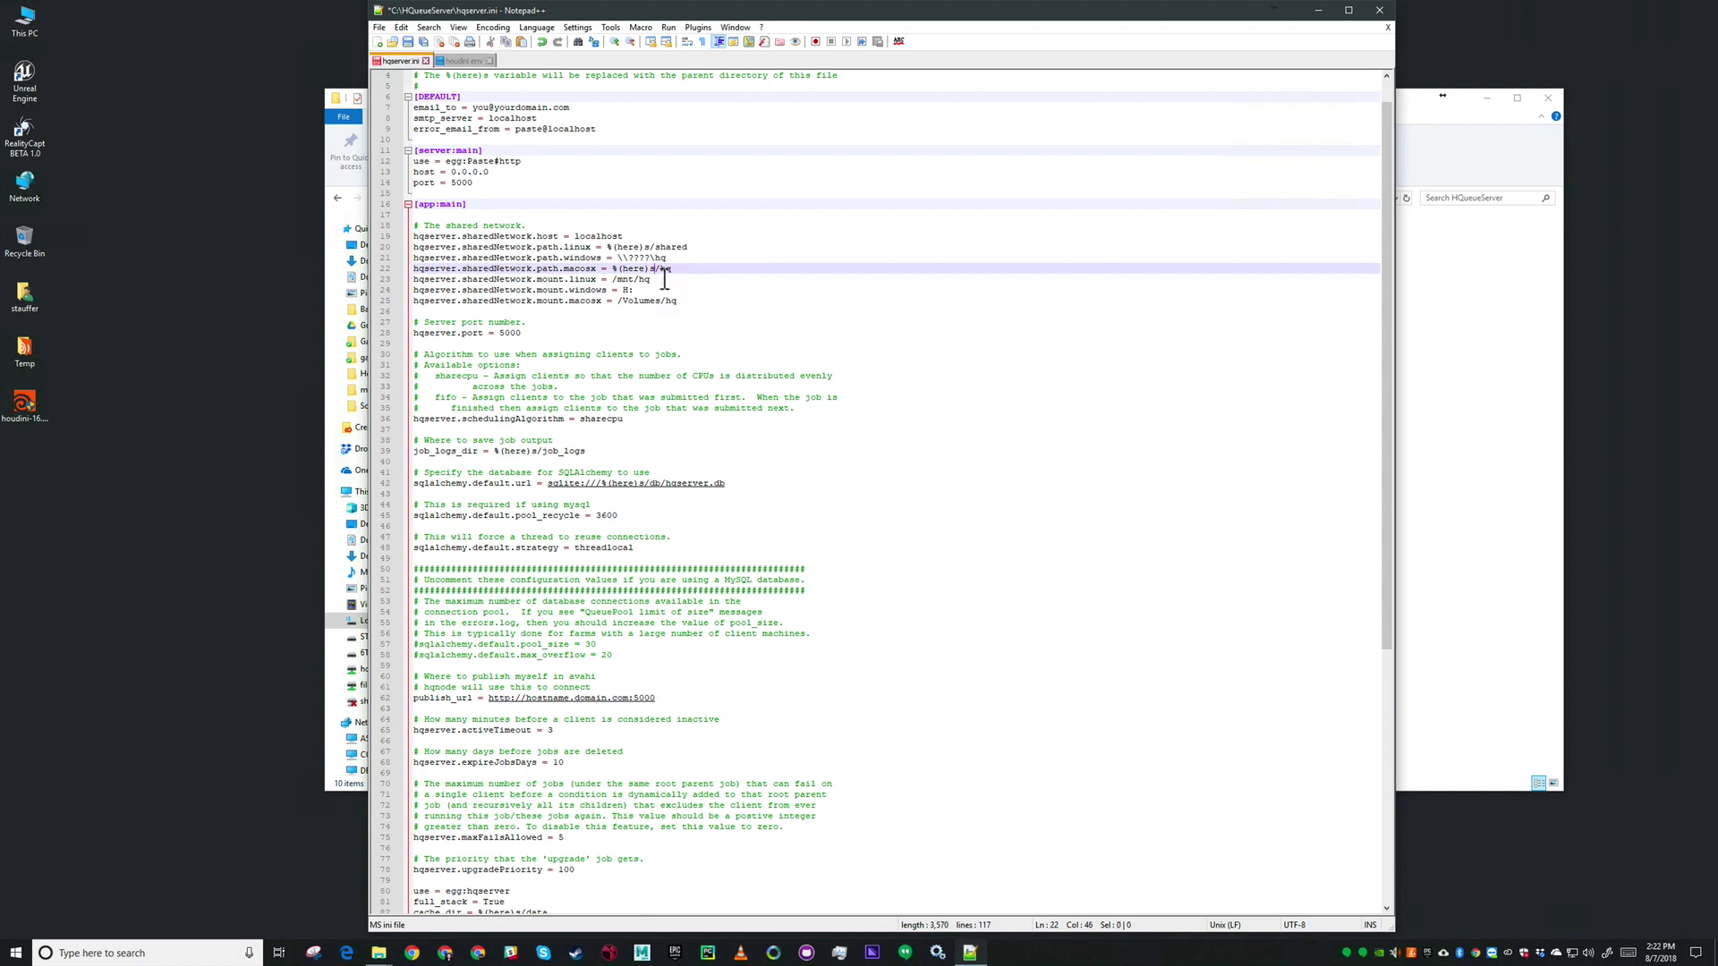
pyautogui.press('BackSpace')
pyautogui.press('BackSpace')
pyautogui.press('BackSpace')
pyautogui.press('BackSpace')
pyautogui.press('BackSpace')
pyautogui.press('BackSpace')
pyautogui.press('BackSpace')
pyautogui.press('BackSpace')
pyautogui.write('/Volumes')
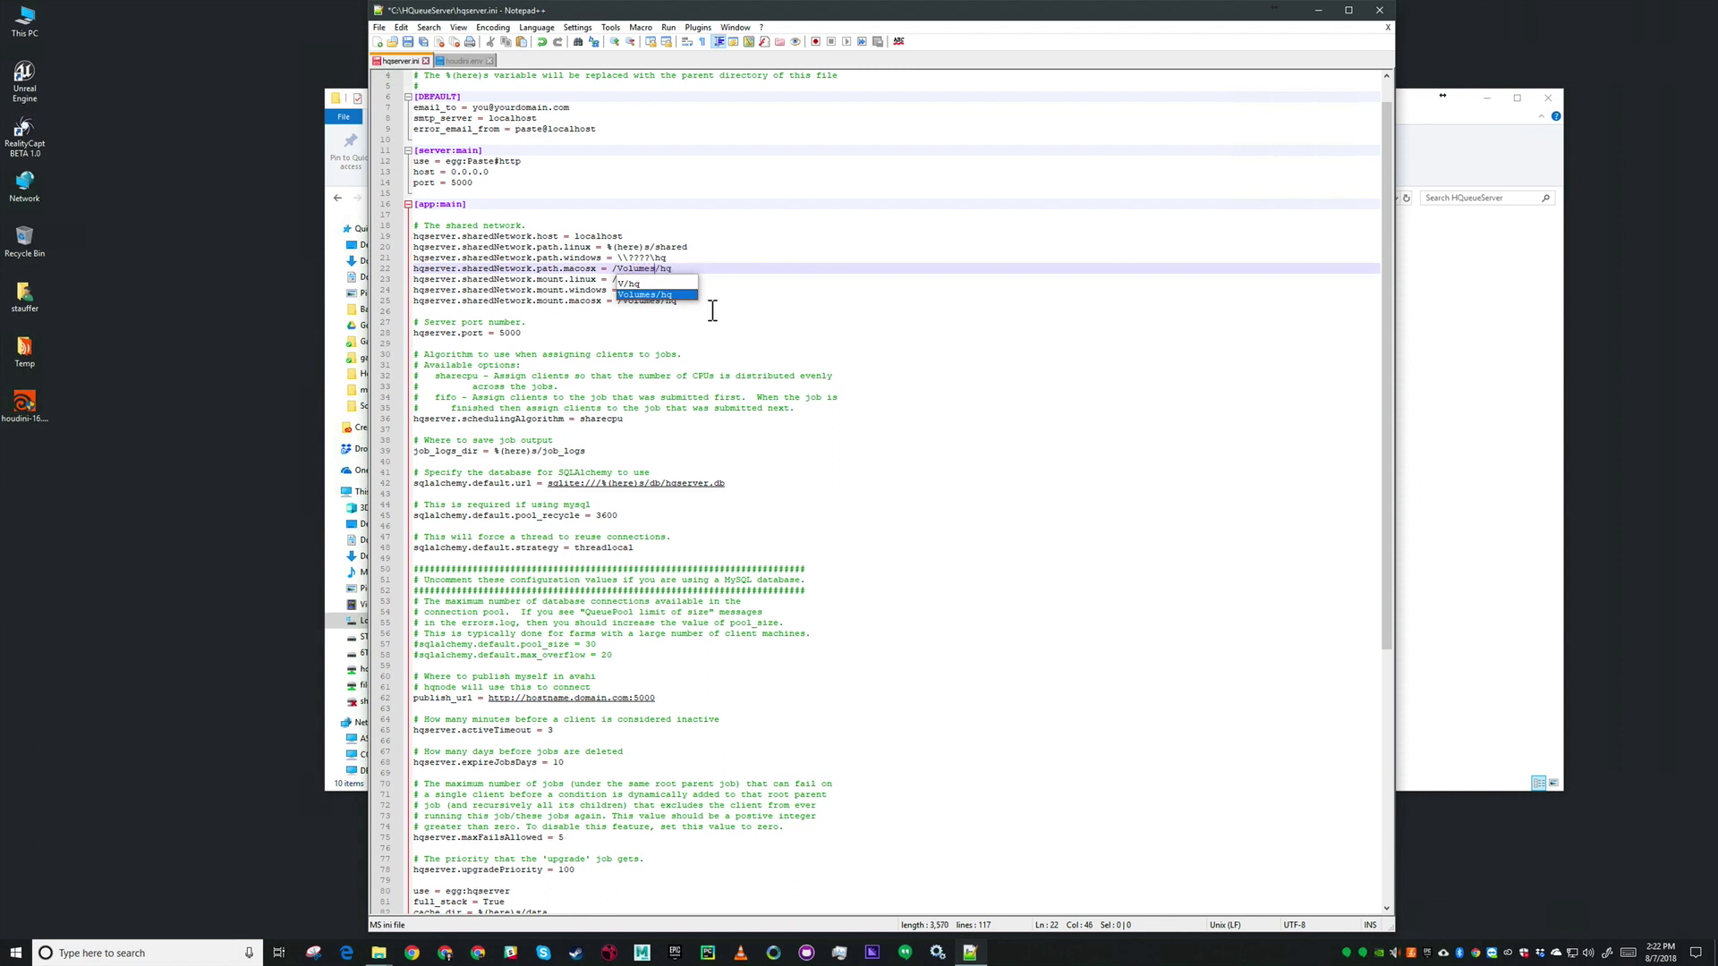
pyautogui.press('Up')
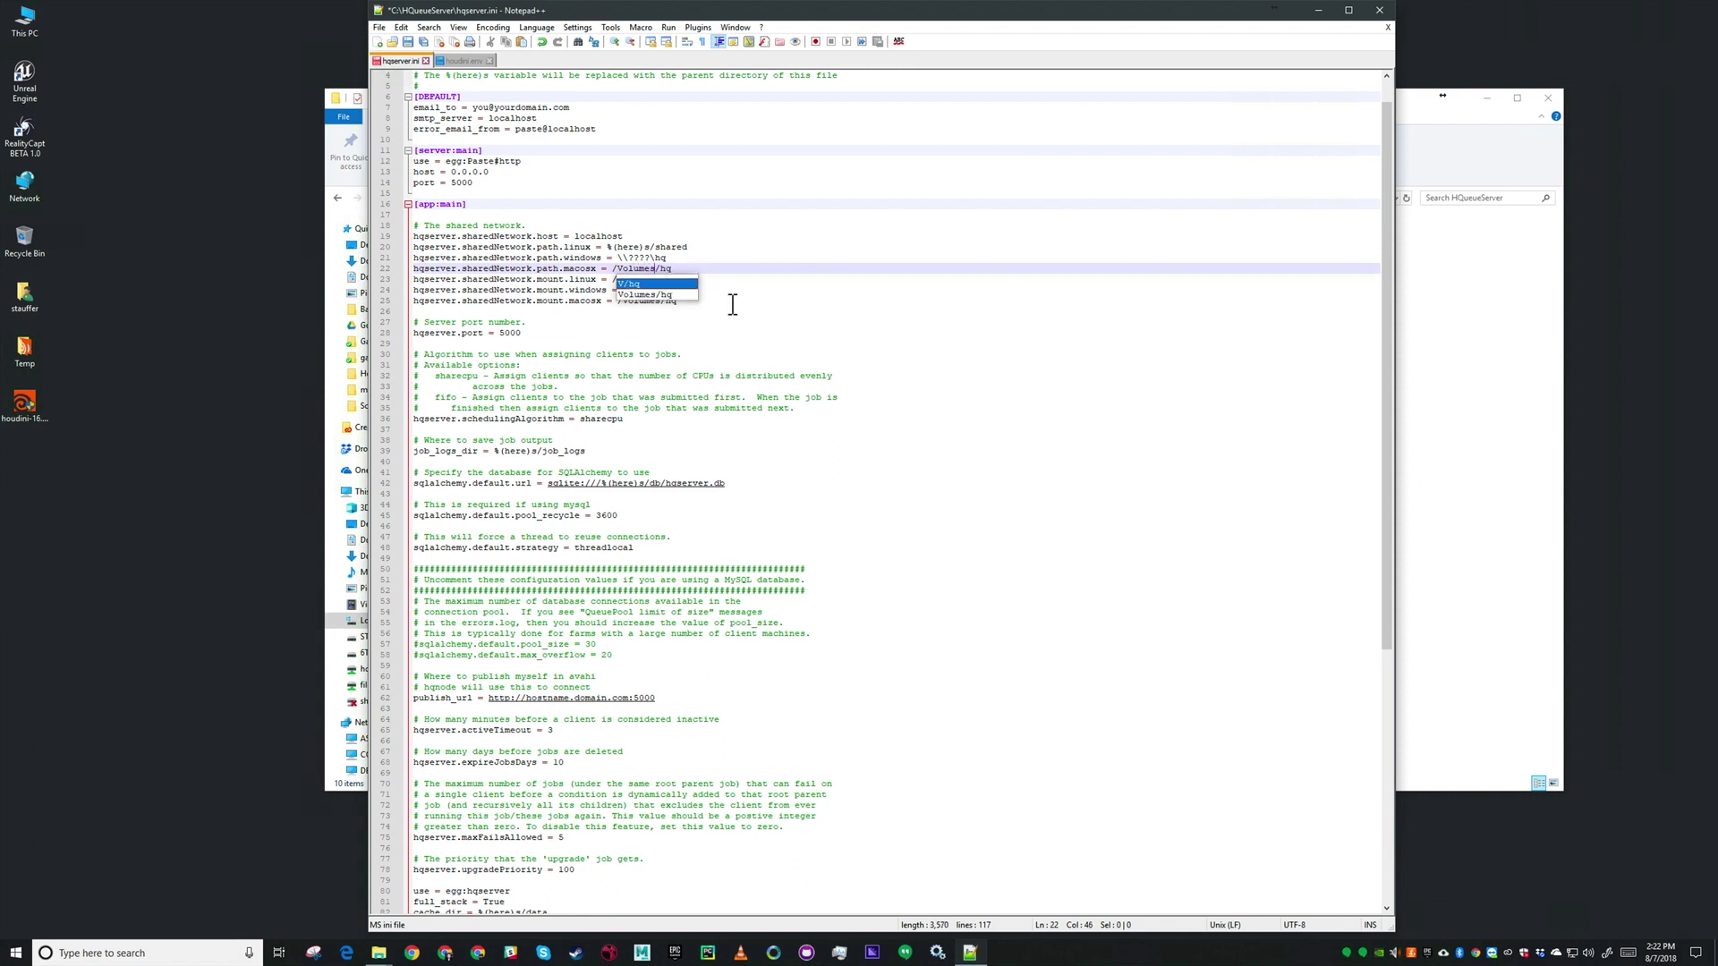
pyautogui.click(732, 302)
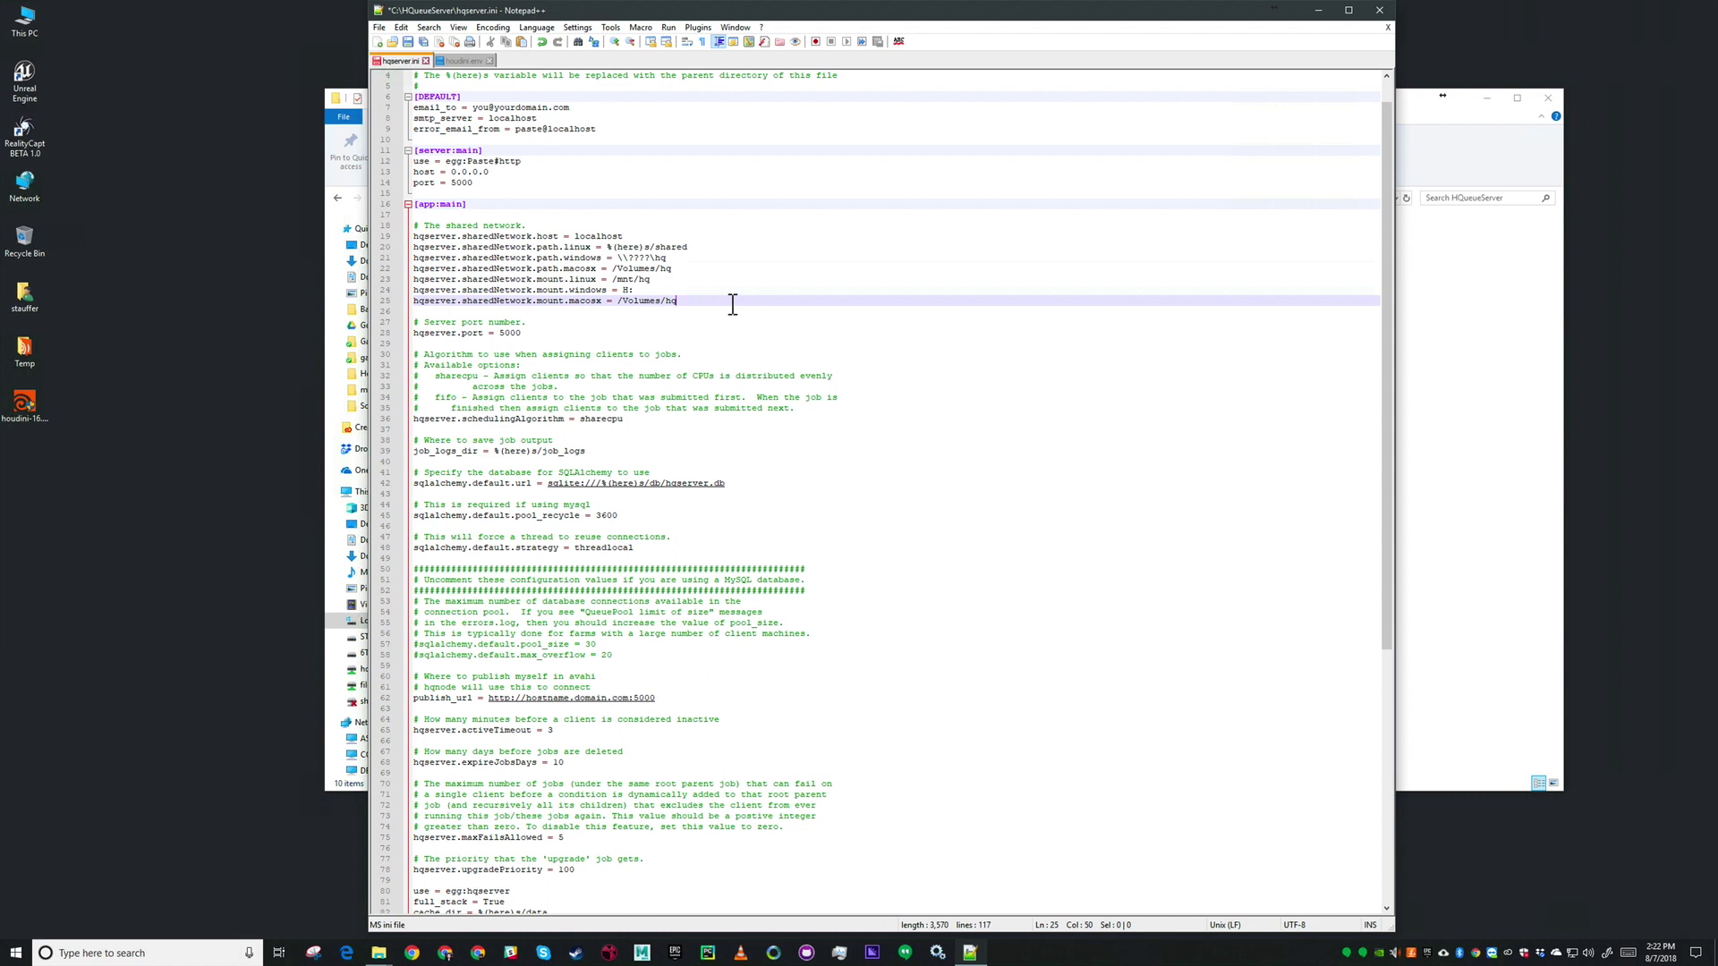
# Set the Windows share to \\SAVANNAH\hq with drive H:\, and save hqserver.ini
pyautogui.click(653, 259)
pyautogui.press('BackSpace')
pyautogui.press('BackSpace')
pyautogui.press('BackSpace')
pyautogui.press('BackSpace')
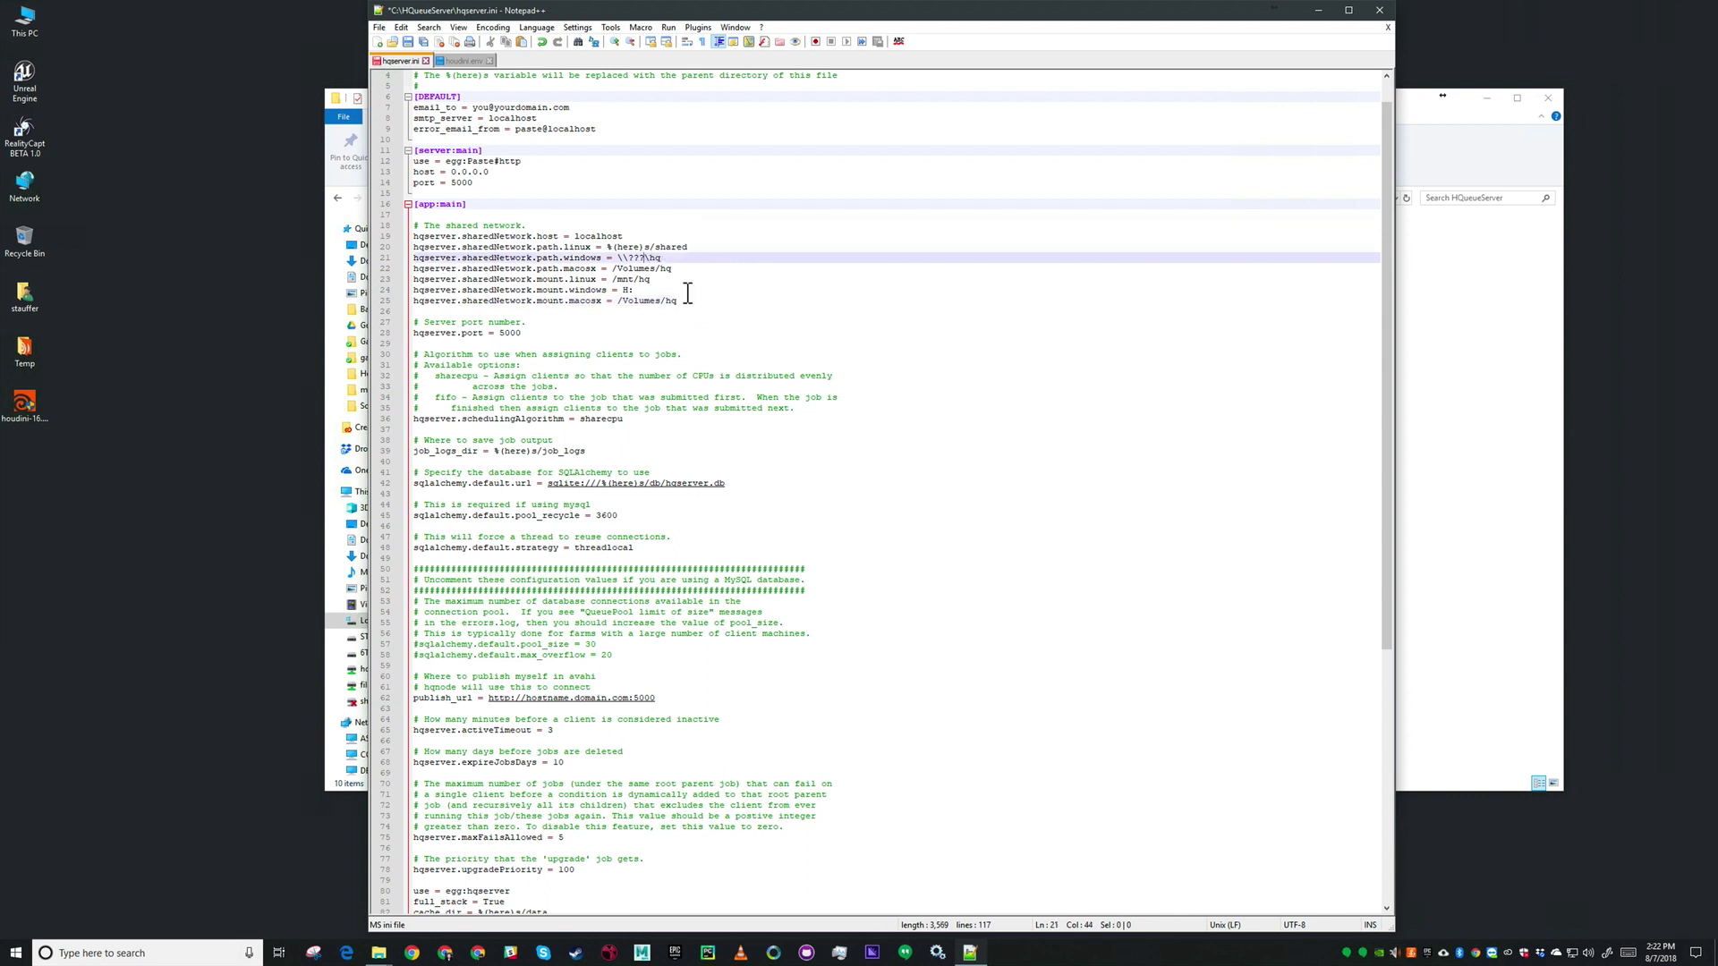
pyautogui.write('SAVANNAH')
pyautogui.click(654, 292)
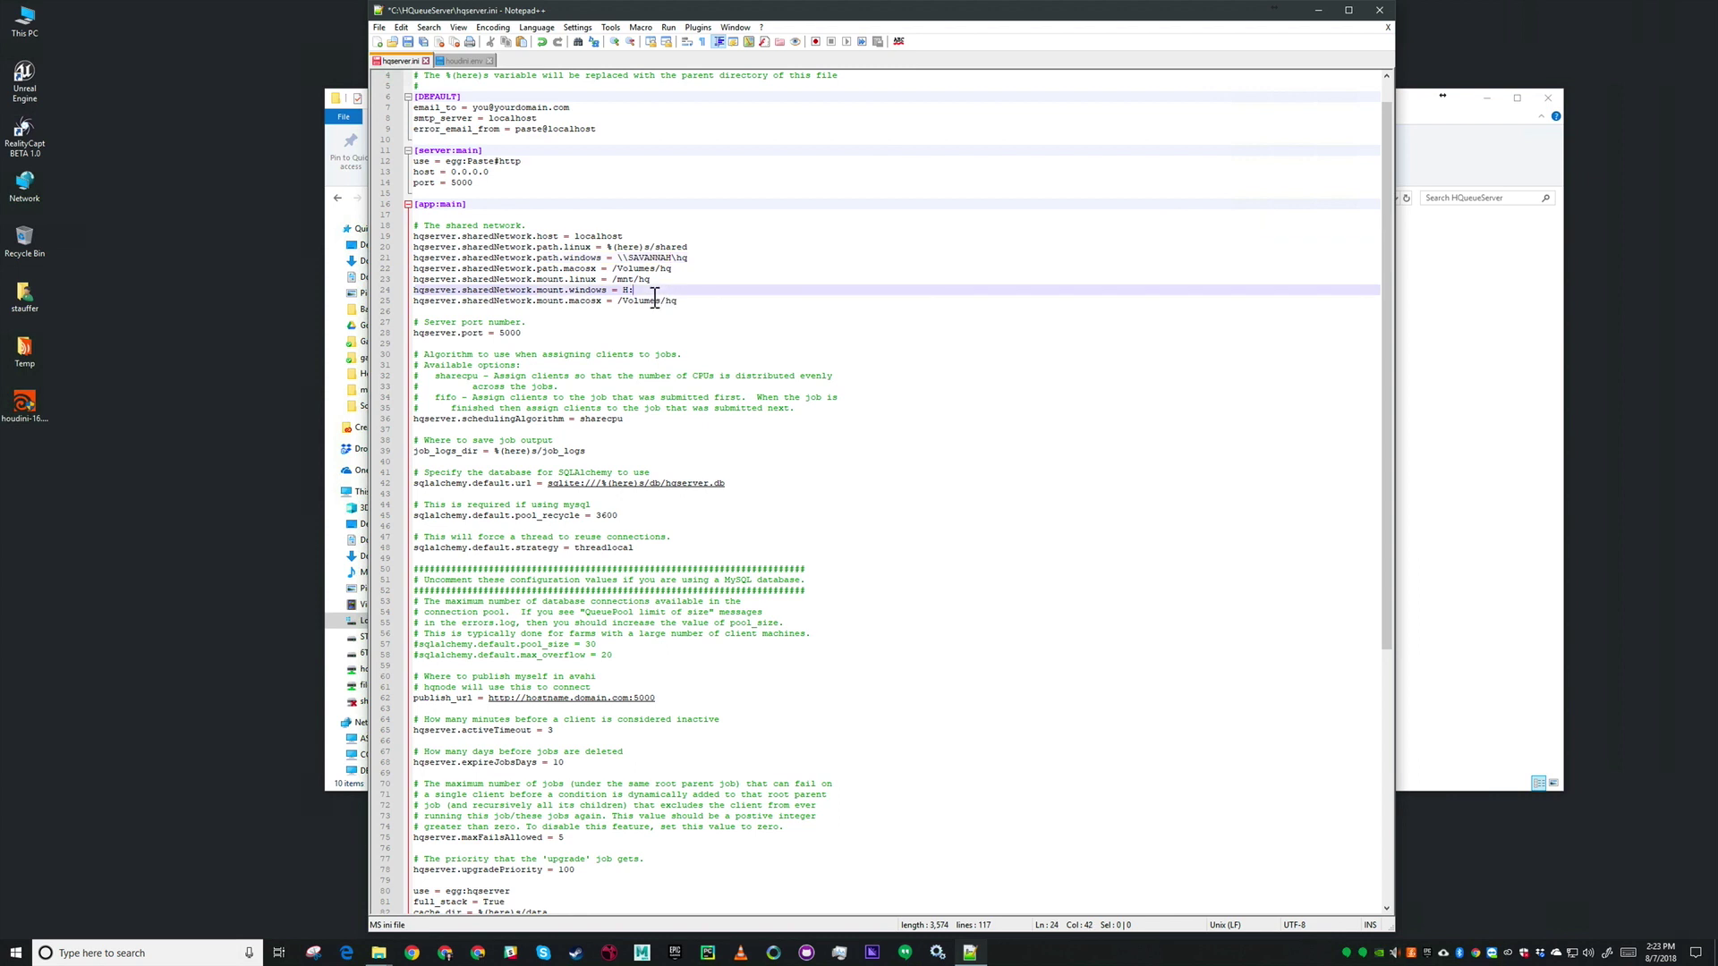
pyautogui.write('\\')
pyautogui.click(407, 42)
# Close Notepad++ and restart the HQueueServer service from the Windows Services list
pyautogui.click(1386, 13)
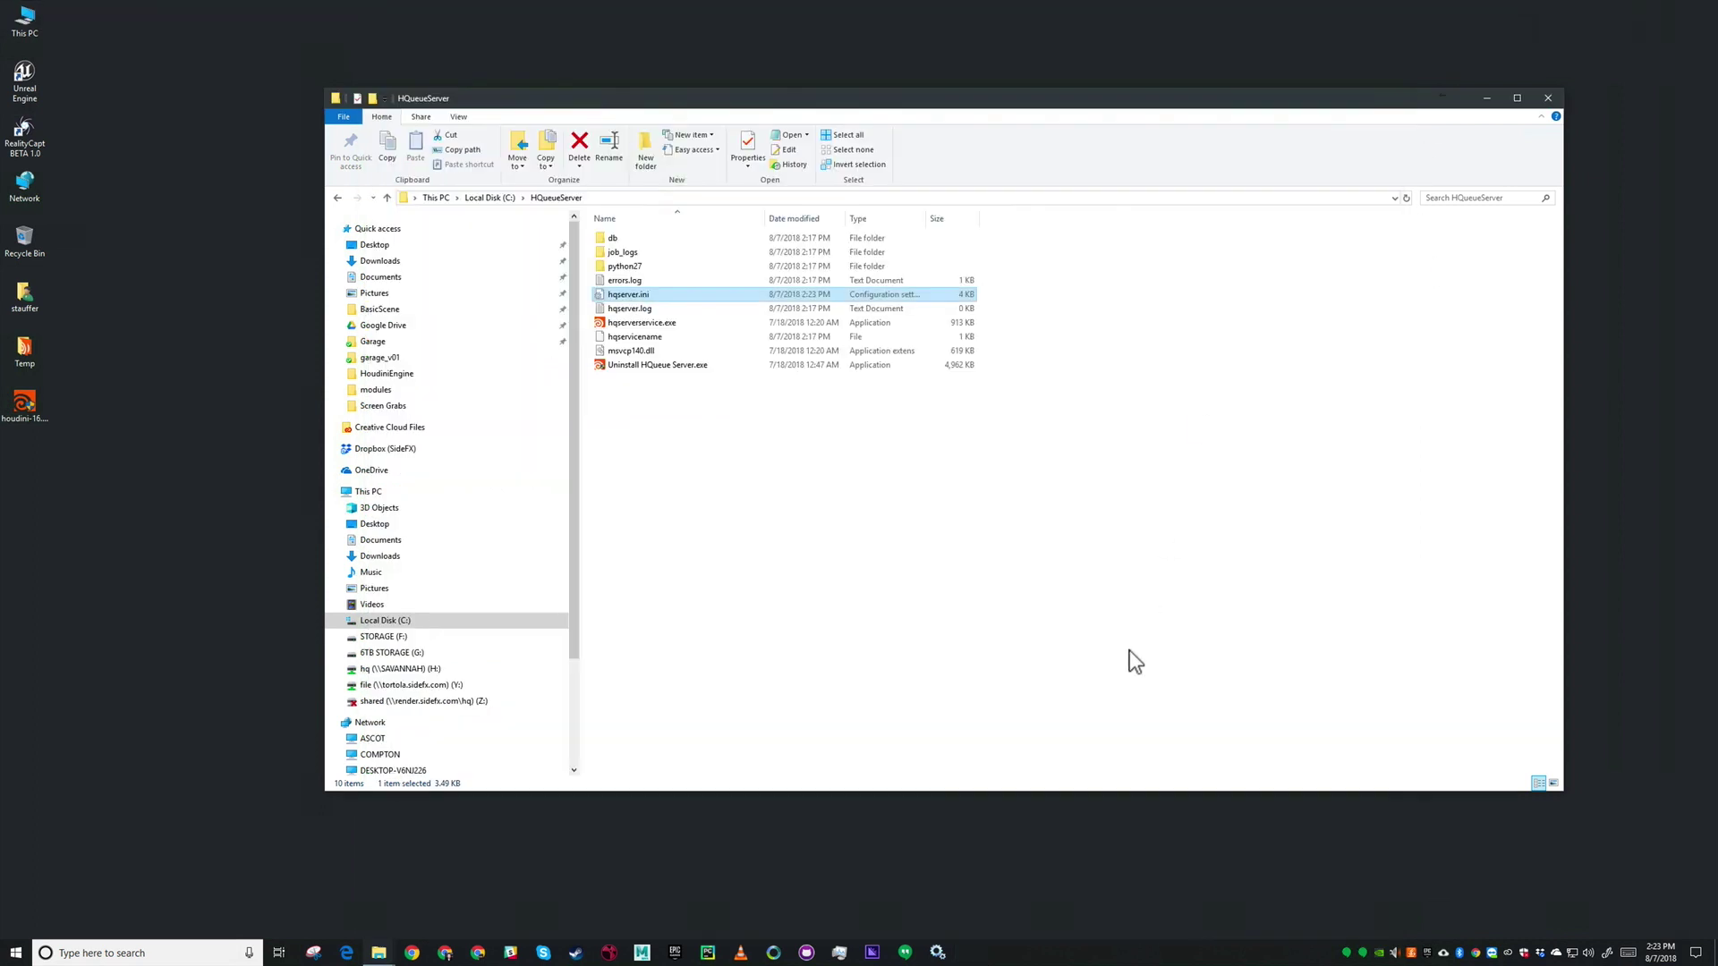
pyautogui.click(937, 953)
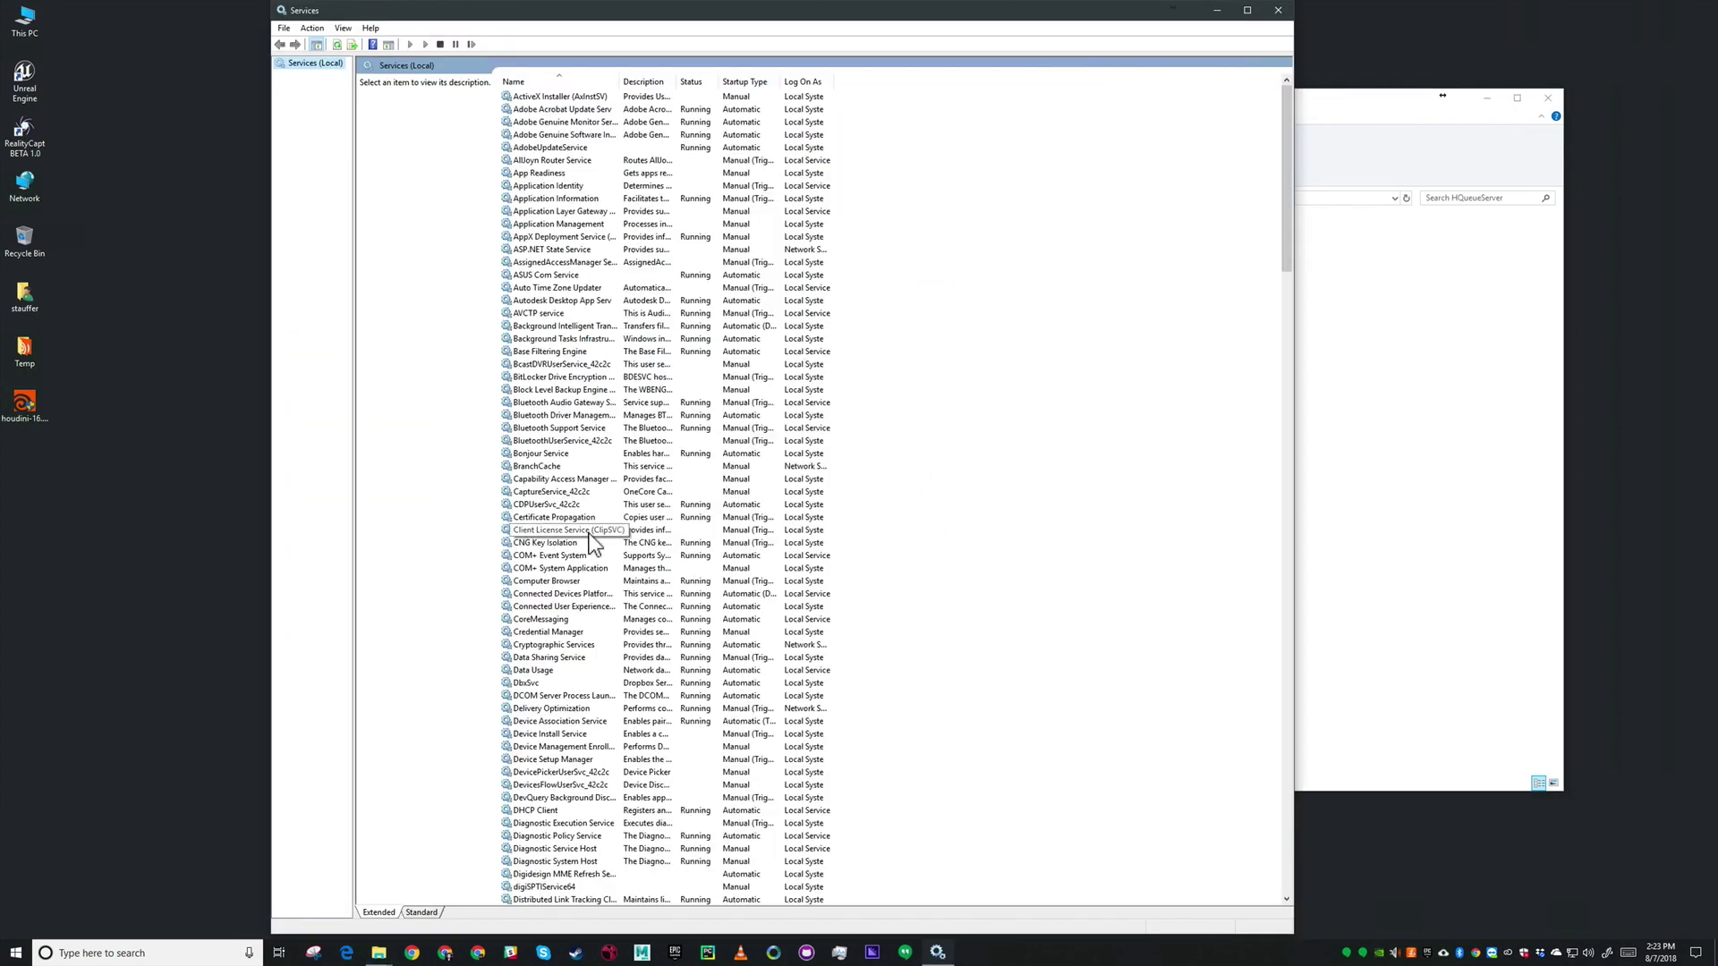
pyautogui.scroll(-6, 590, 535)
pyautogui.scroll(-6, 589, 537)
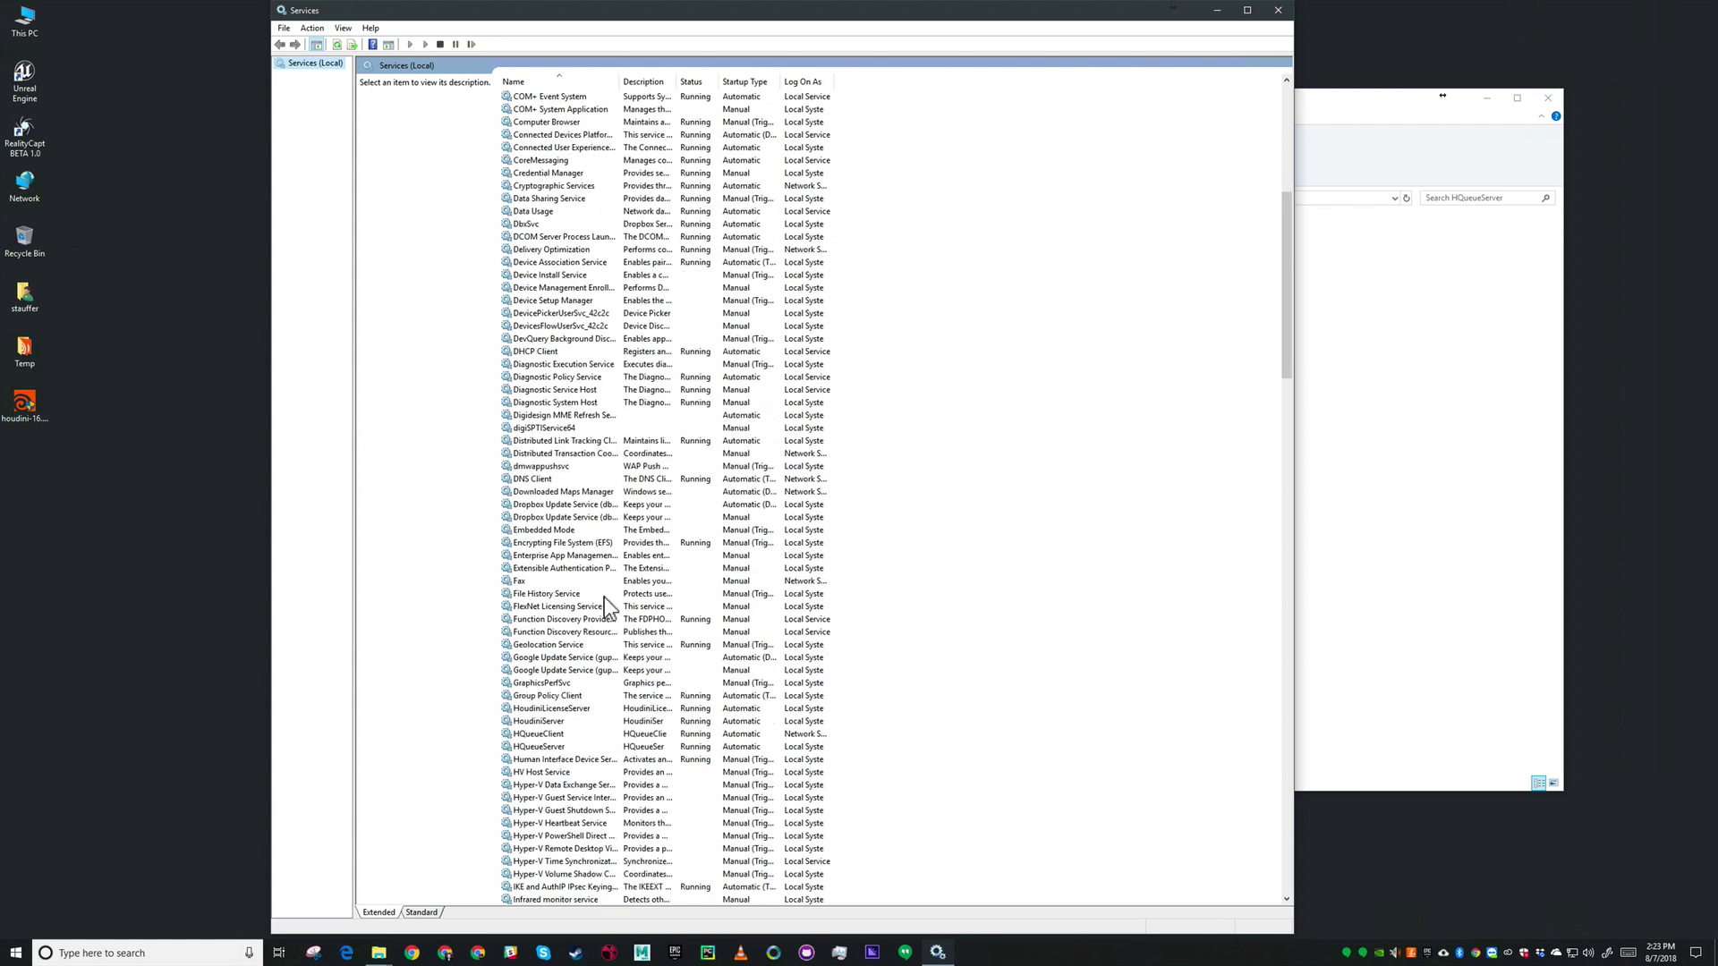
pyautogui.click(565, 747)
pyautogui.rightClick(566, 745)
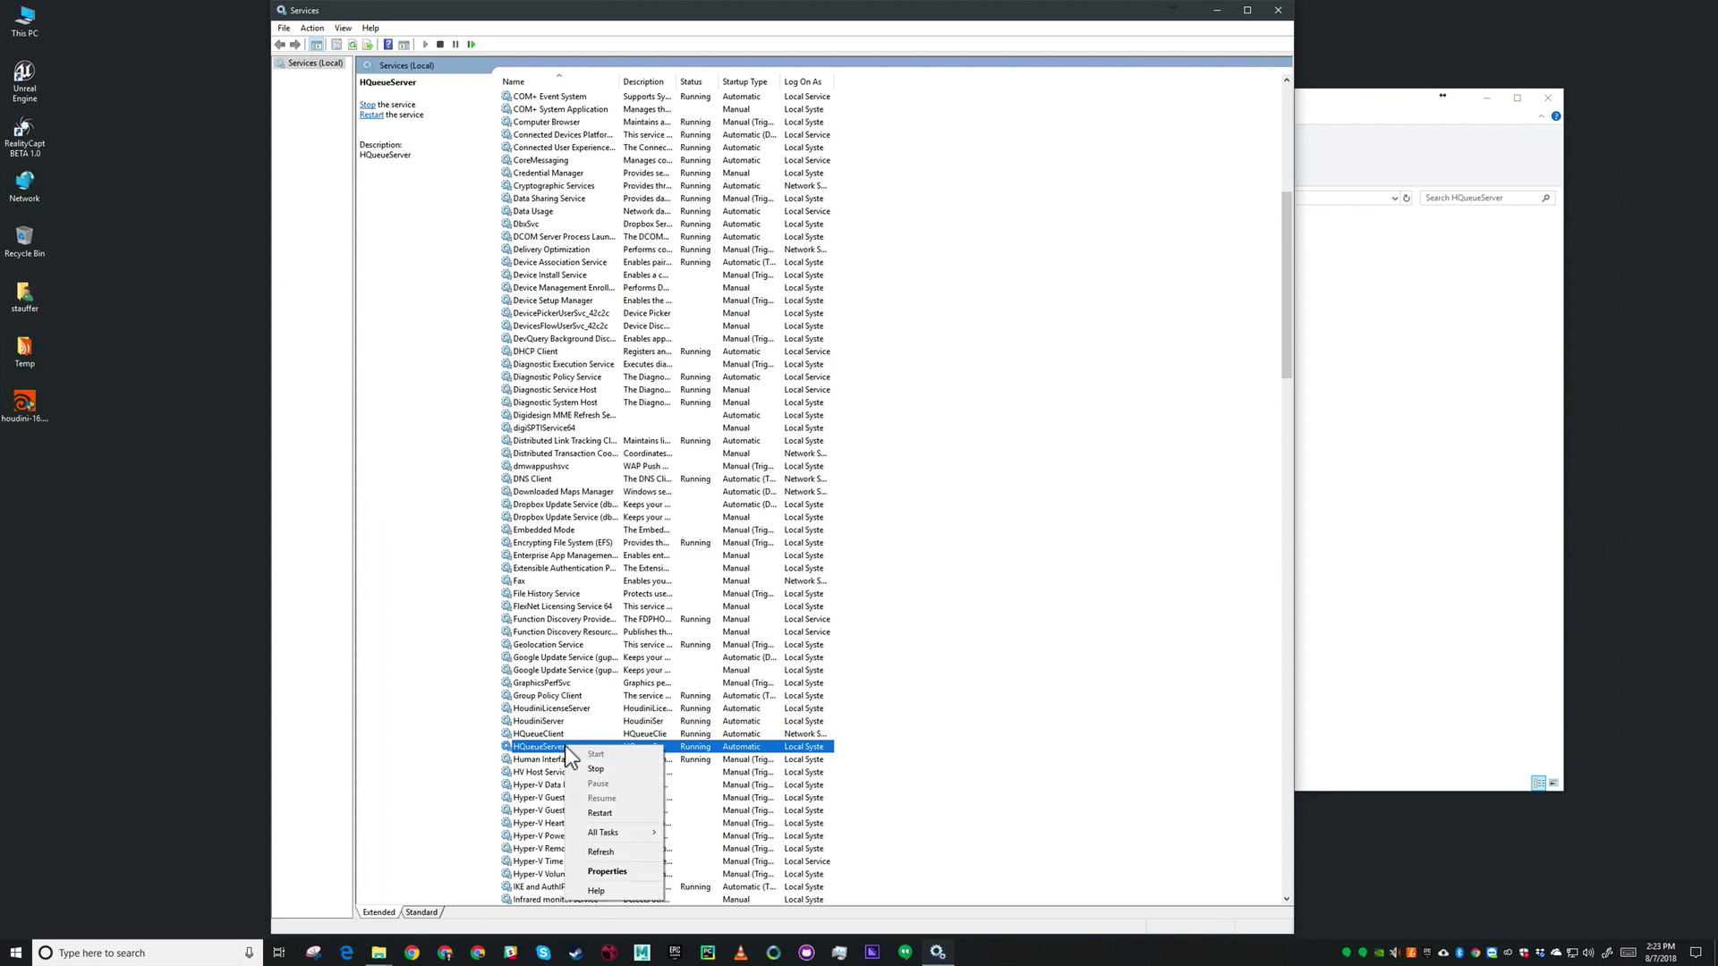
pyautogui.click(601, 814)
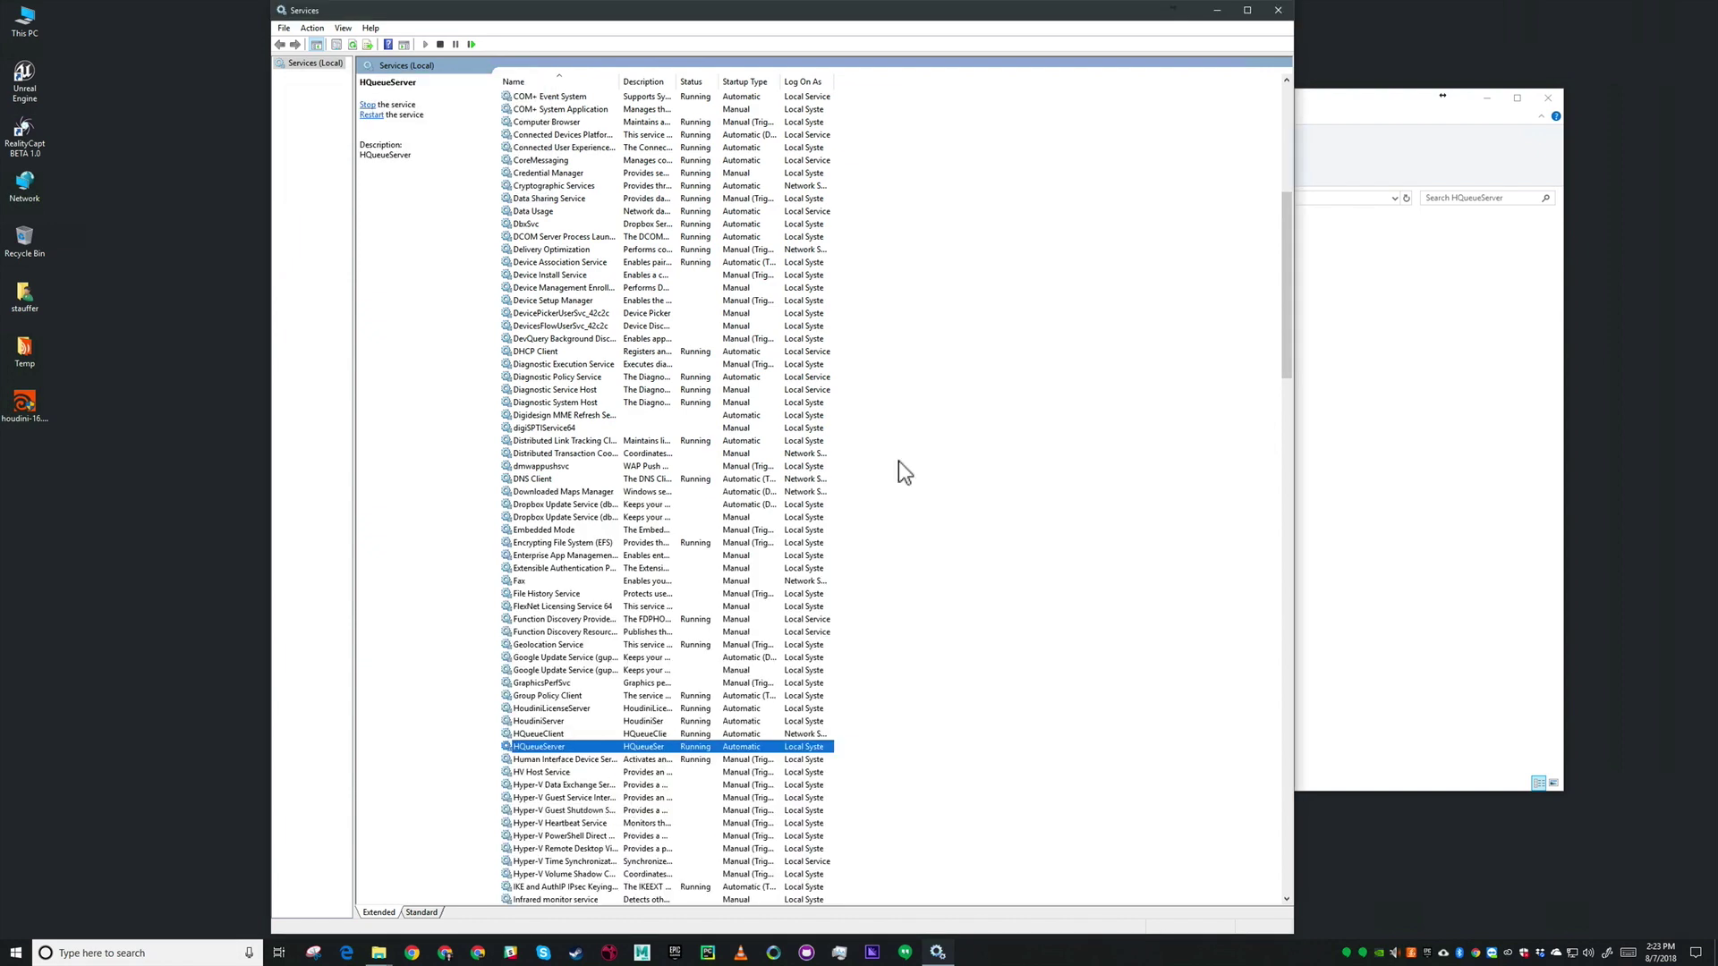
pyautogui.click(1348, 105)
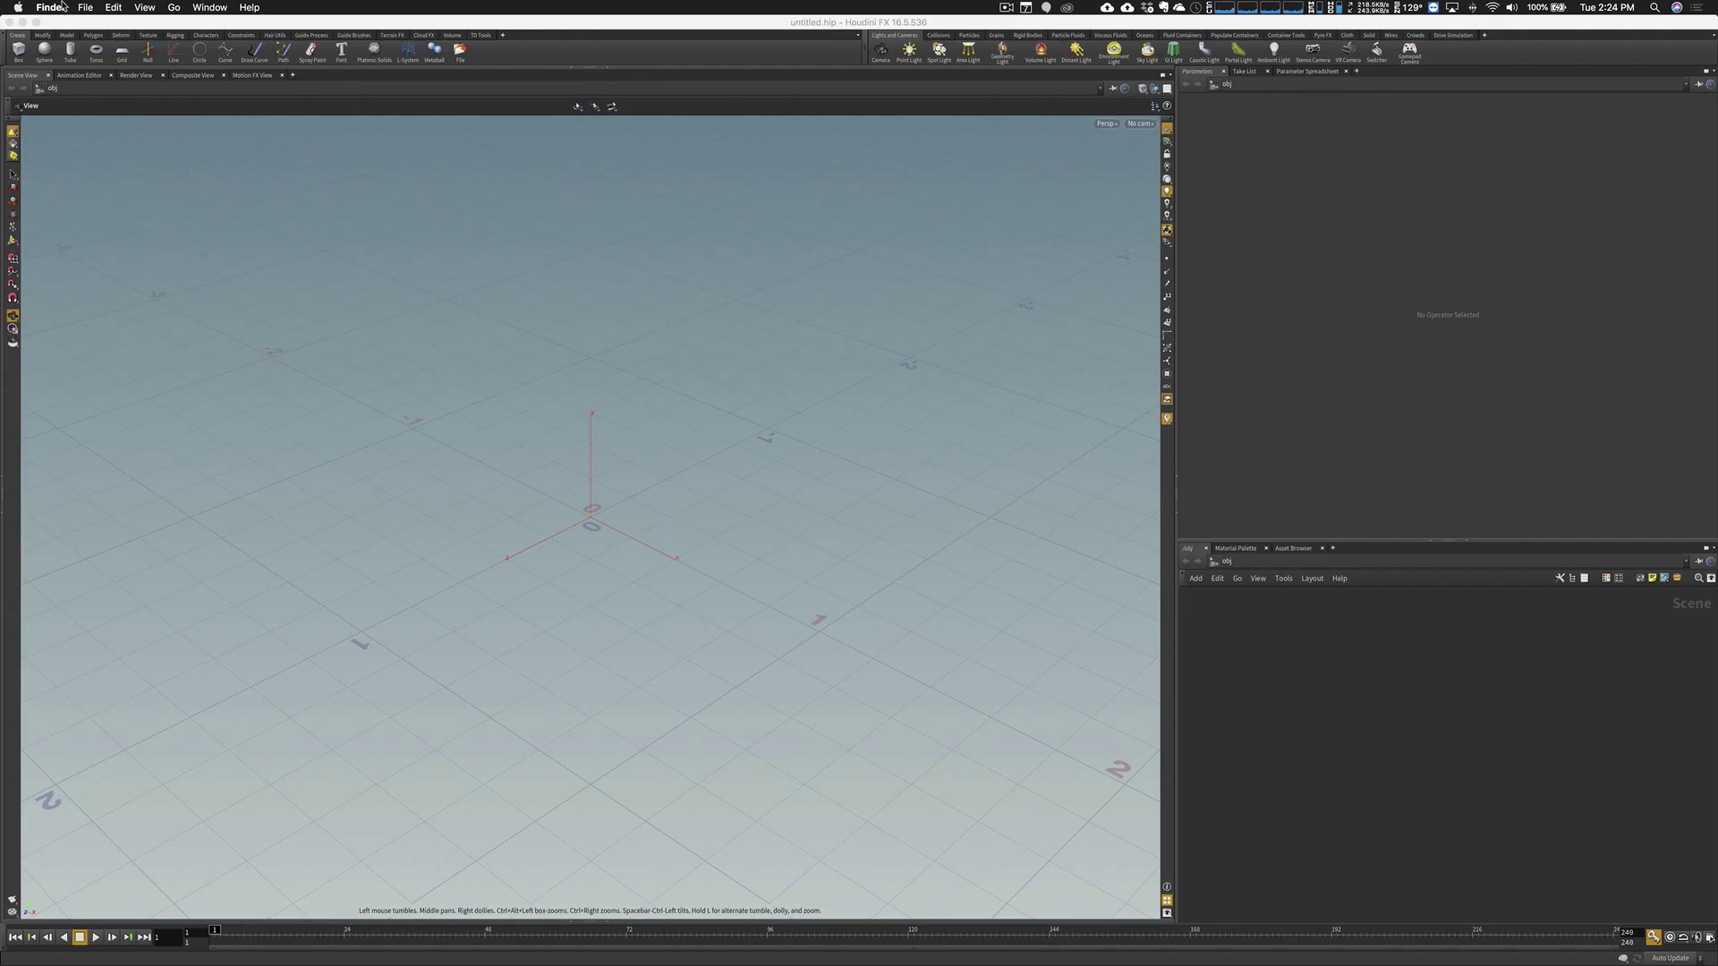
# Open HQueueDemo_H16_5_v01.hip from the 2018/HqueueDemo folder in Houdini
pyautogui.click(83, 8)
pyautogui.click(79, 13)
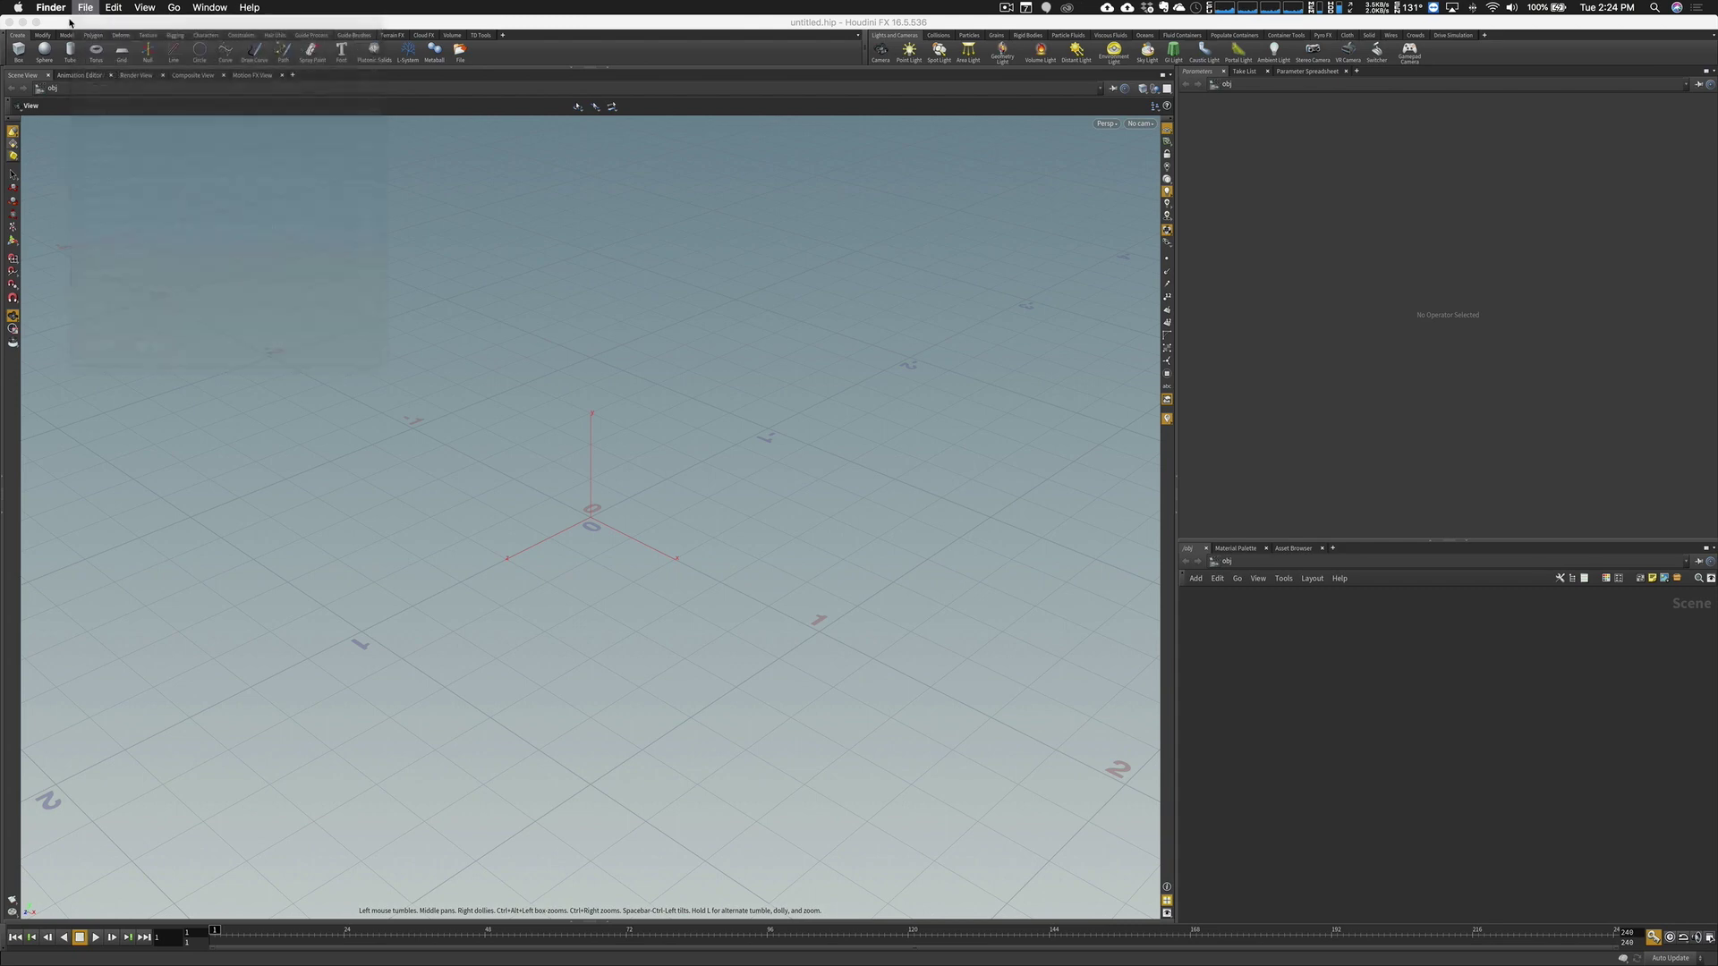
pyautogui.click(107, 7)
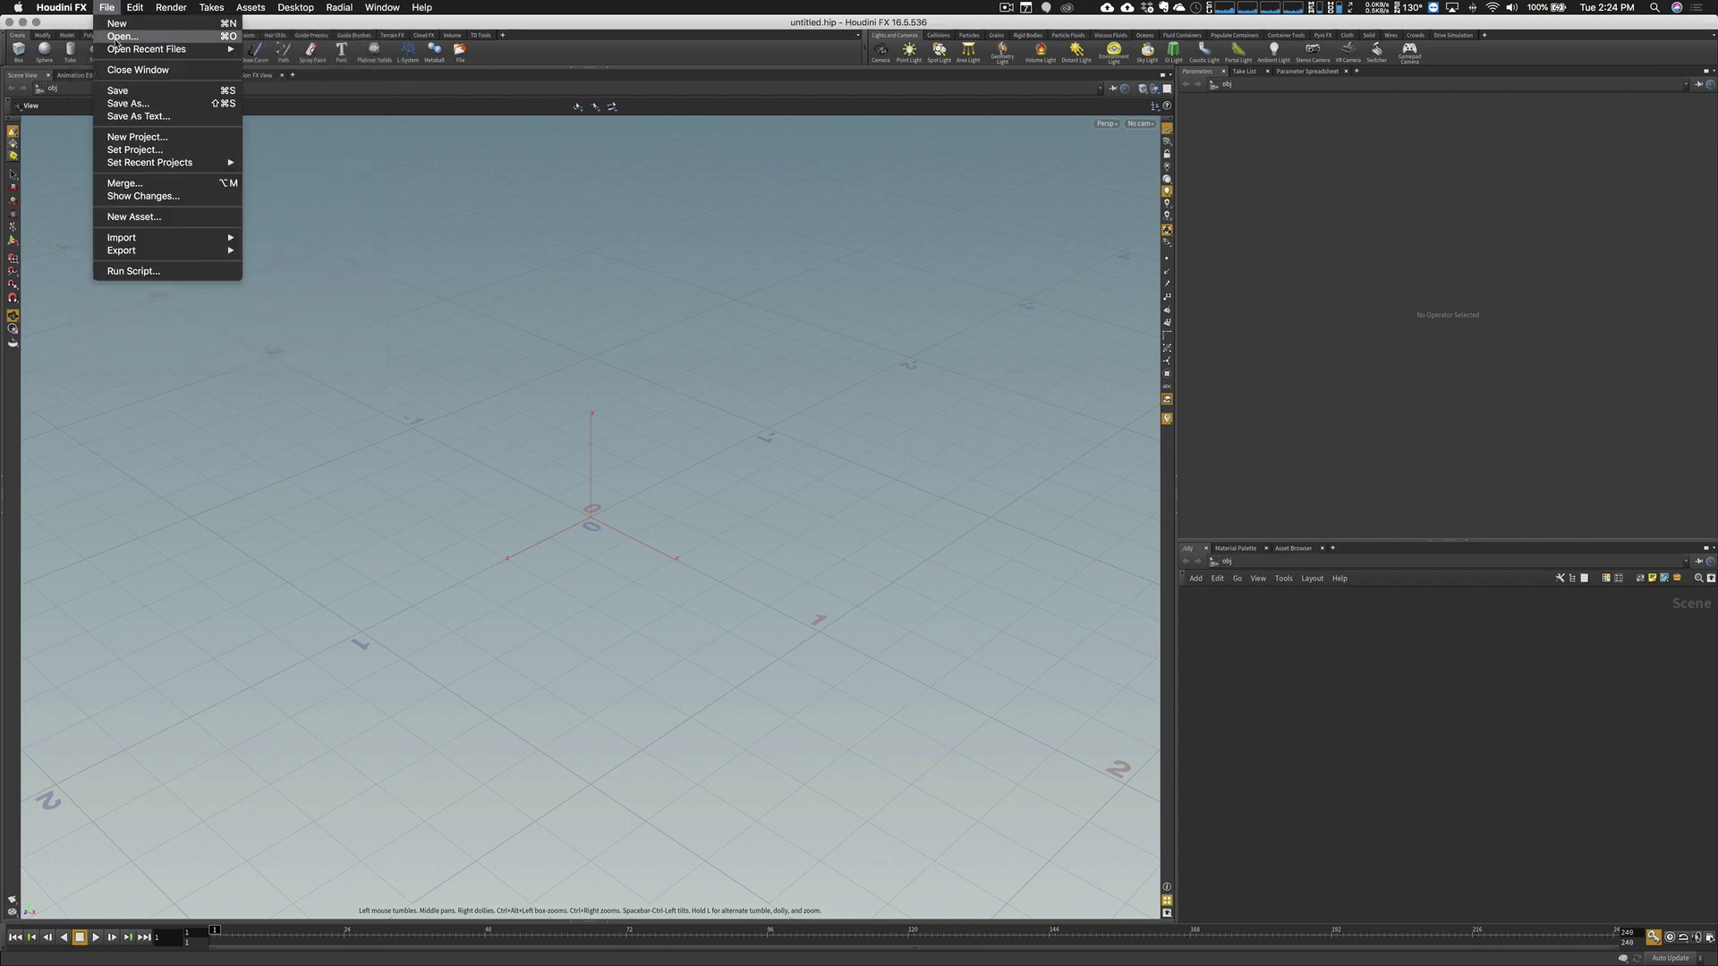
pyautogui.click(424, 219)
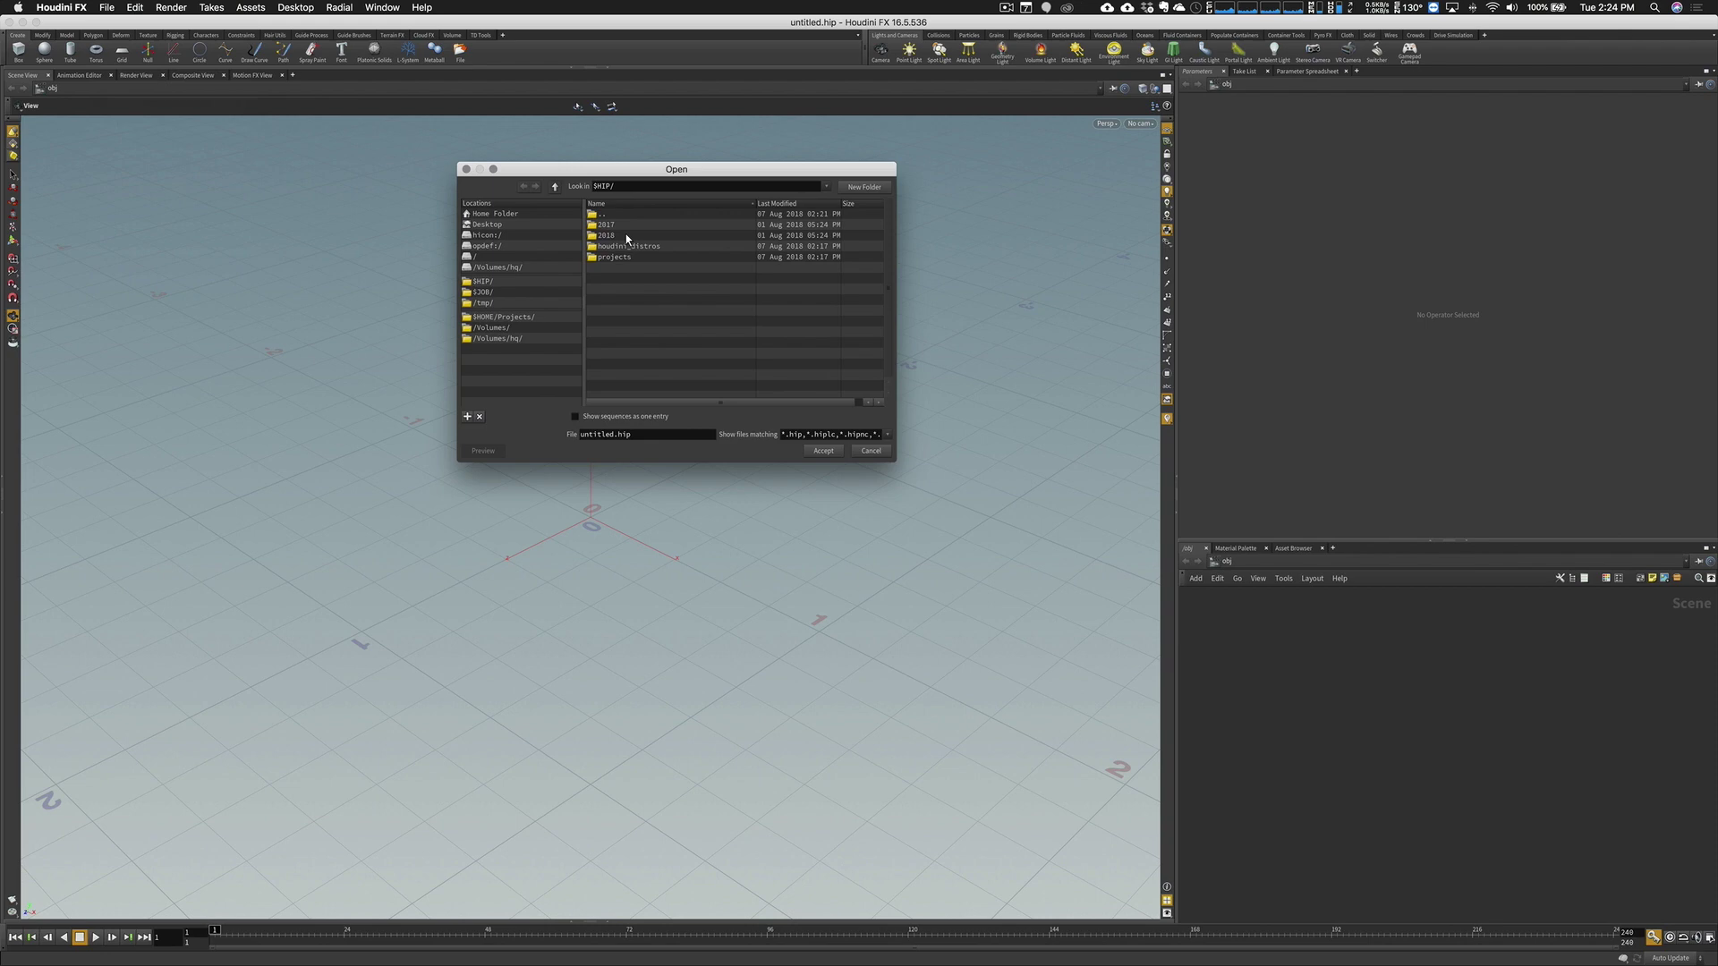
pyautogui.doubleClick(625, 233)
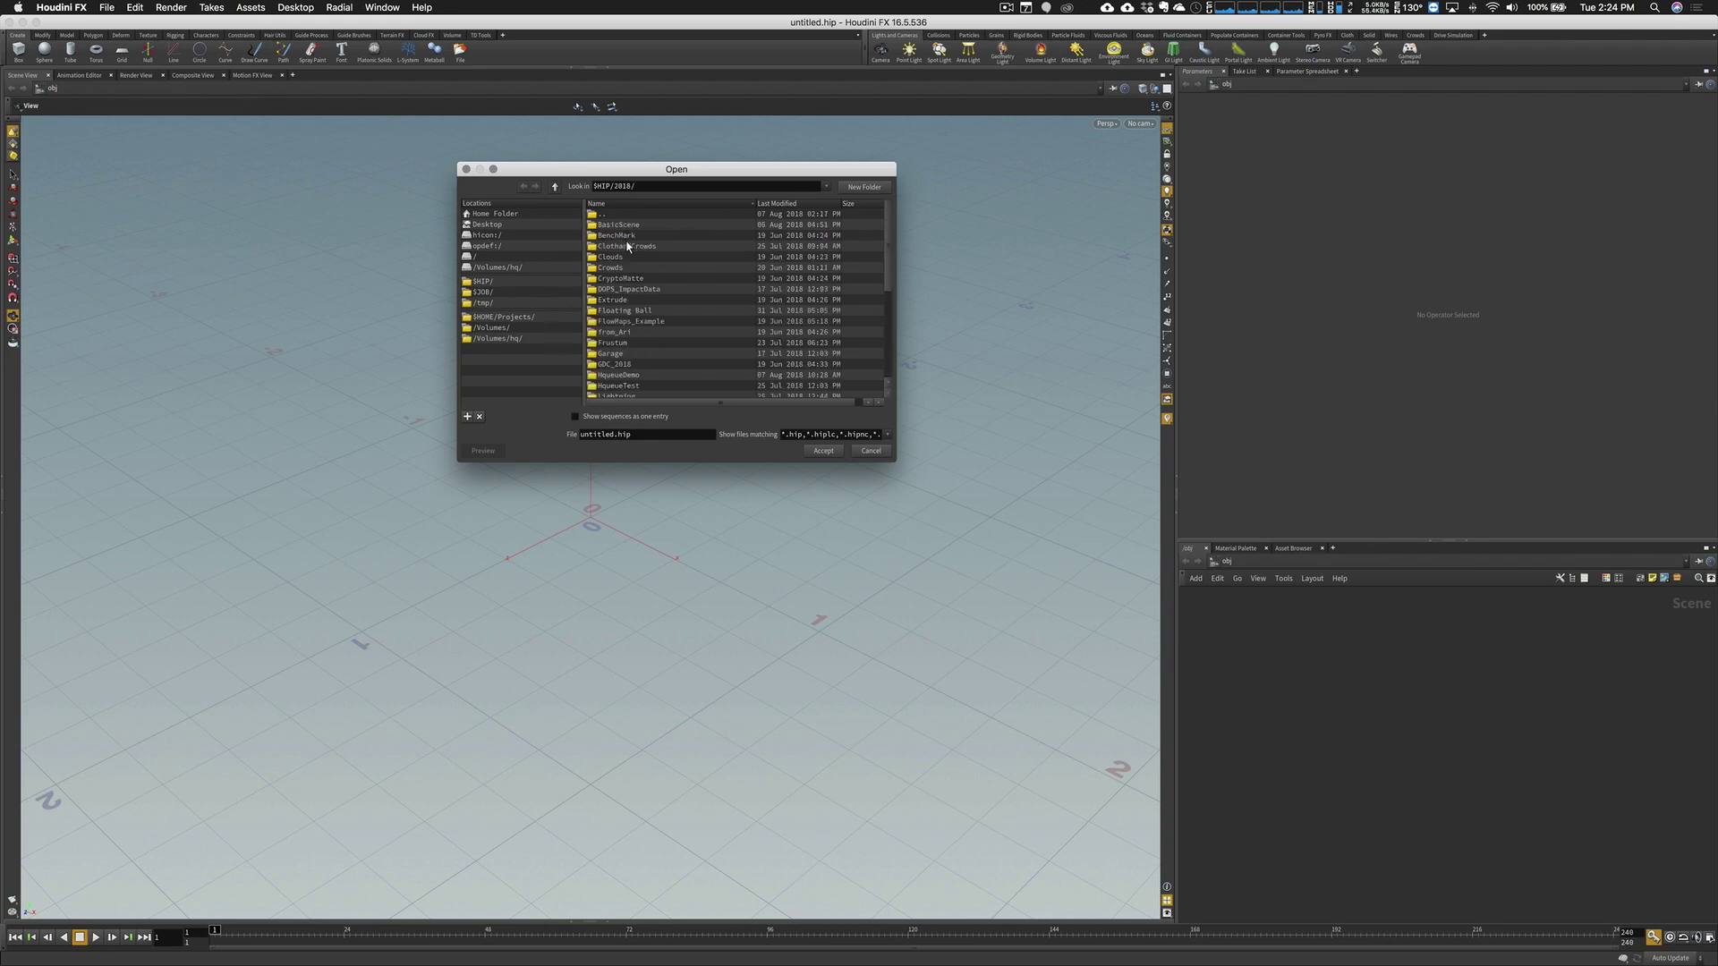
pyautogui.doubleClick(631, 374)
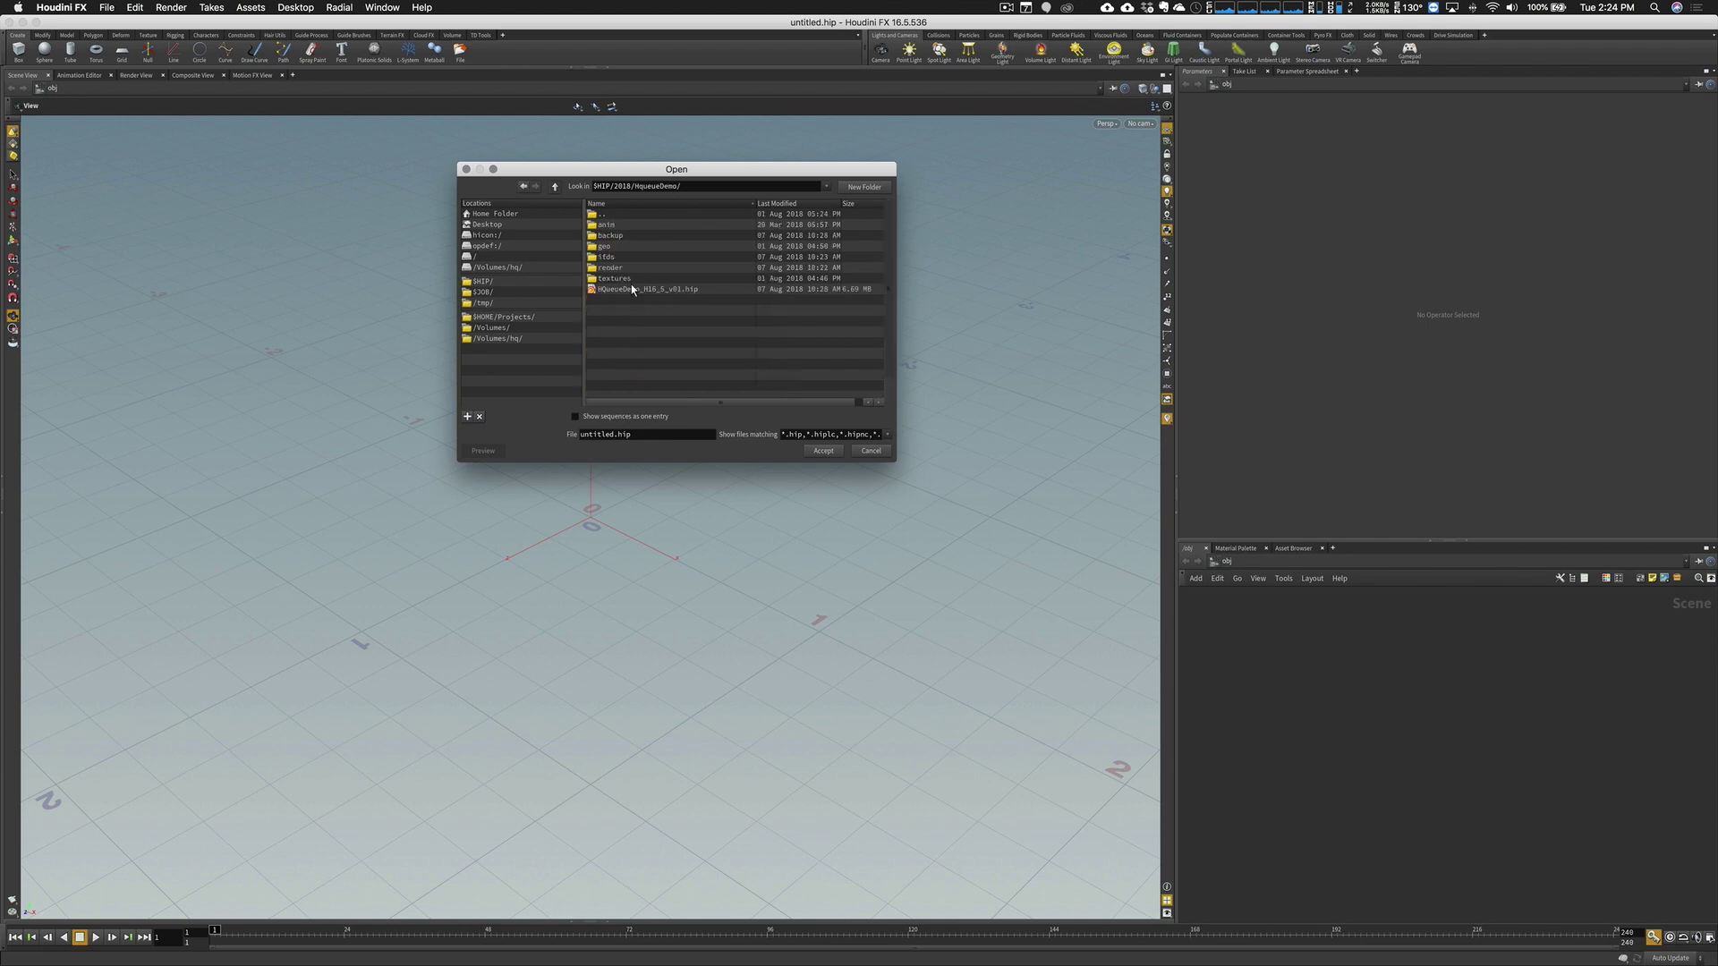
pyautogui.click(637, 290)
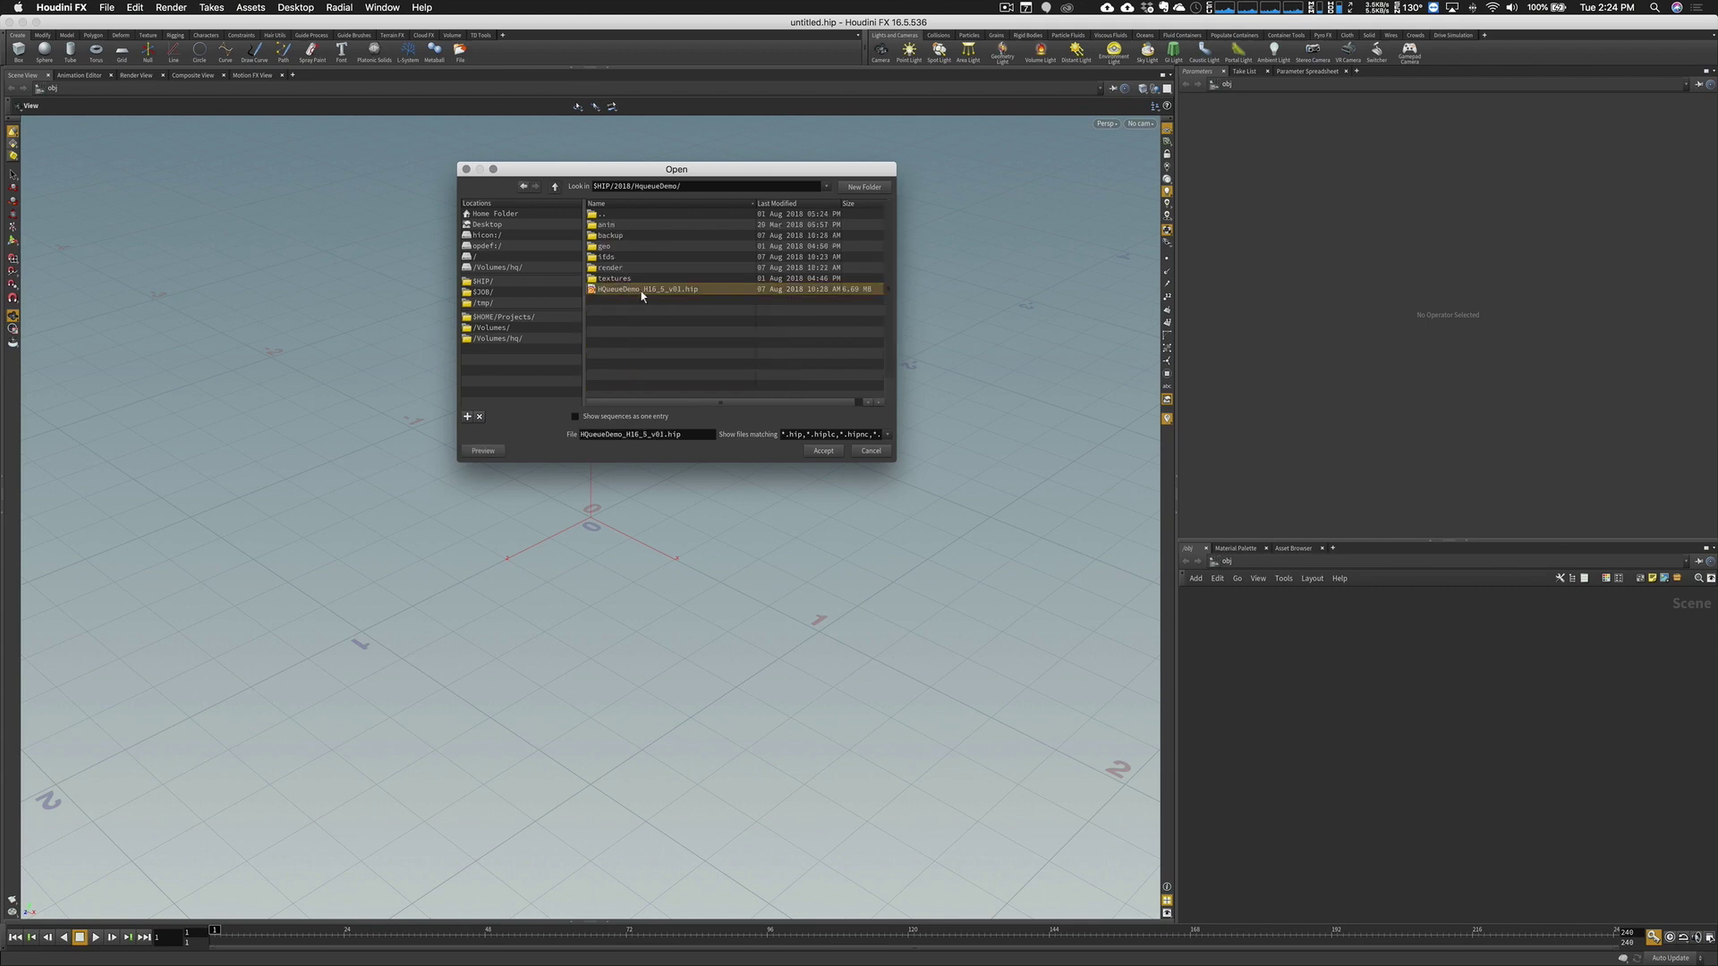
pyautogui.click(818, 453)
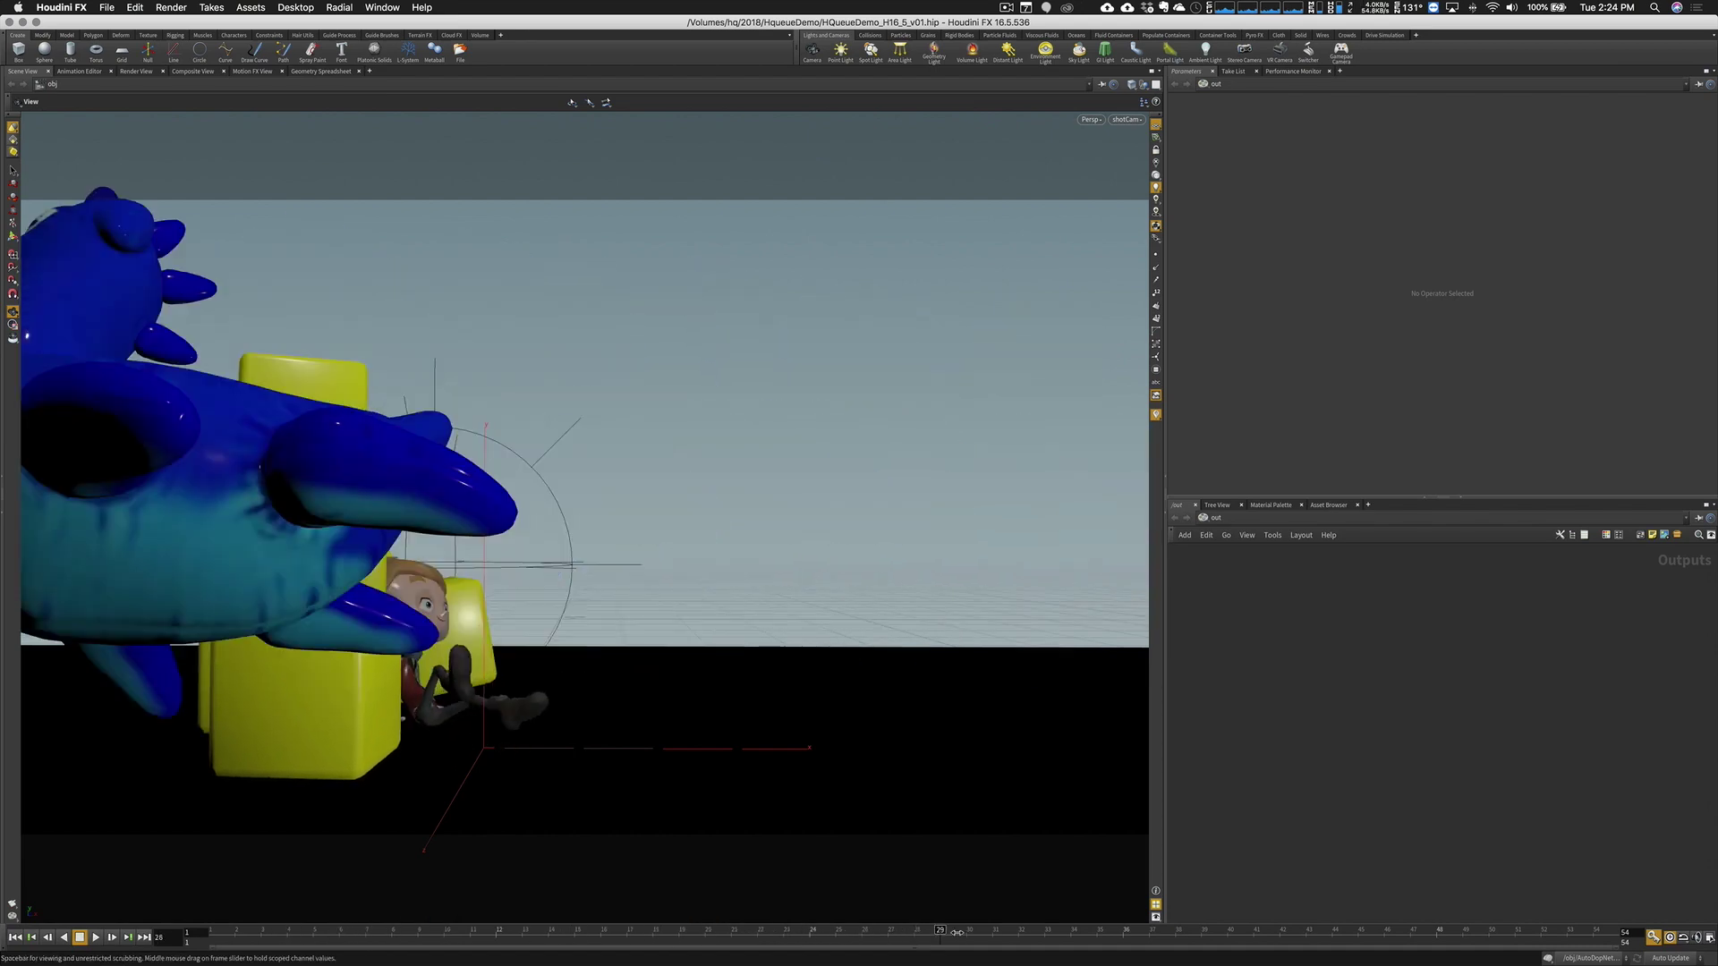
# Scrub to frame 27, then add an HQueue Render node beneath the RENDER Mantra node
pyautogui.moveTo(957, 932); pyautogui.dragTo(647, 887)
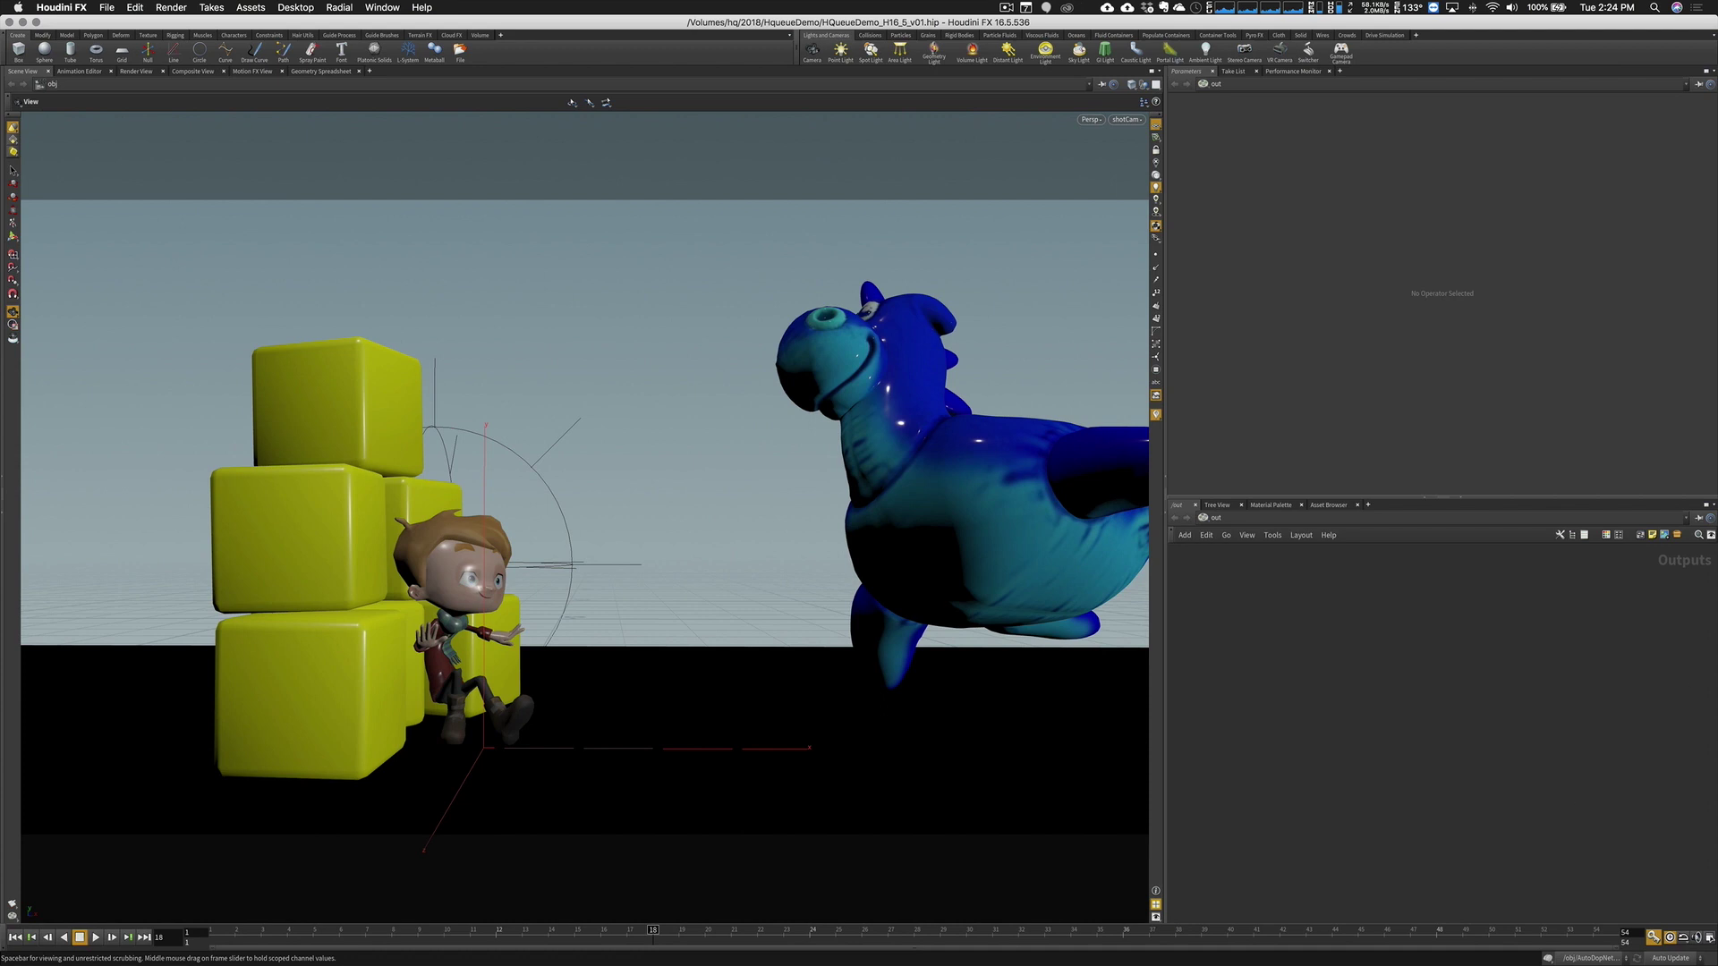
pyautogui.press('h')
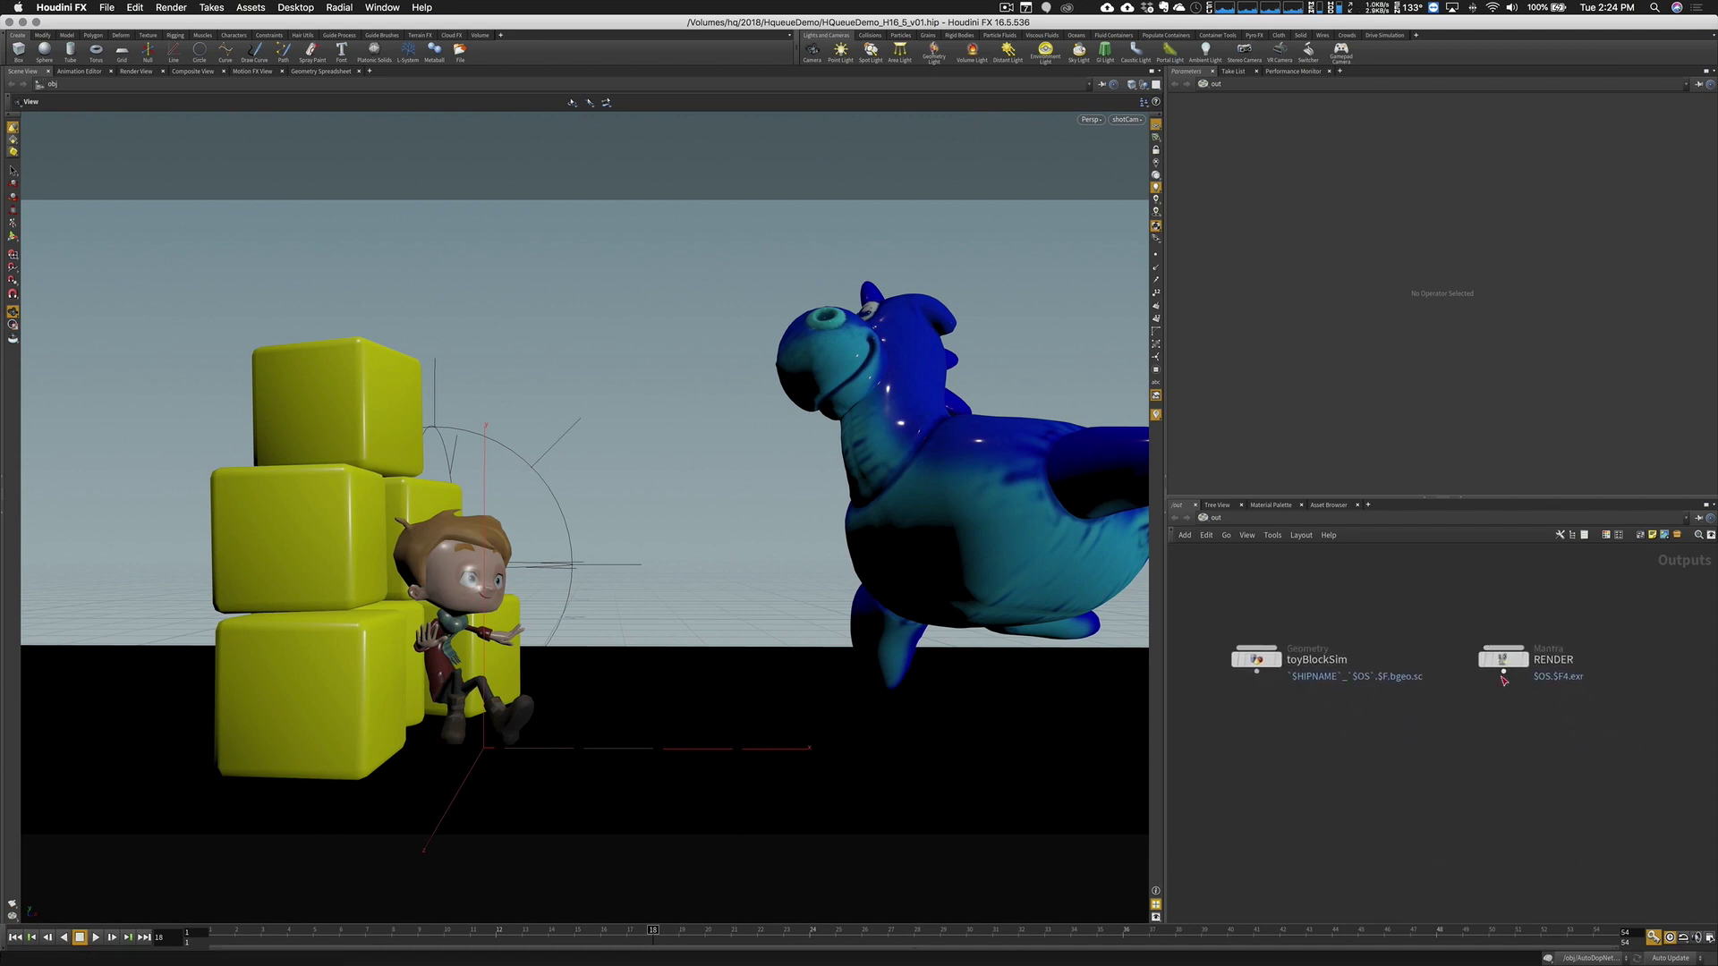
pyautogui.click(1505, 657)
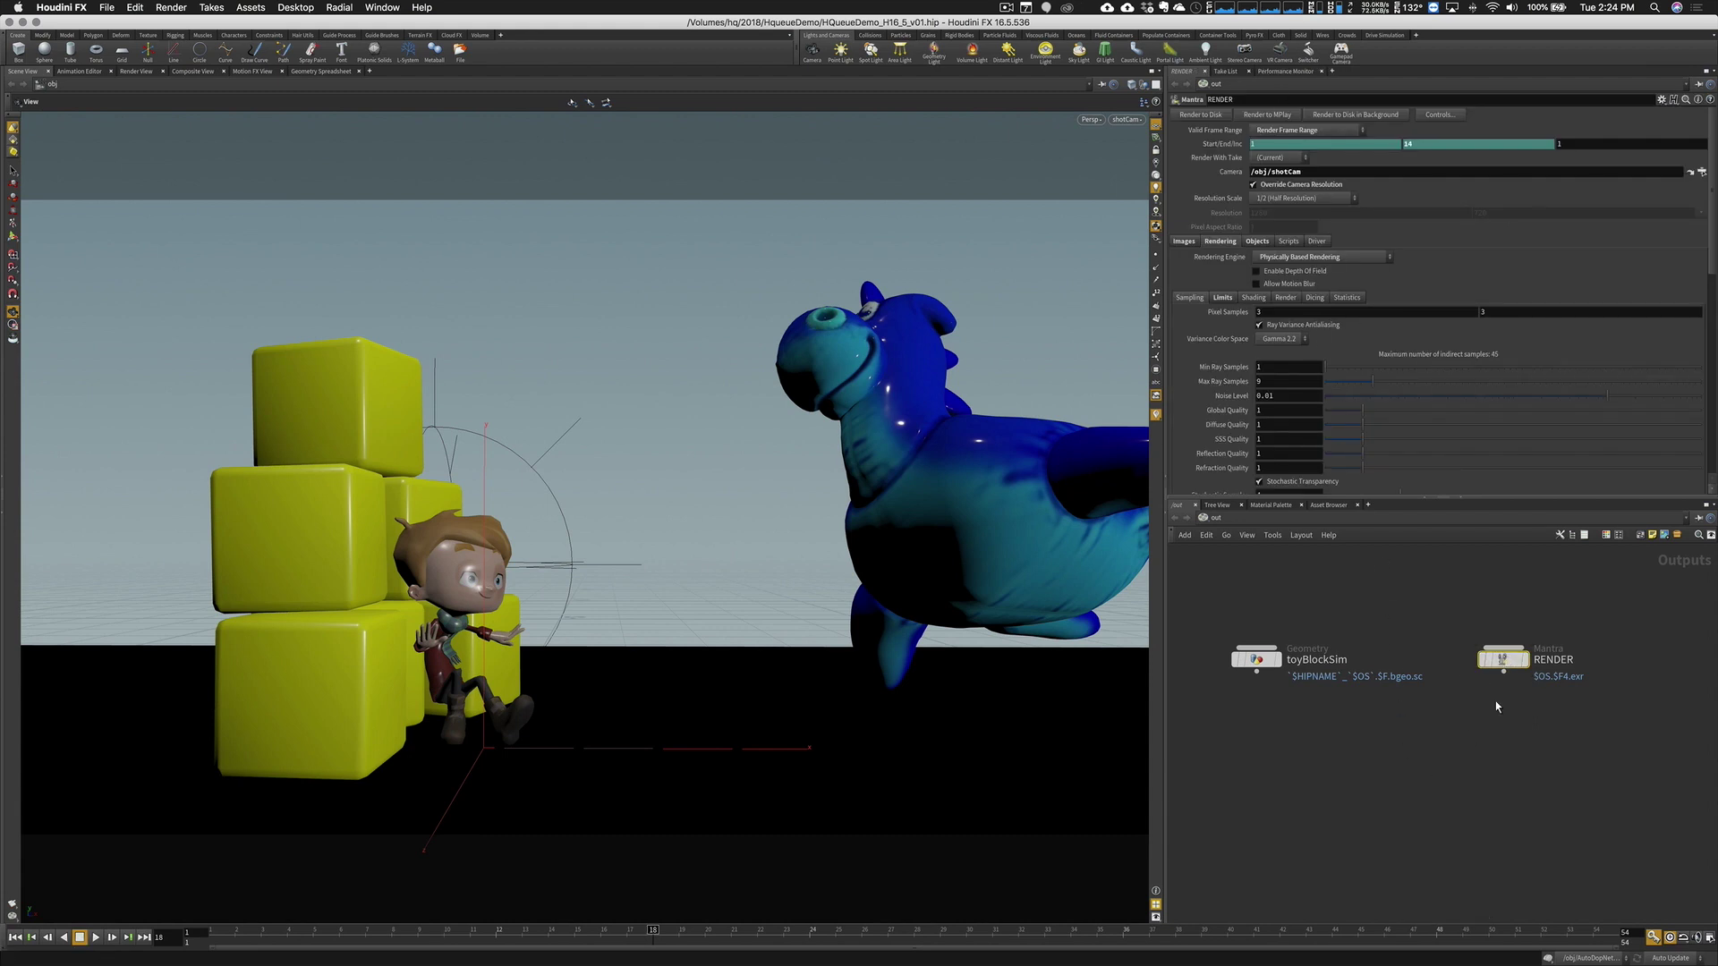
pyautogui.moveTo(1502, 664); pyautogui.dragTo(1502, 671)
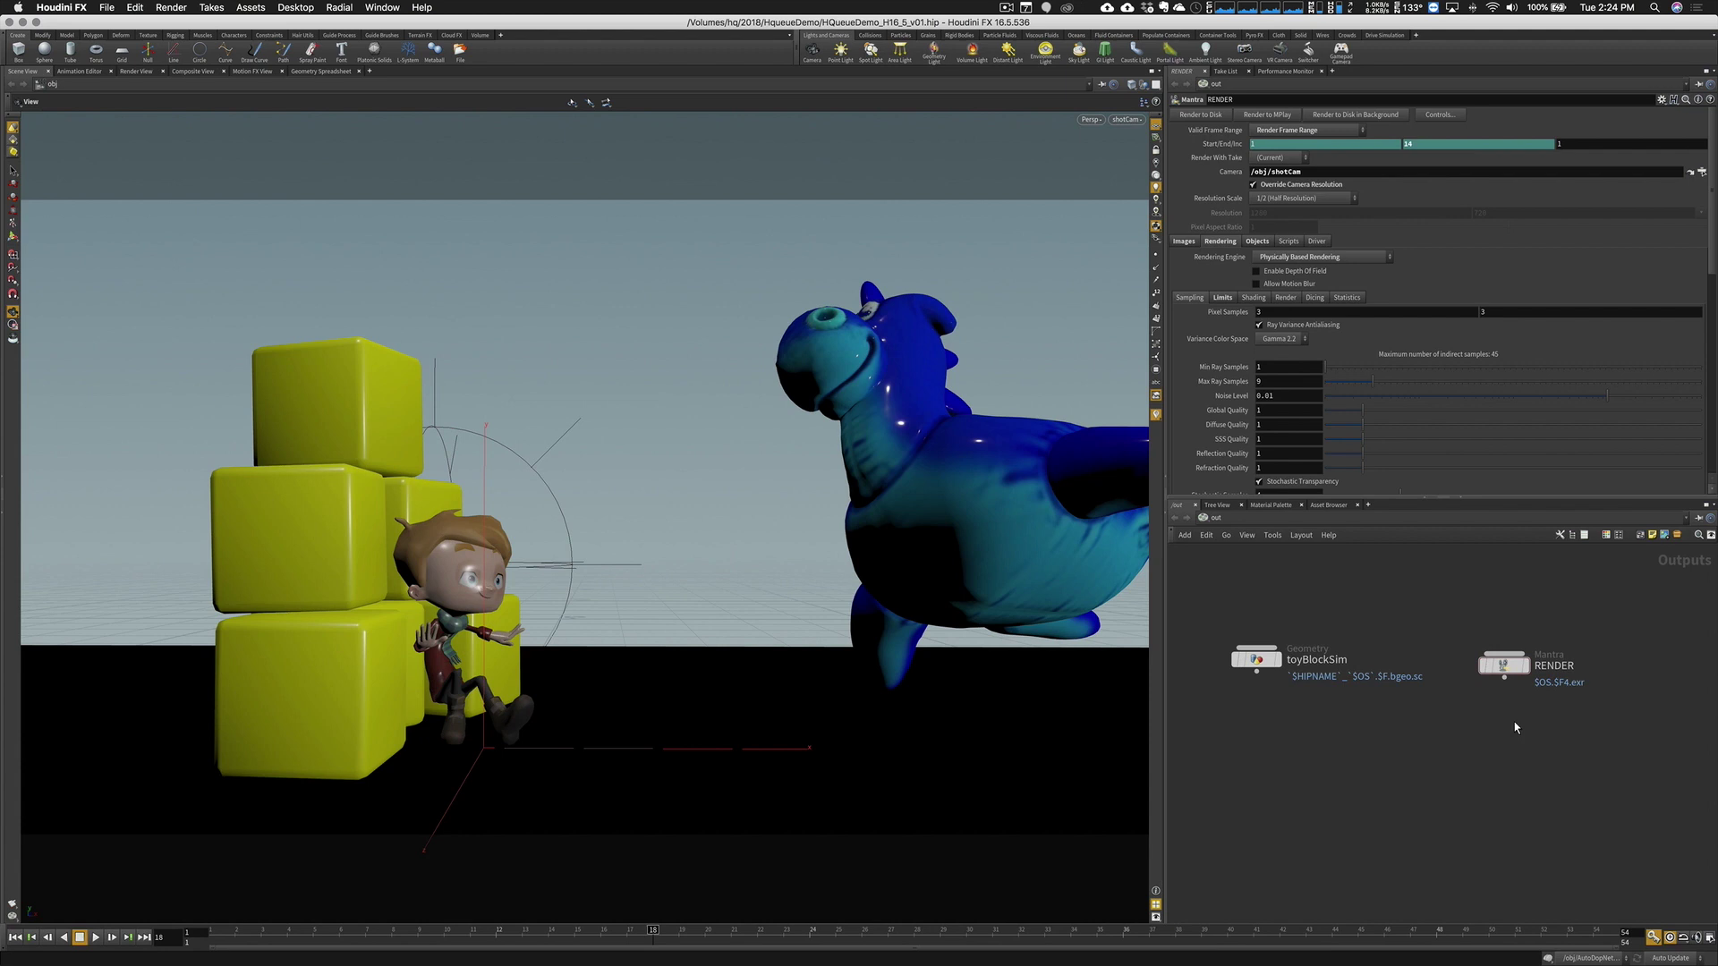
pyautogui.press('Tab')
pyautogui.write('hq')
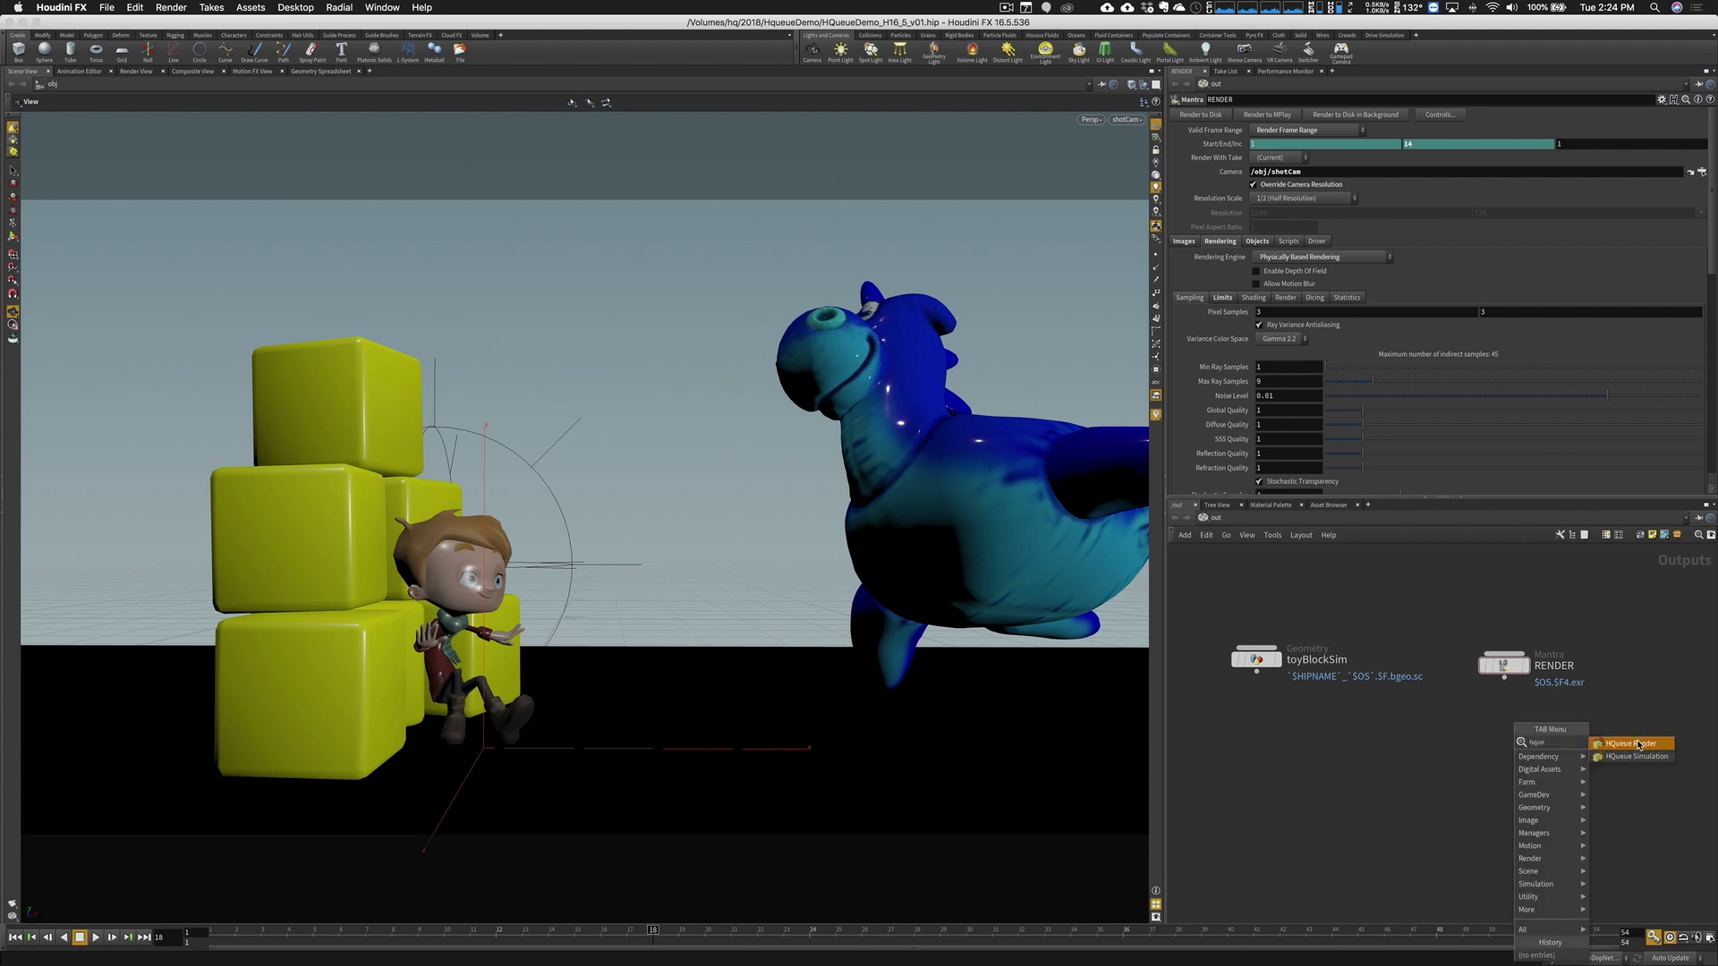
pyautogui.press('Return')
# Place hq_render1 under RENDER and start entering savannah.la.sidefx.com as its HQueue Server
pyautogui.click(1517, 732)
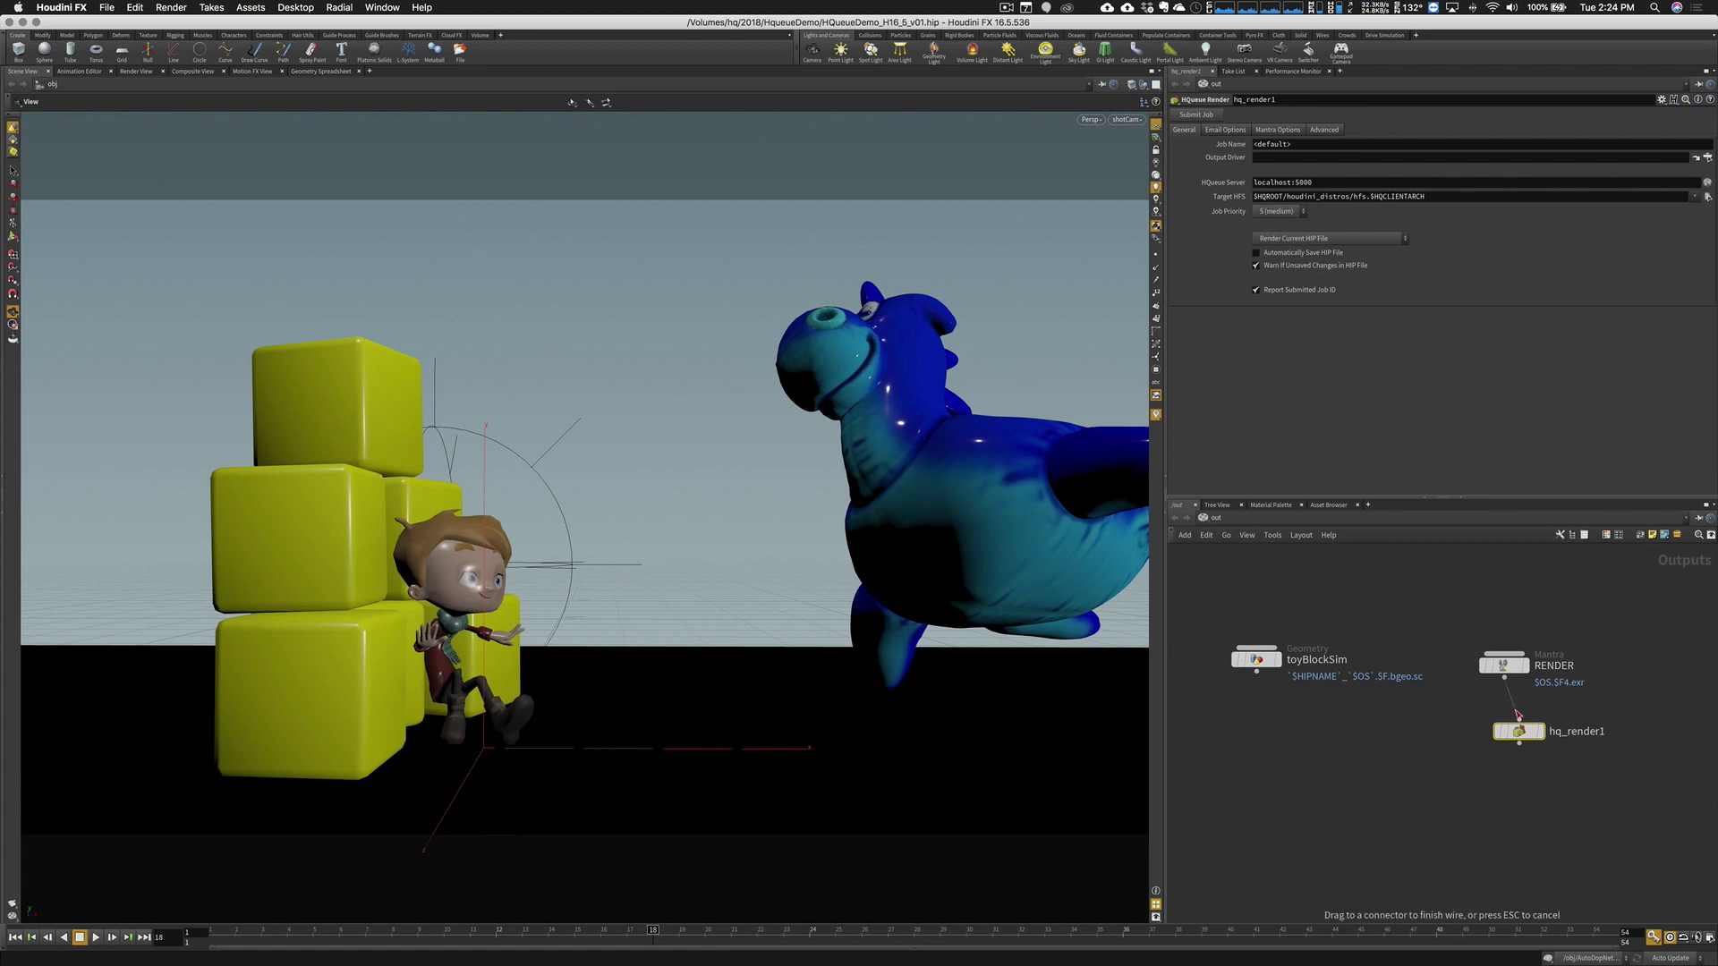
pyautogui.moveTo(1525, 732); pyautogui.dragTo(1511, 723)
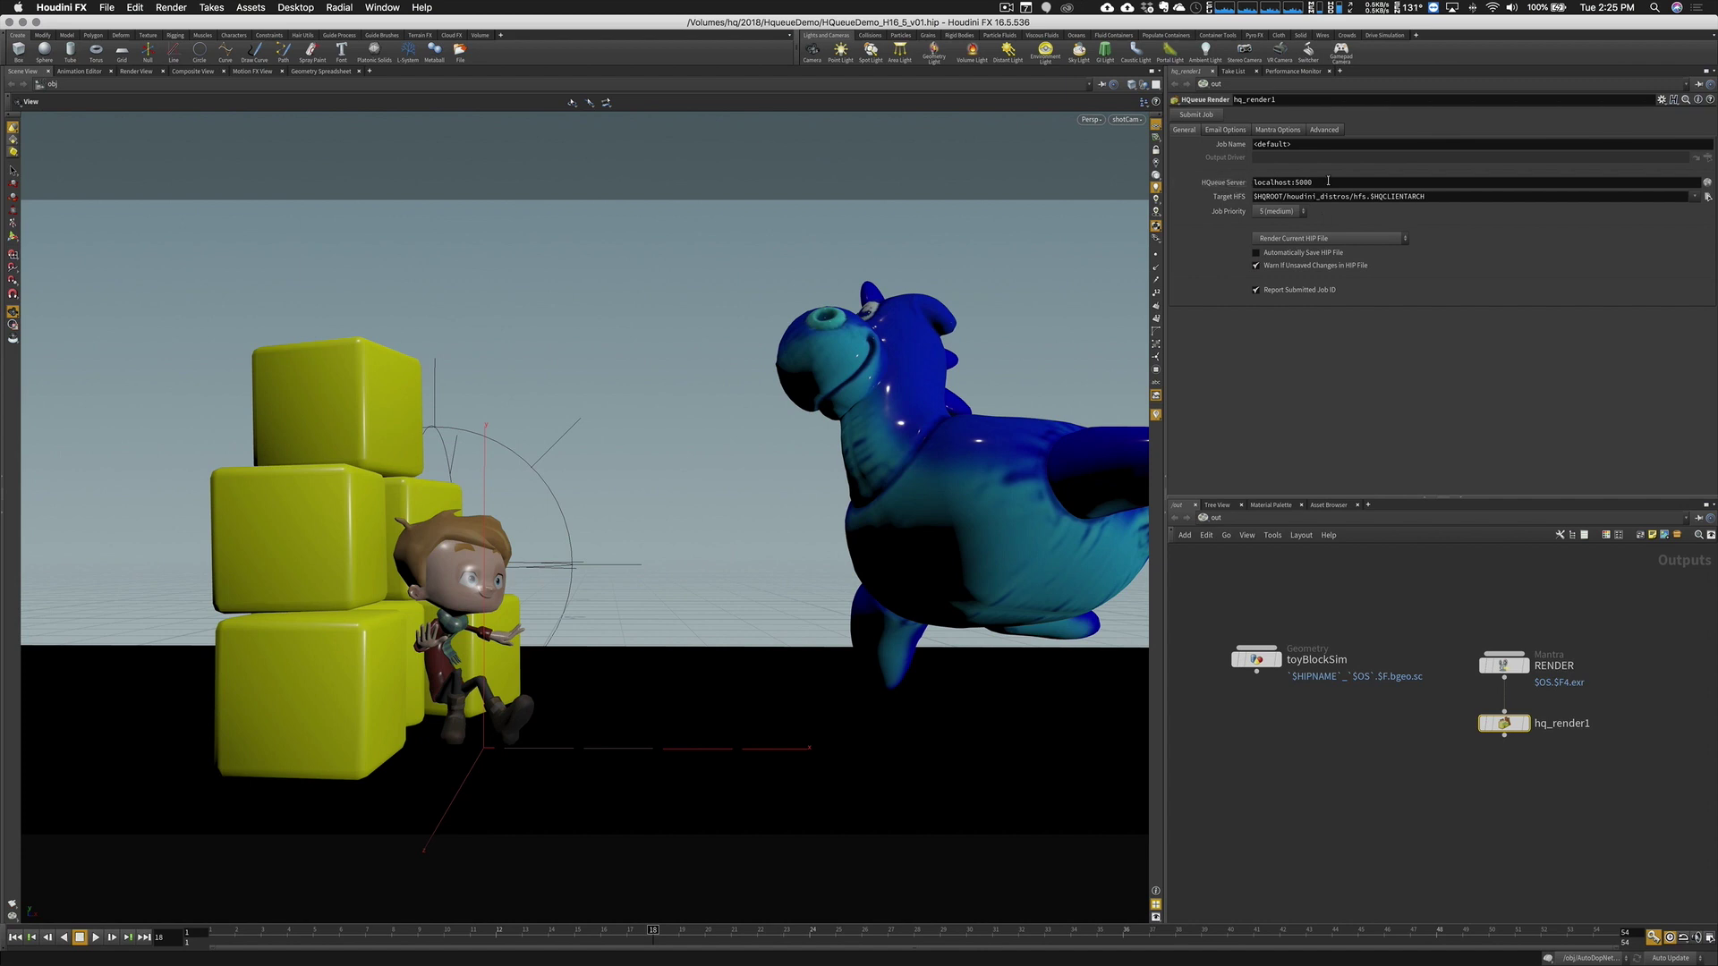
pyautogui.click(1328, 180)
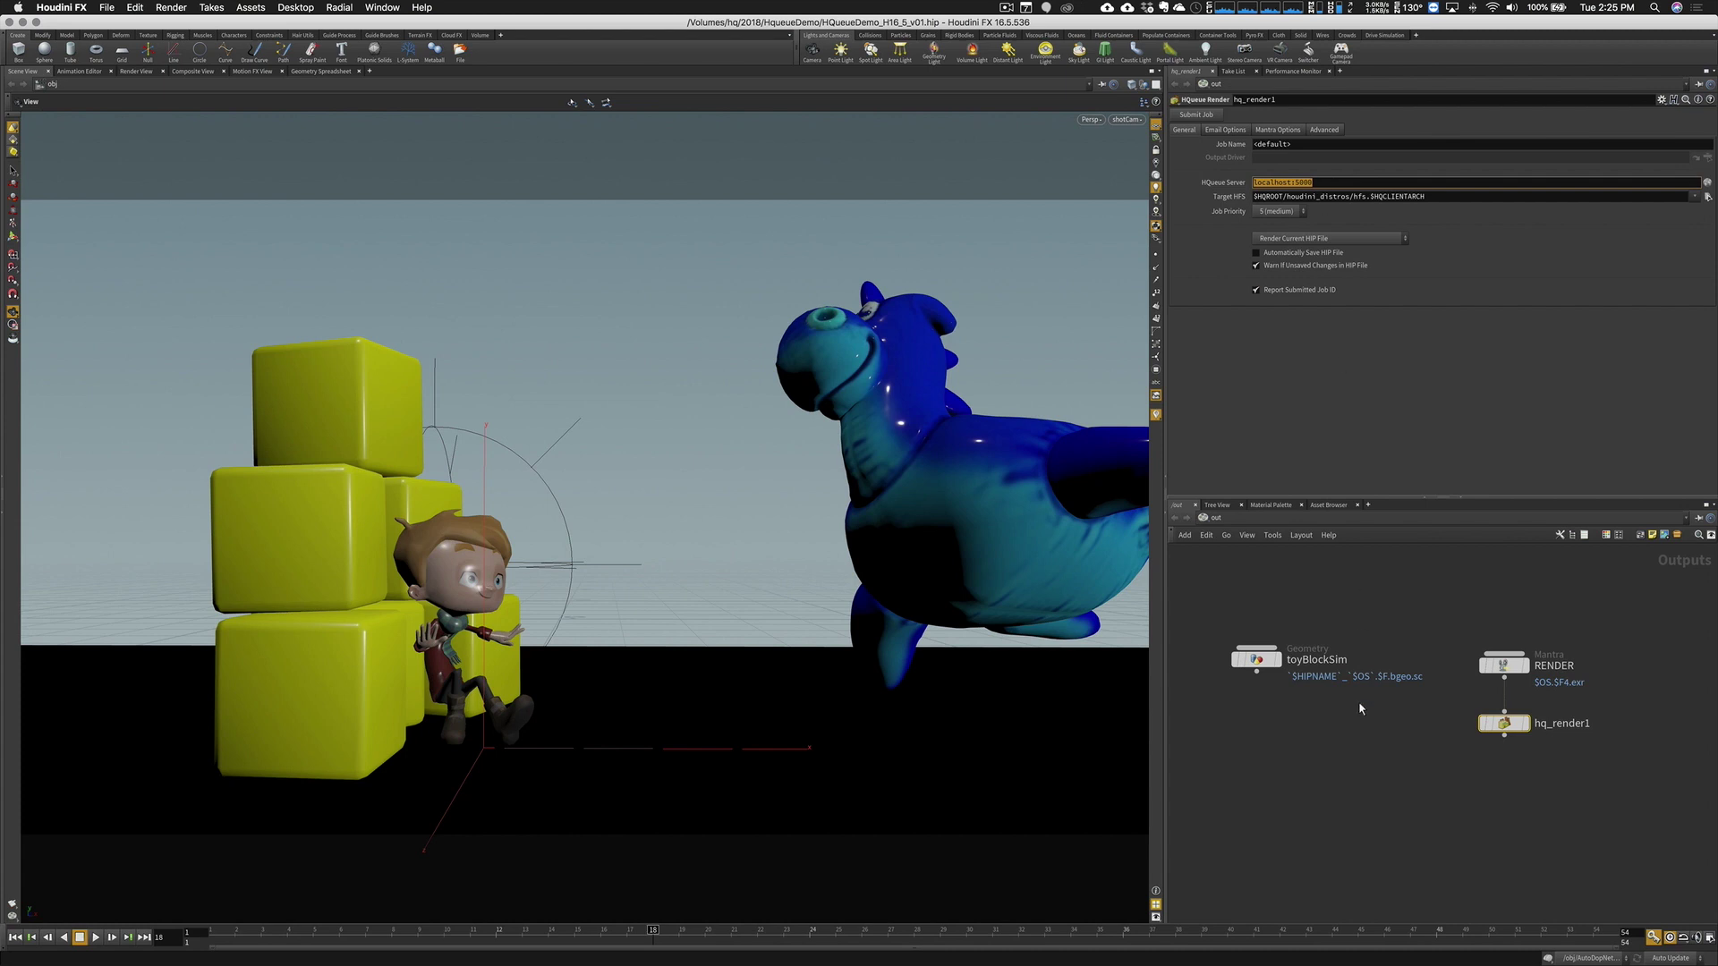
pyautogui.click(1369, 733)
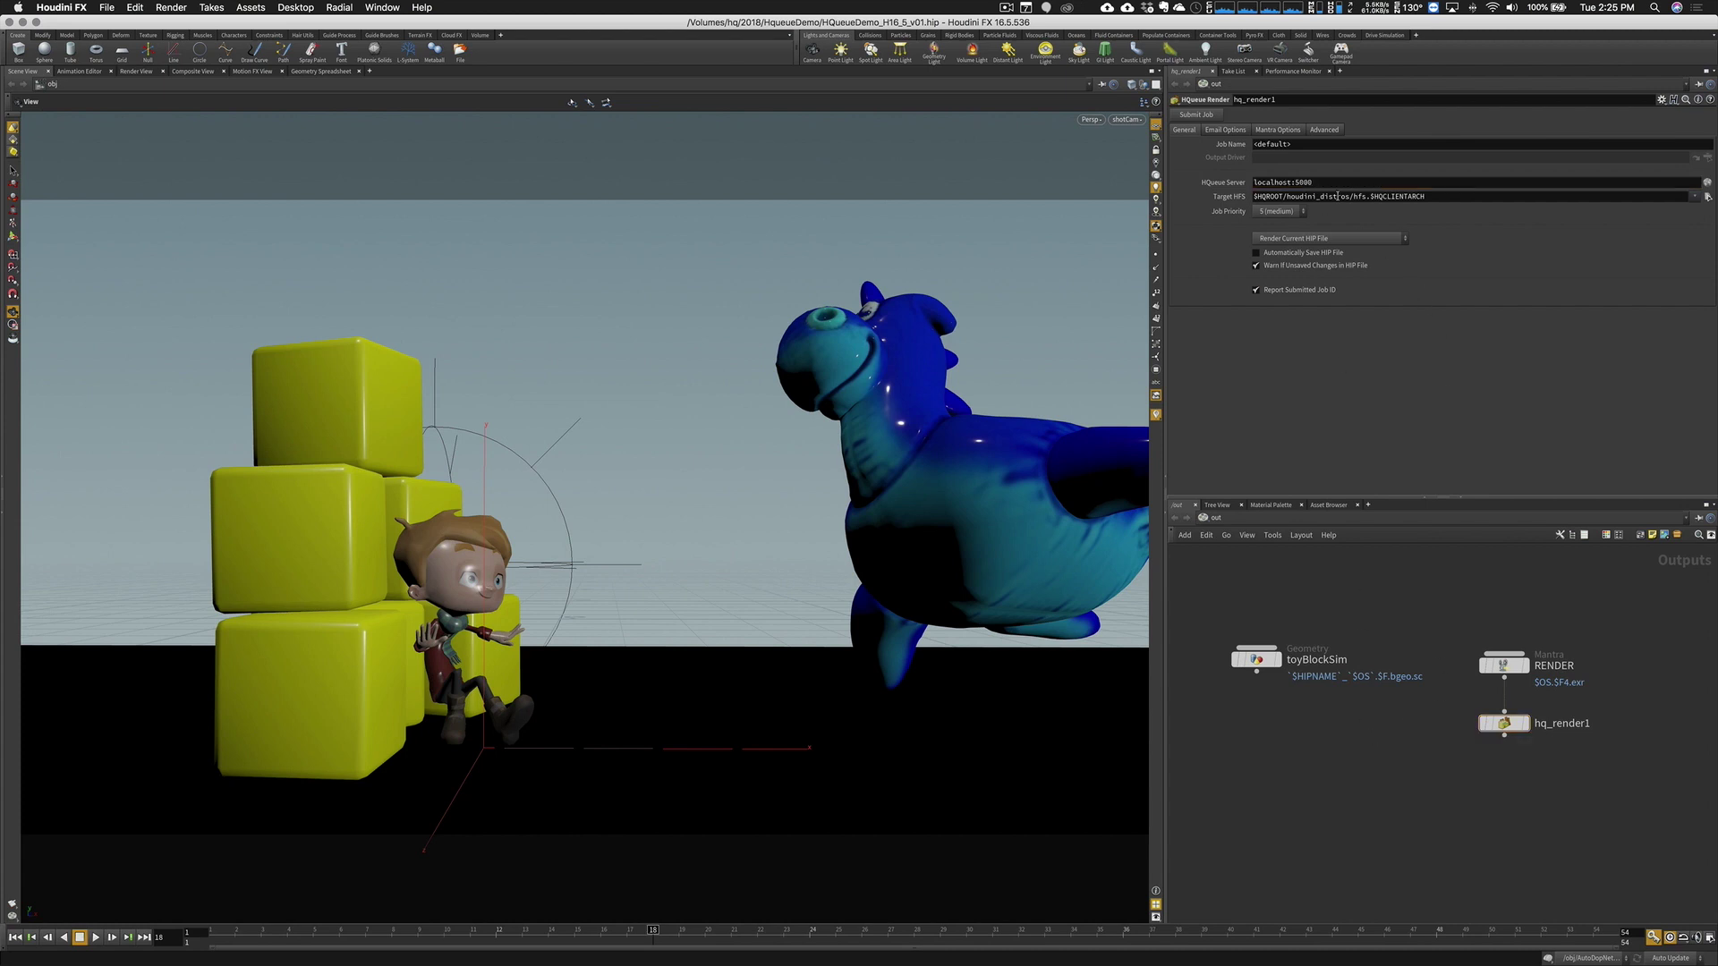
pyautogui.click(1328, 181)
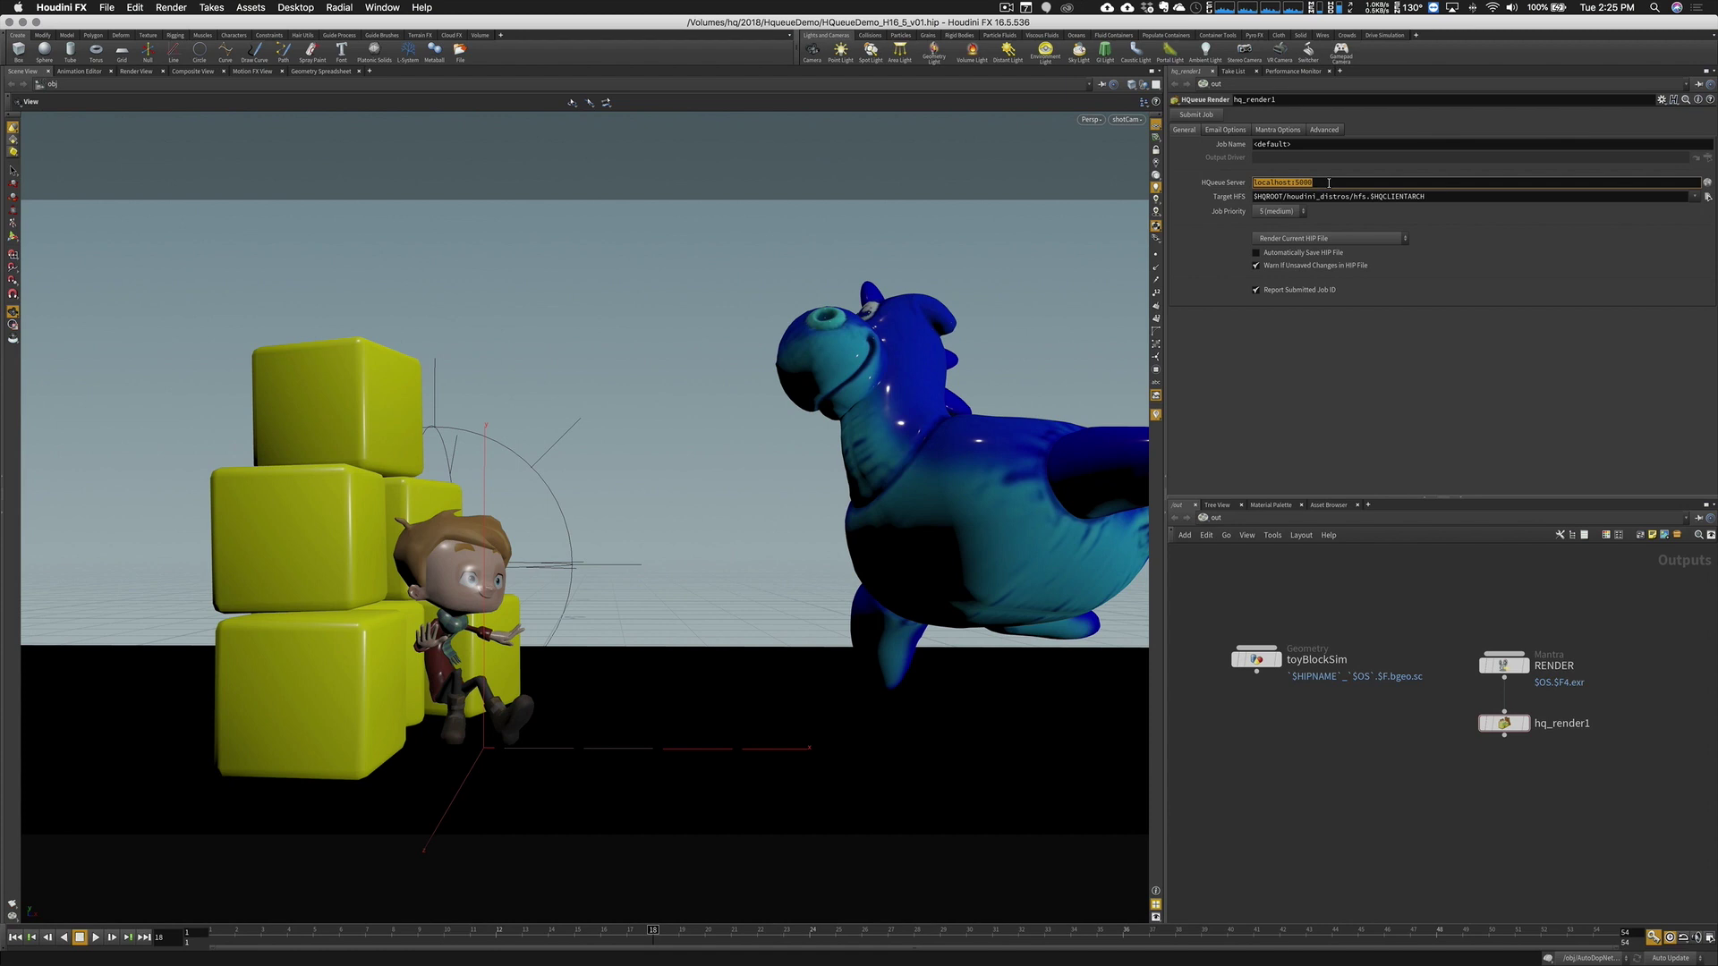
pyautogui.write('savannah.la.sidef')
# Commit the server address, enable Automatically Save HIP File, and wire RENDER into hq_render1
pyautogui.write('000')
pyautogui.press('Return')
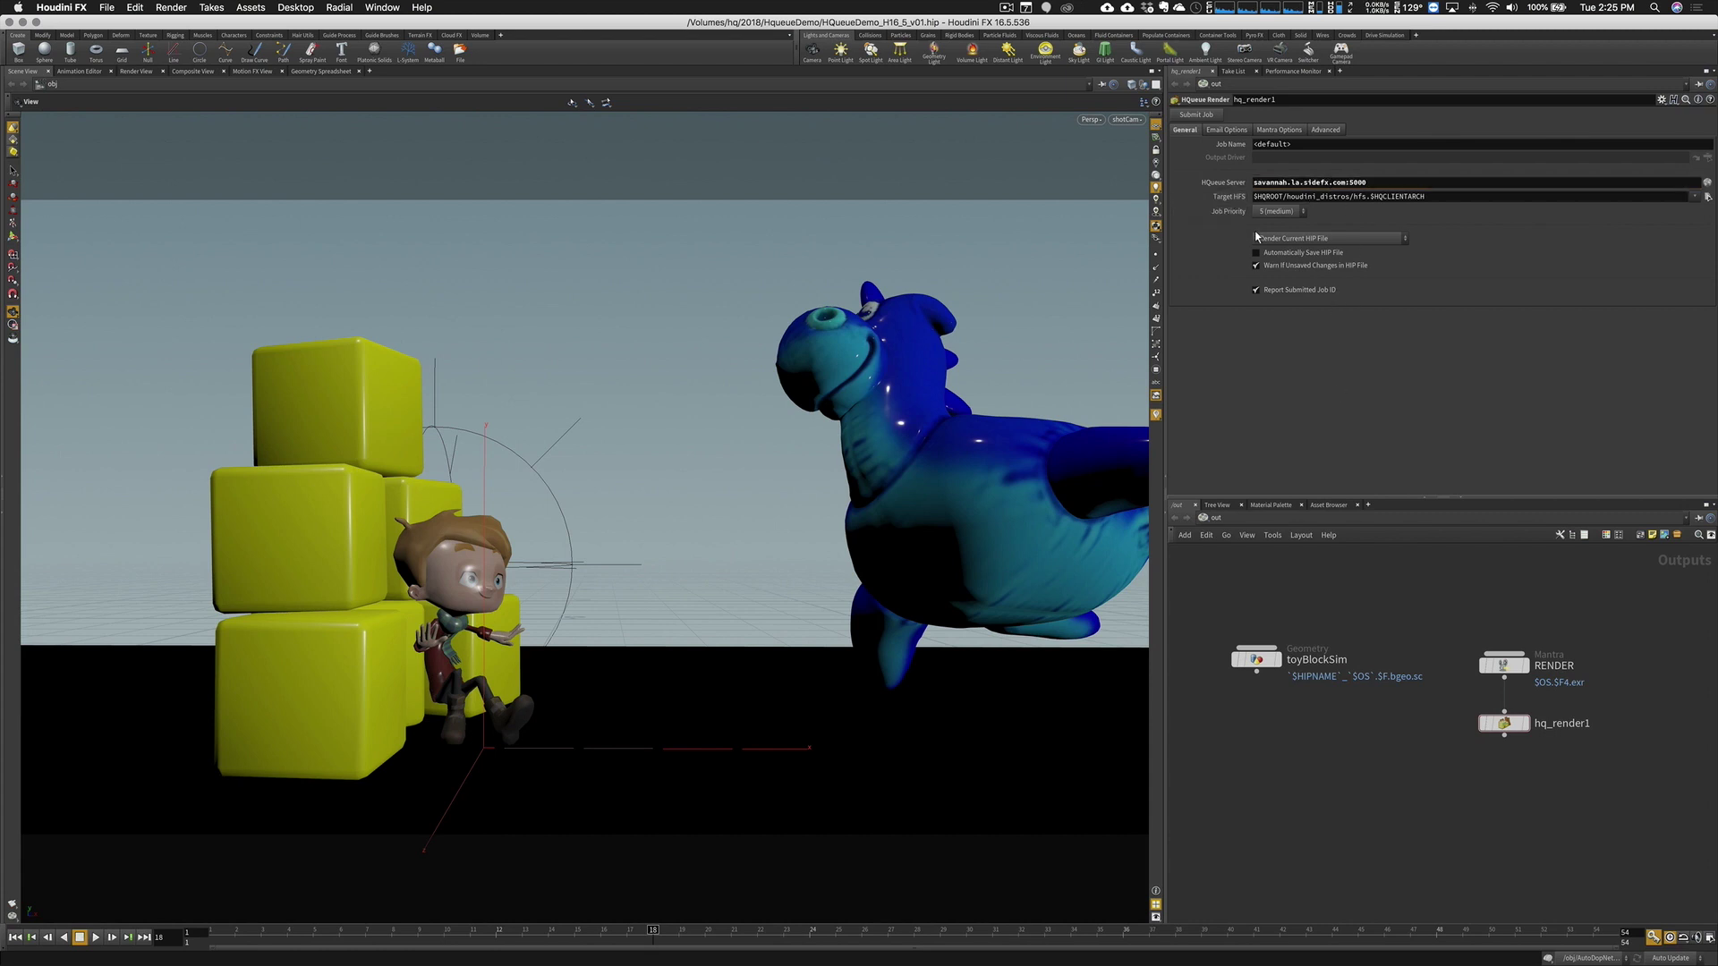
pyautogui.moveTo(1255, 257)
pyautogui.moveTo(1522, 667)
pyautogui.moveTo(1503, 723)
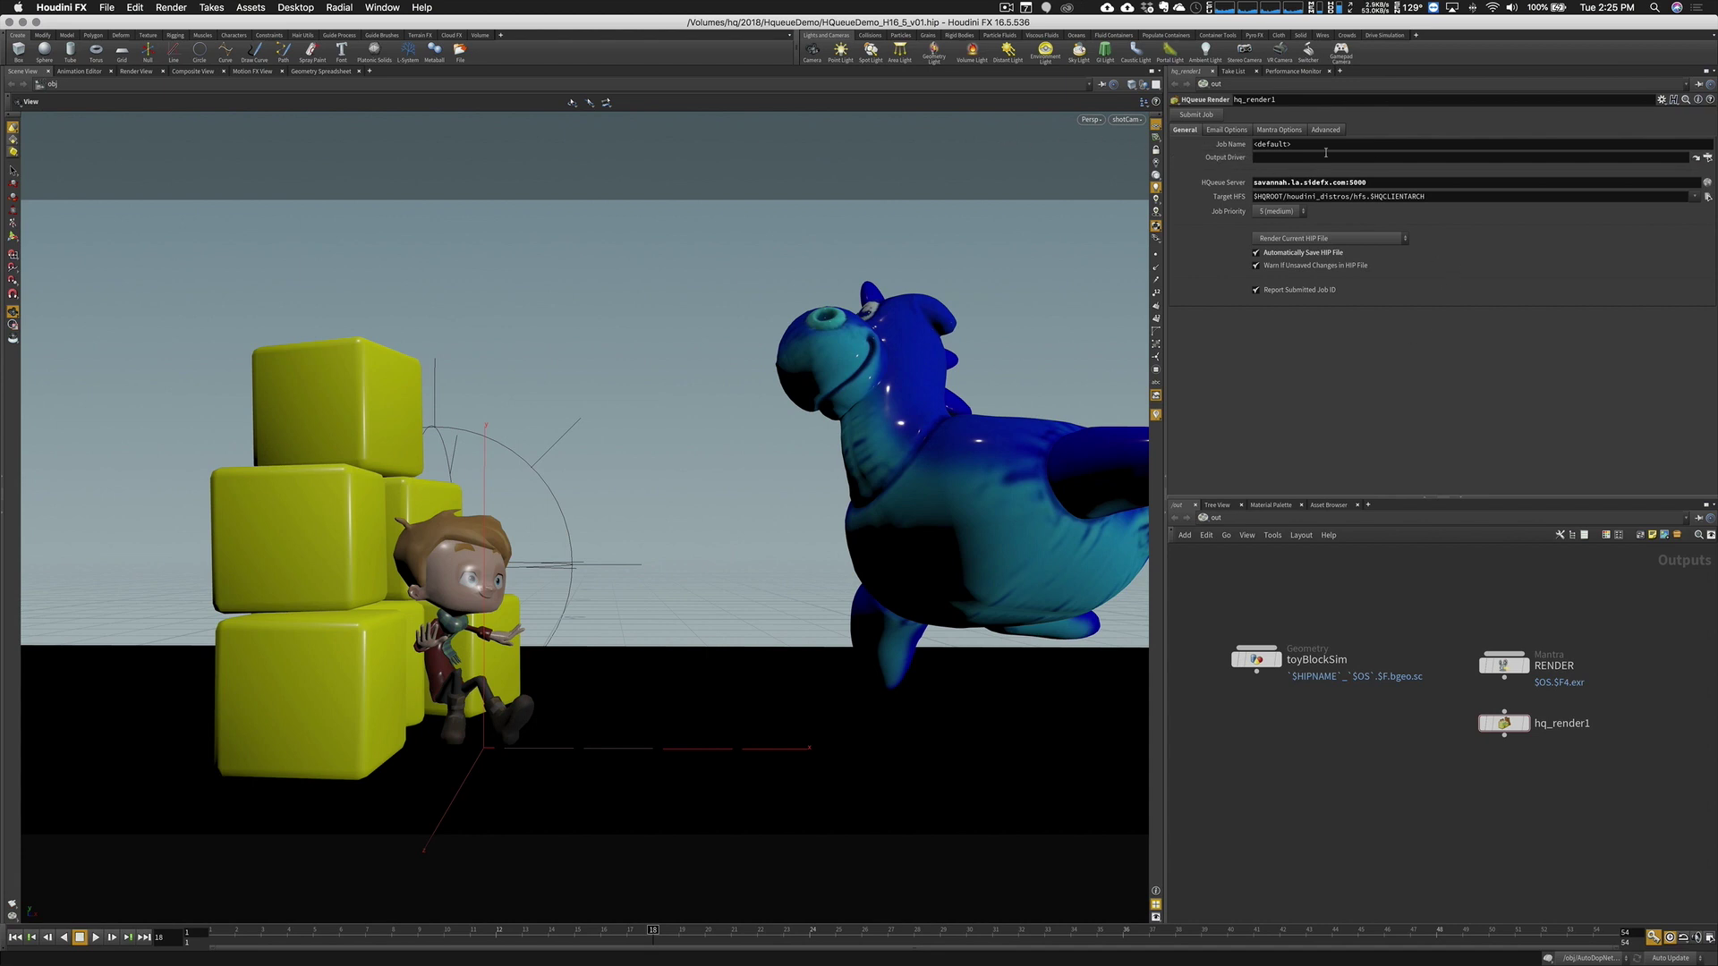
pyautogui.click(1706, 159)
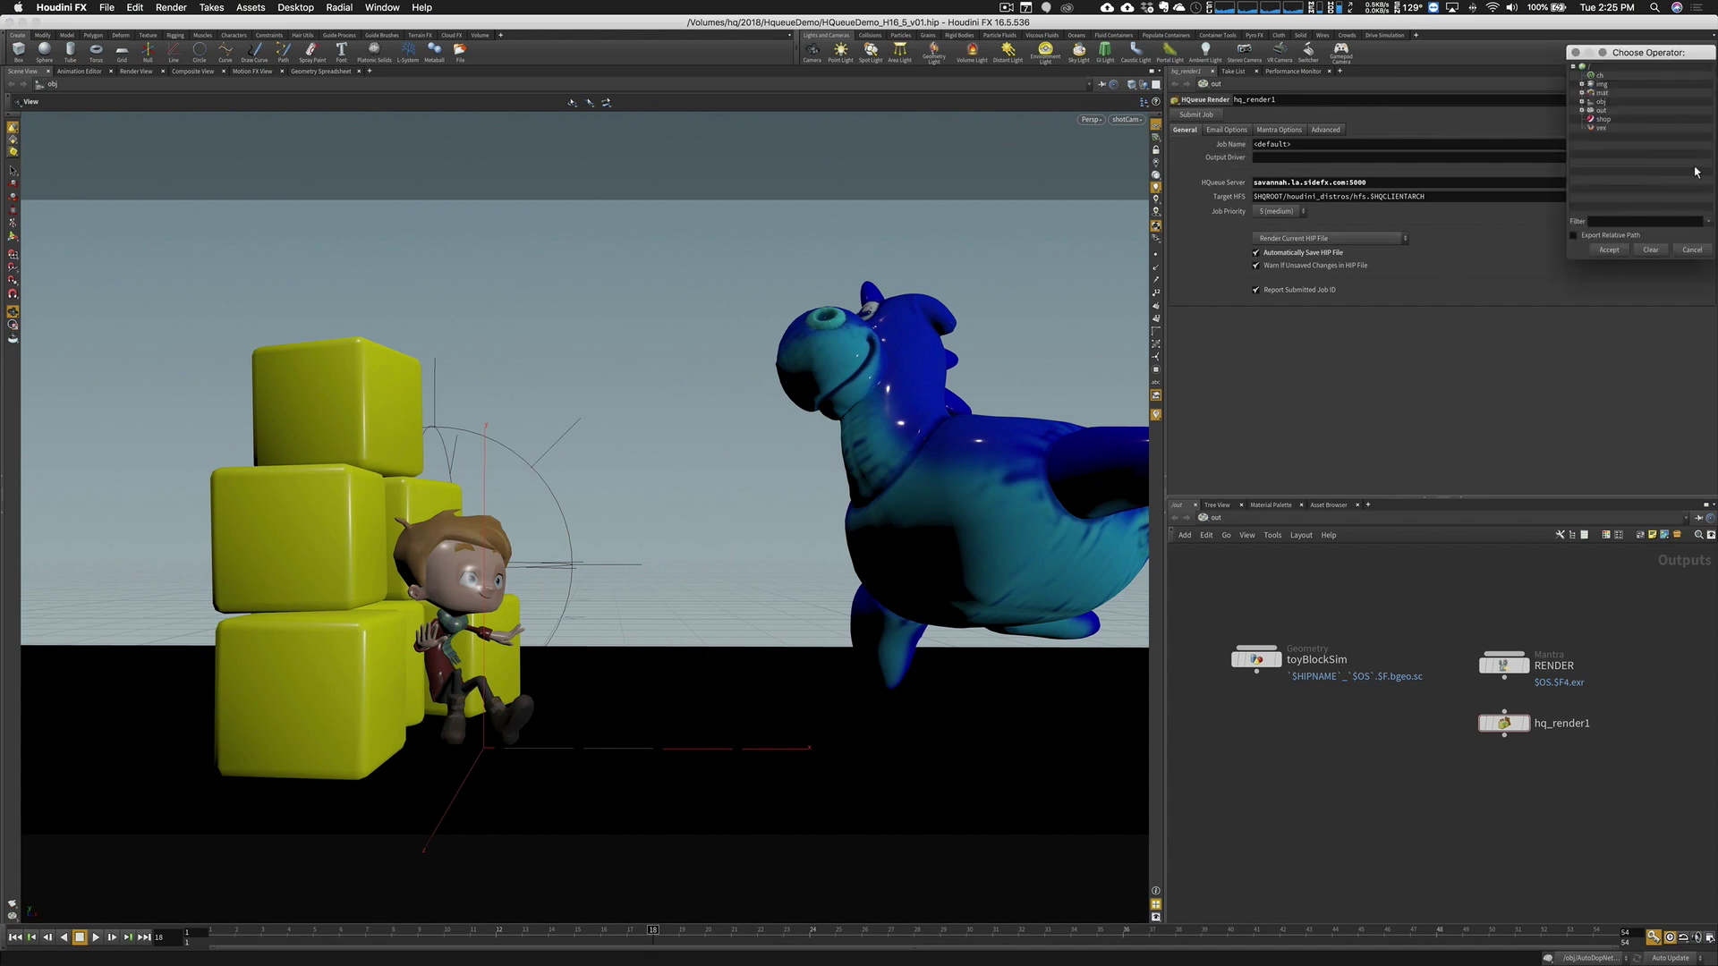
pyautogui.click(1689, 250)
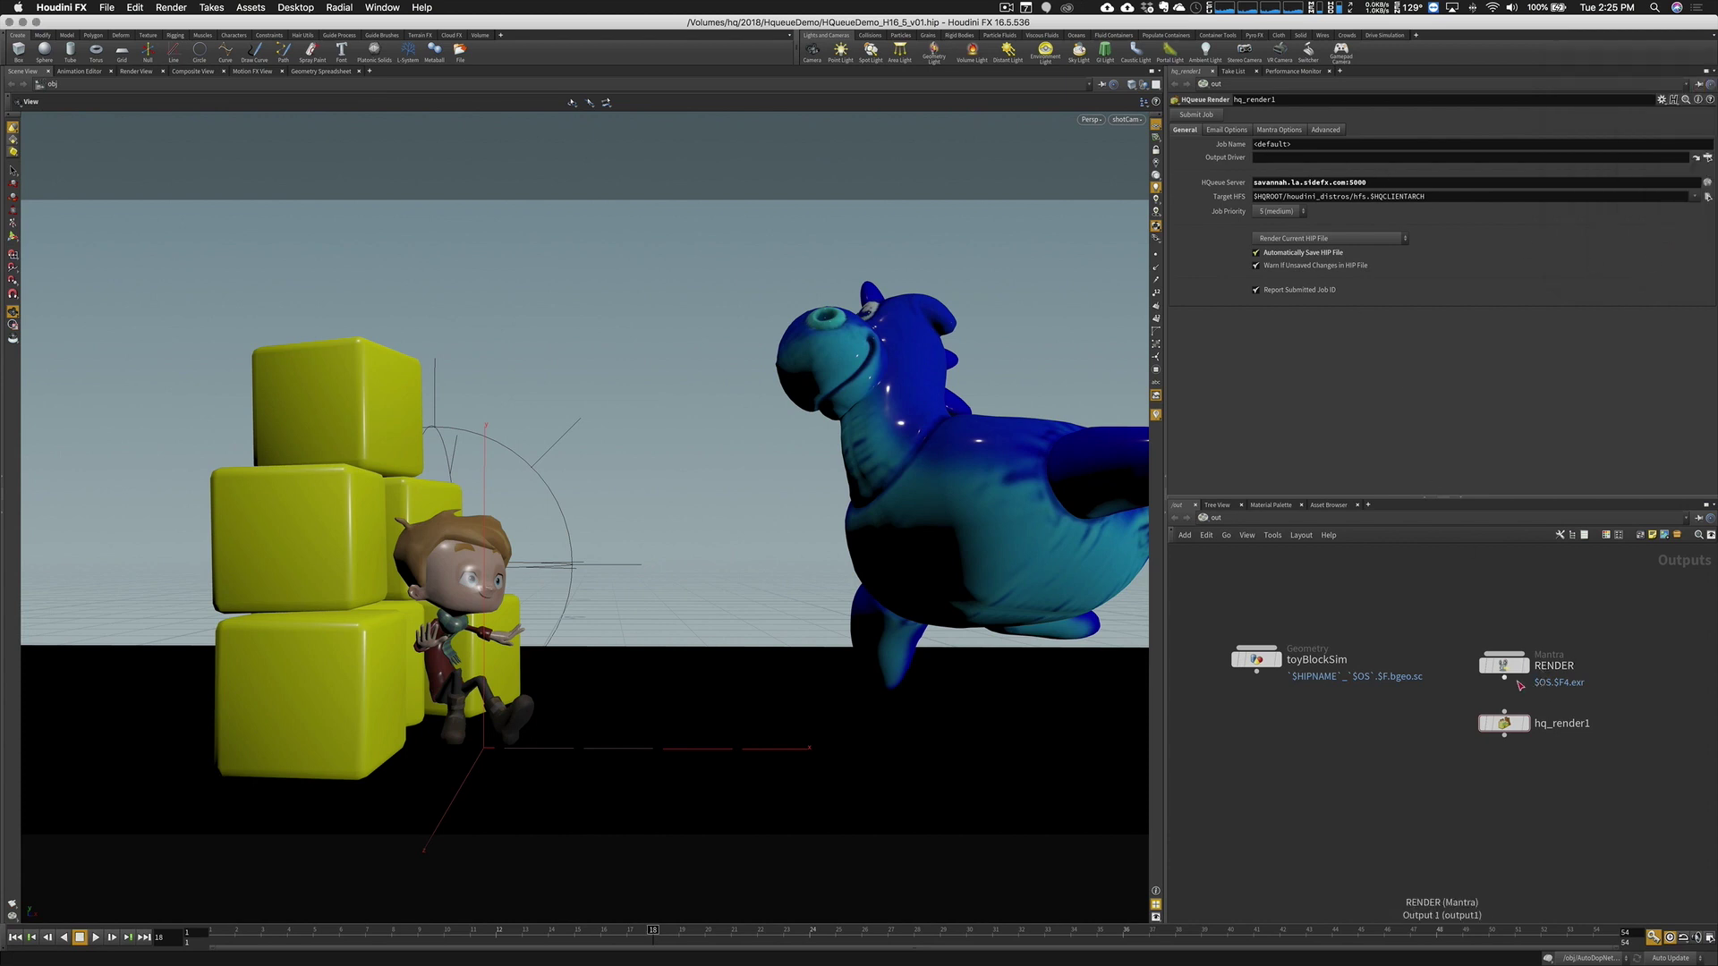
pyautogui.moveTo(1504, 677); pyautogui.dragTo(1504, 713)
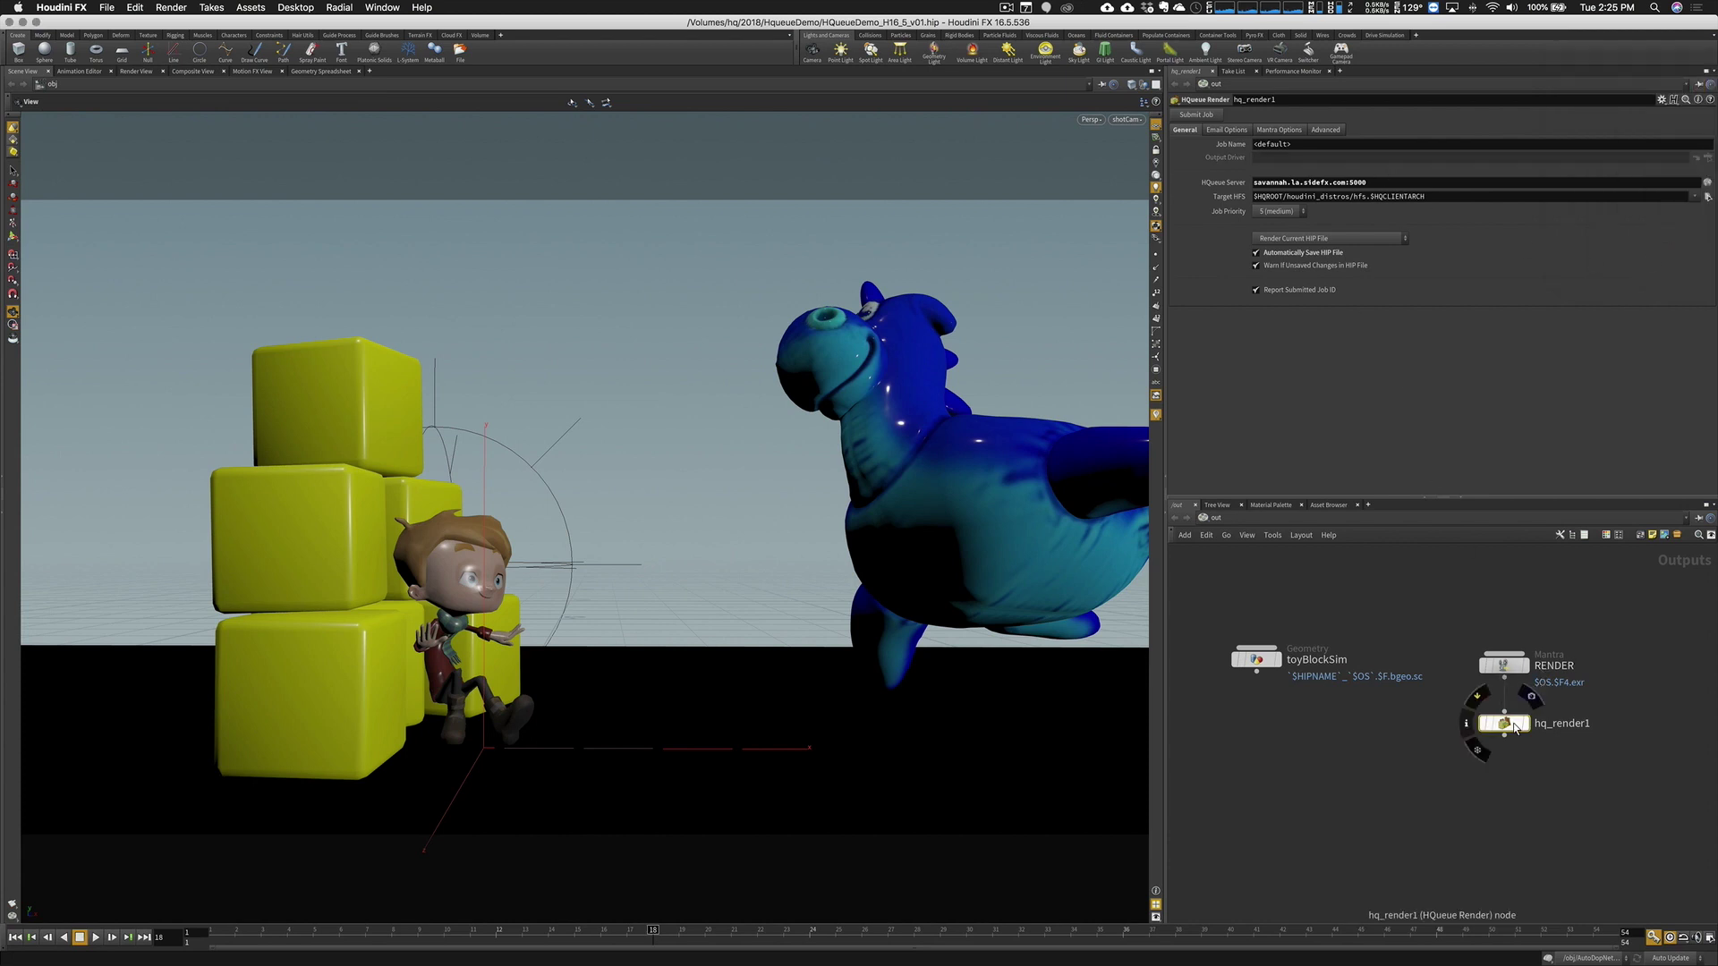
# Submit the hq_render1 job and open the HQueue jobs page from the confirmation message
pyautogui.click(1197, 115)
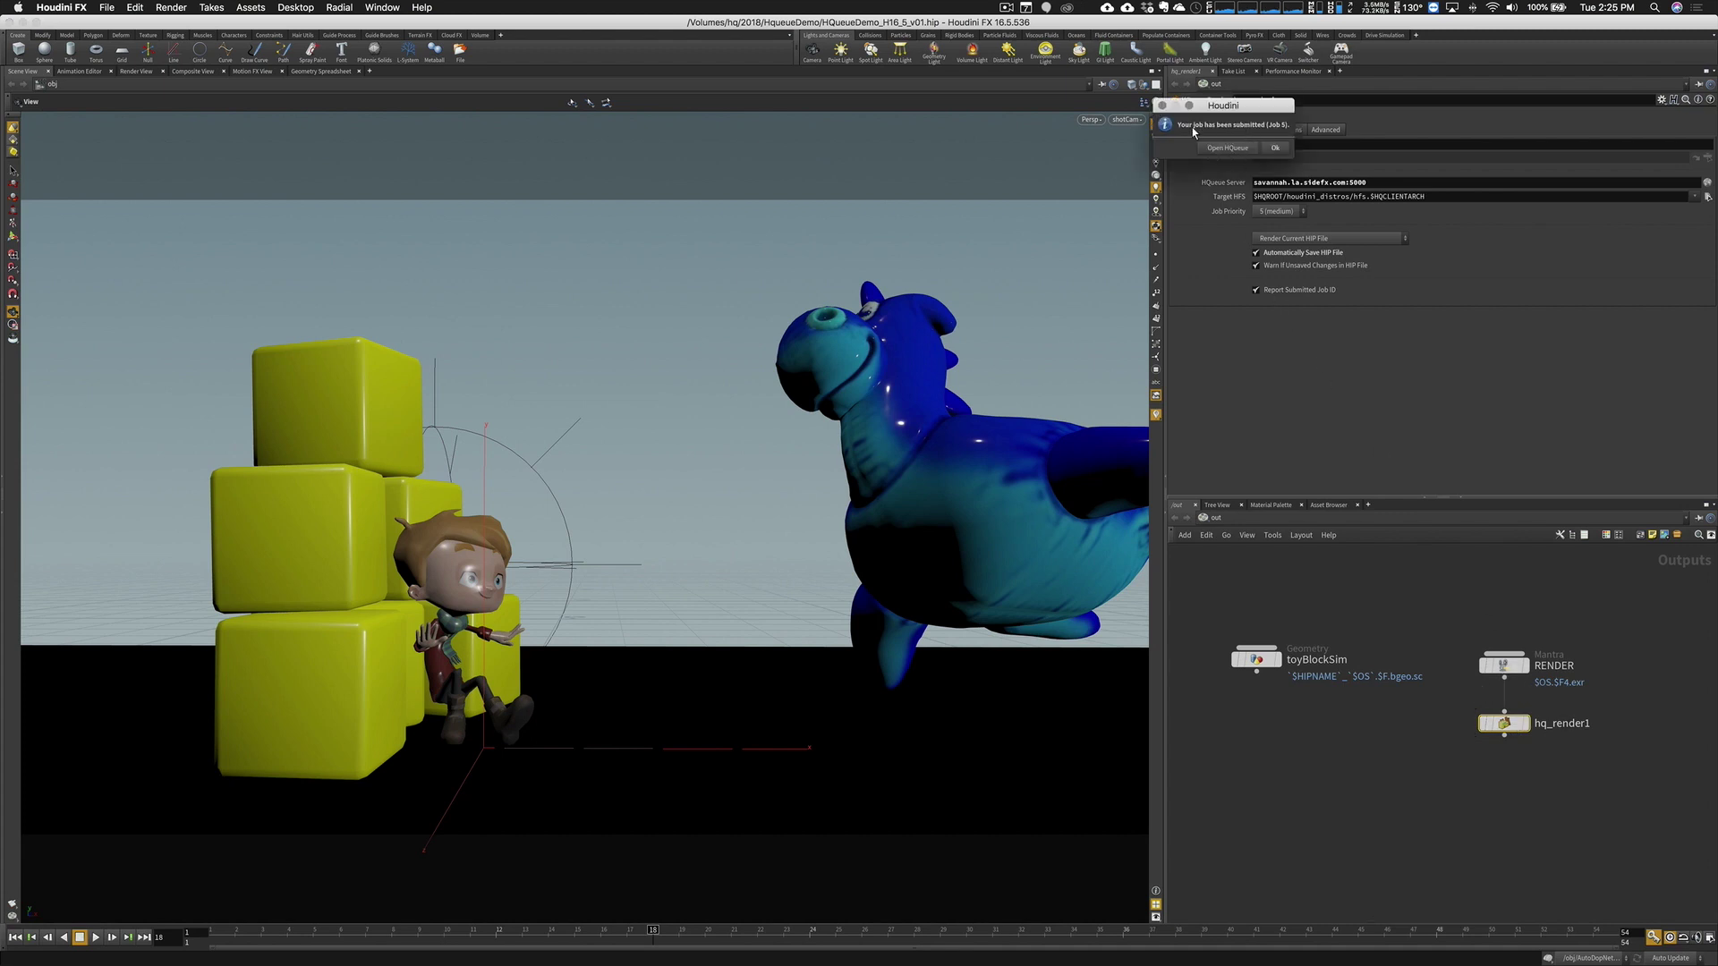
pyautogui.moveTo(1221, 110); pyautogui.dragTo(940, 192)
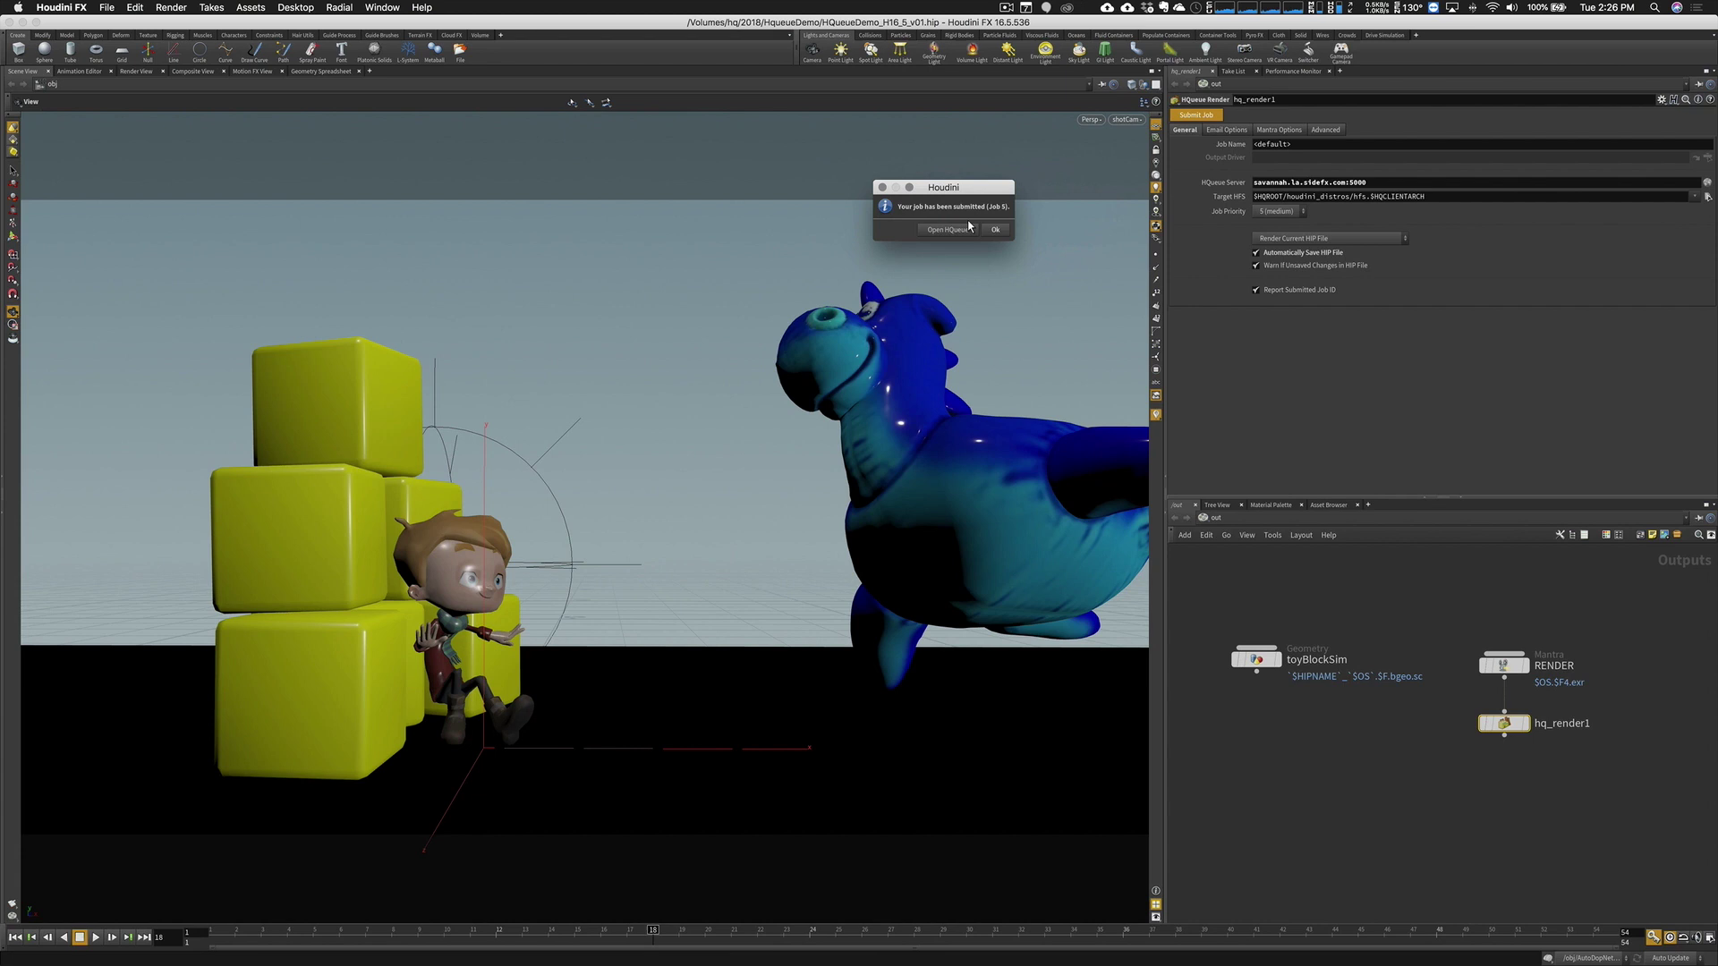
pyautogui.click(946, 230)
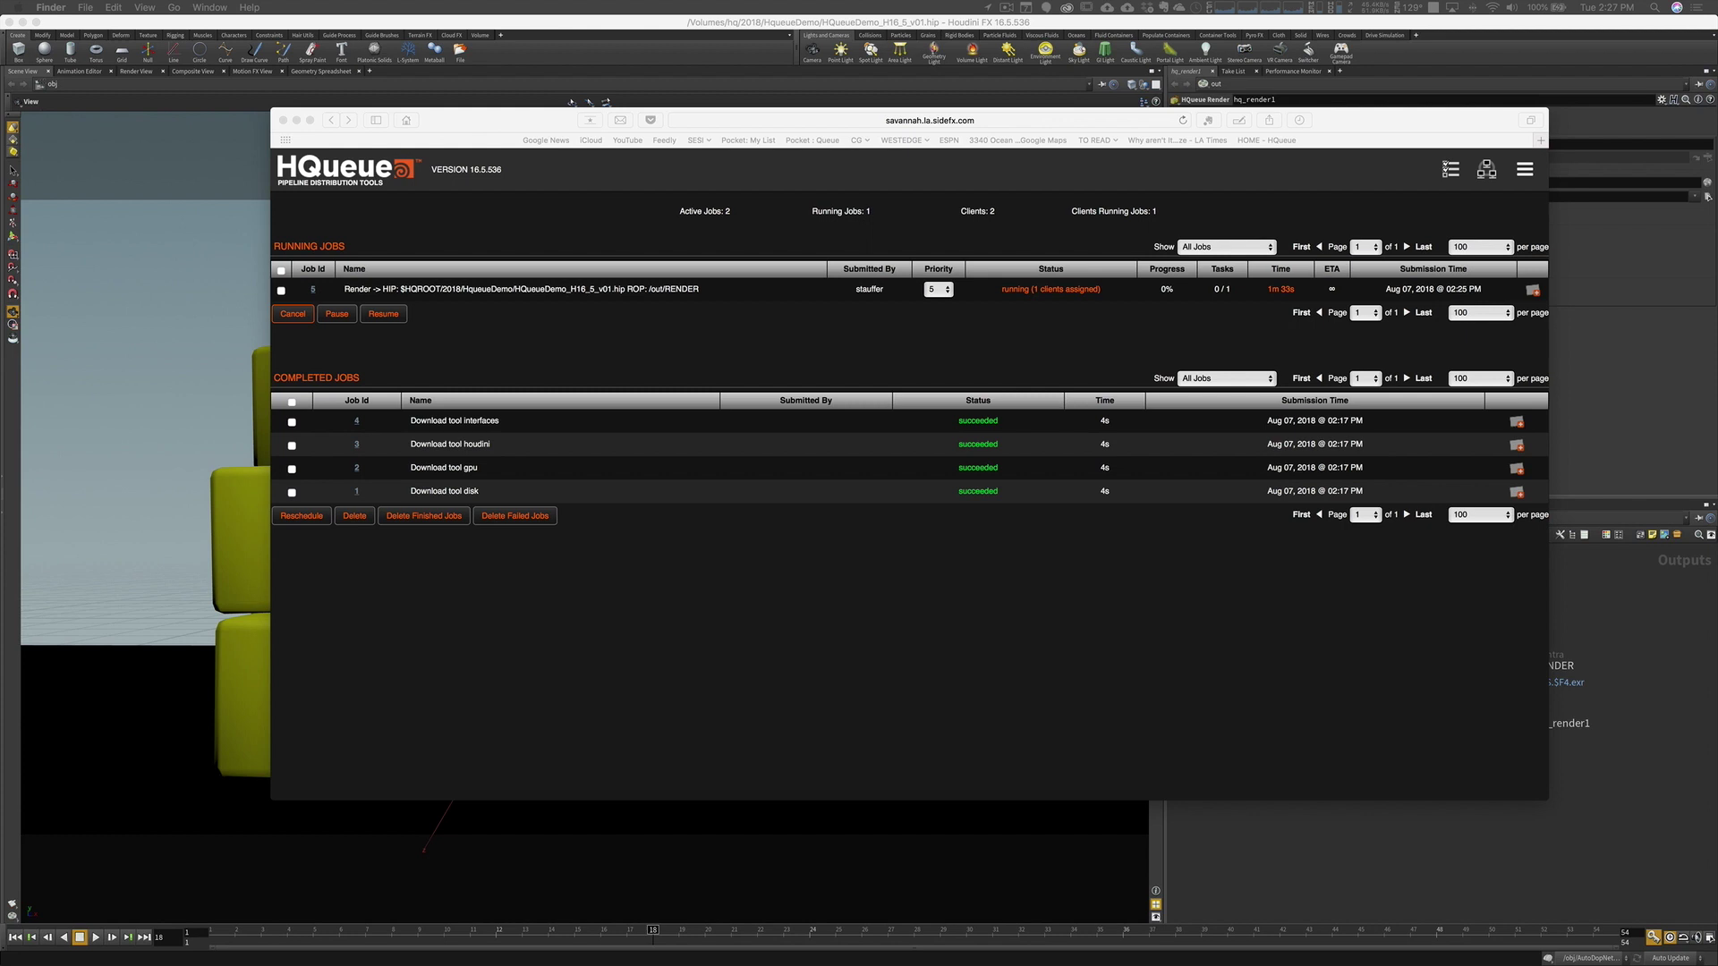
# Open job 5's details, then child job 6 Generate IFDs to see its output log
pyautogui.click(314, 292)
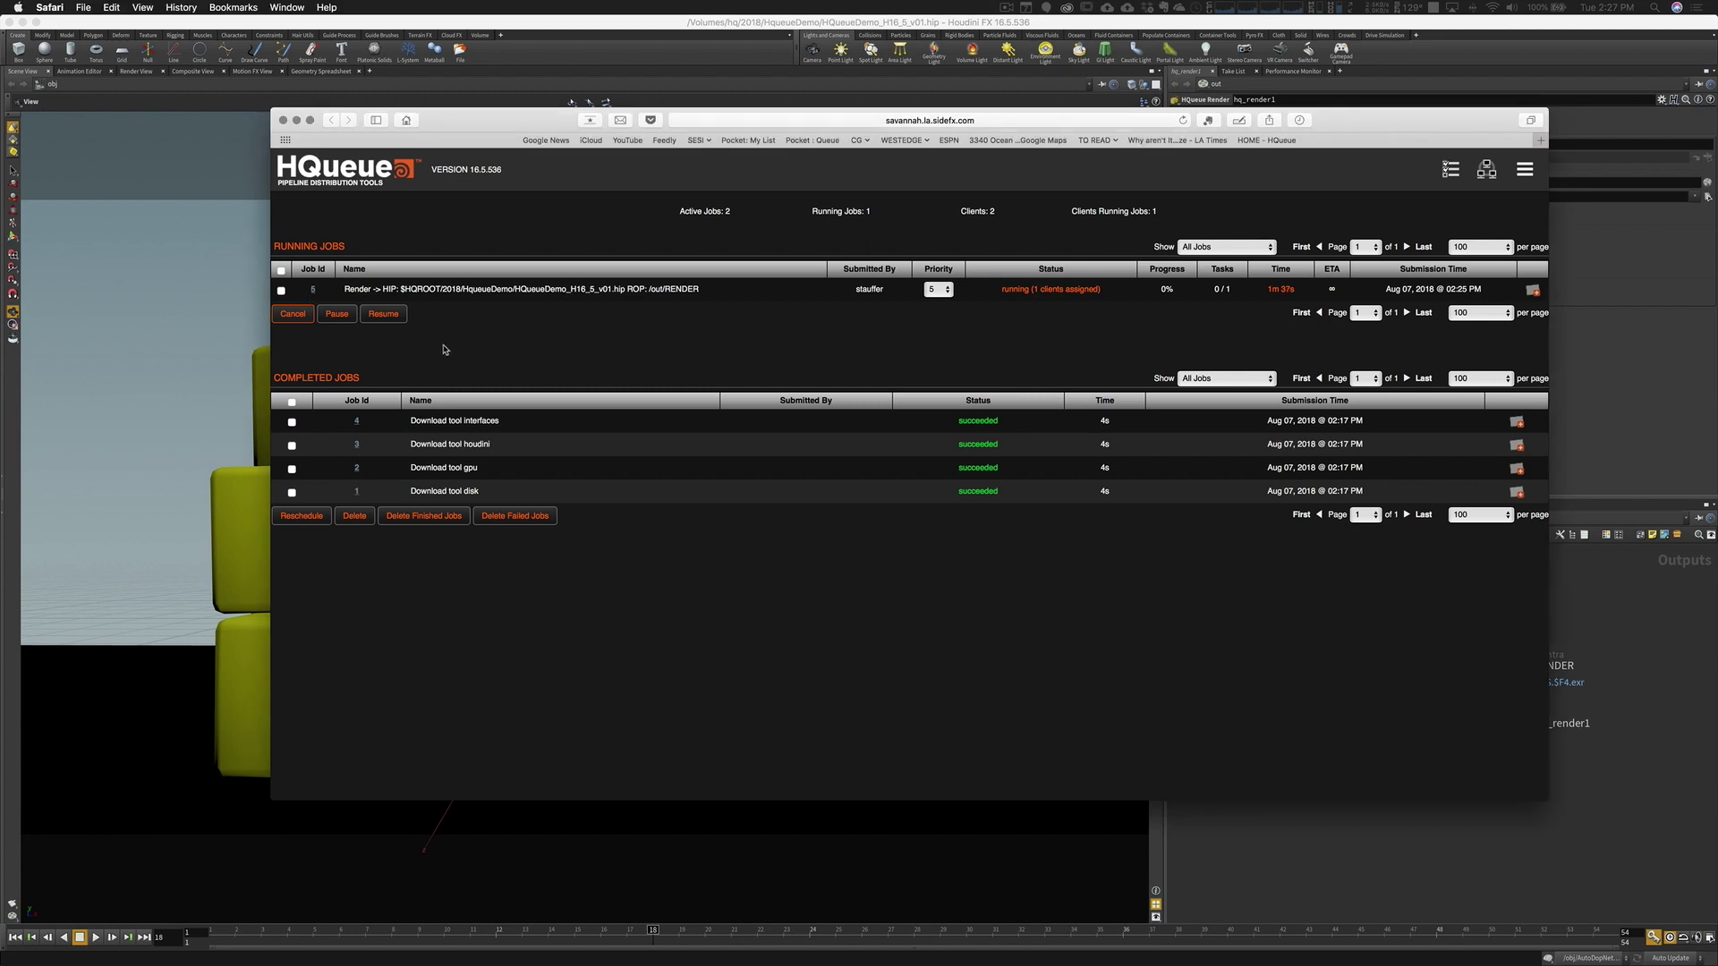
pyautogui.click(313, 291)
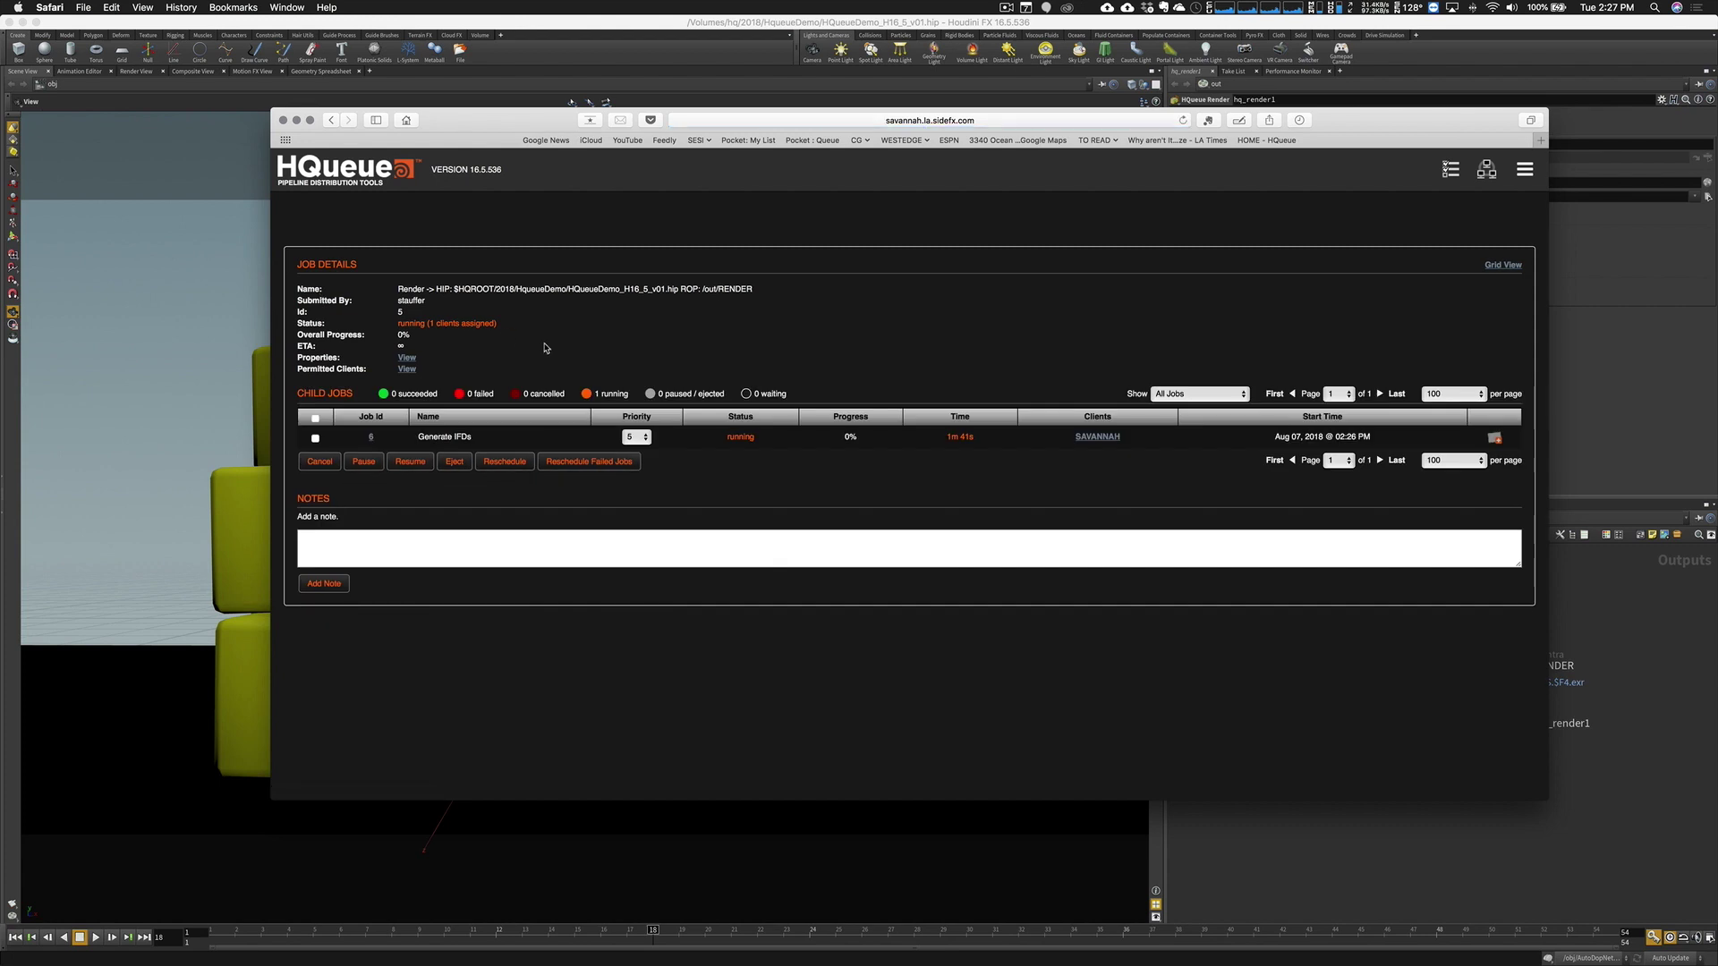
pyautogui.click(370, 437)
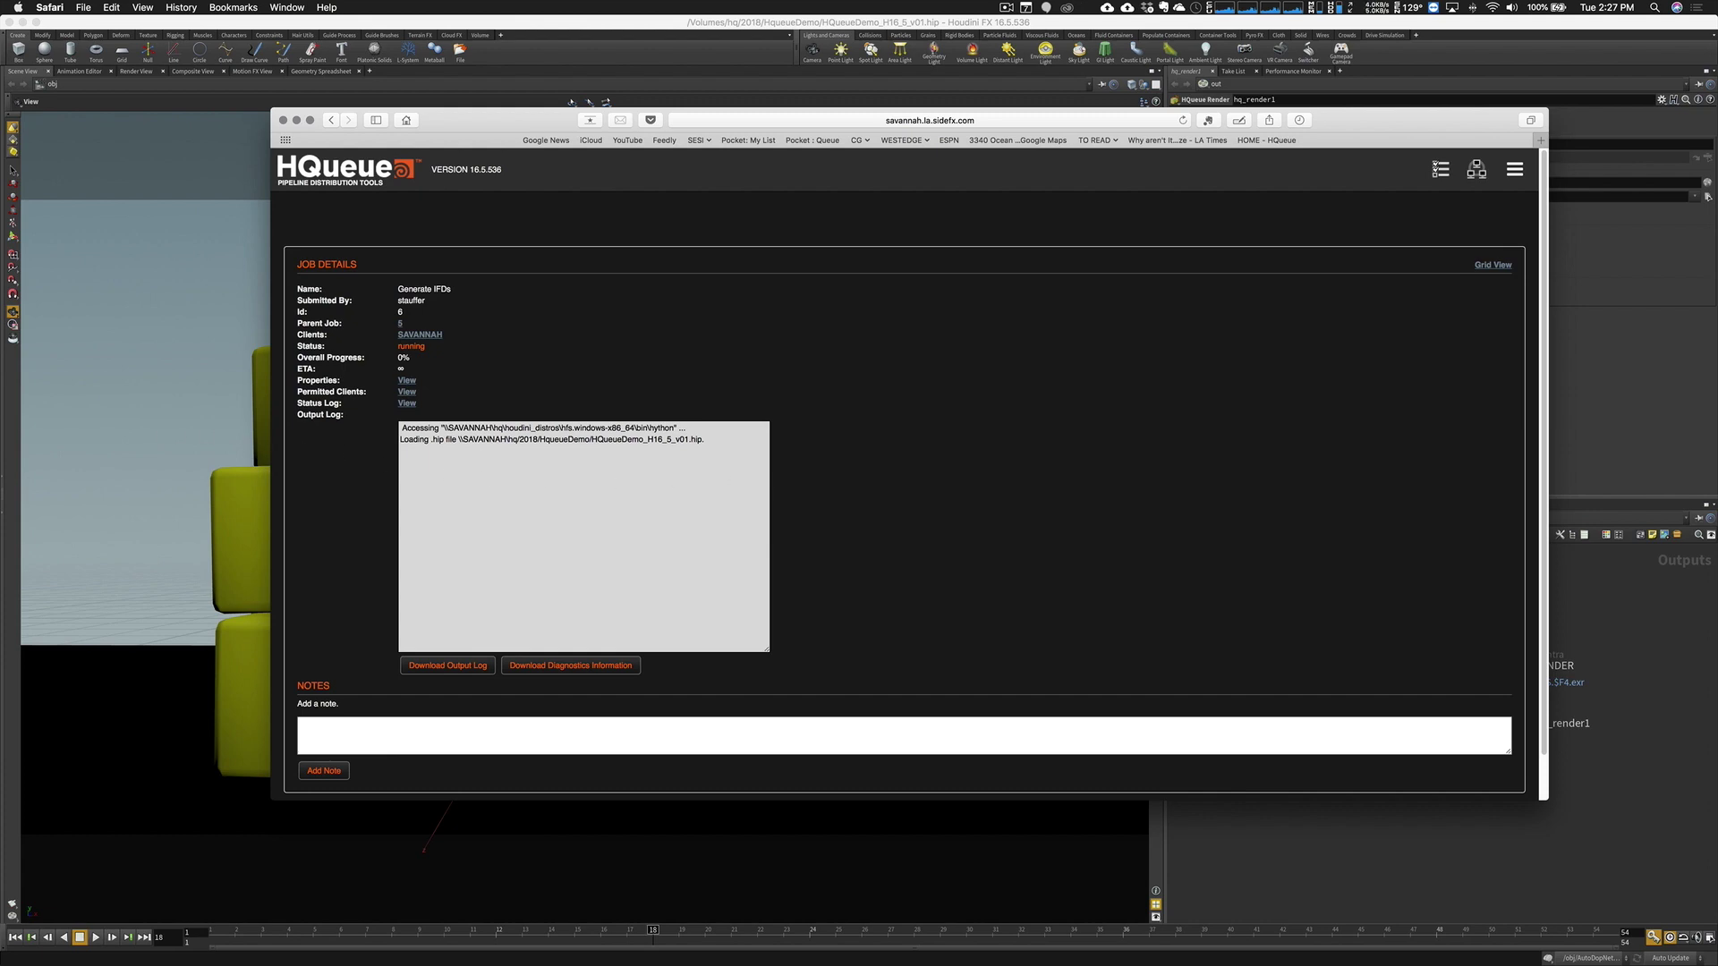
pyautogui.press('super+Tab')
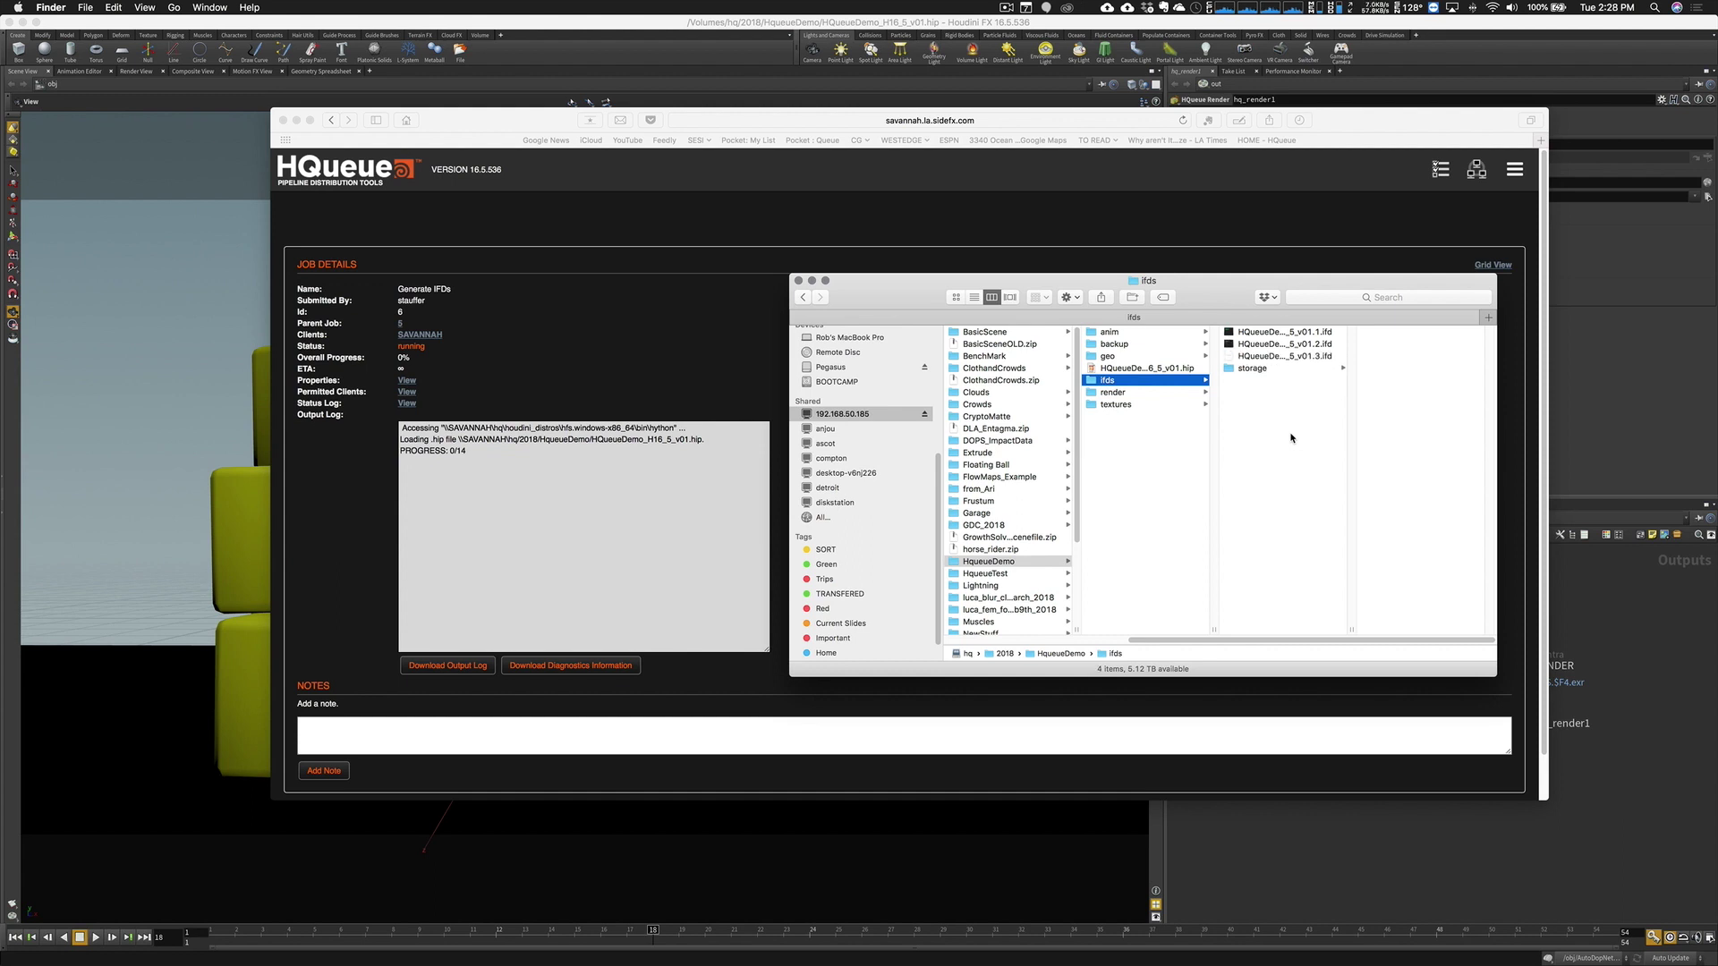
# Browse render > HQueueDemo_H16_5_v01 > RENDER in Finder, then go back to the ifds folder
pyautogui.click(1157, 393)
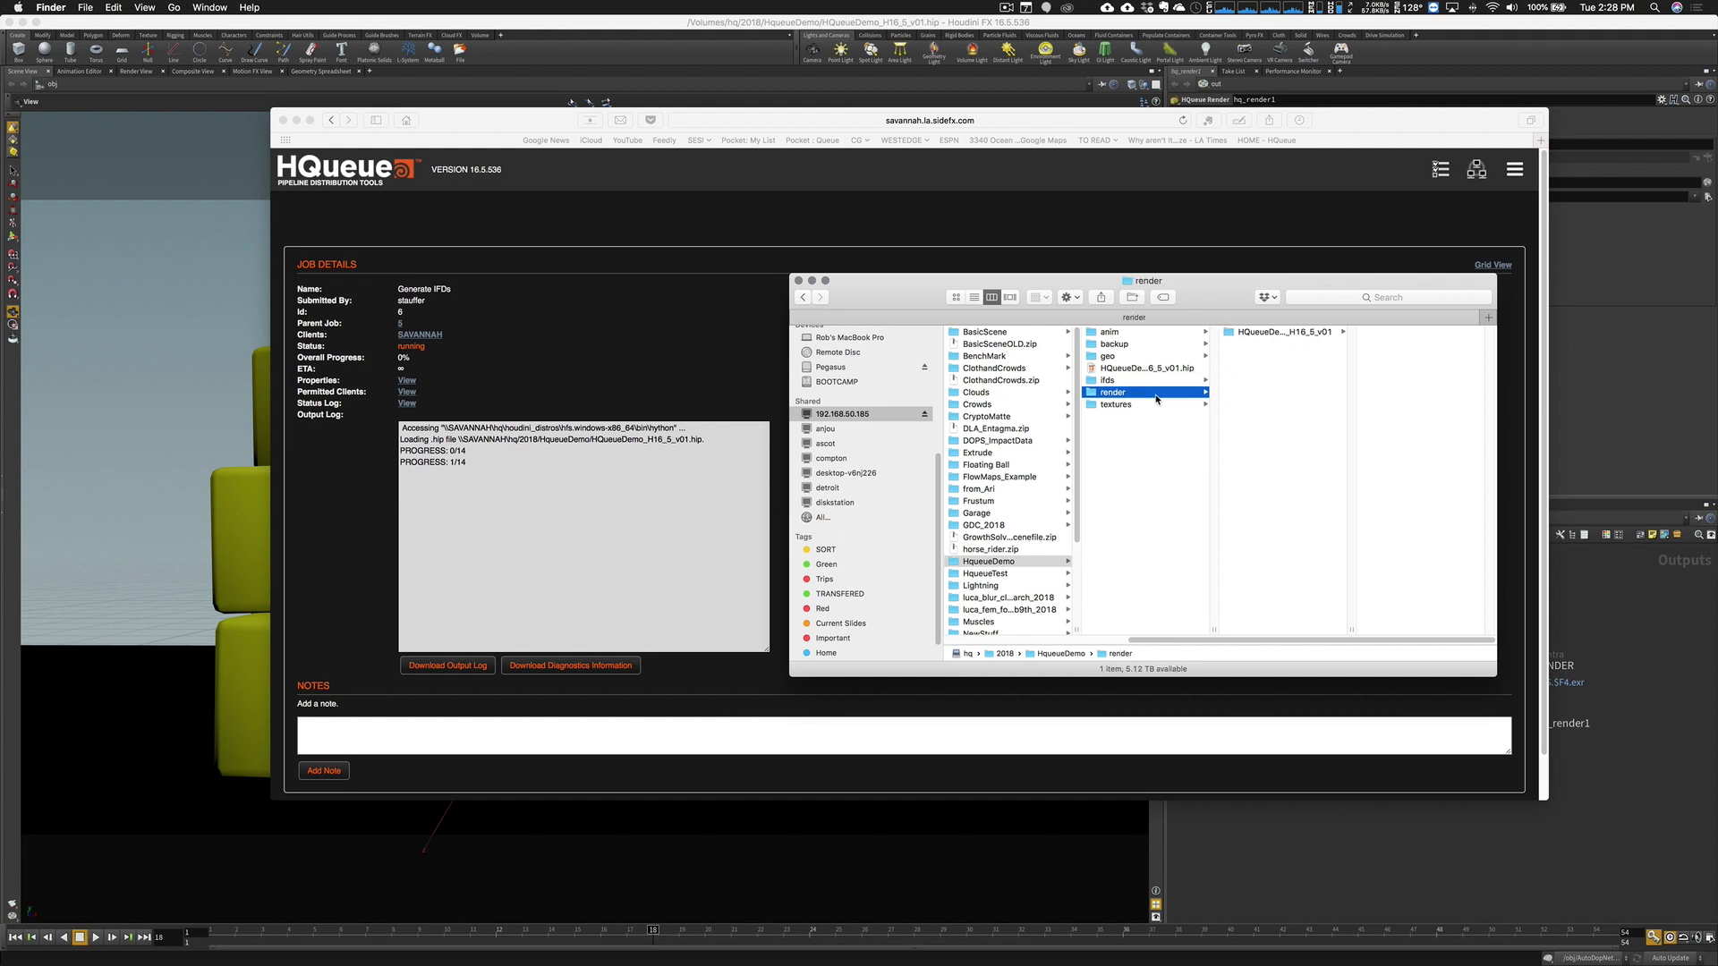
pyautogui.click(1269, 334)
pyautogui.click(1393, 335)
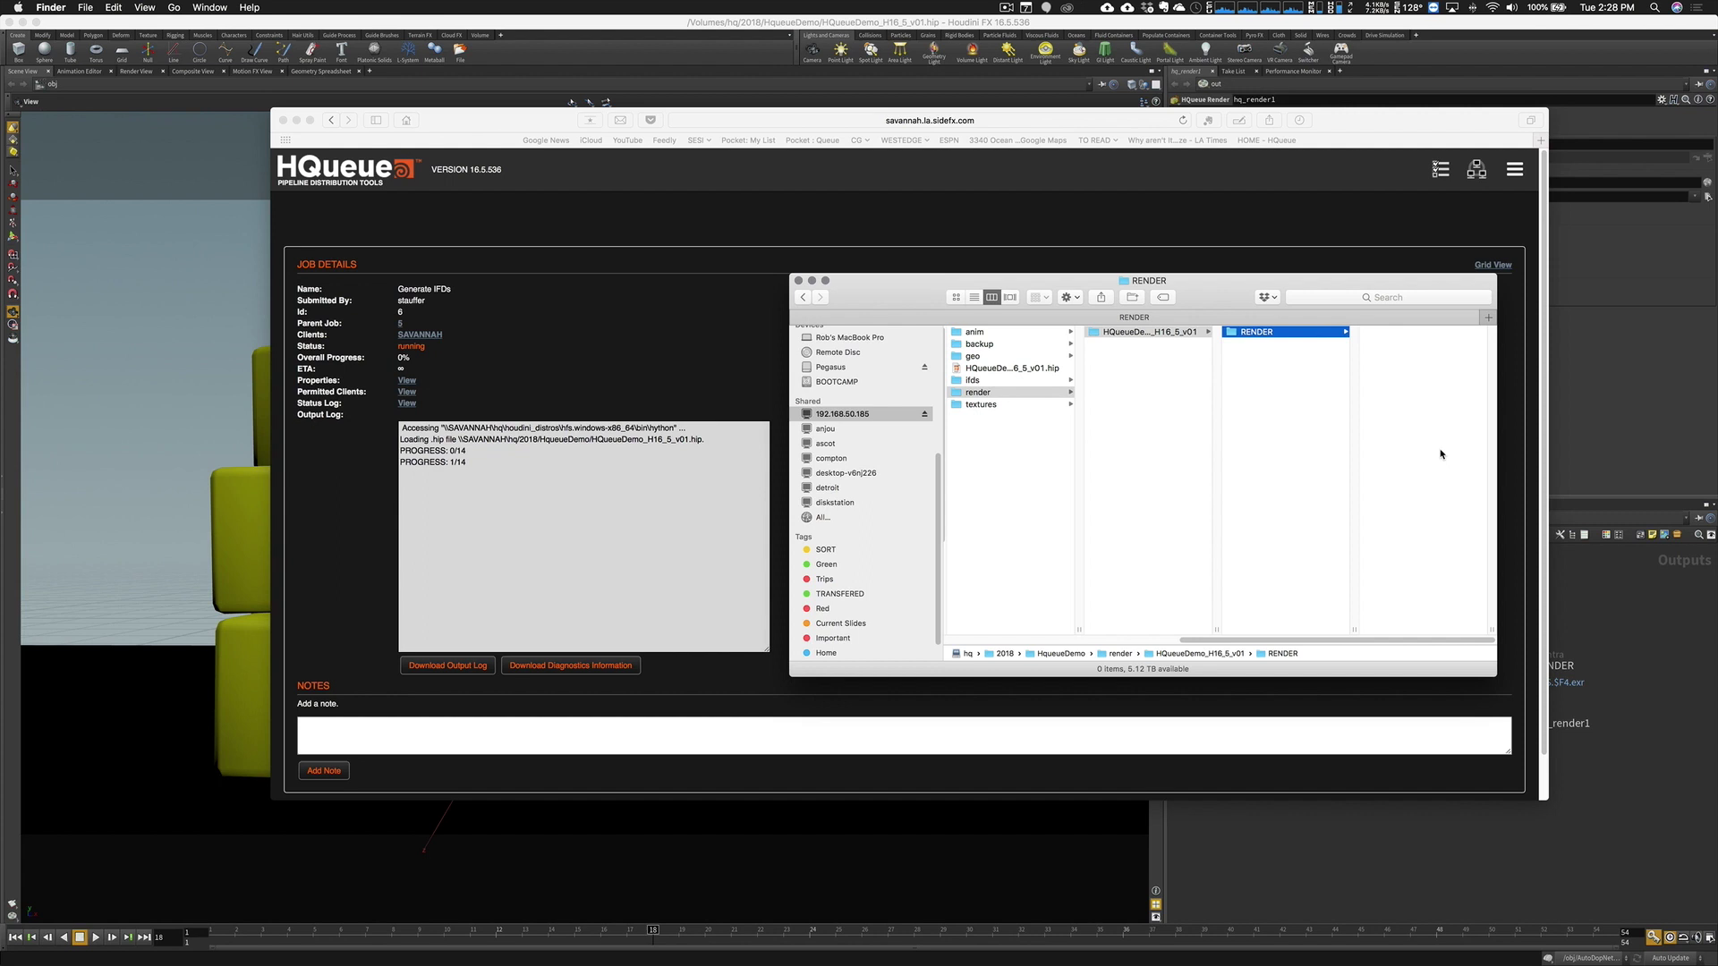
pyautogui.press('super+bracketleft')
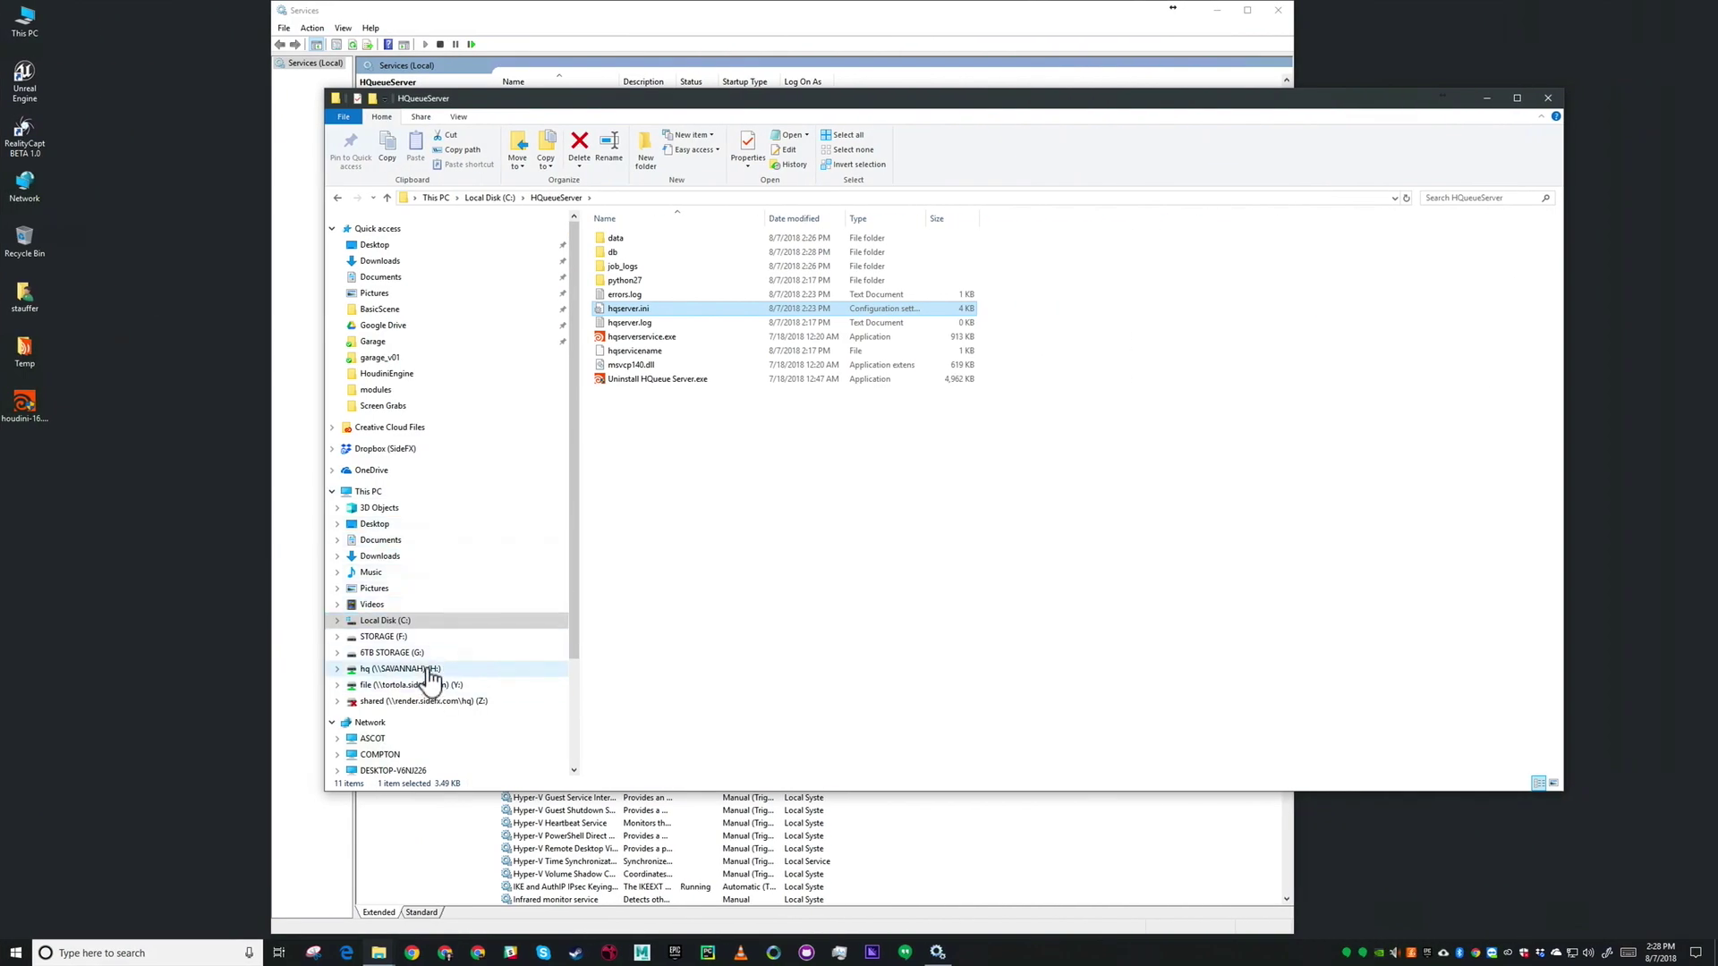
# Inspect houdini_distros and projects on the H: drive, then delete the empty projects folder
pyautogui.click(419, 669)
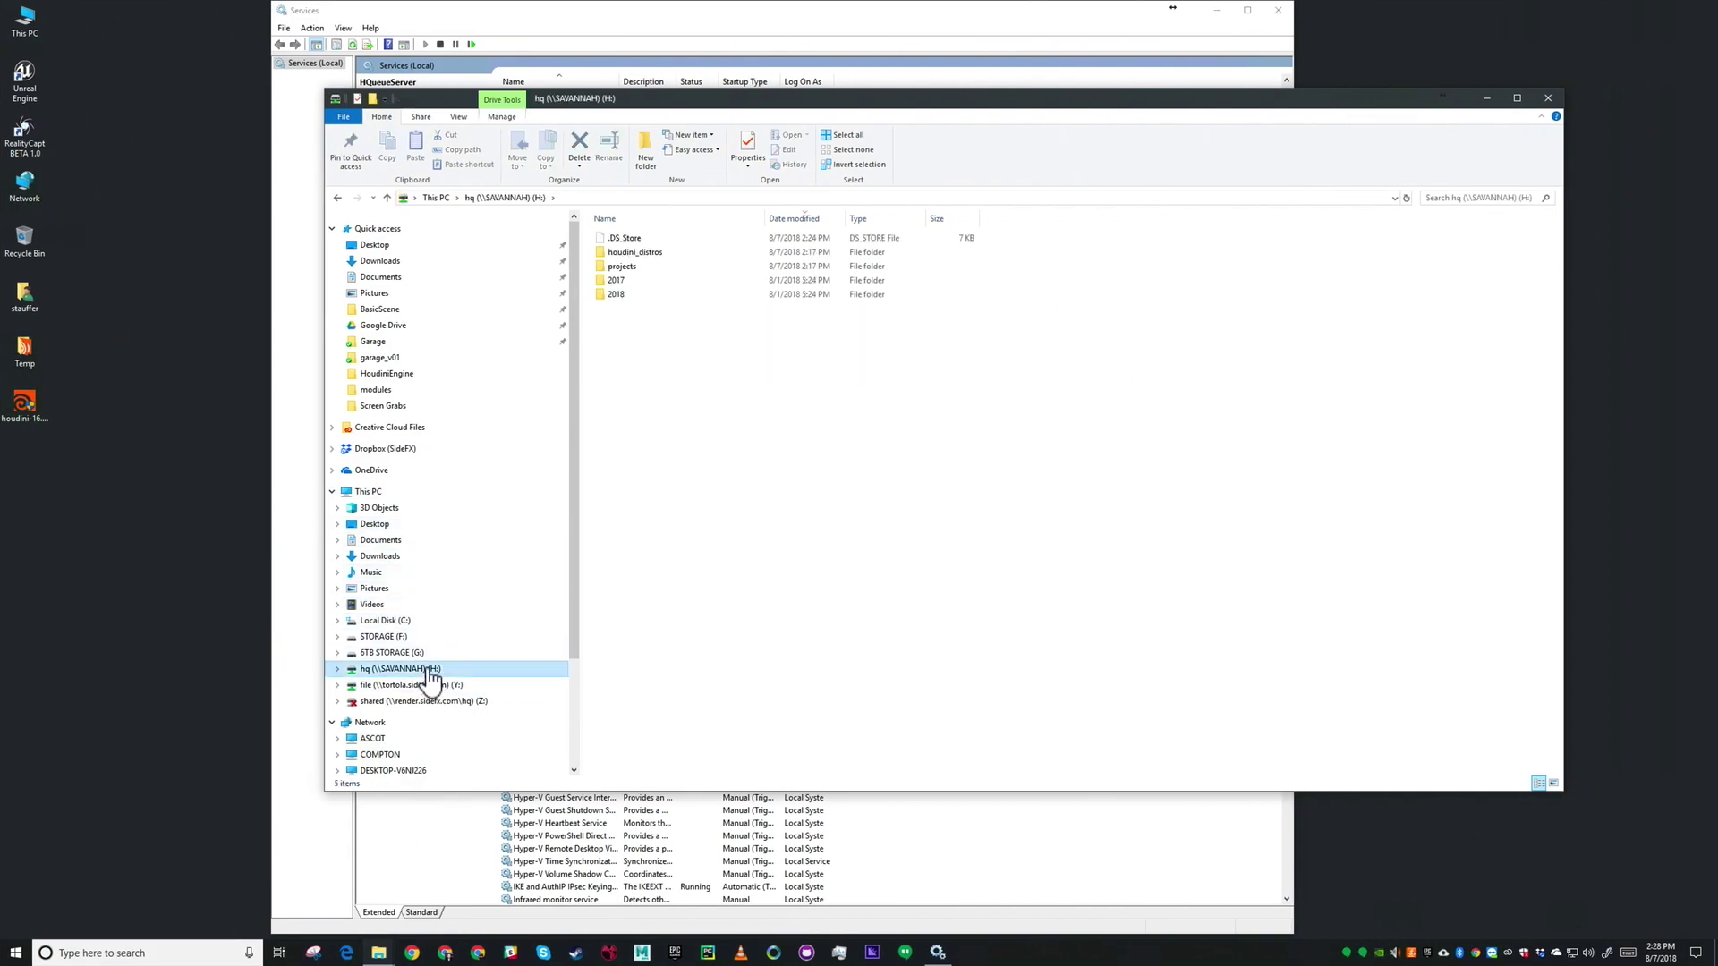
pyautogui.doubleClick(651, 253)
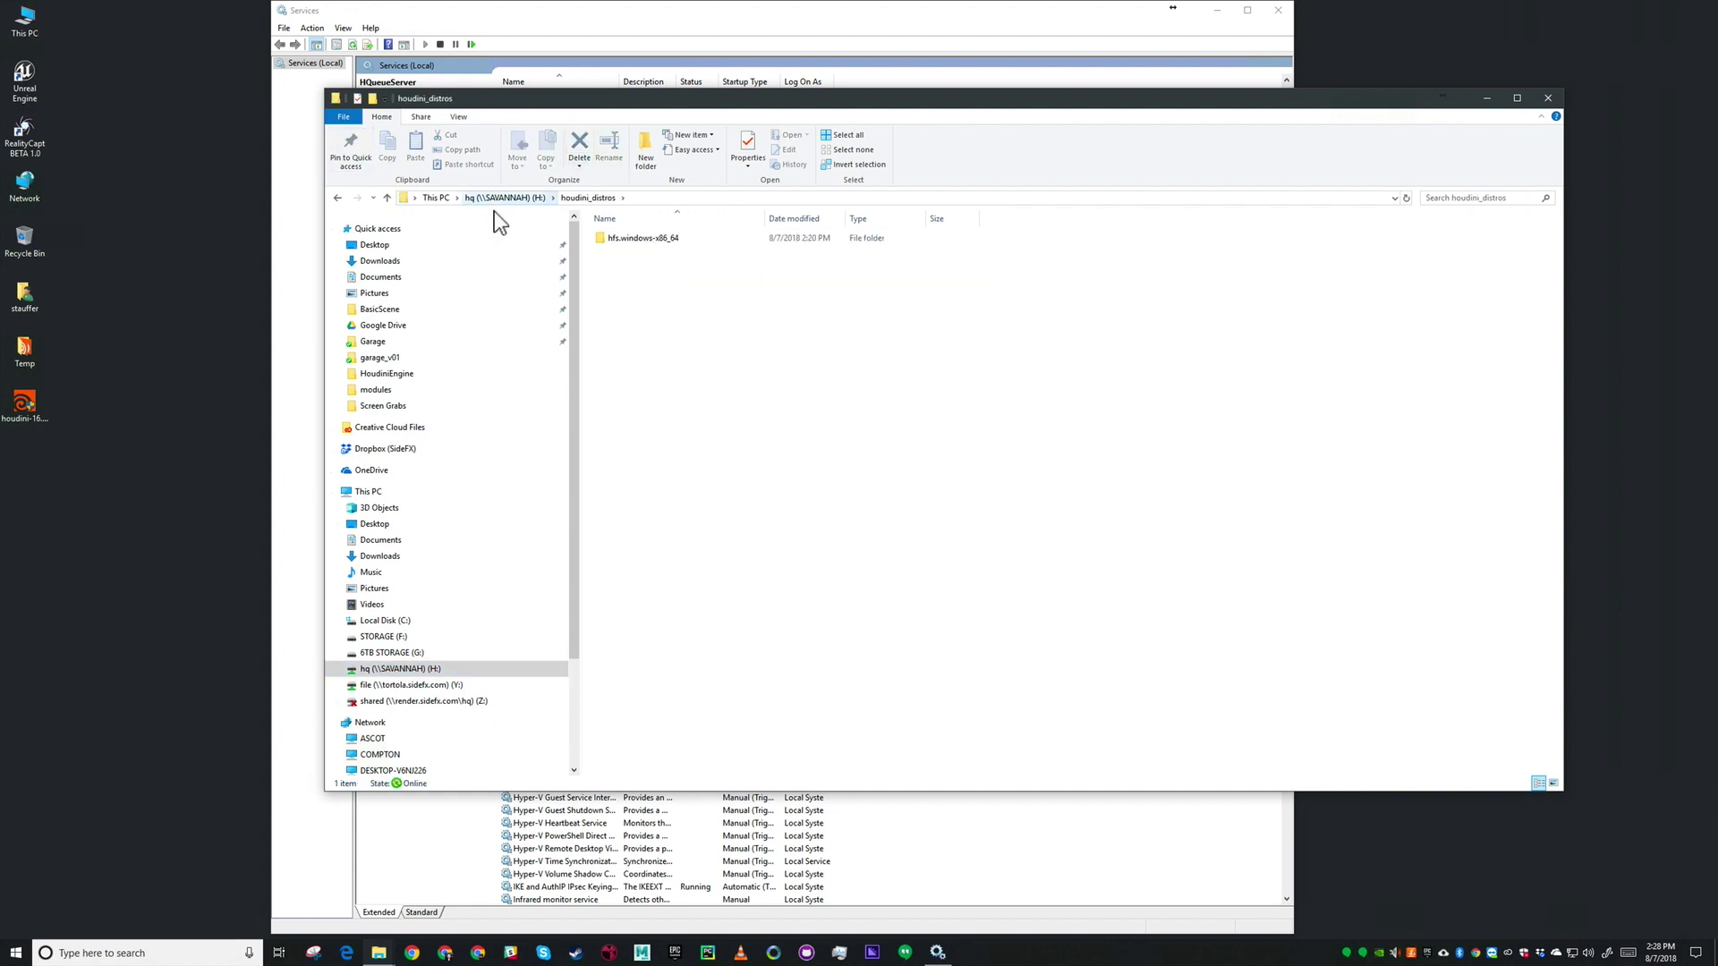
pyautogui.click(534, 197)
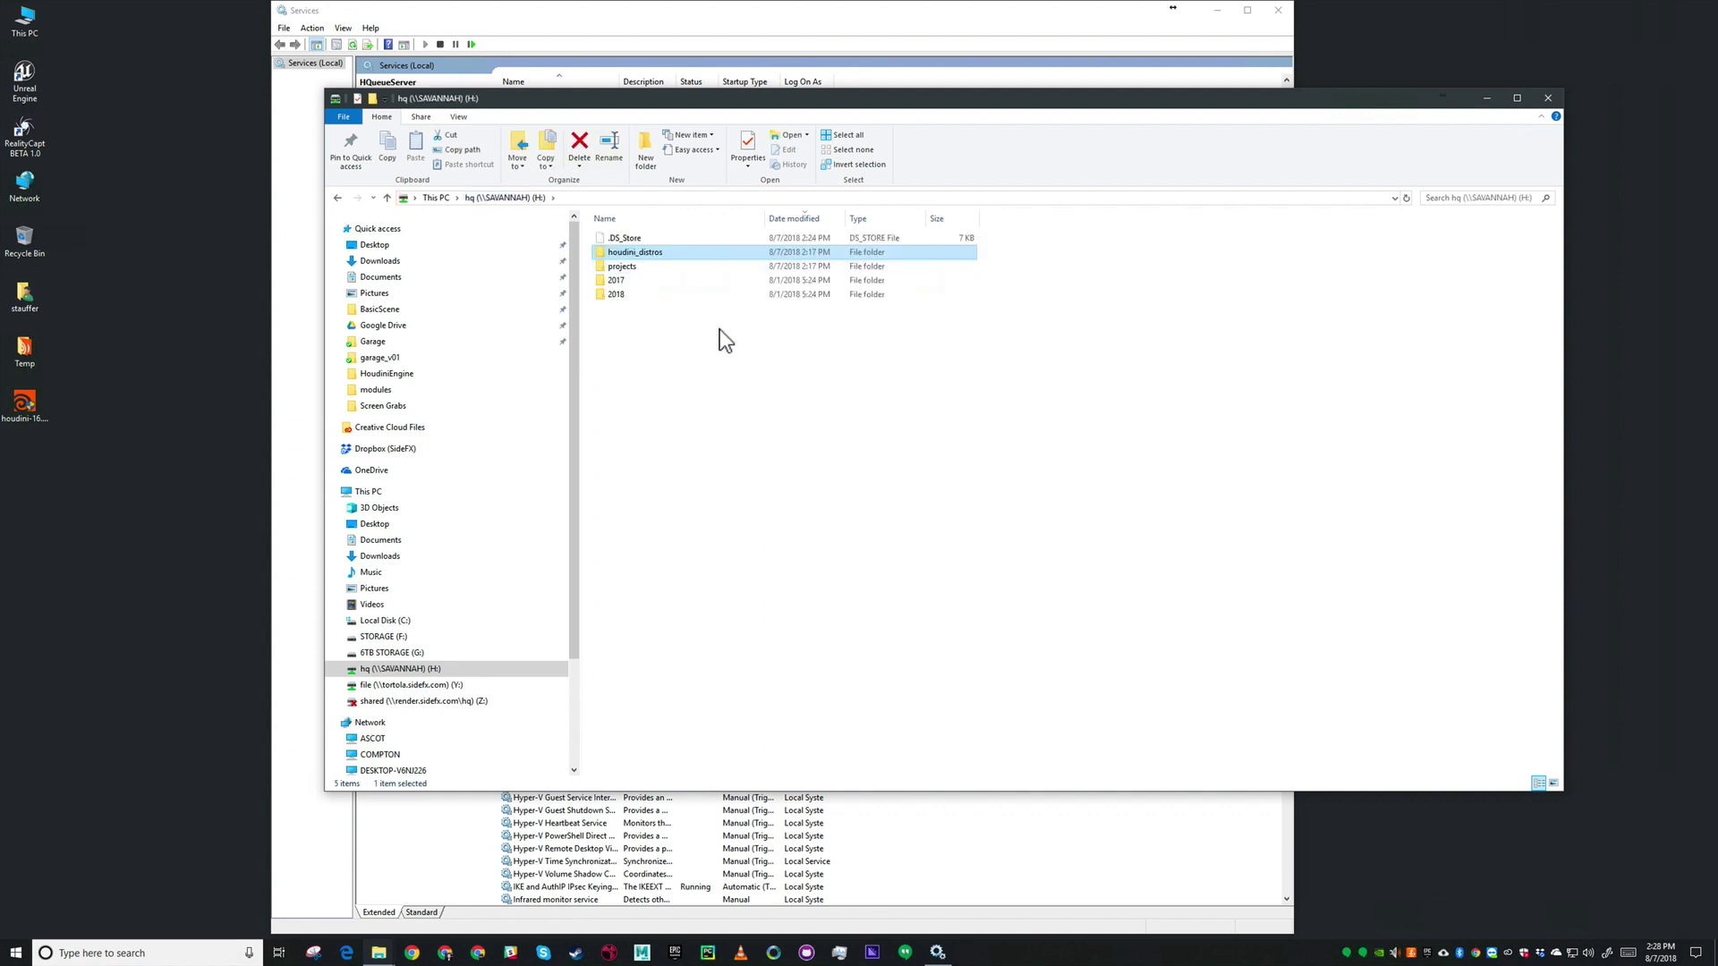
pyautogui.click(637, 267)
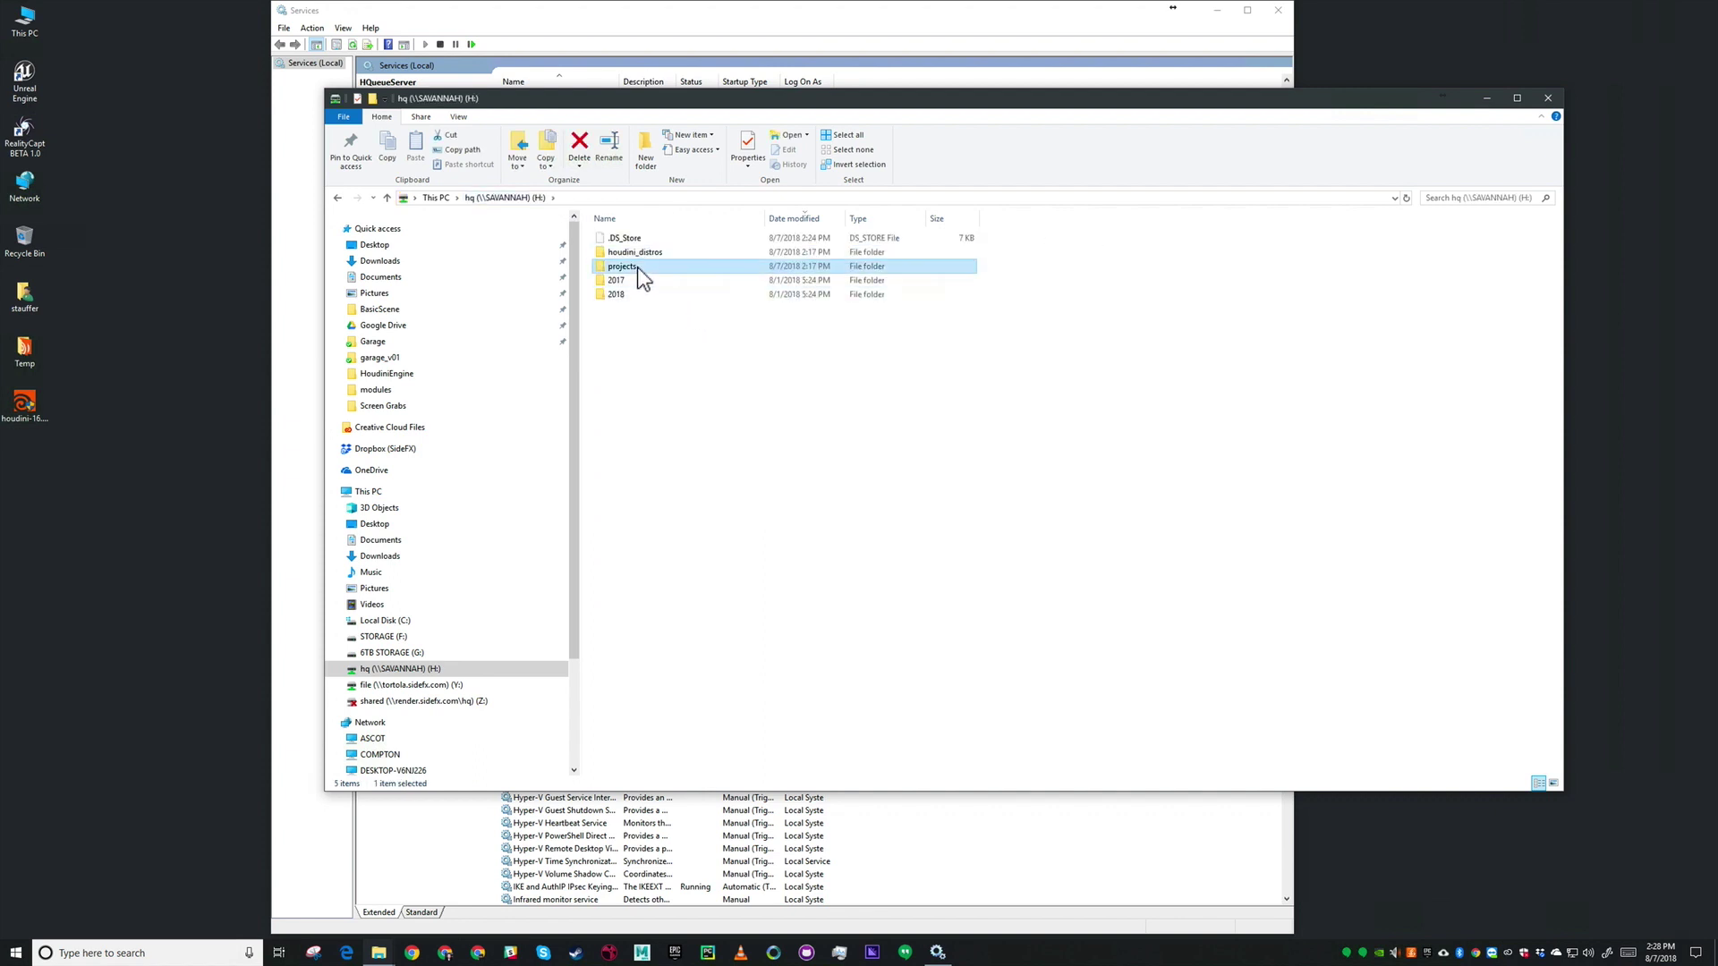
pyautogui.doubleClick(637, 266)
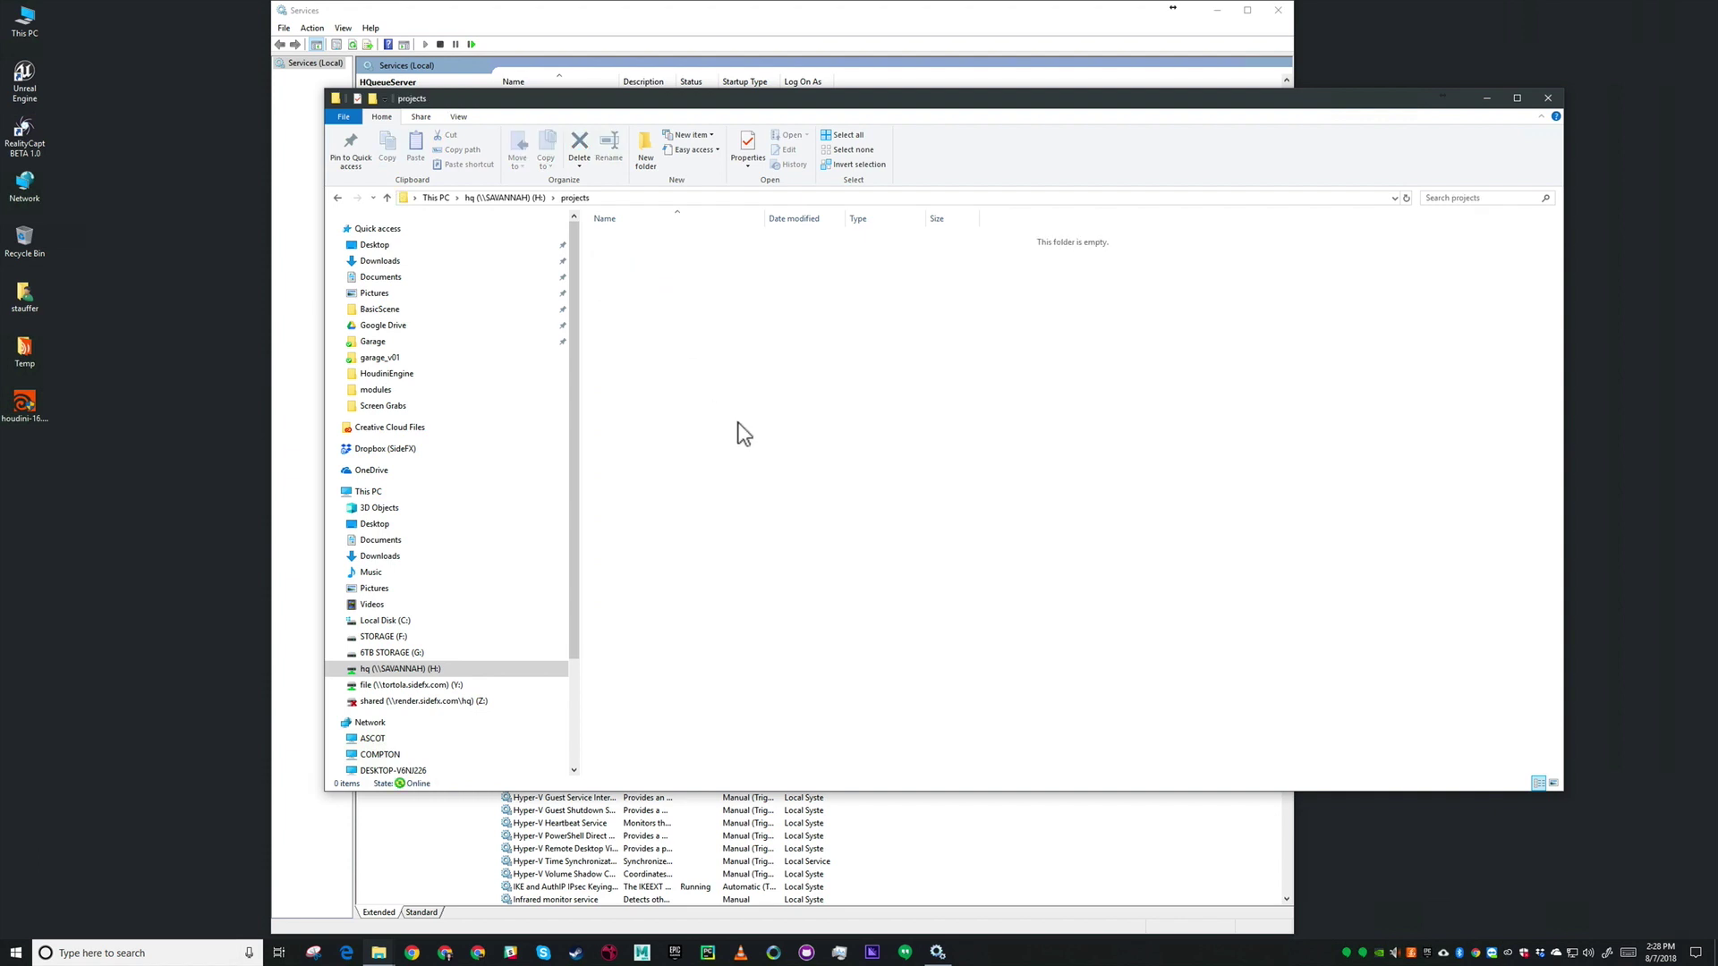
pyautogui.click(506, 198)
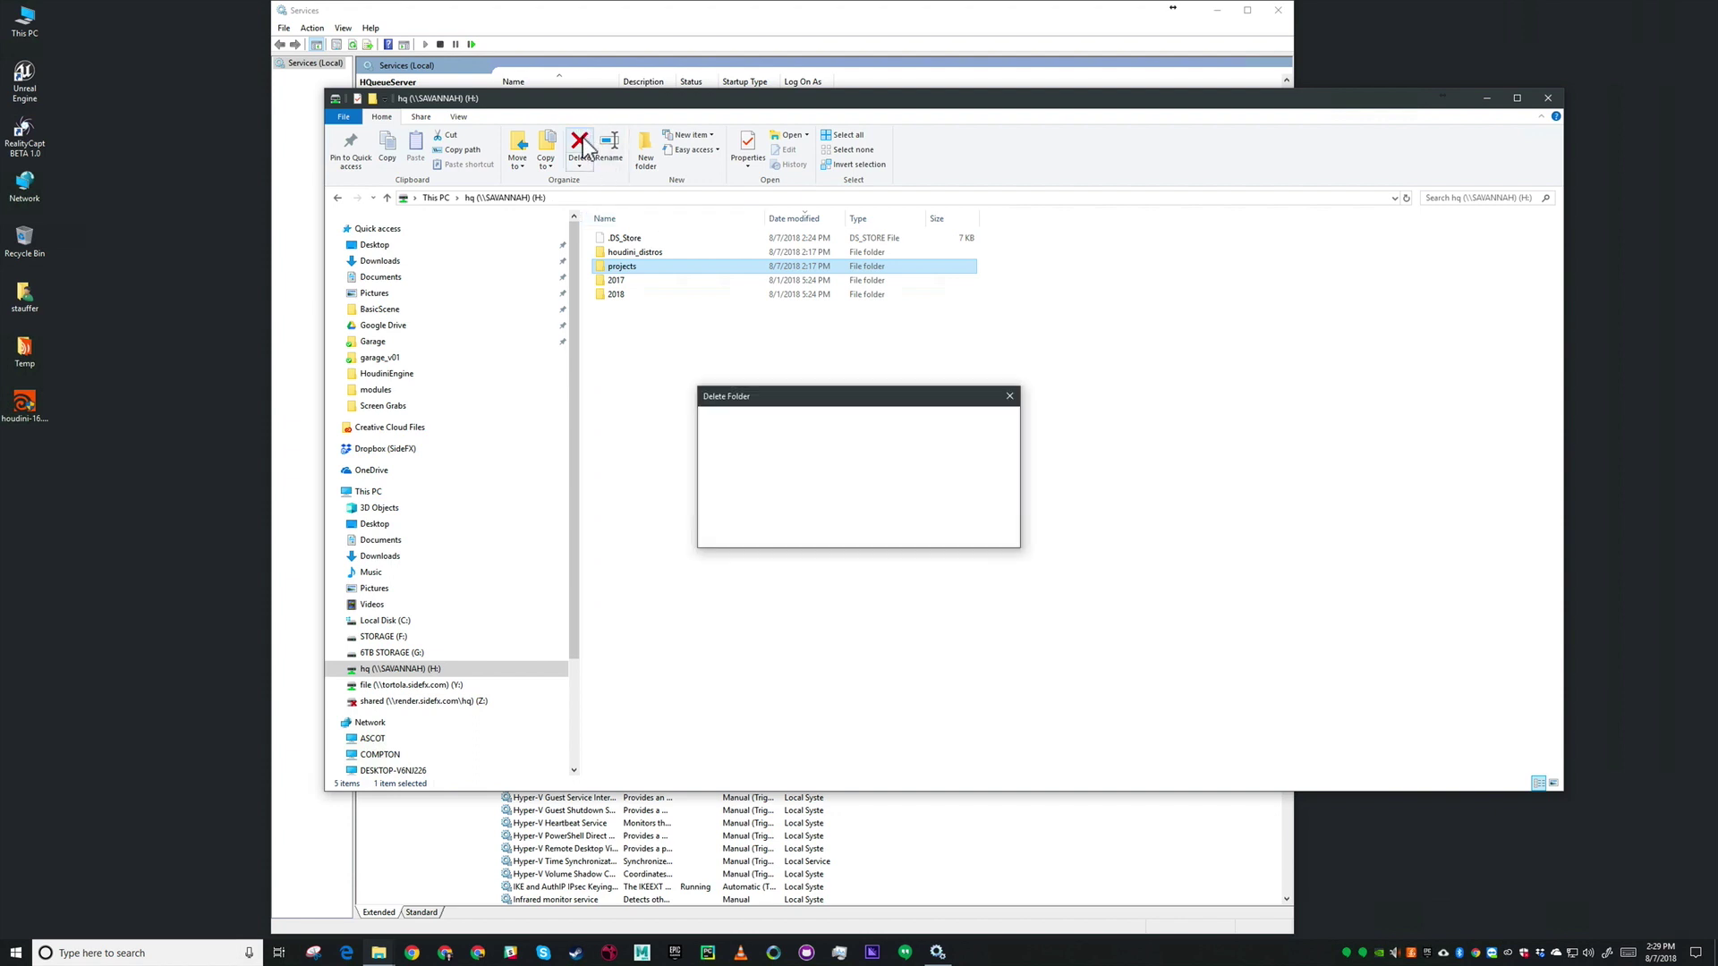
pyautogui.click(925, 533)
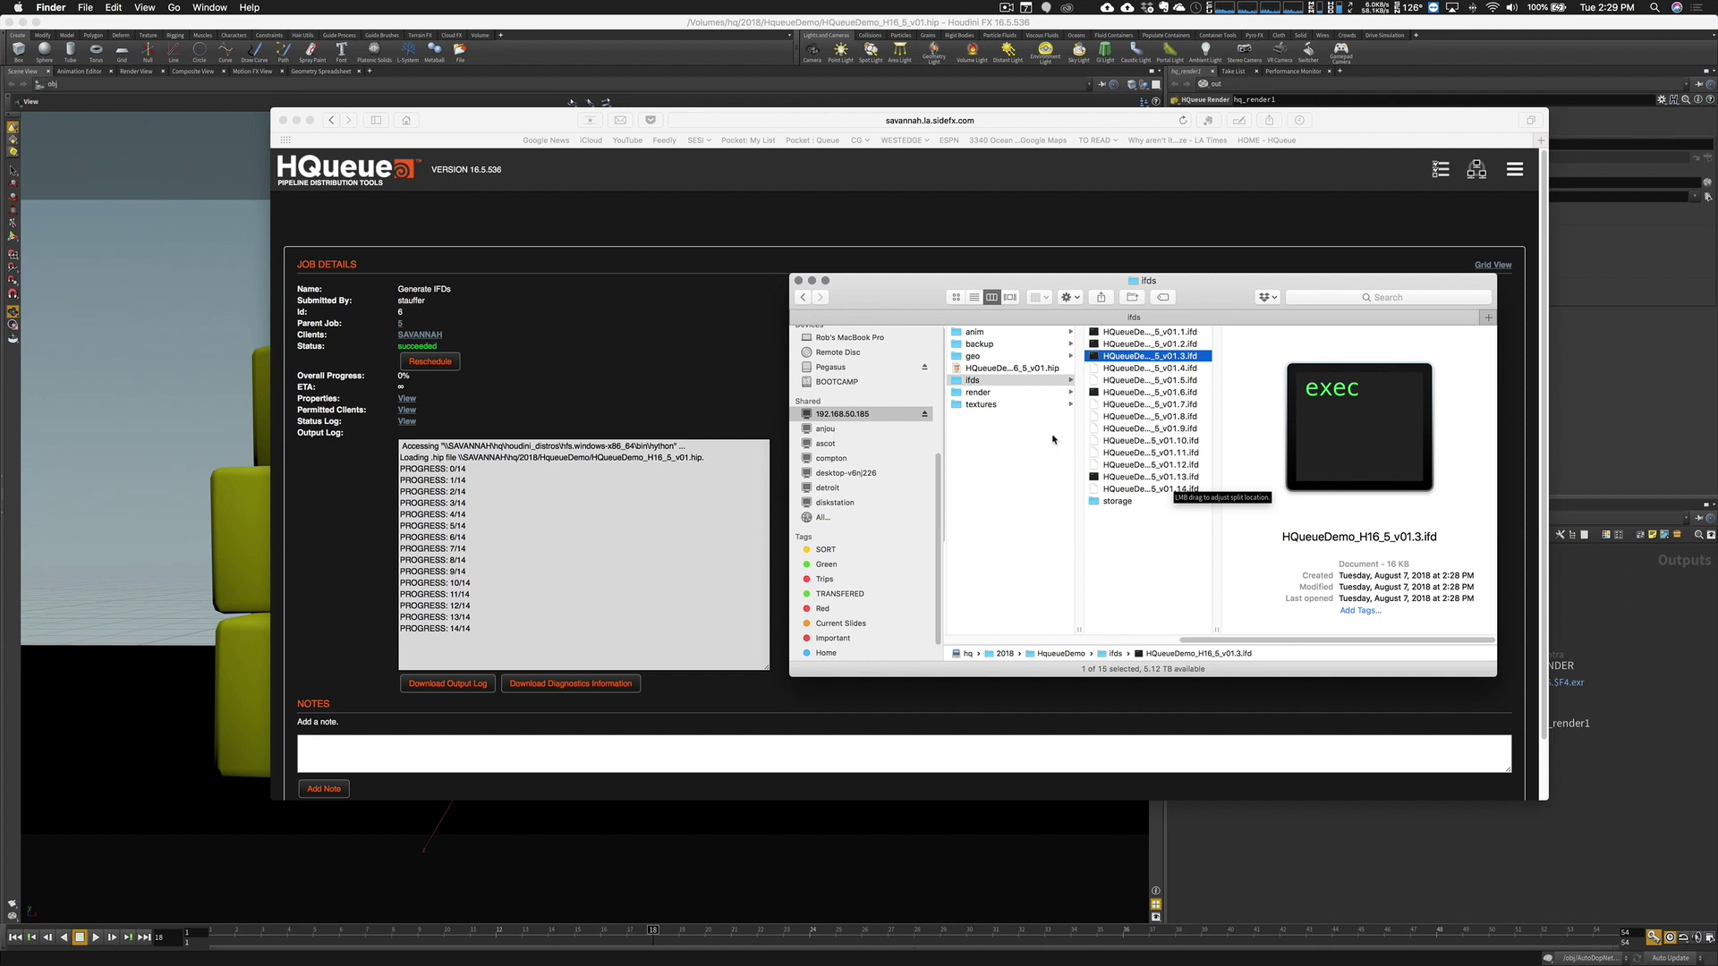
# In Finder, browse to render > HQueueDemo_H16_5_v01 > RENDER
pyautogui.click(1038, 392)
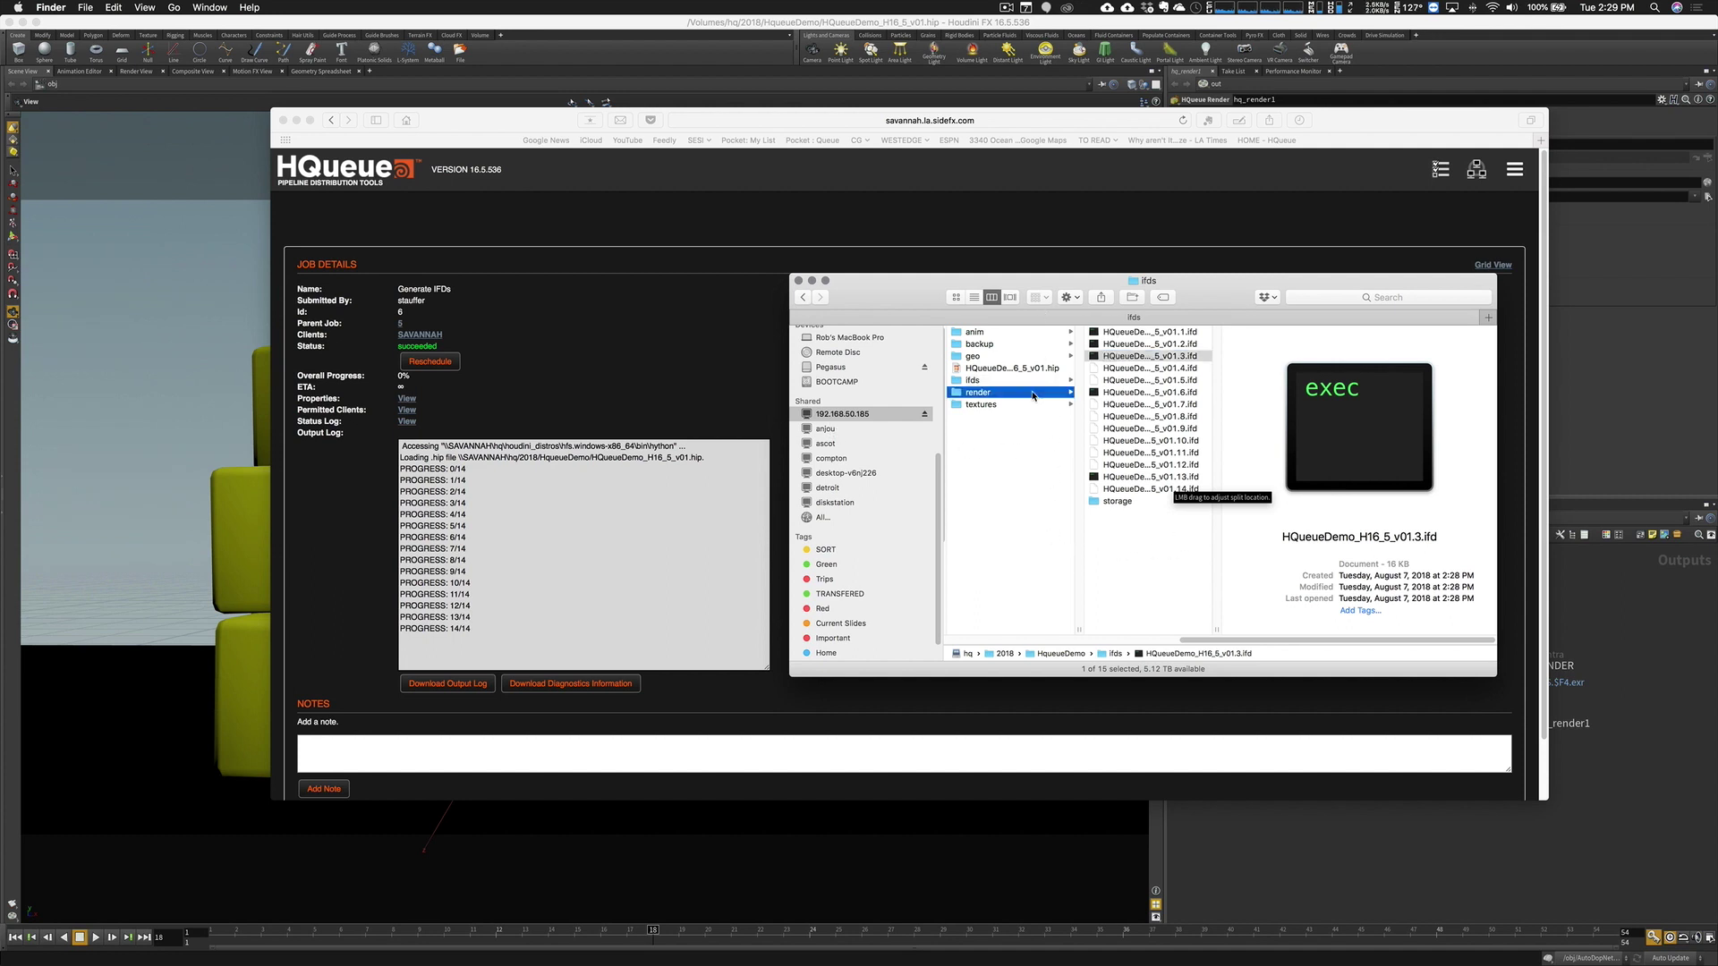
pyautogui.click(1154, 333)
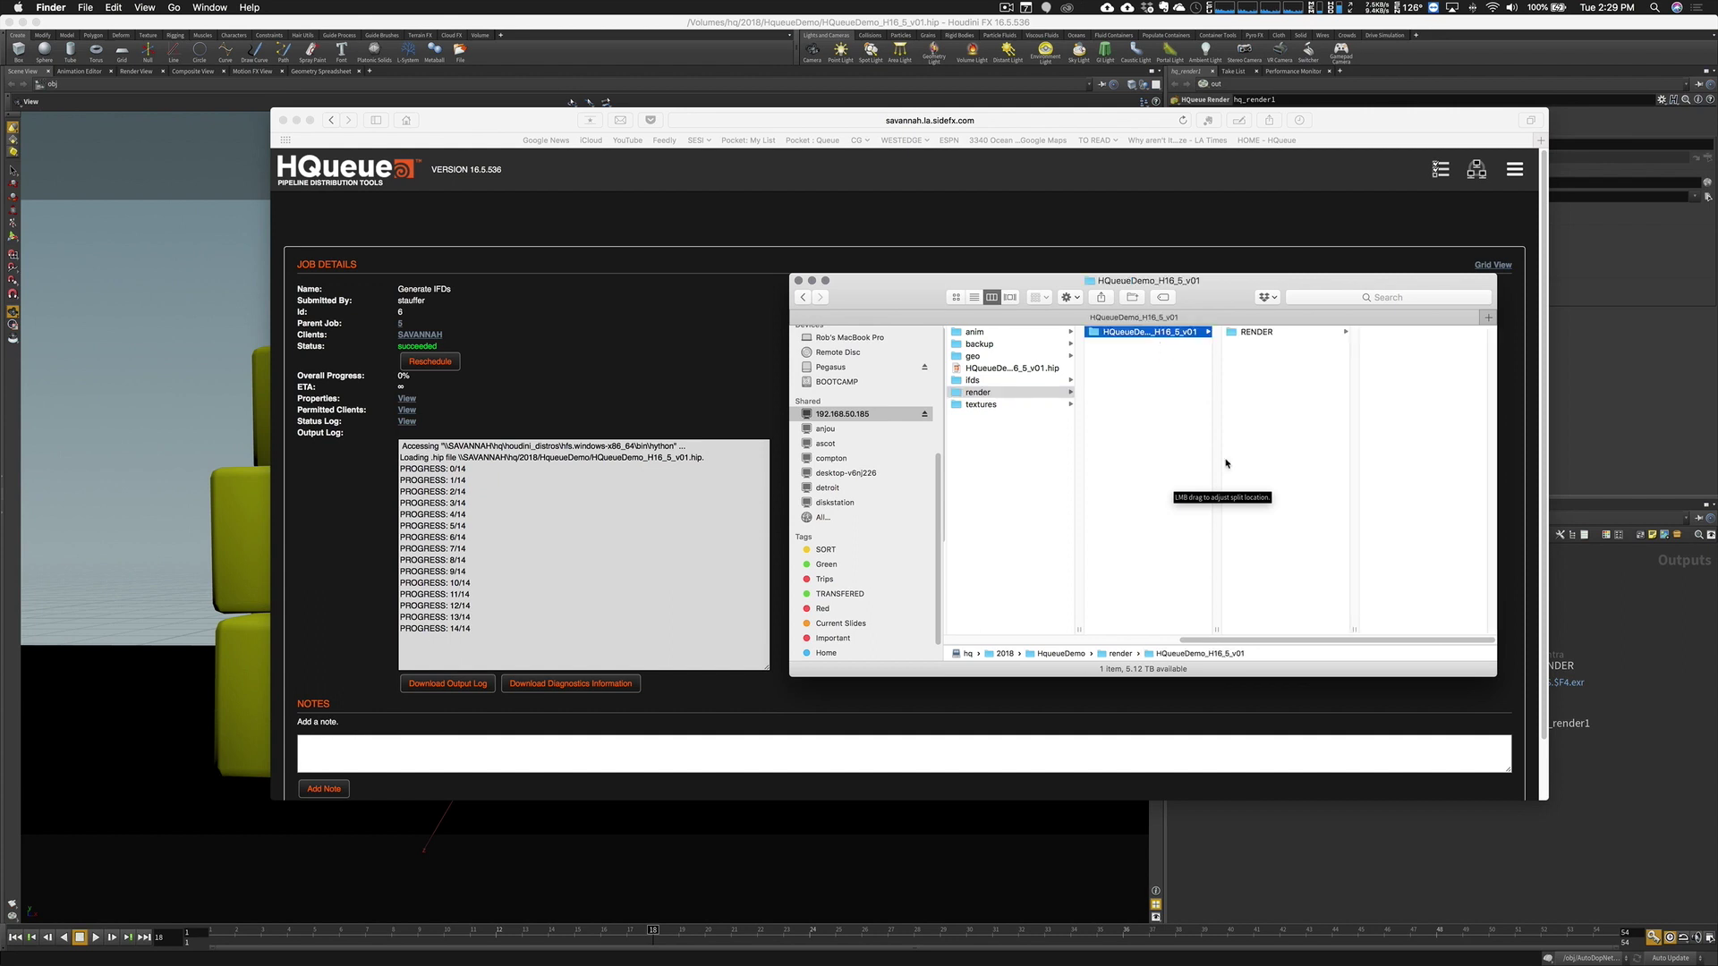
pyautogui.click(1260, 336)
# Back in the HQueue web page, open running render job 5 from the jobs list
pyautogui.click(902, 248)
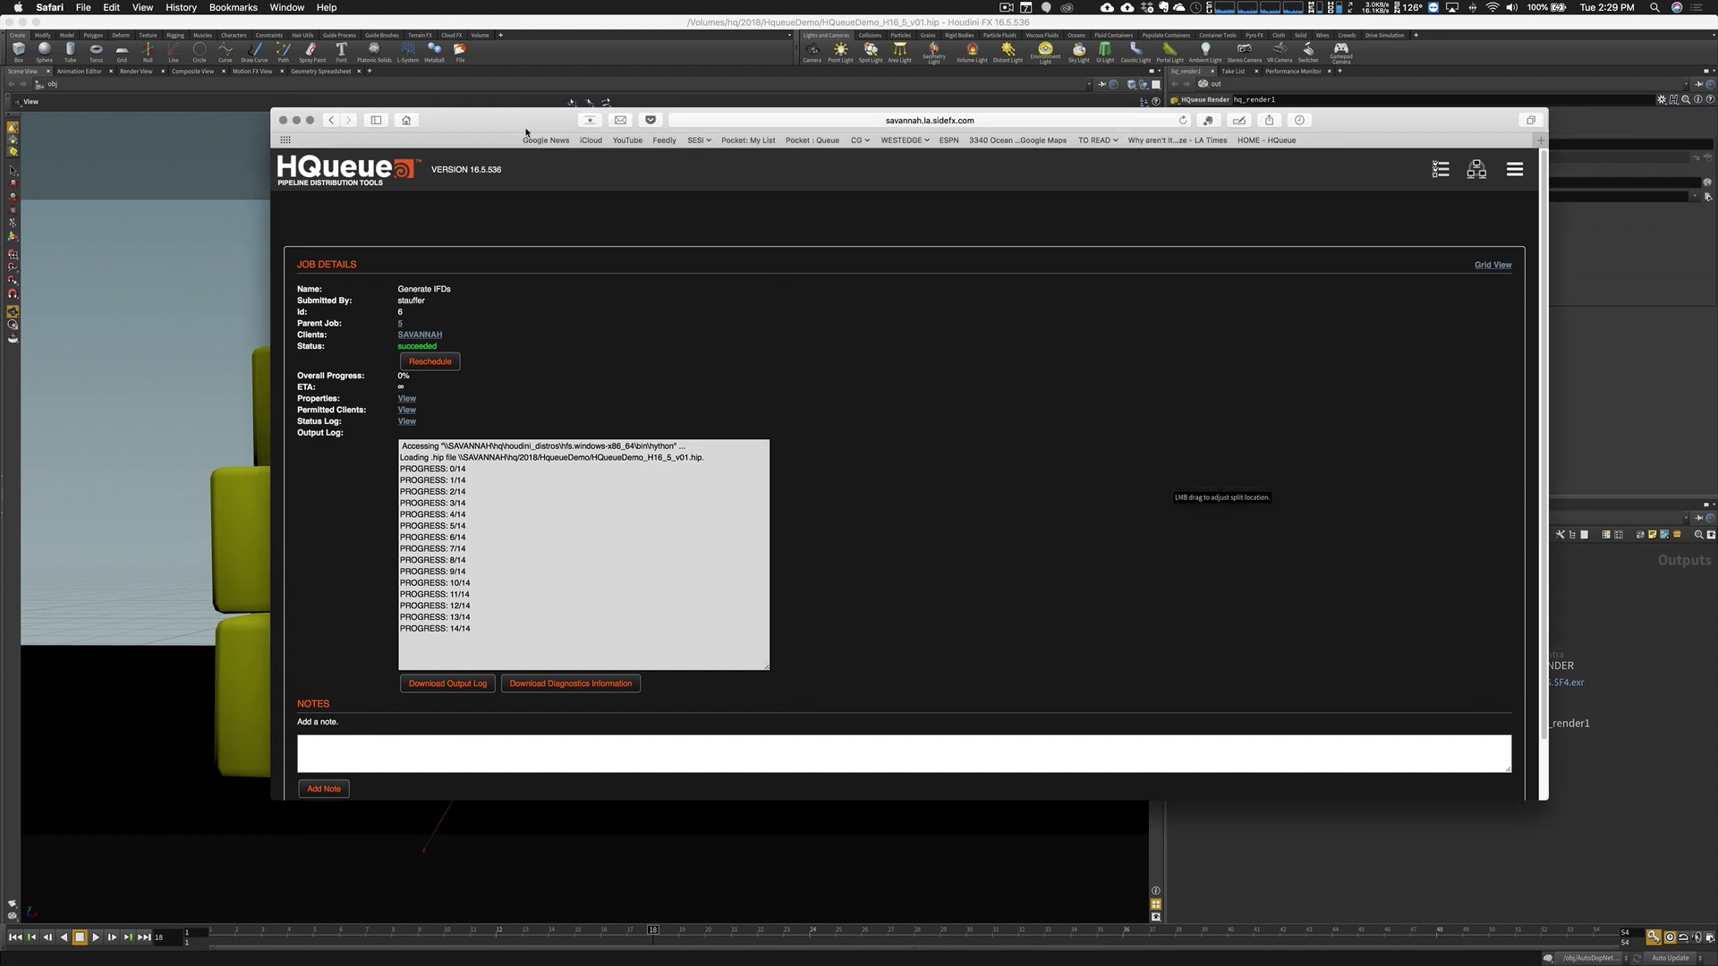
pyautogui.click(1439, 176)
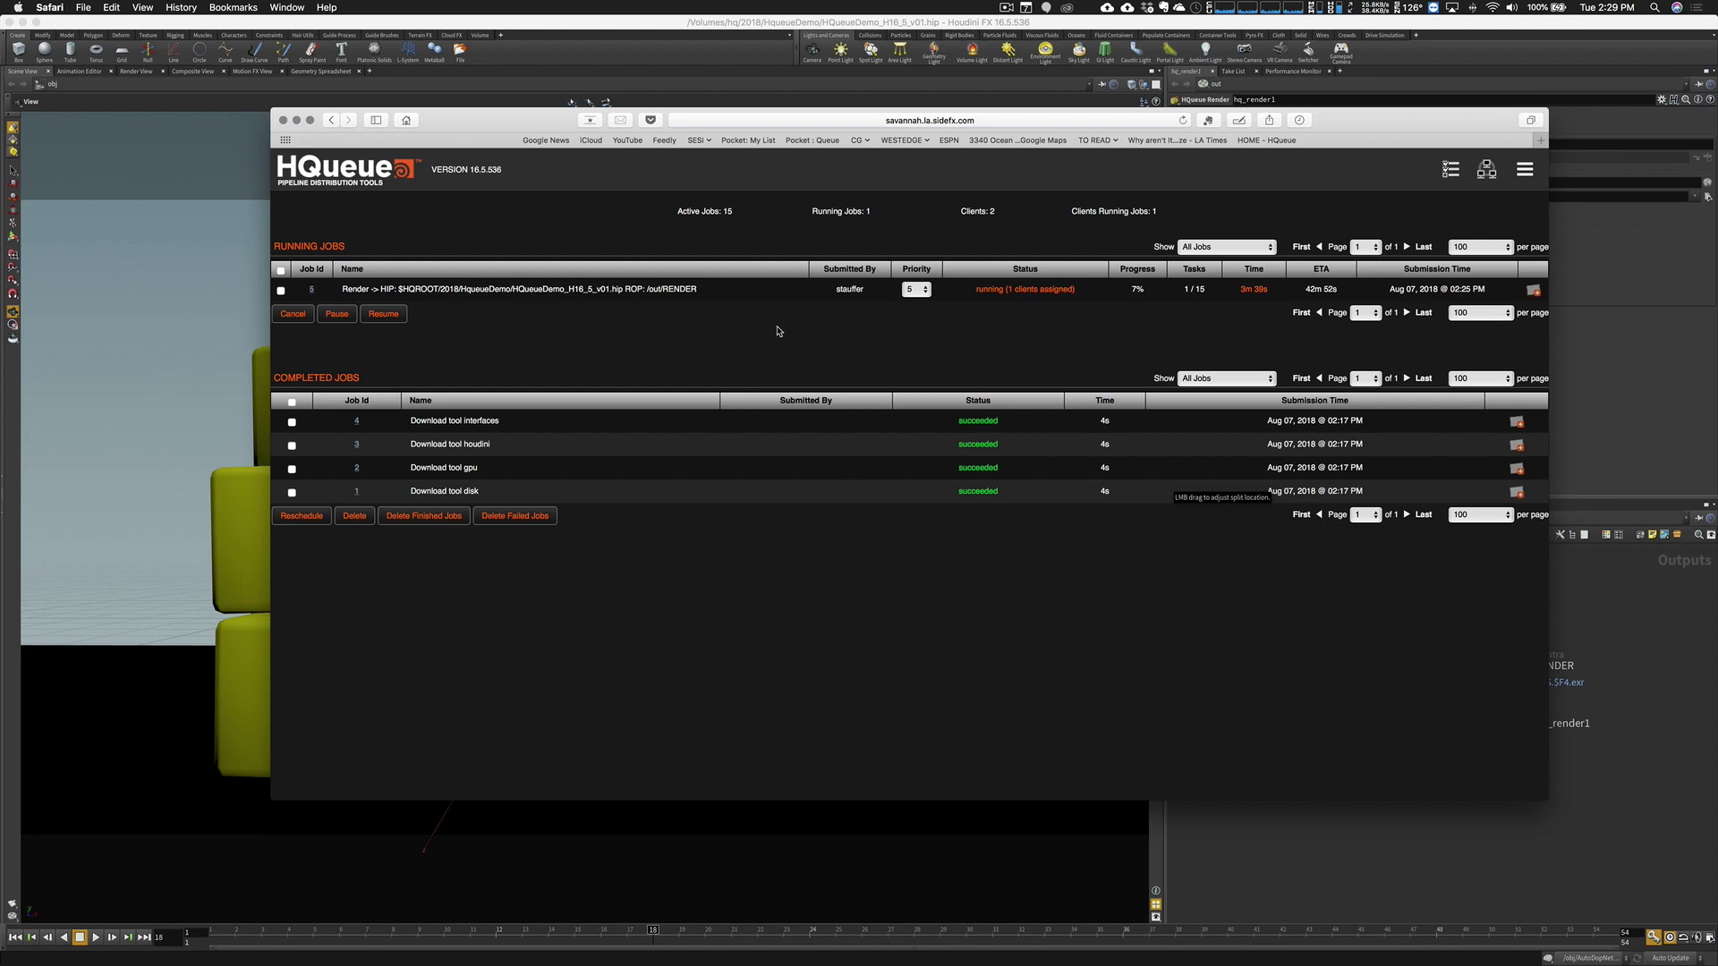
pyautogui.click(312, 290)
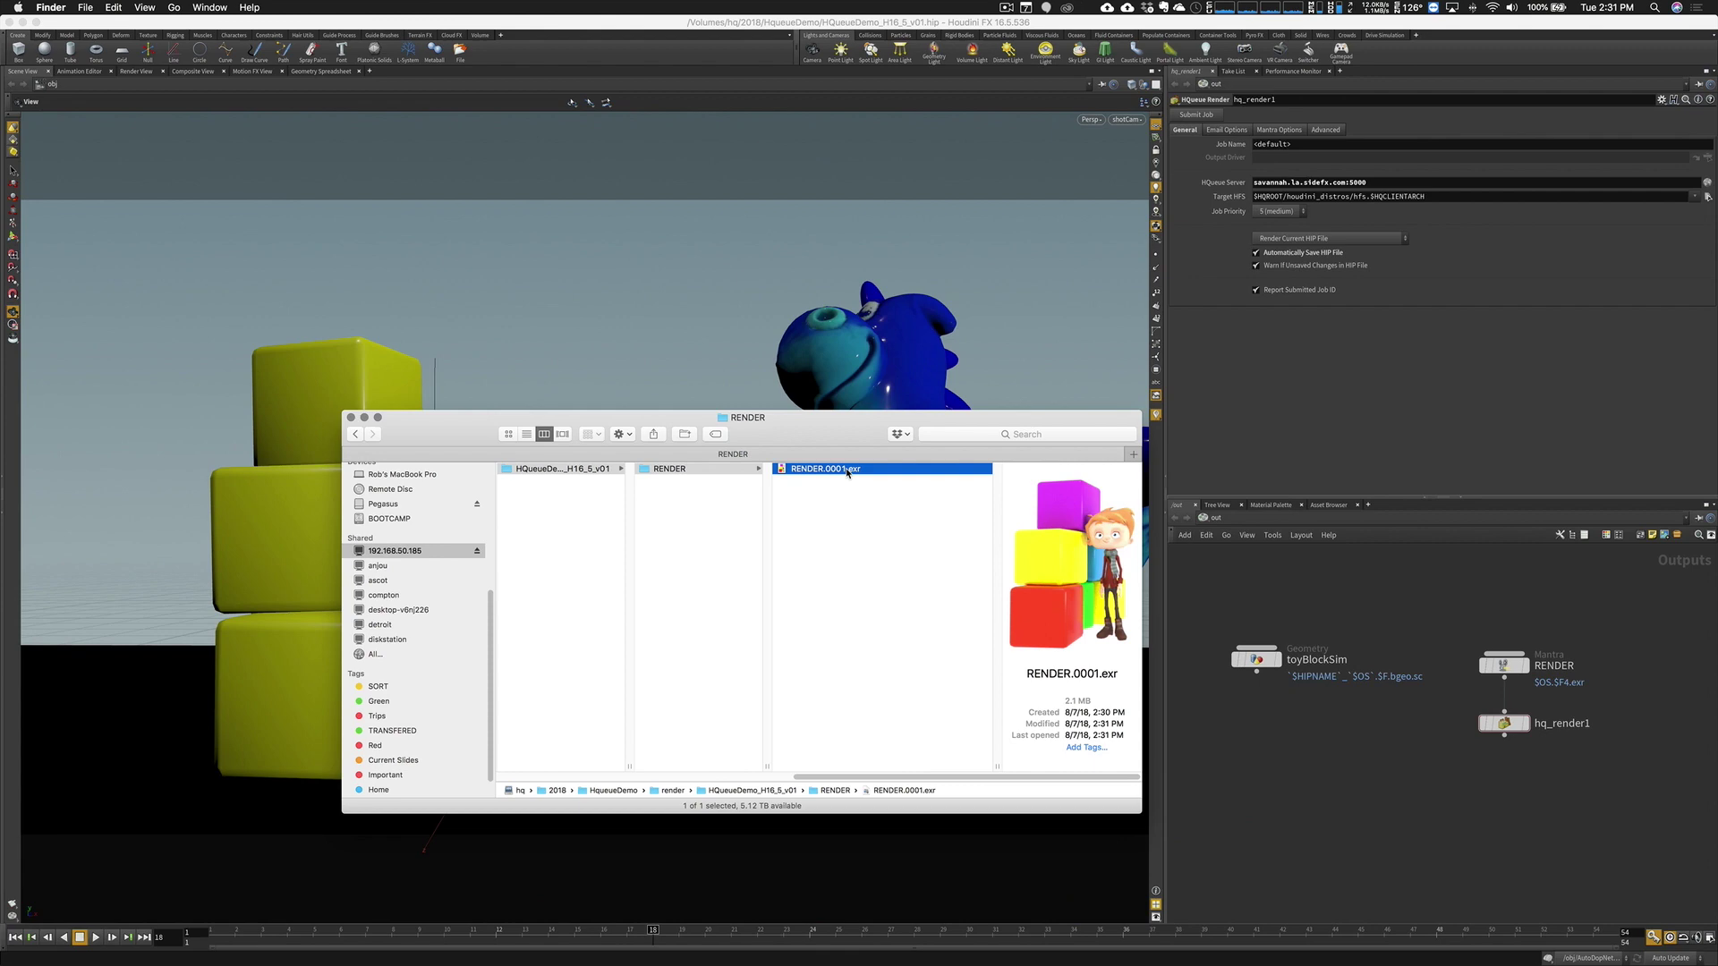
# Move the Finder window showing RENDER.0001.exr aside and return to the job 5 details
pyautogui.moveTo(830, 430); pyautogui.dragTo(934, 348)
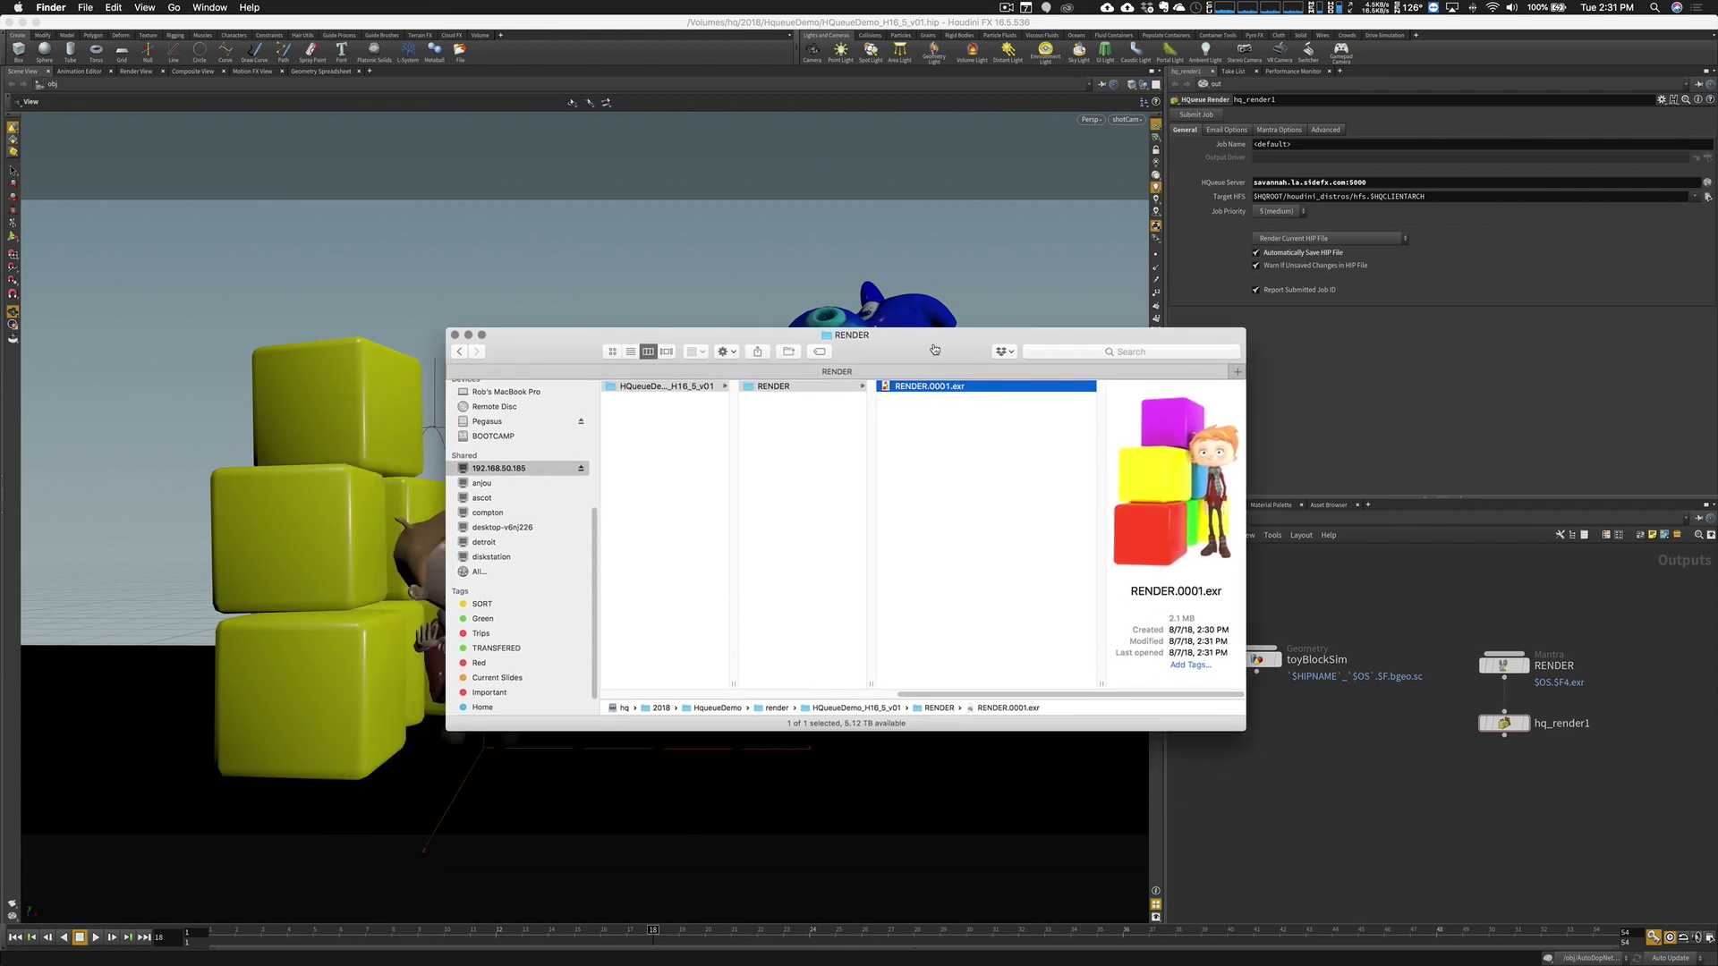
pyautogui.press('super+Tab')
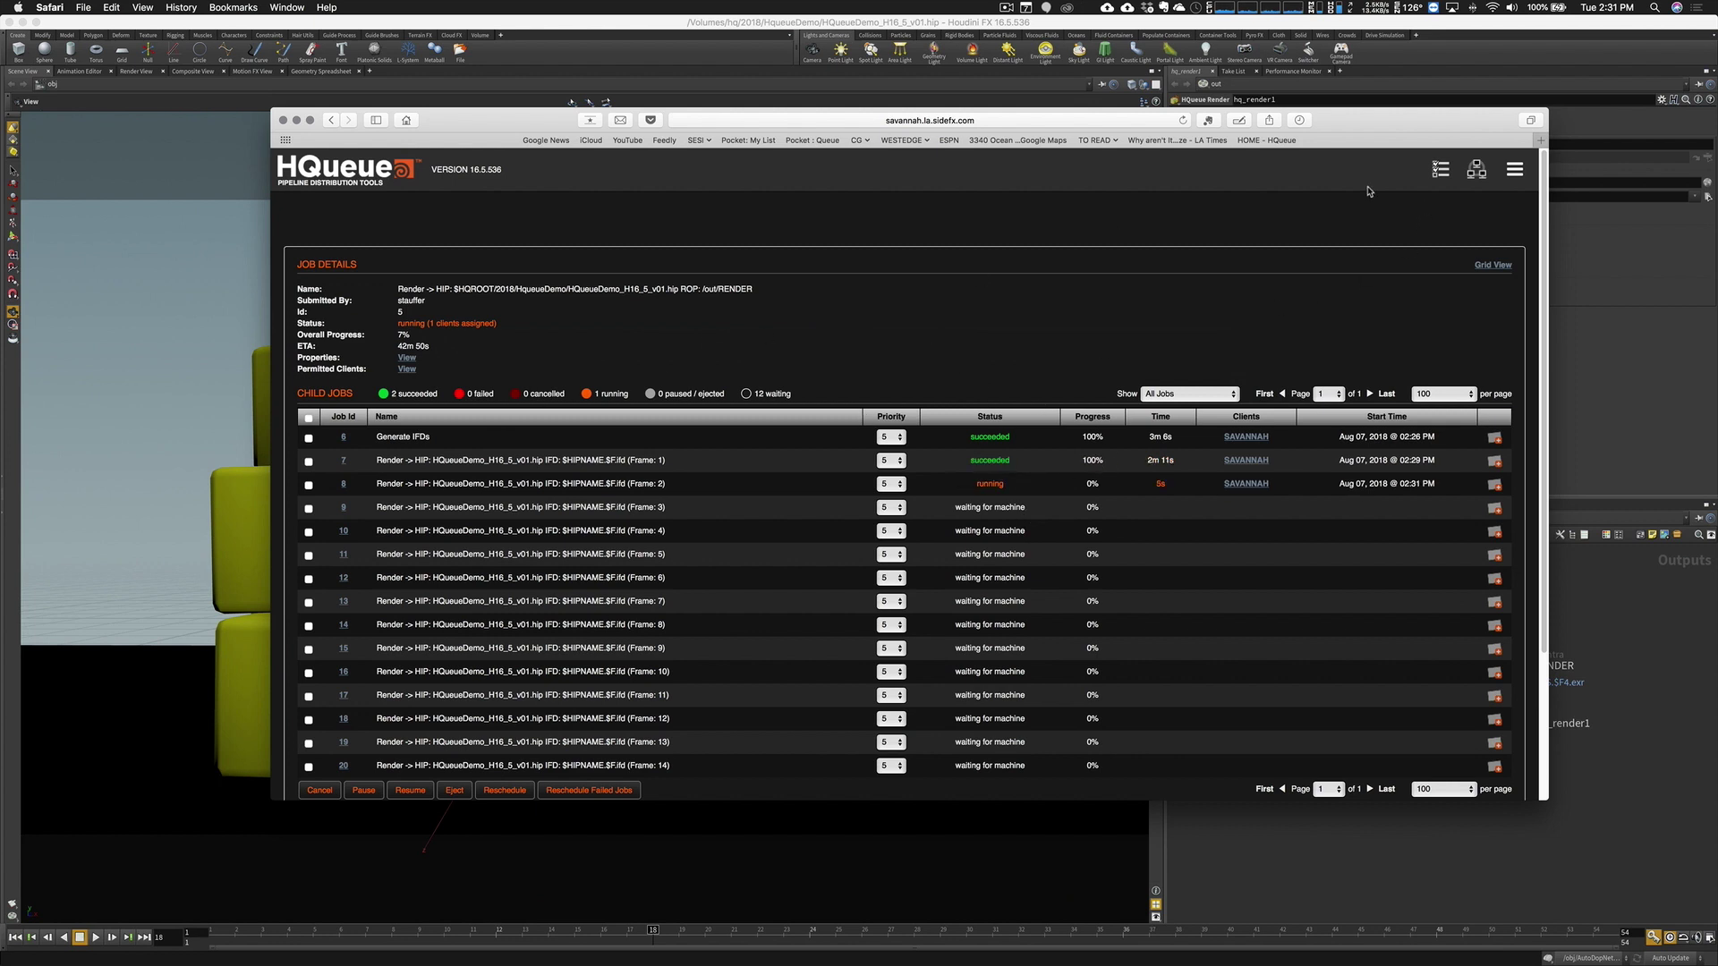
# Select running render job 5 in the HQueue jobs list and cancel it
pyautogui.click(1439, 171)
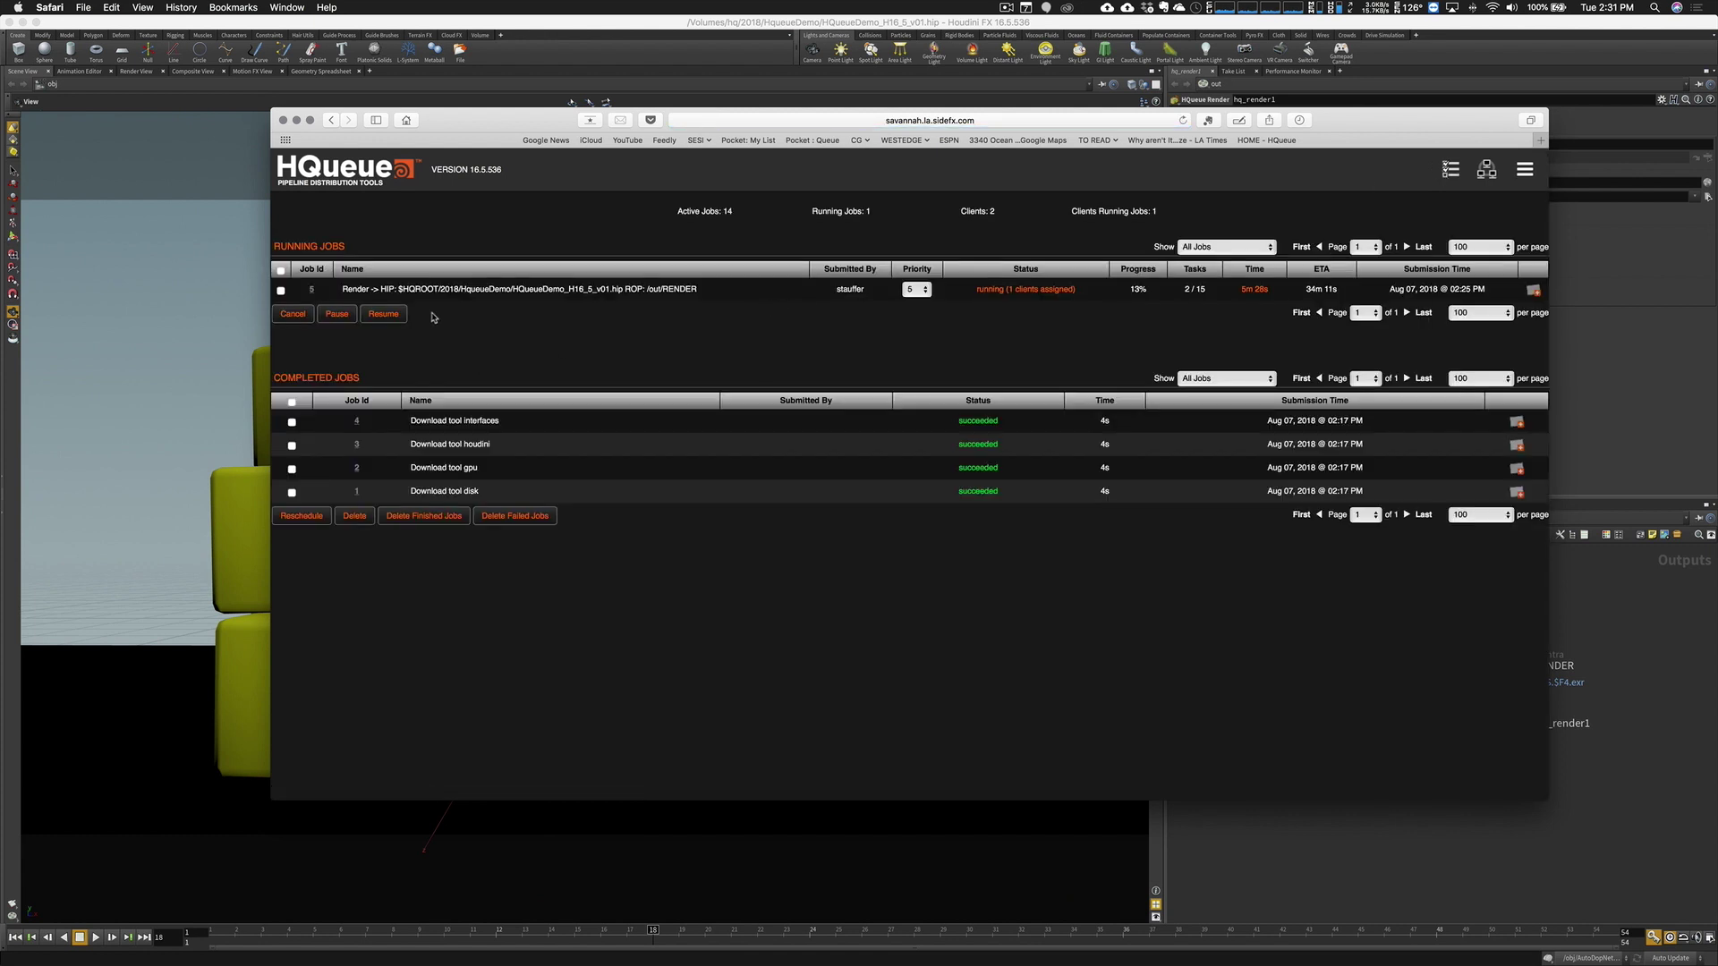
pyautogui.click(281, 290)
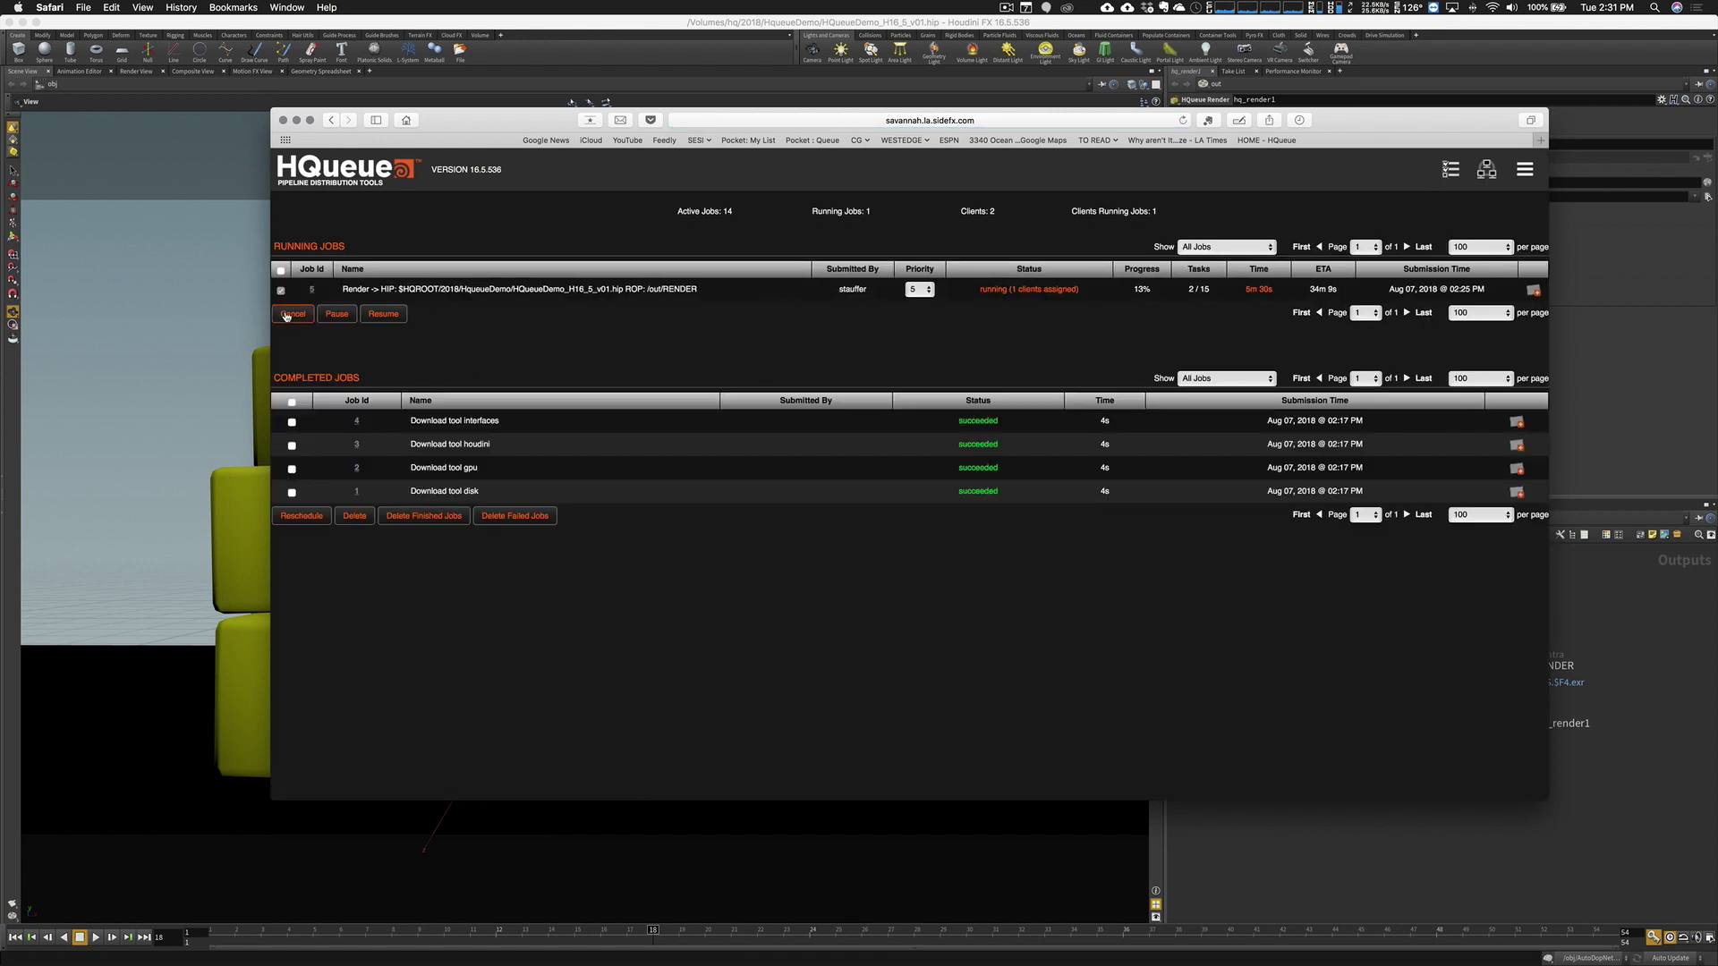
pyautogui.click(287, 315)
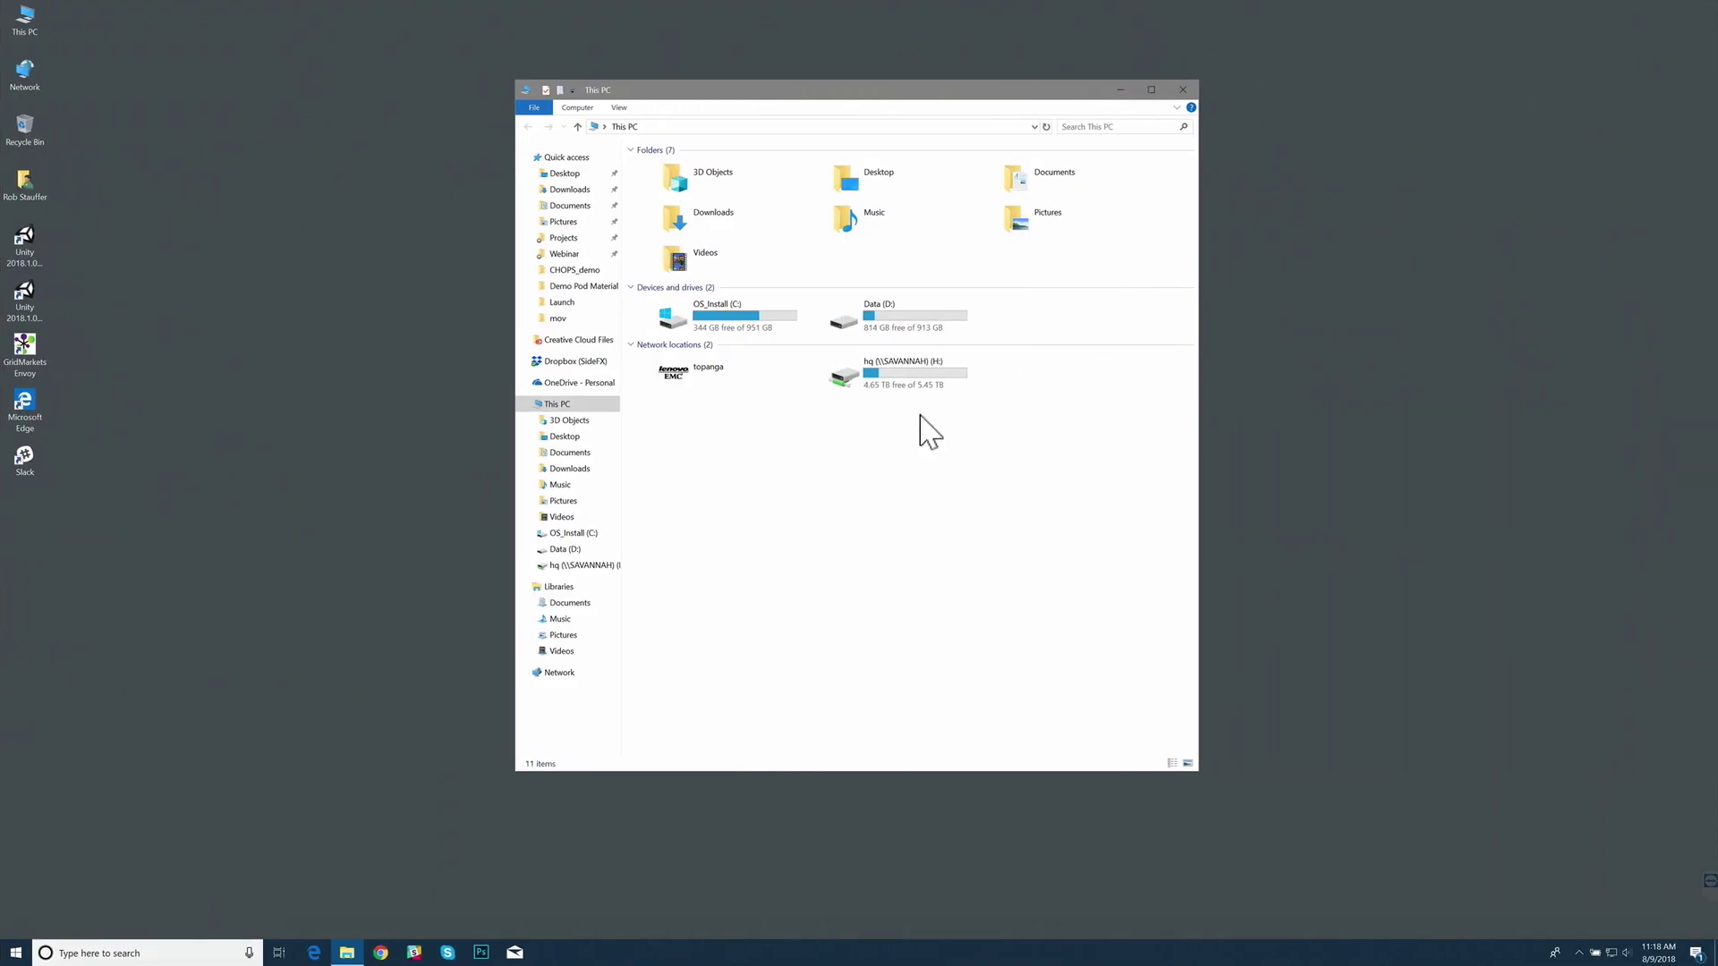
# Launch the houdini-16.5.536-win64-vc14.exe installer from the Downloads folder
pyautogui.moveTo(989, 93); pyautogui.dragTo(1118, 86)
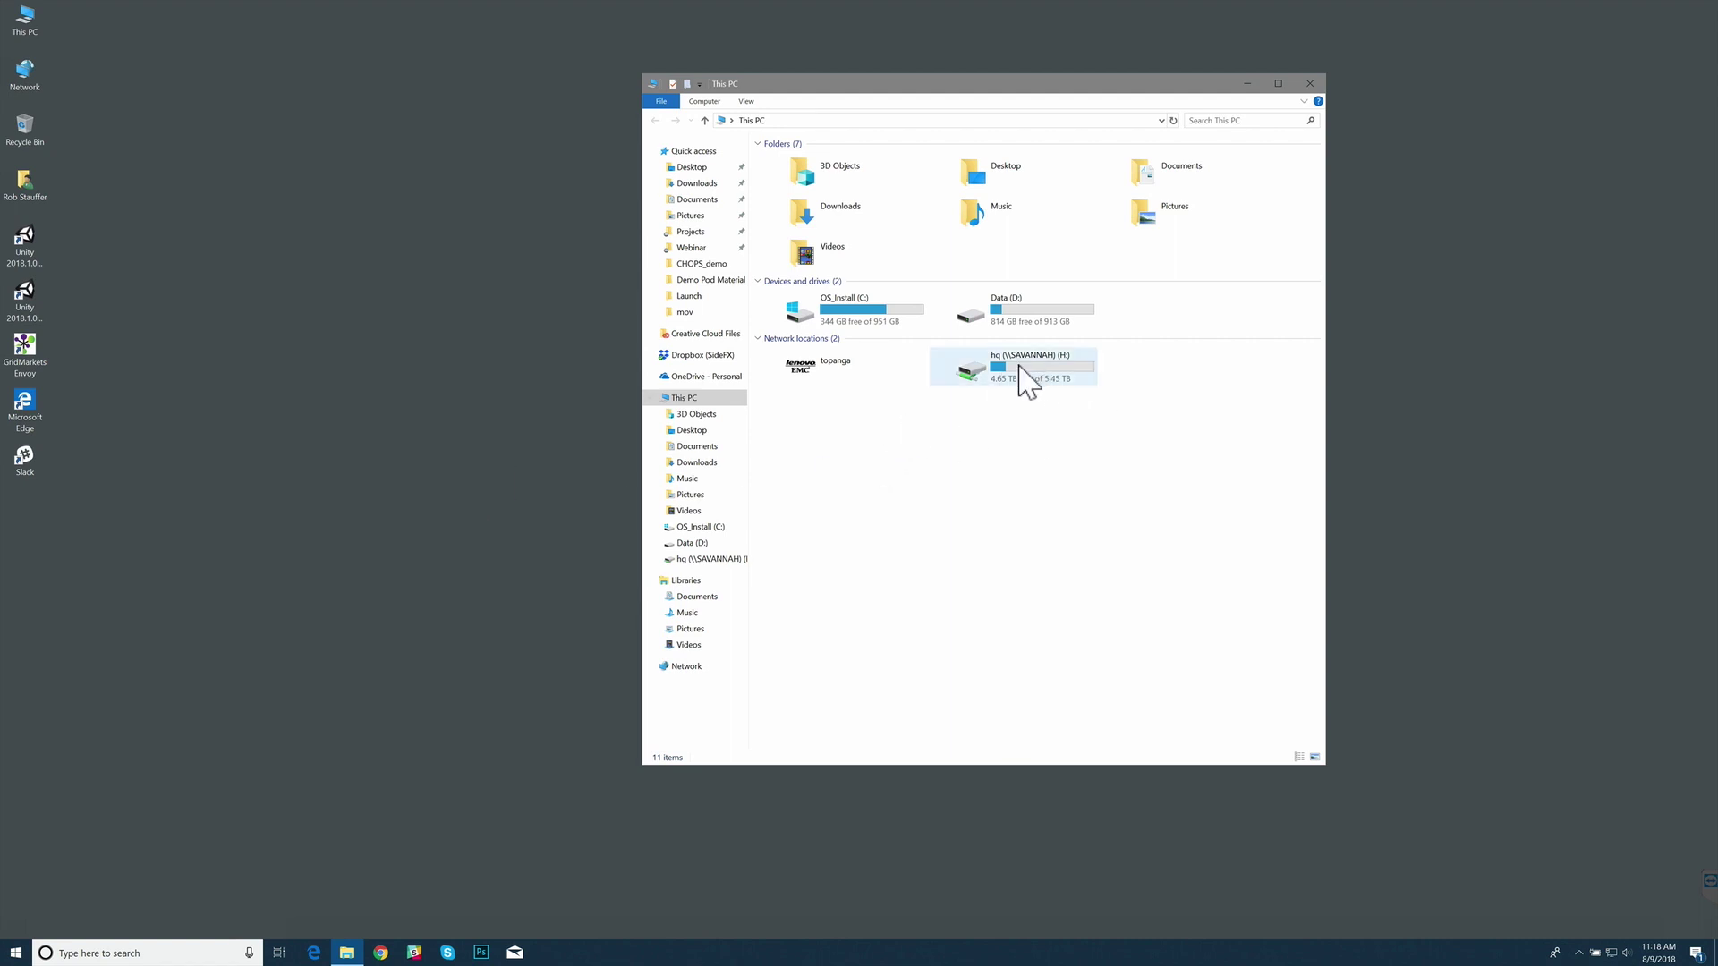
pyautogui.click(452, 315)
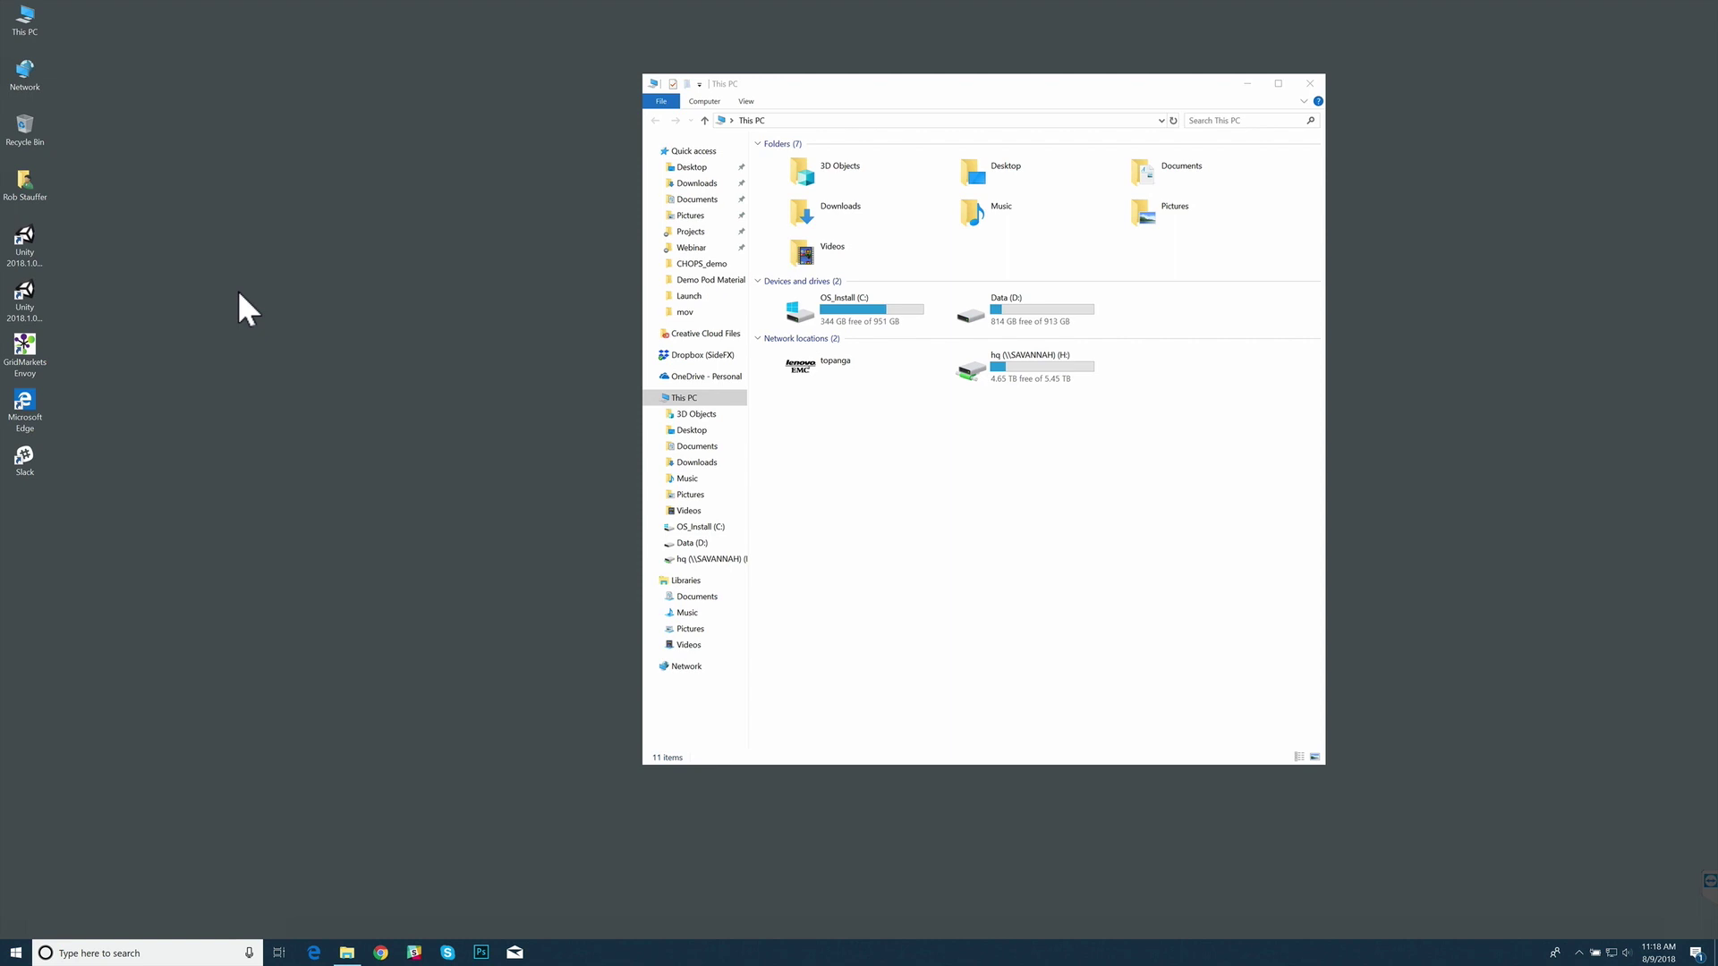
pyautogui.doubleClick(836, 215)
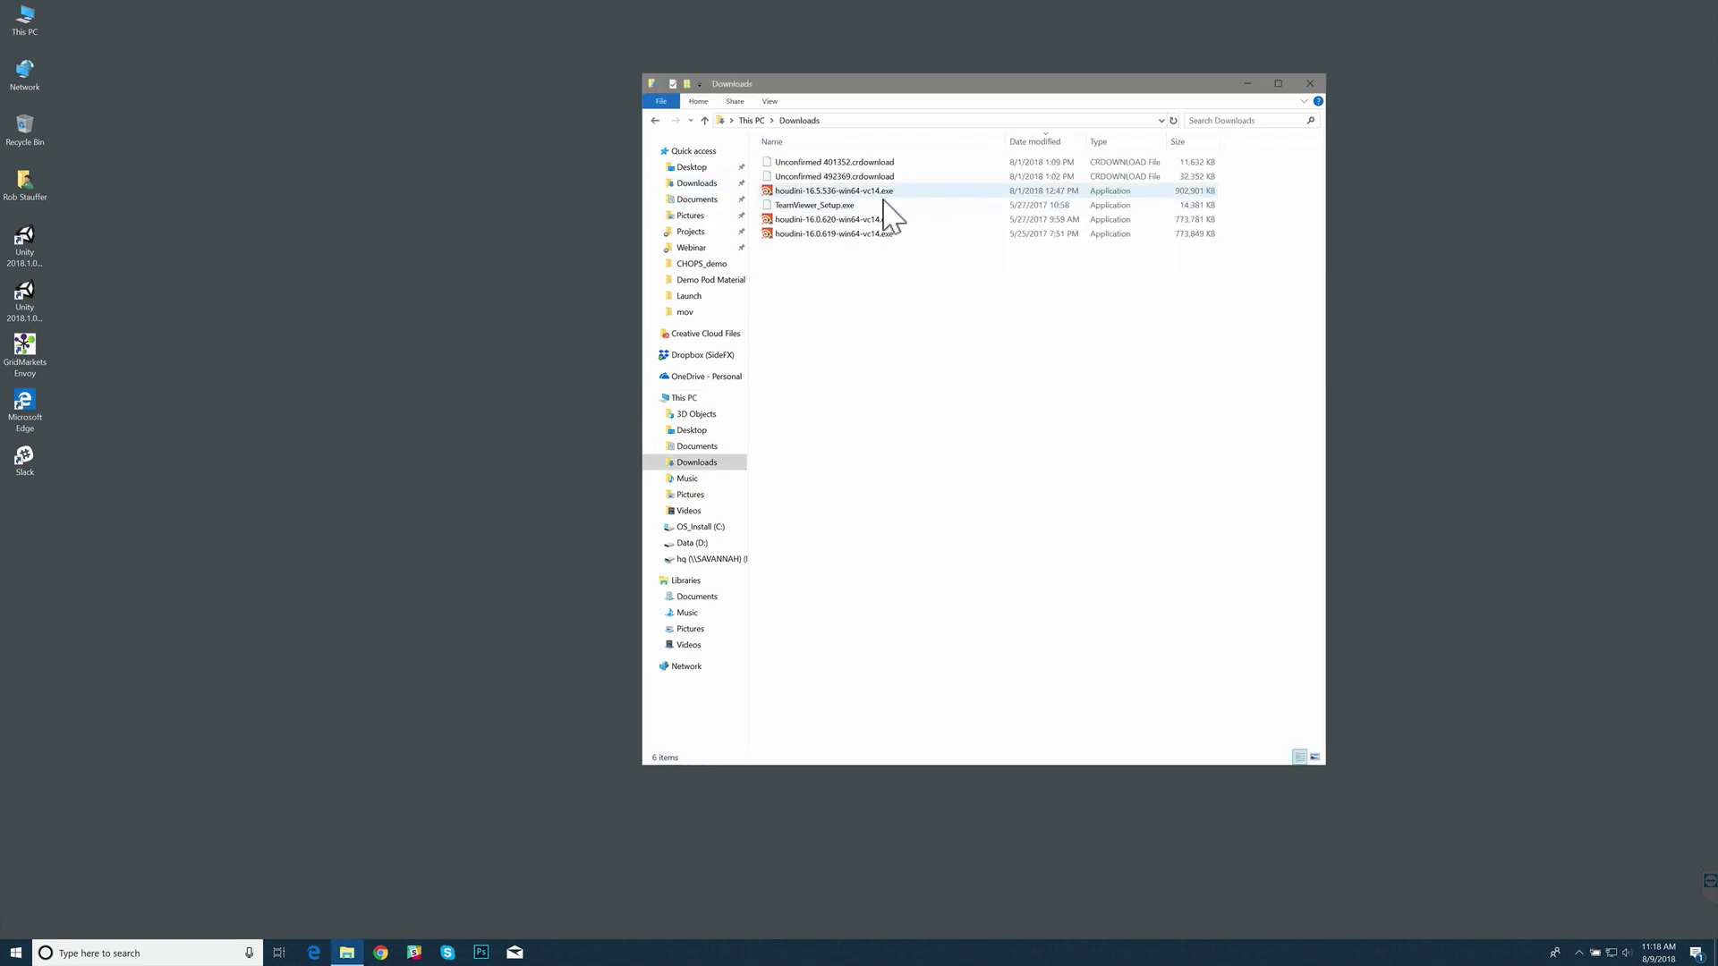
pyautogui.click(885, 194)
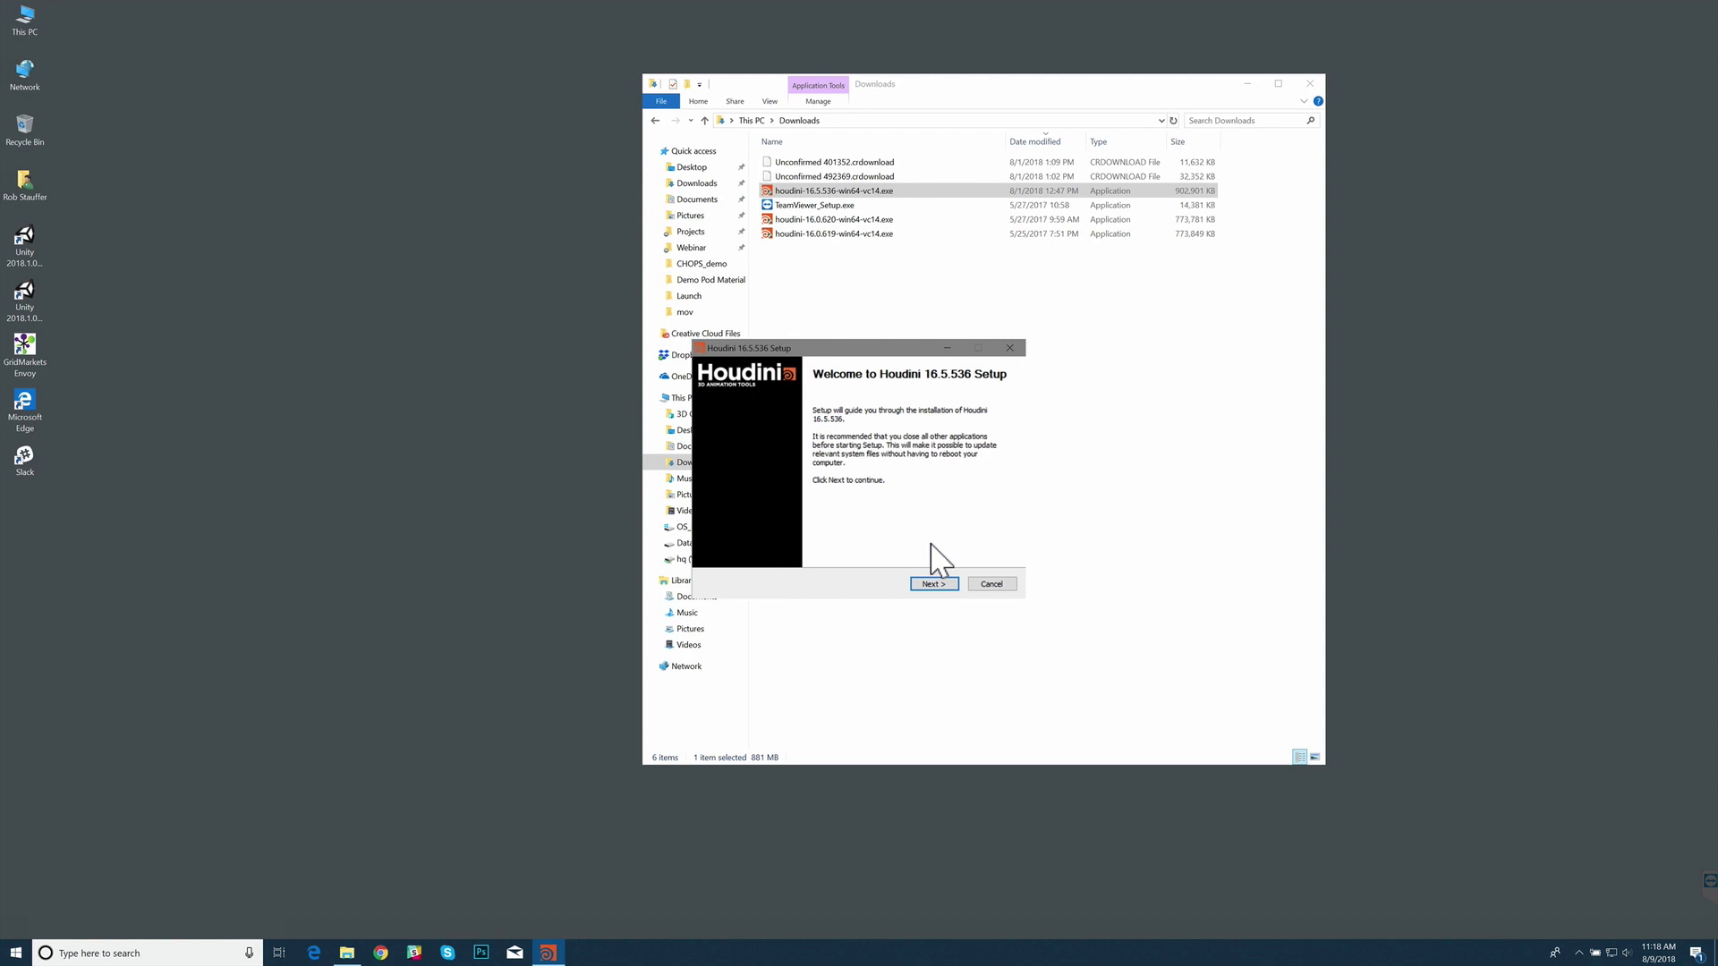
# Install only the HQueue Client component, into C:\HQueueClient with default locations
pyautogui.click(933, 585)
pyautogui.click(933, 584)
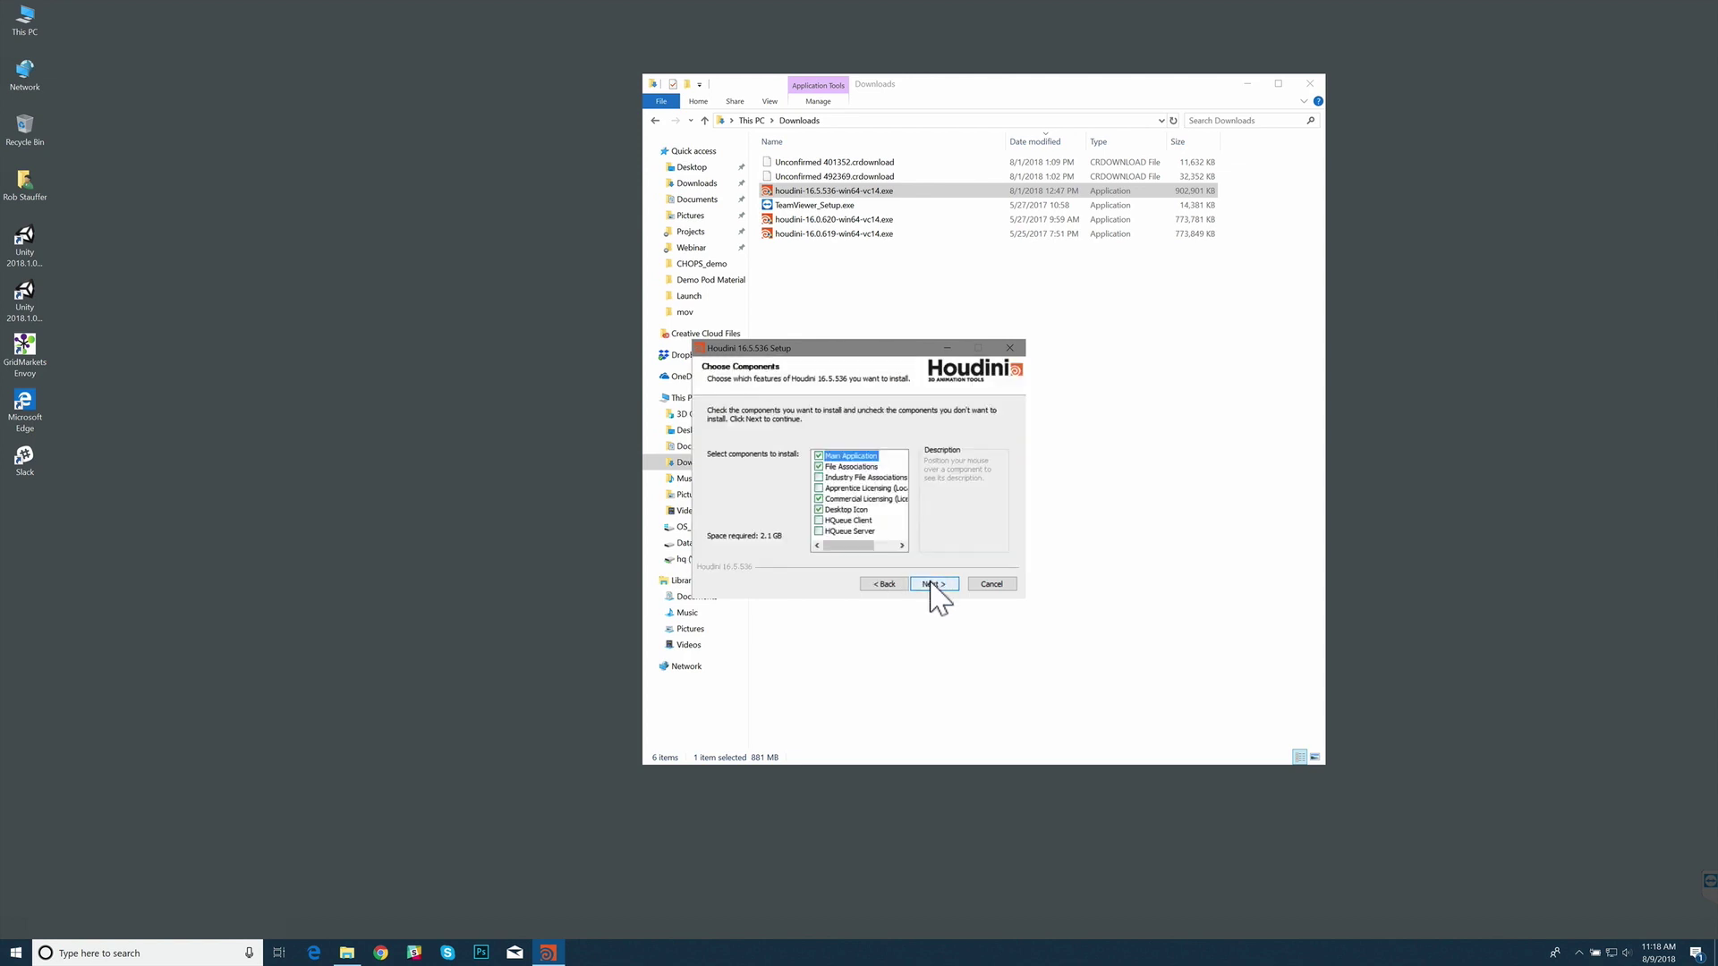
pyautogui.click(819, 456)
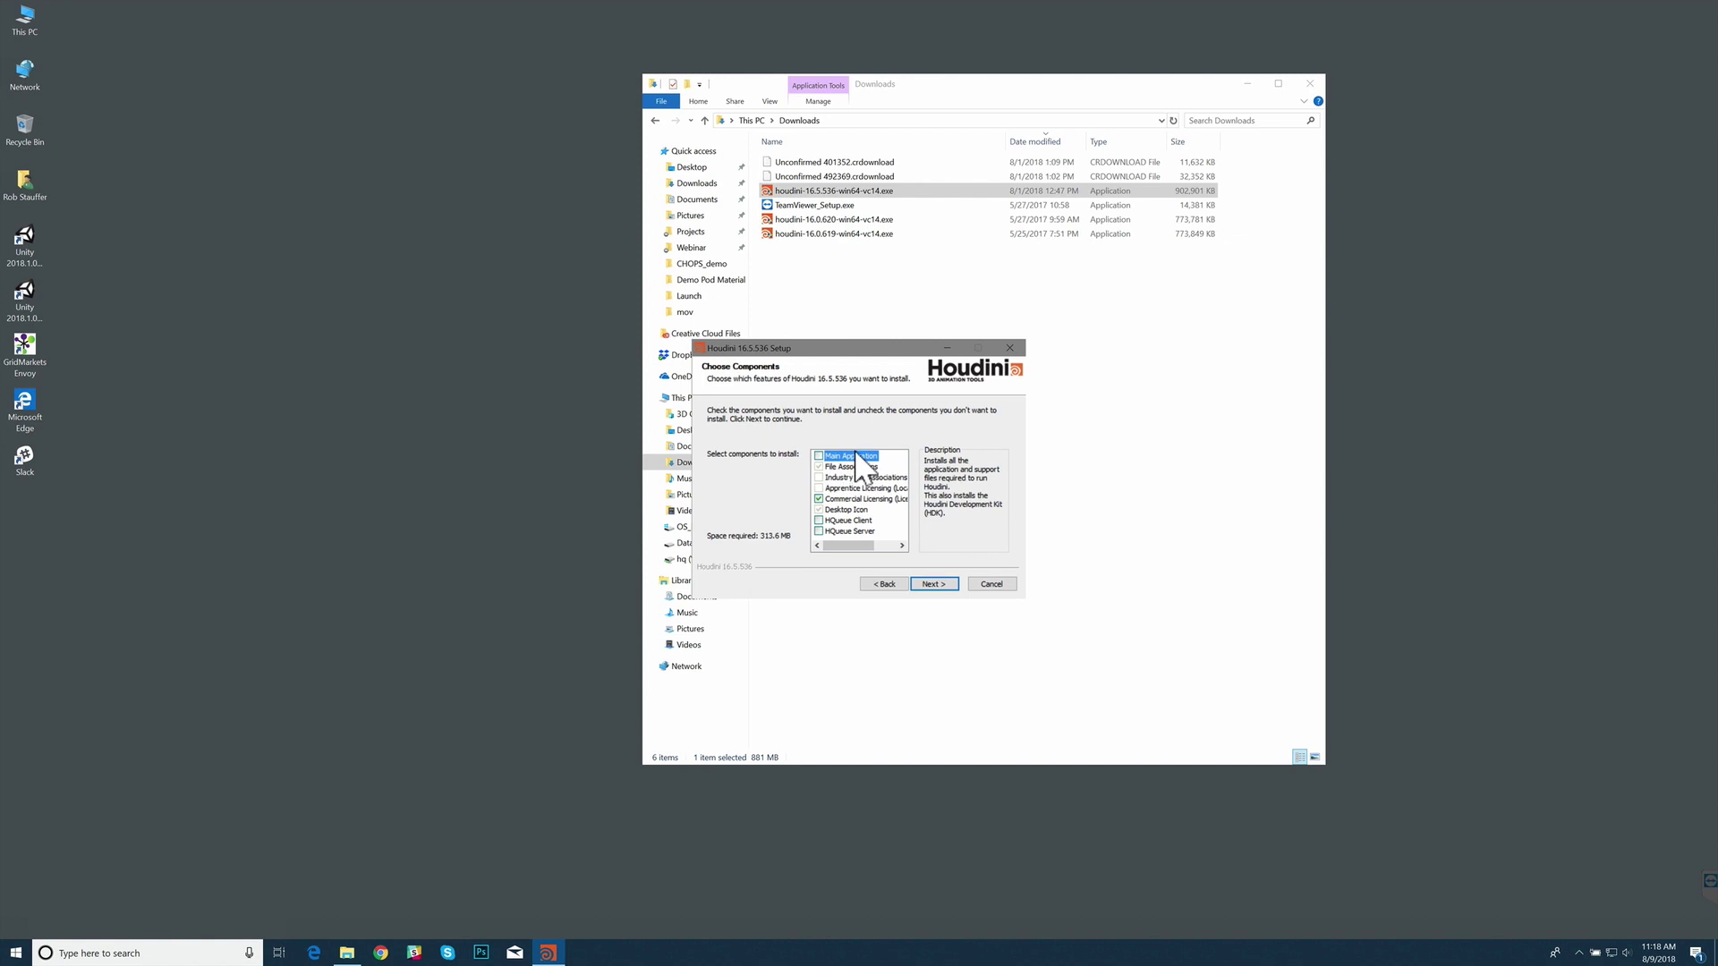
pyautogui.click(820, 522)
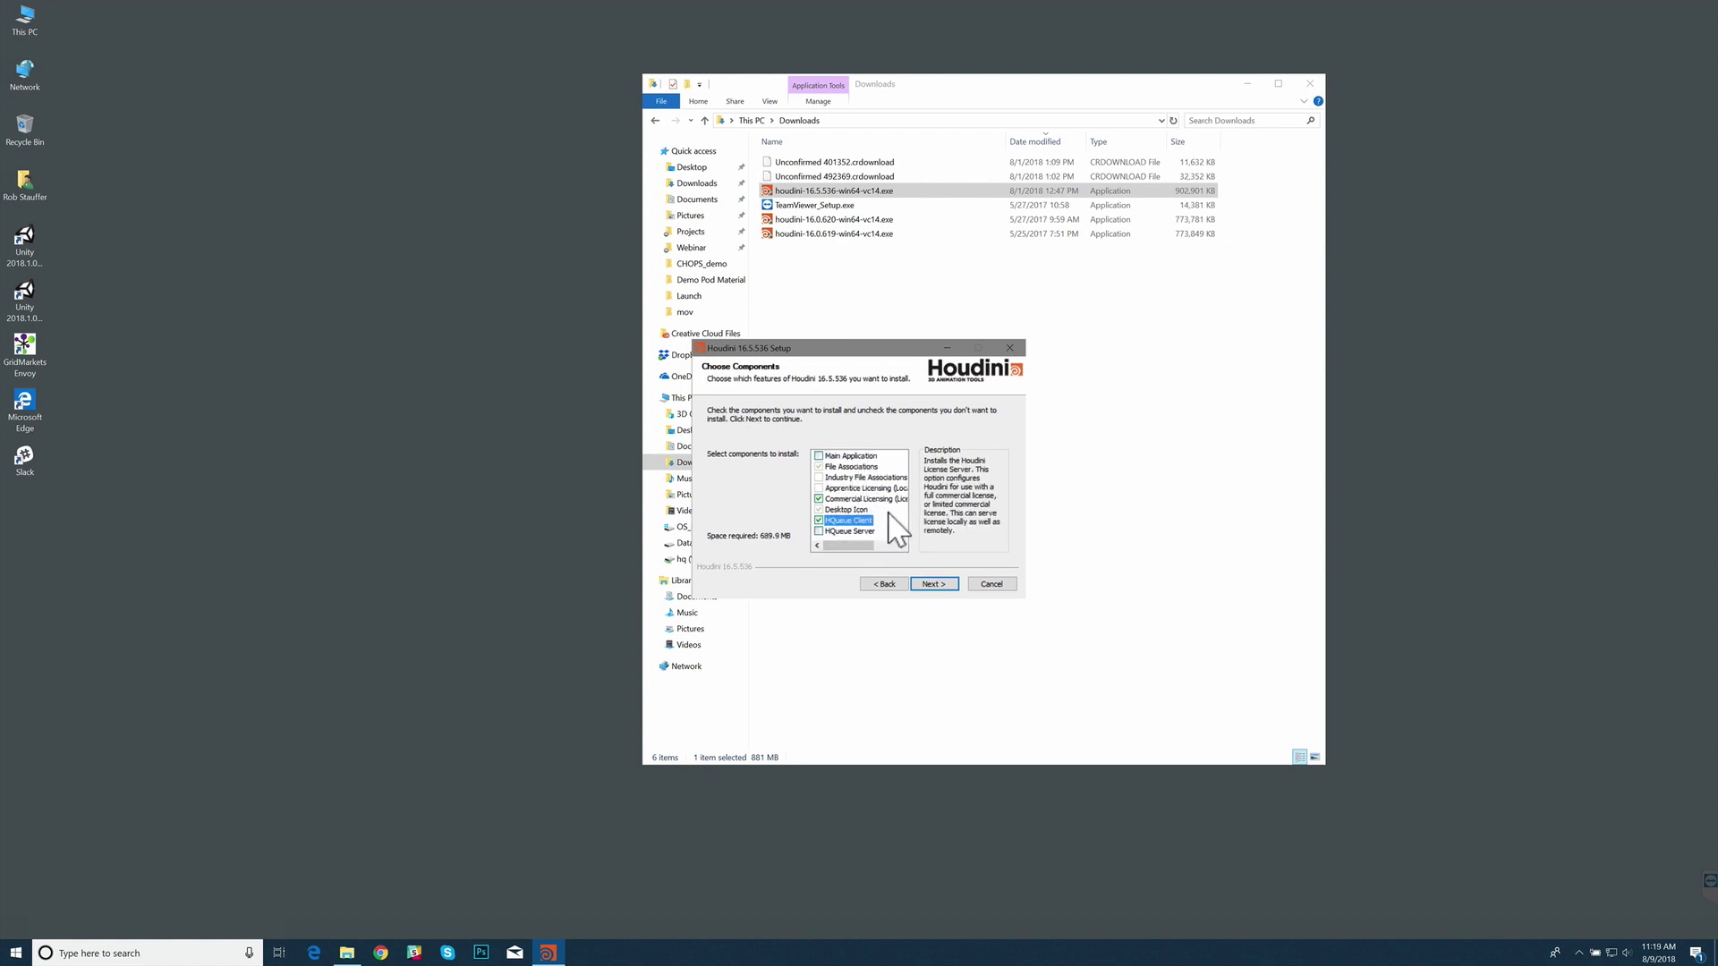
pyautogui.click(933, 585)
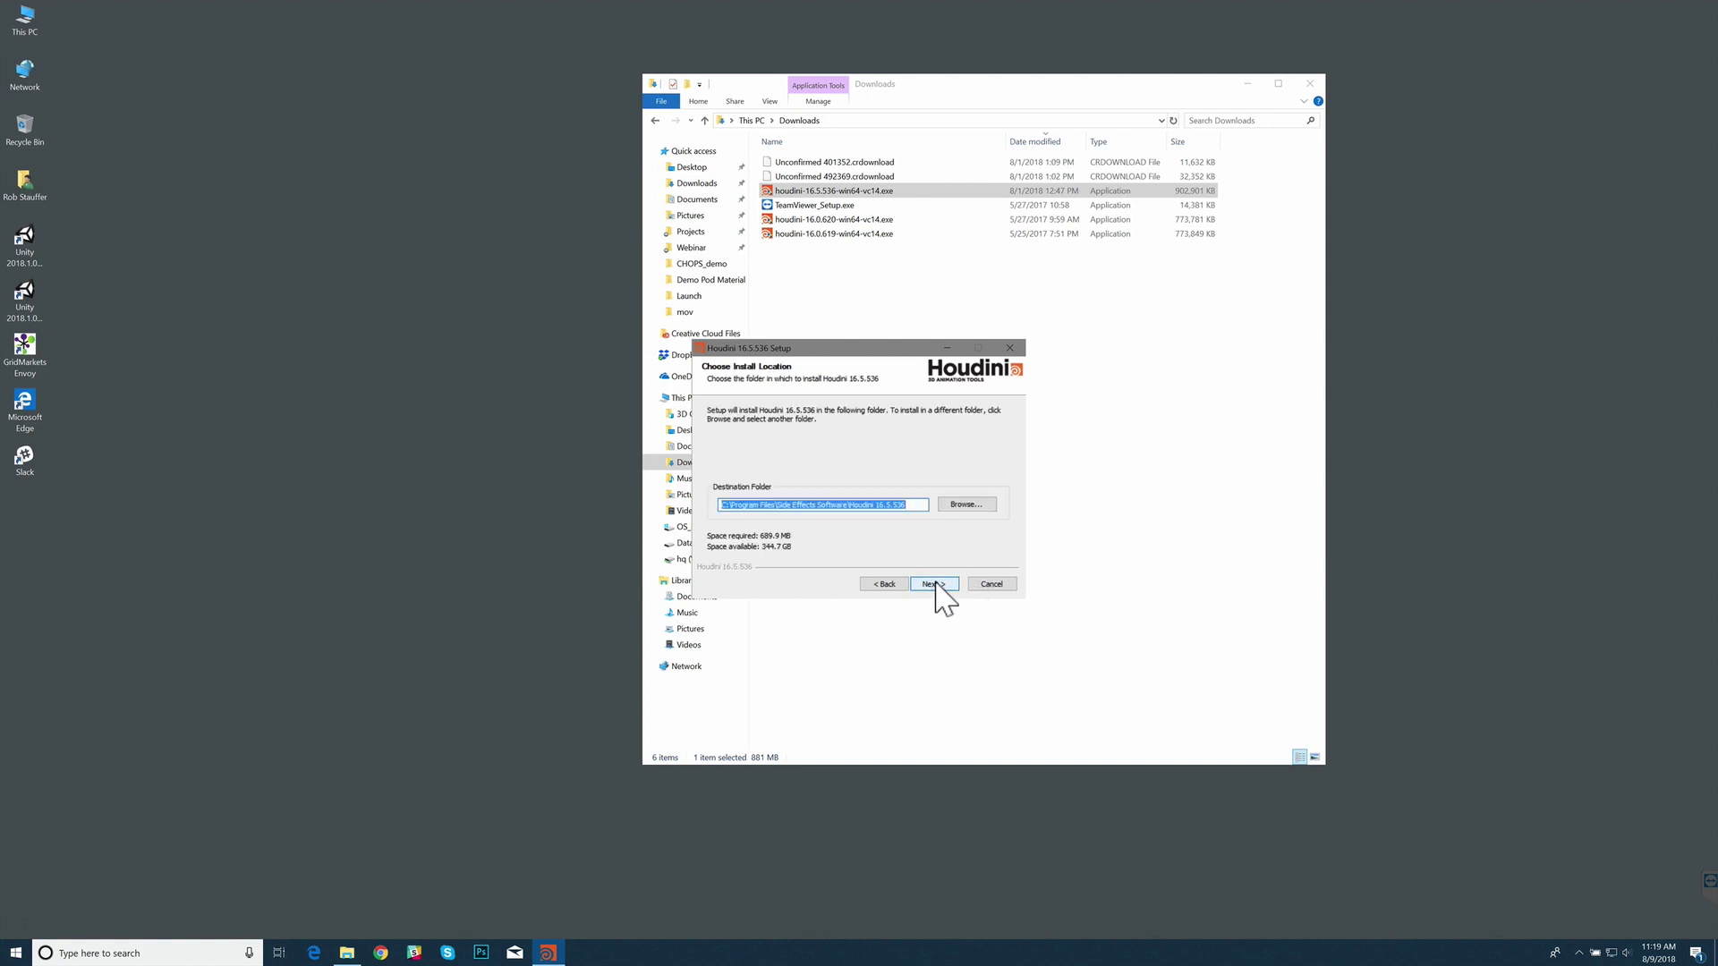
pyautogui.click(935, 582)
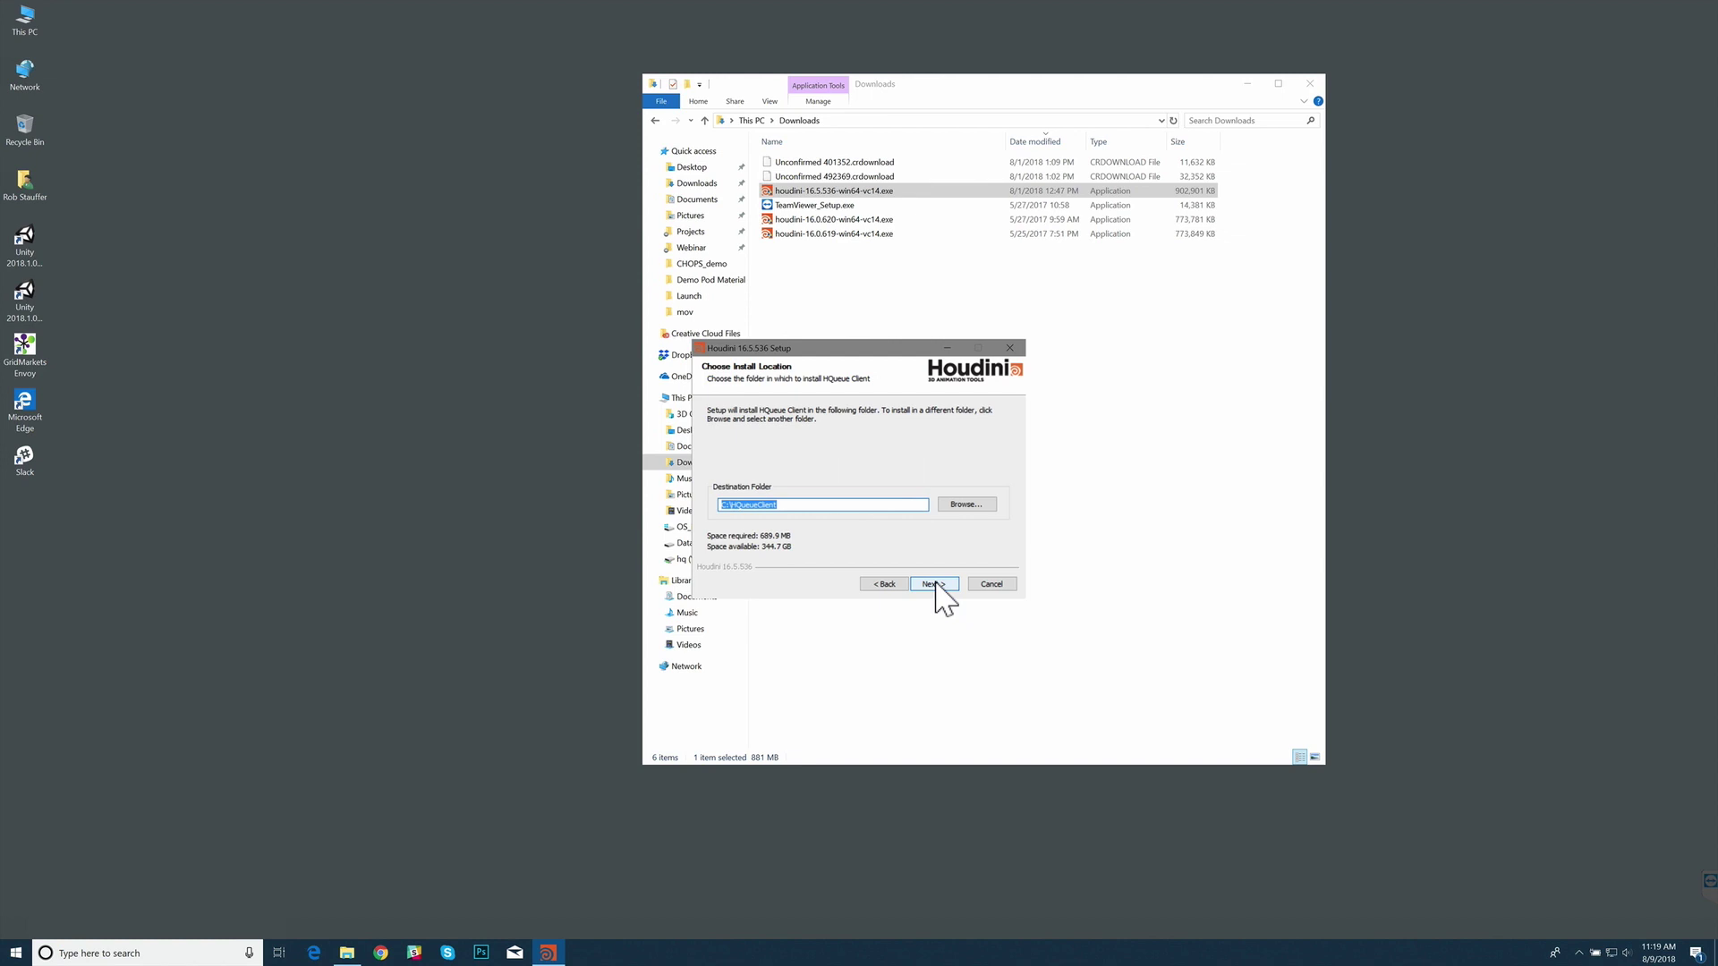
pyautogui.click(935, 584)
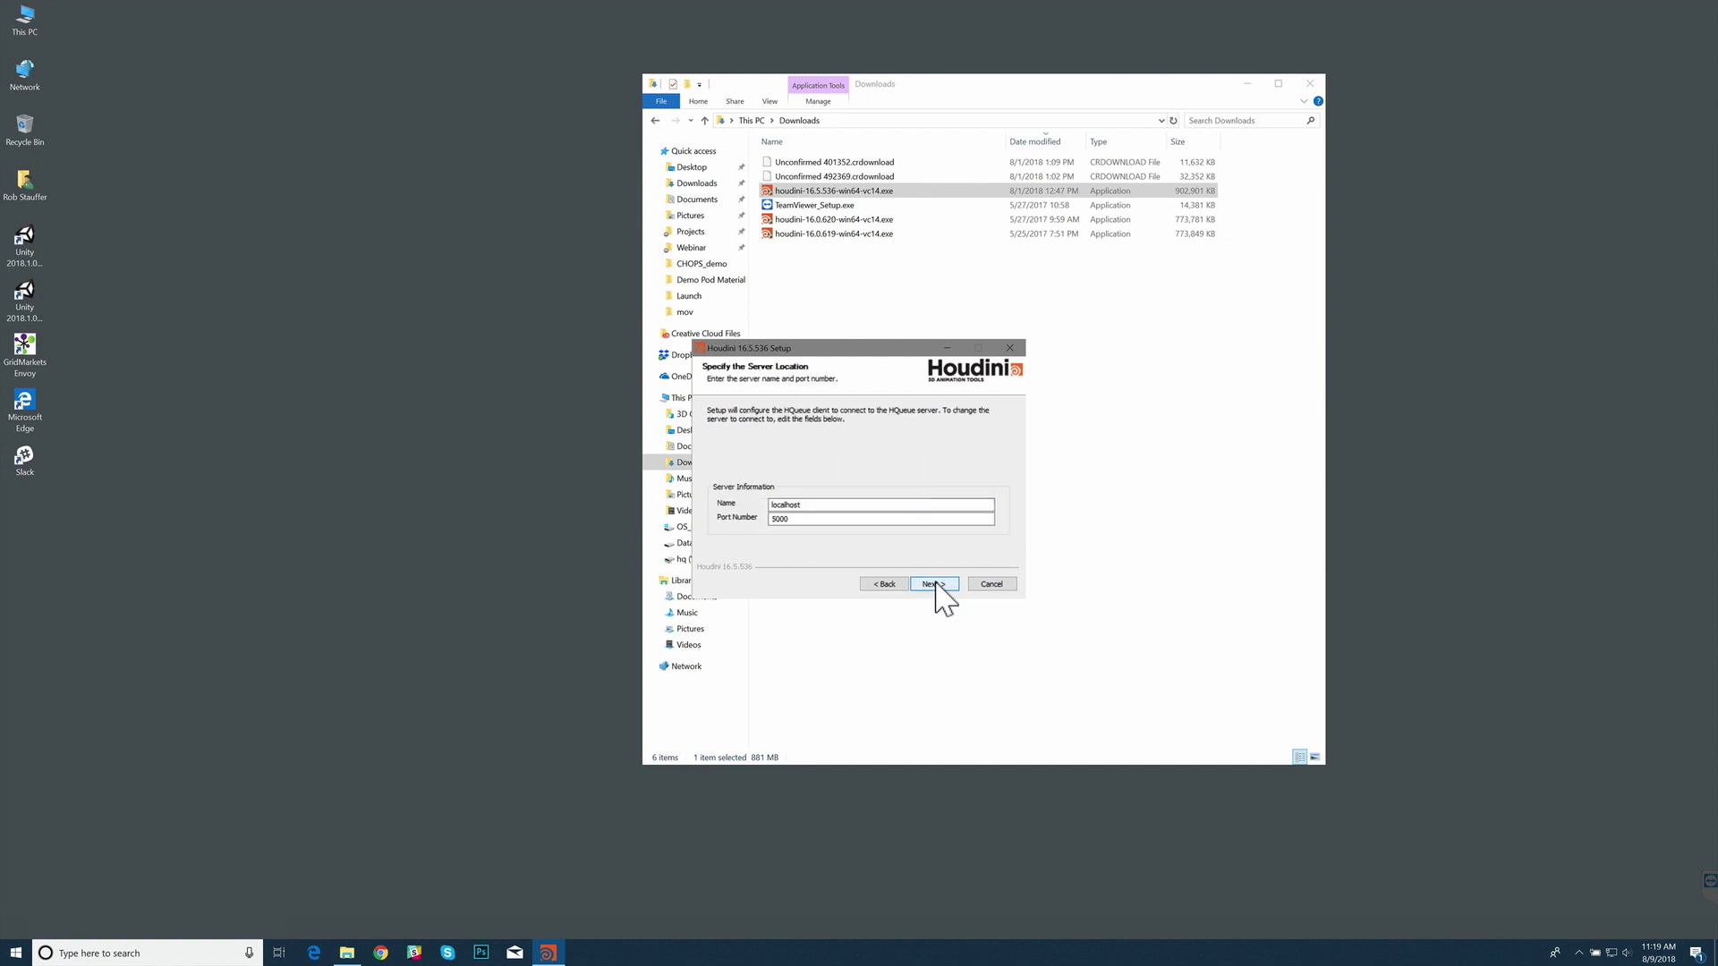
# Set the server to savannah.la.sidefx.co, finish installing, and refresh C: to show HQueueClient
pyautogui.doubleClick(859, 506)
pyautogui.write('savannah.la.sidefx.com')
pyautogui.click(930, 583)
pyautogui.click(931, 584)
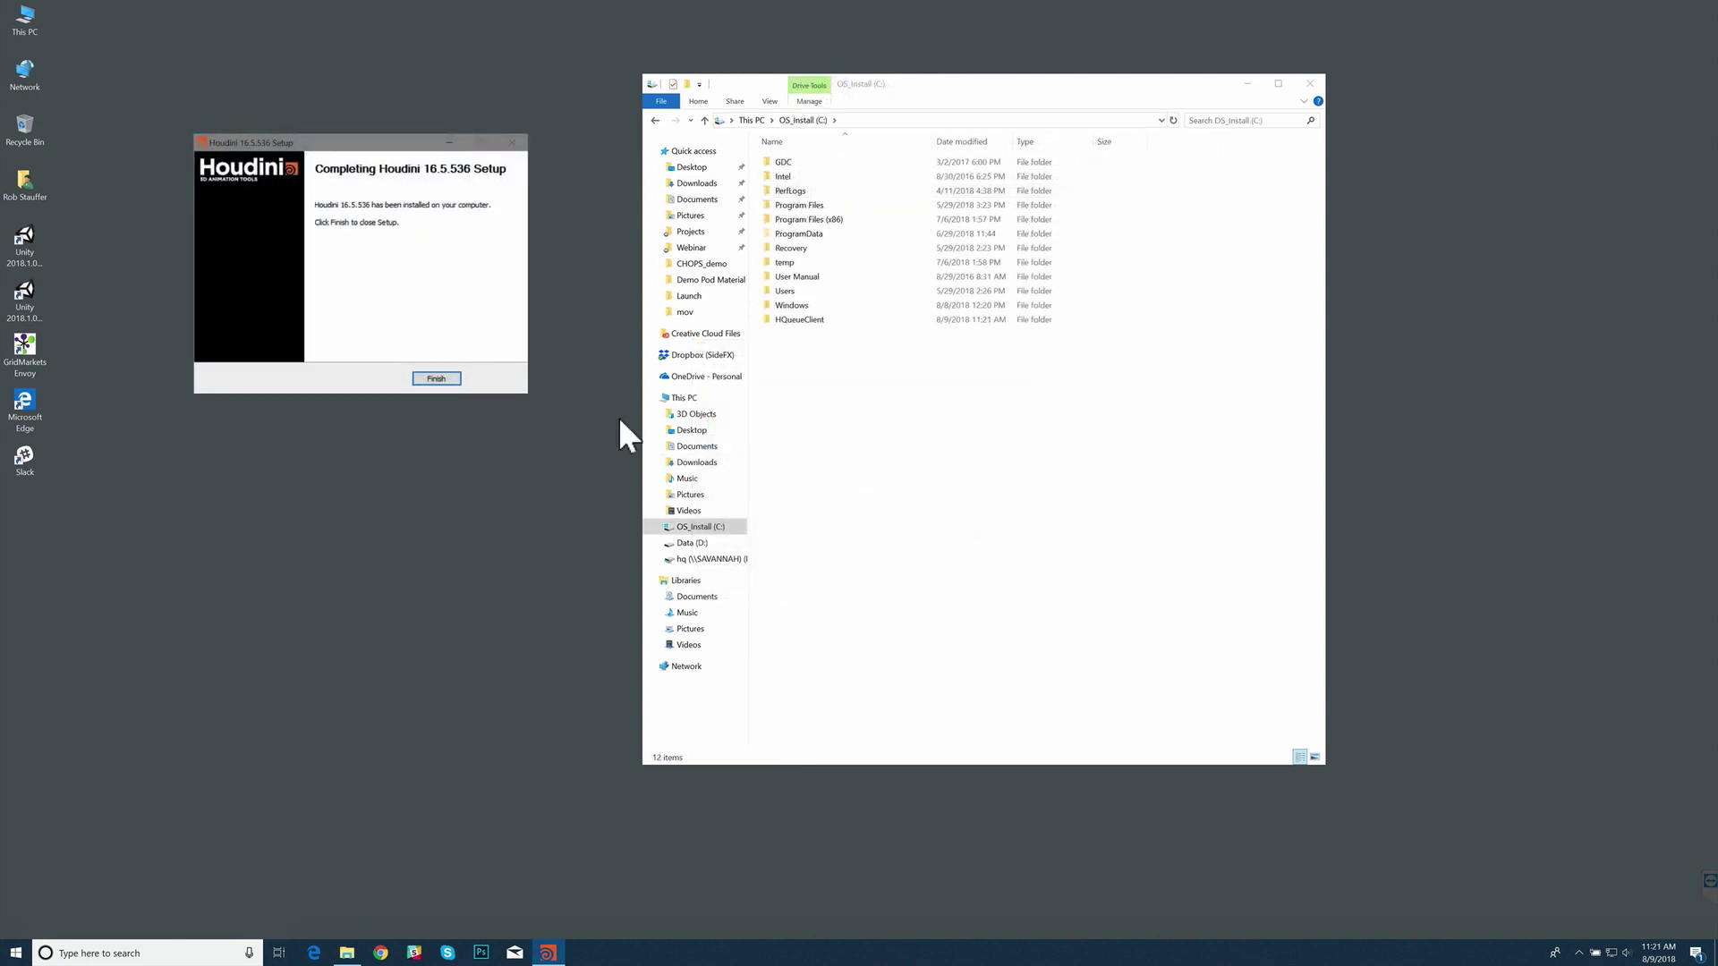
pyautogui.click(438, 379)
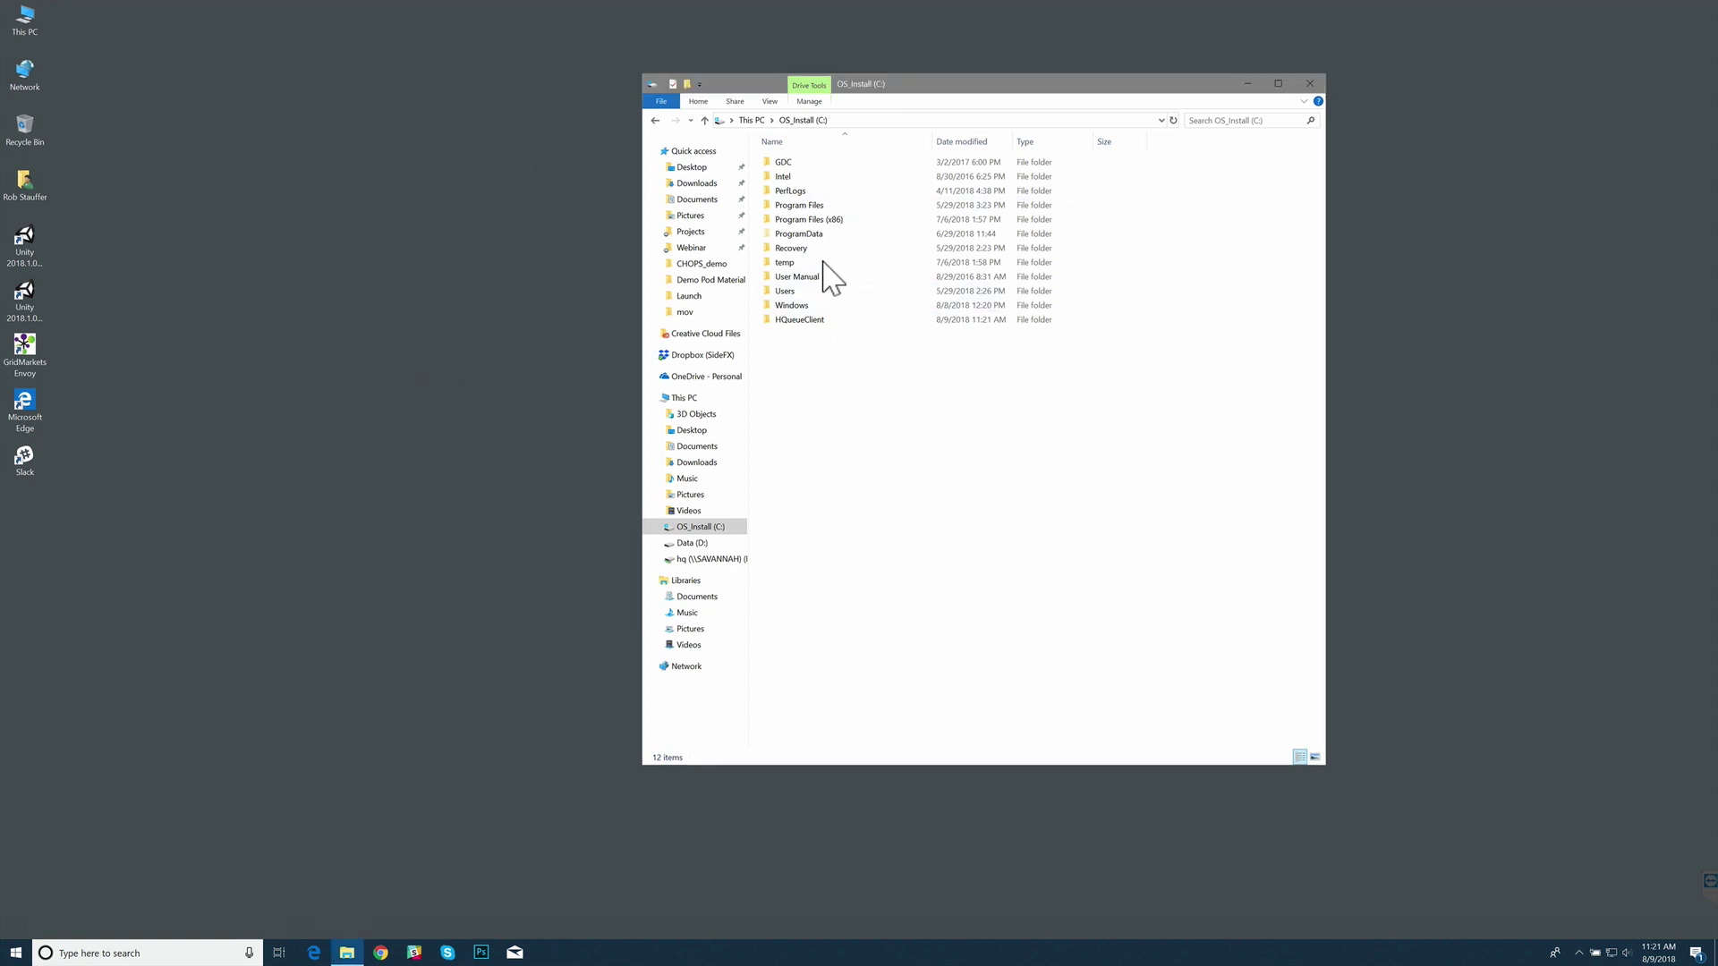
pyautogui.click(721, 516)
pyautogui.click(707, 527)
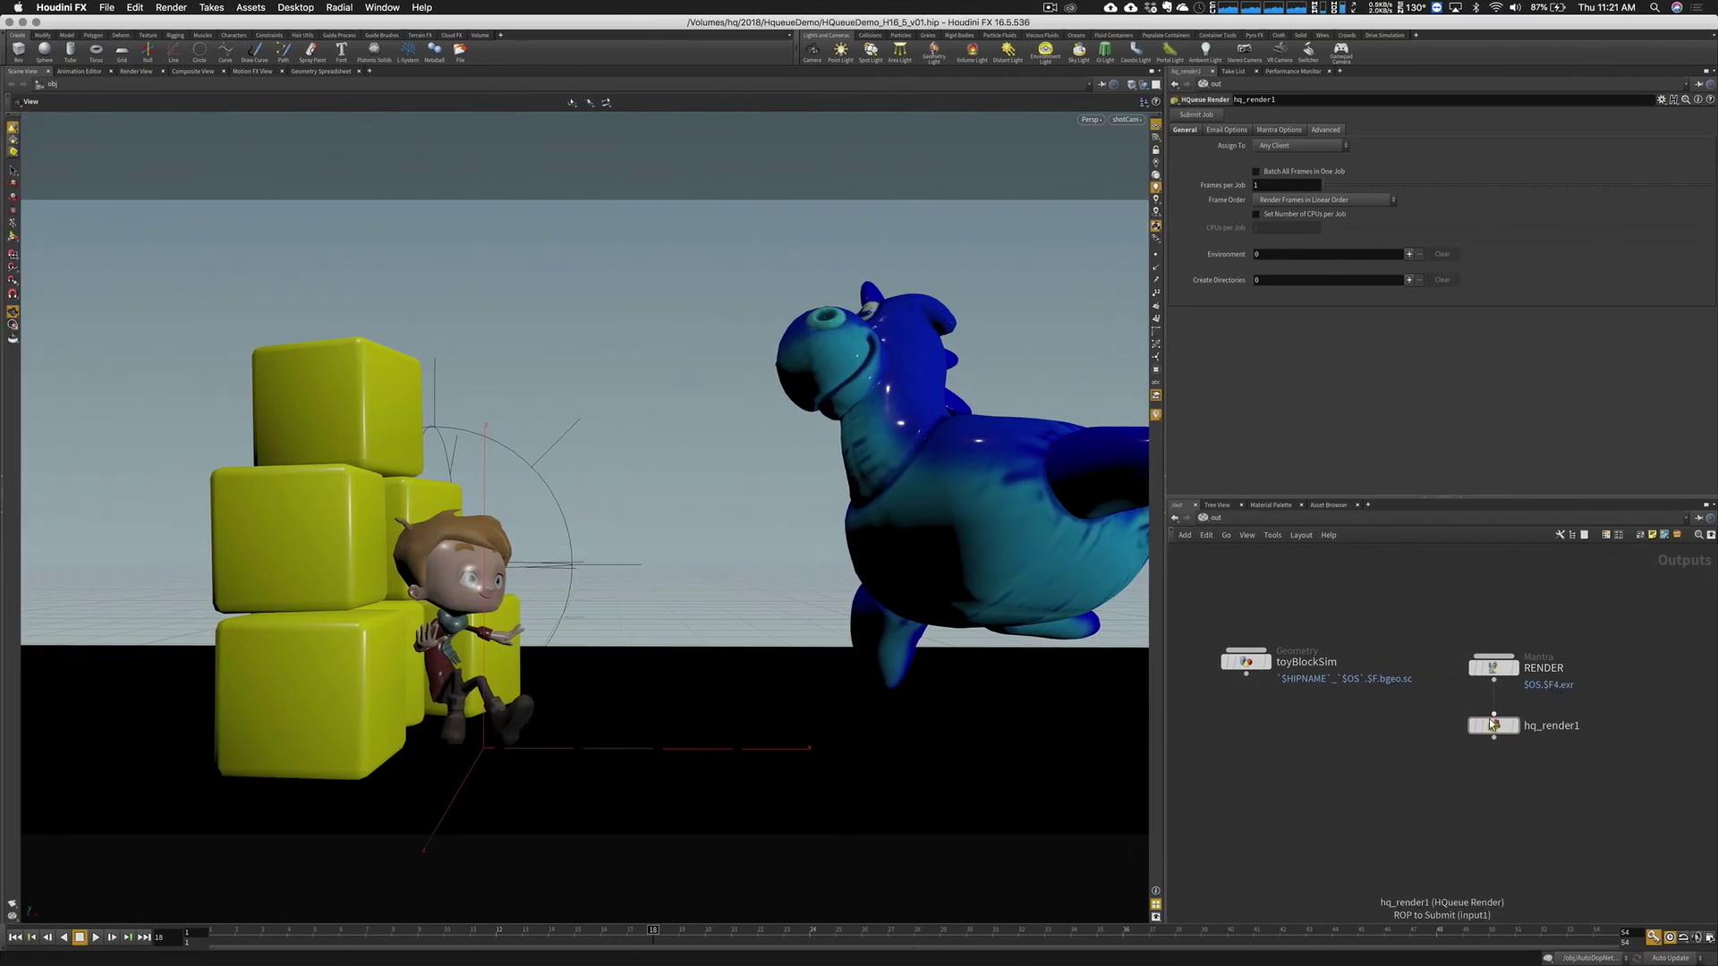
# Submit the hq_render1 render job to the HQueue farm from Houdini
pyautogui.click(1492, 724)
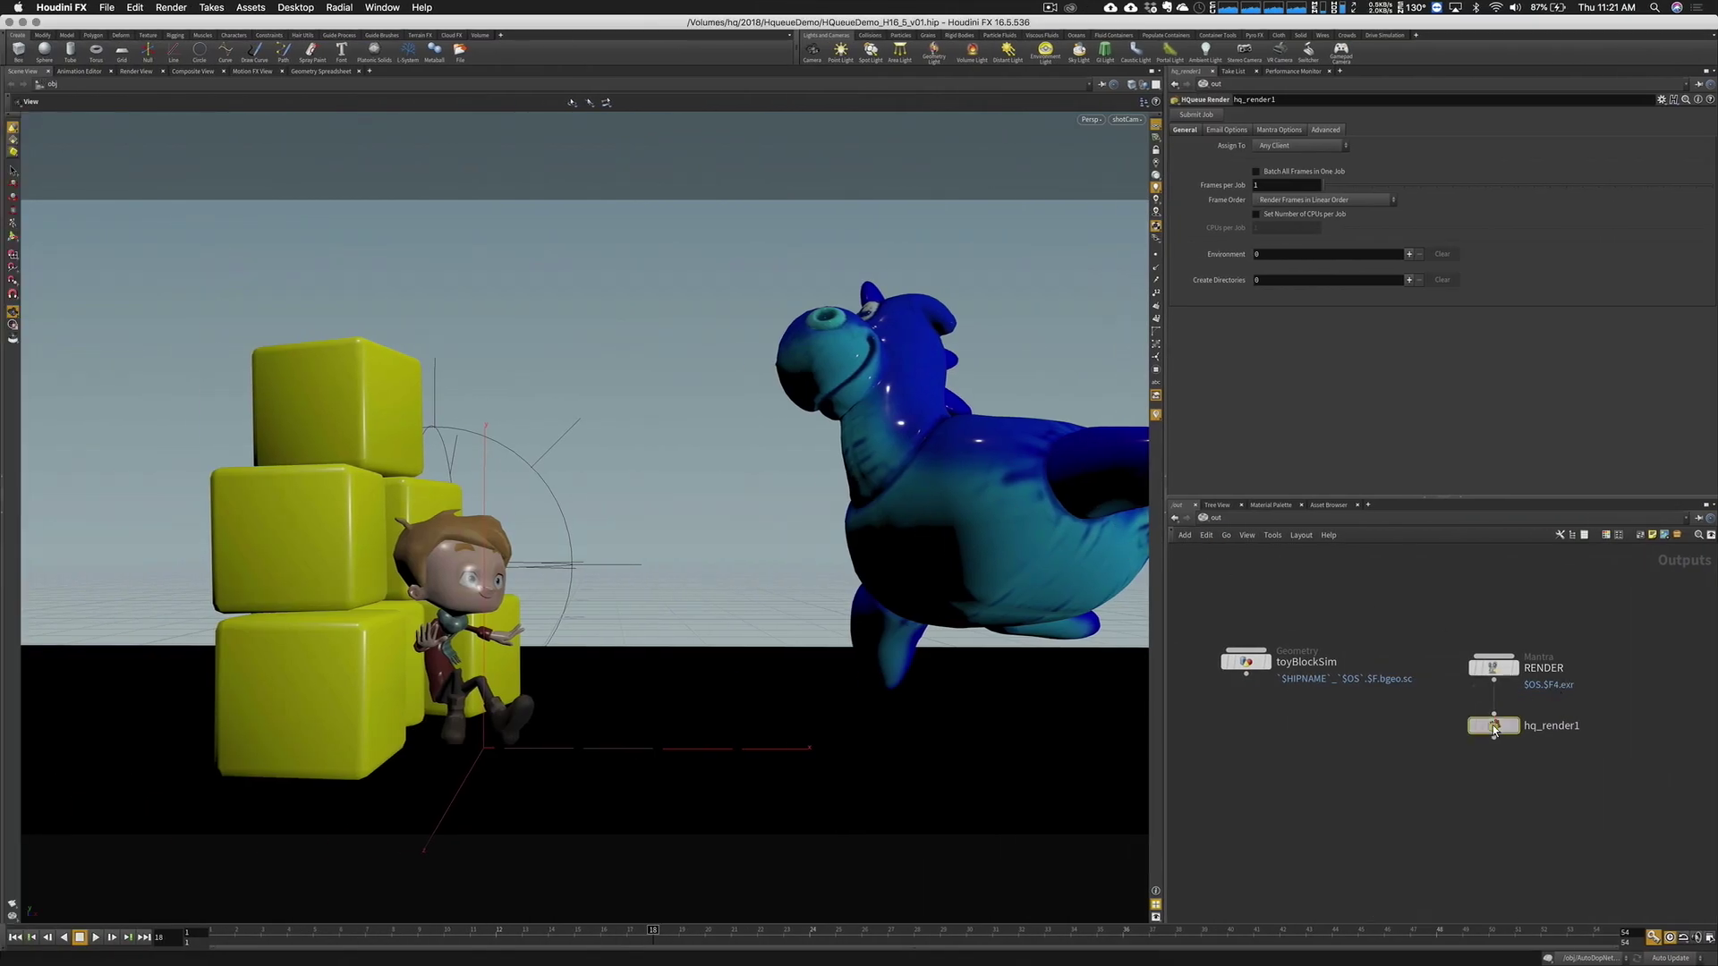
pyautogui.click(1187, 130)
pyautogui.click(1205, 115)
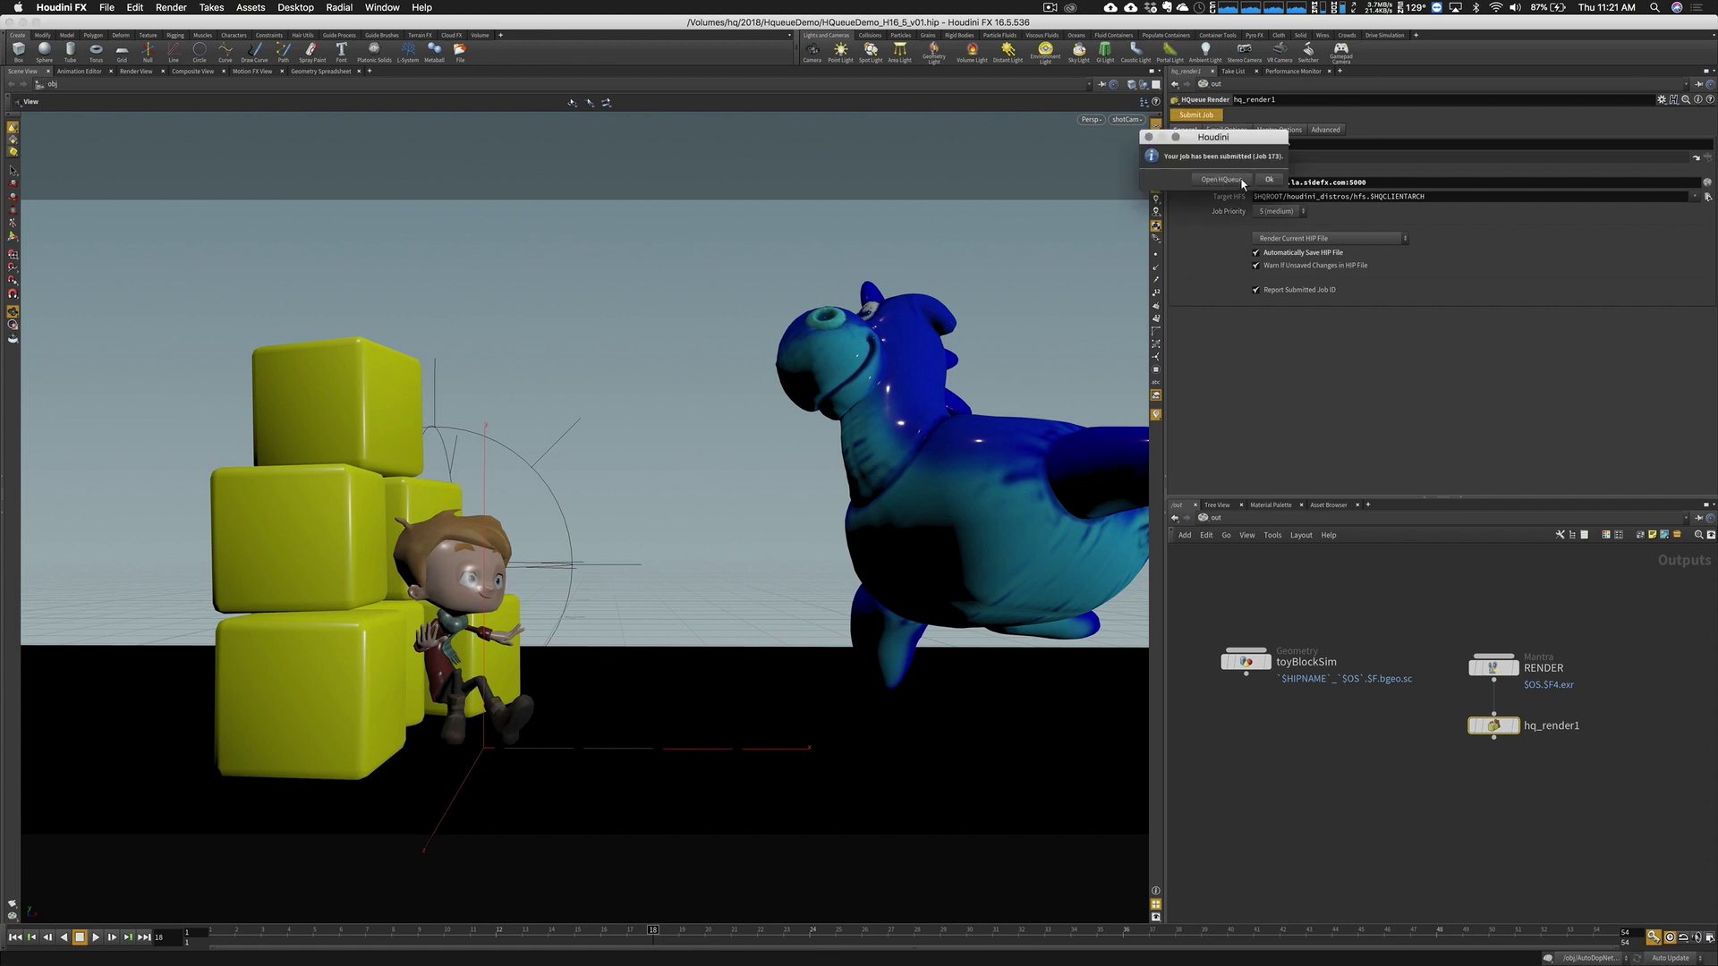
# Open job 173 in HQueue and read failed child job 175's Access is denied log
pyautogui.click(1222, 180)
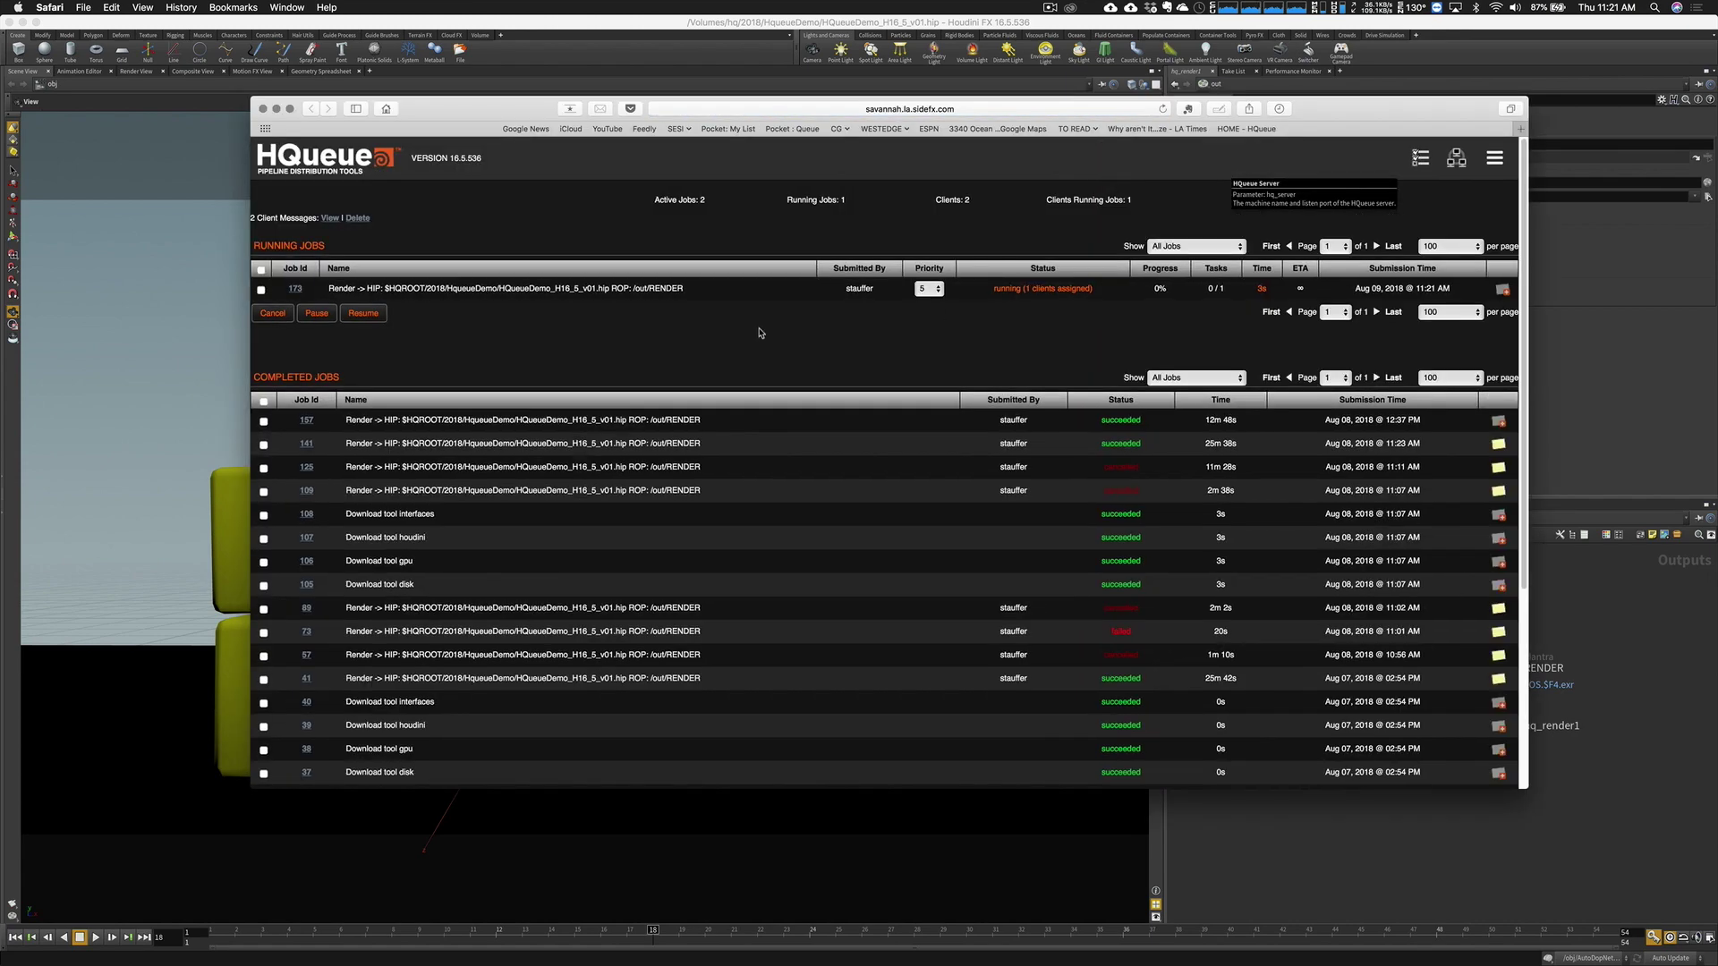
pyautogui.click(295, 290)
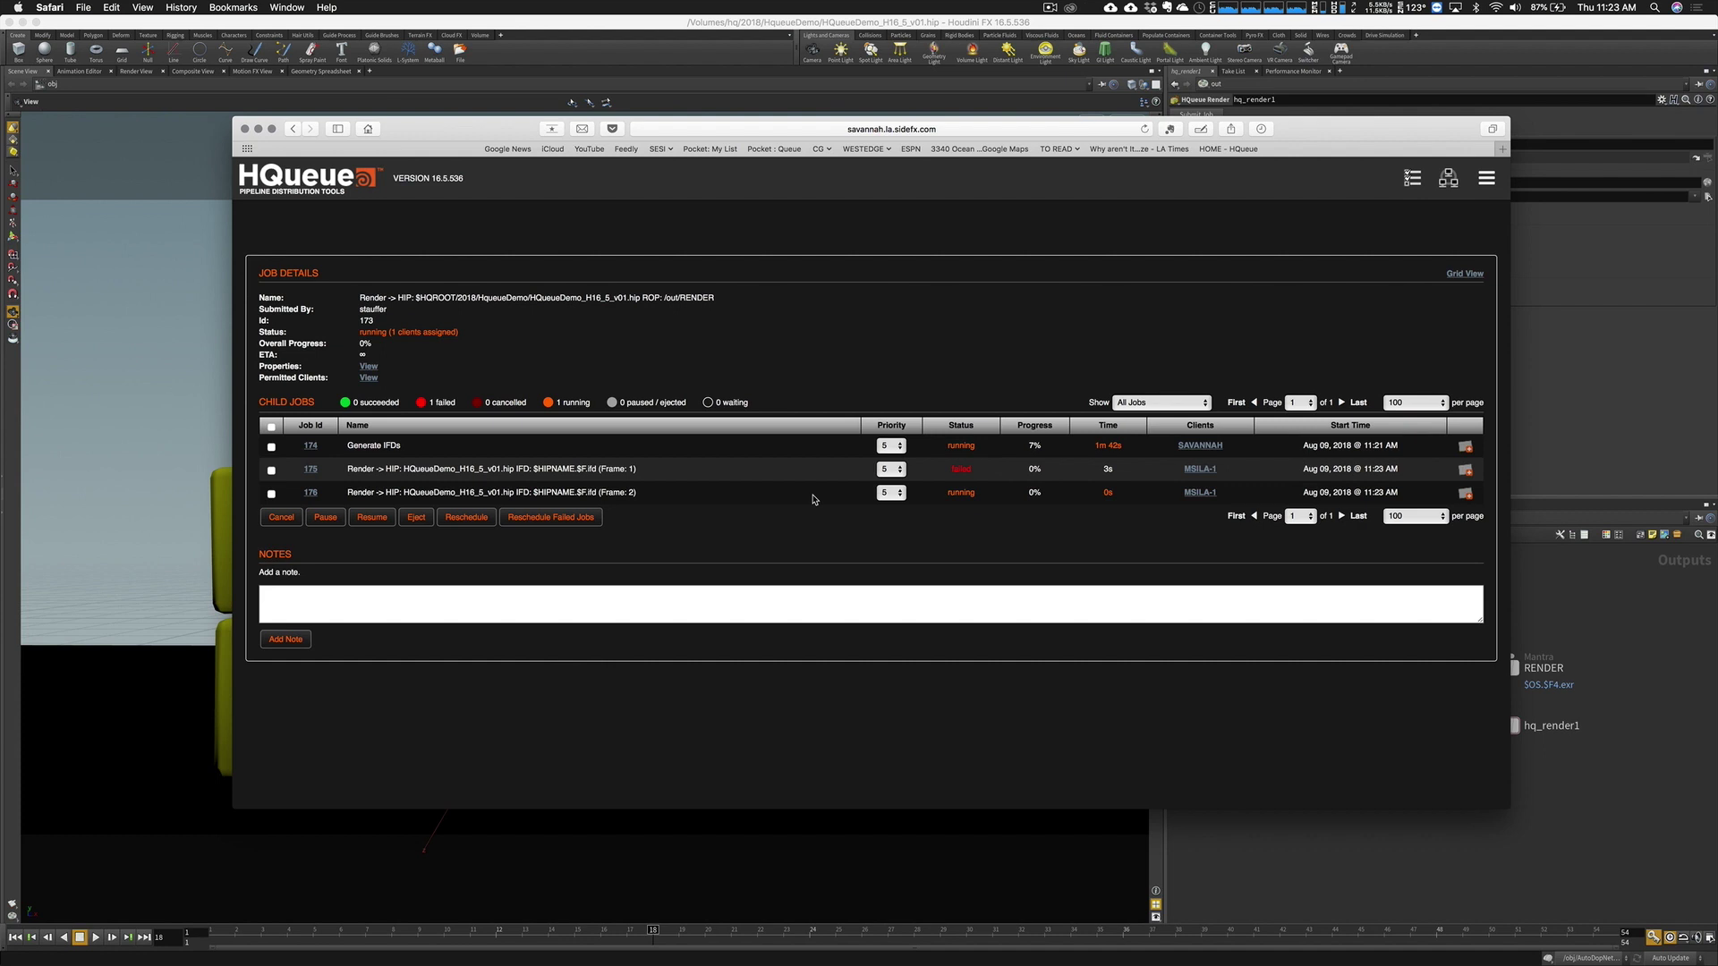
pyautogui.click(310, 470)
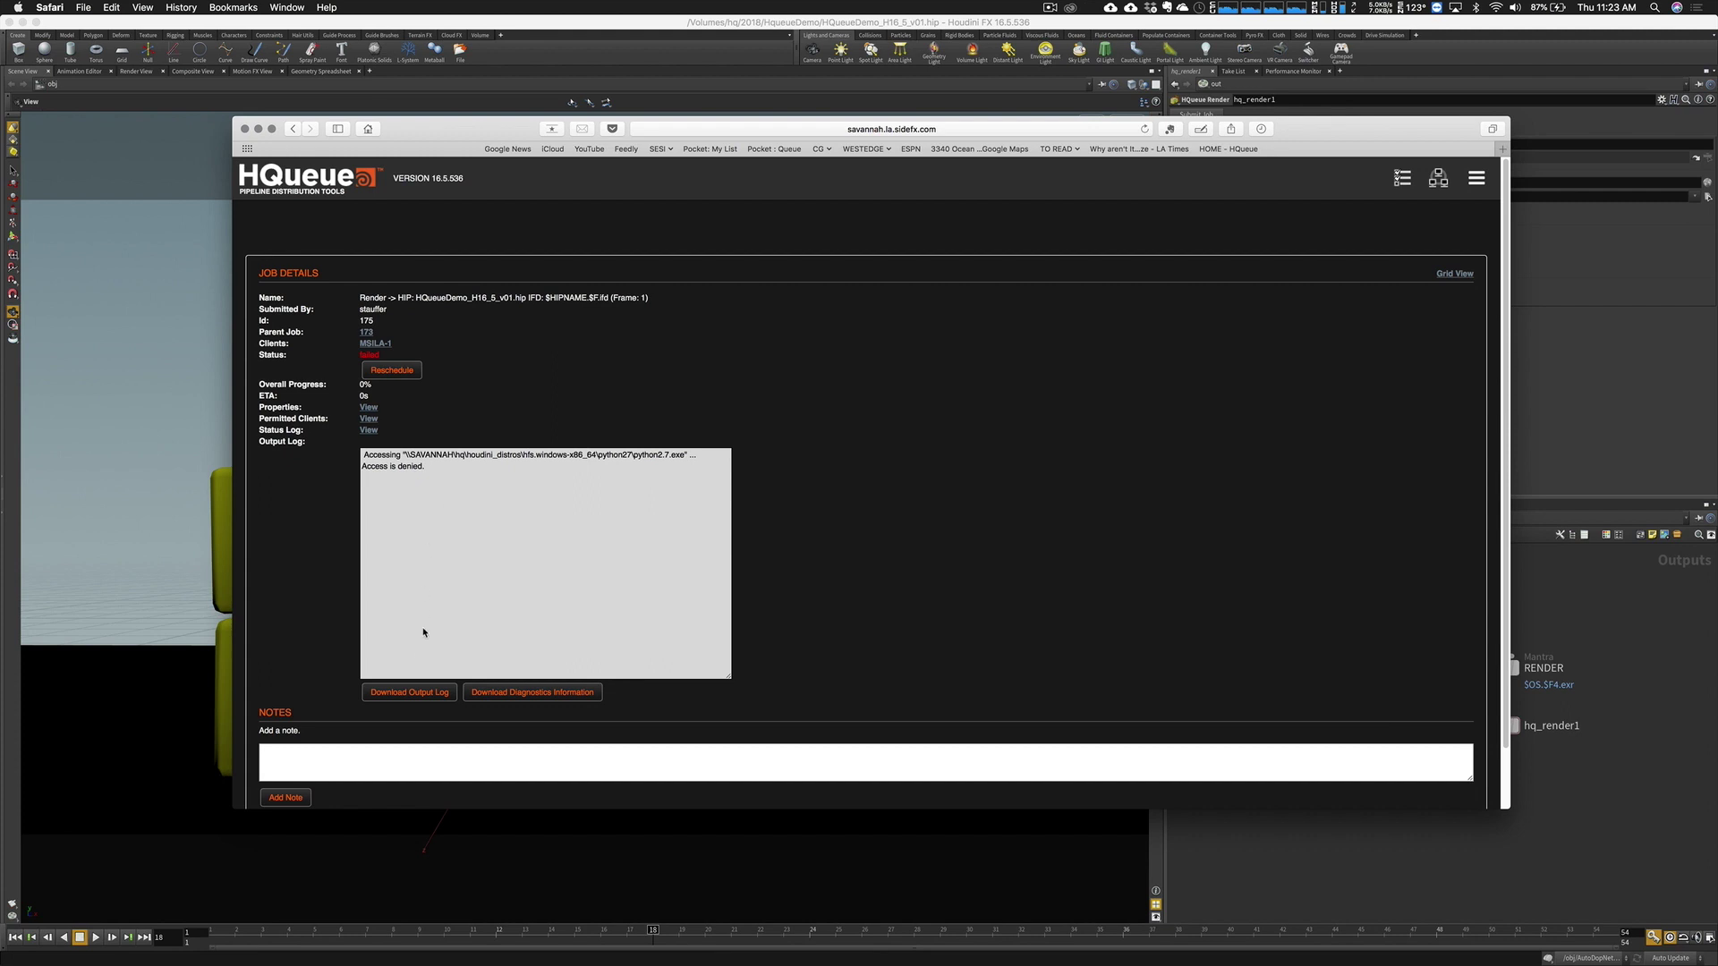
# Cancel job 173 from the HQueue jobs overview
pyautogui.click(333, 185)
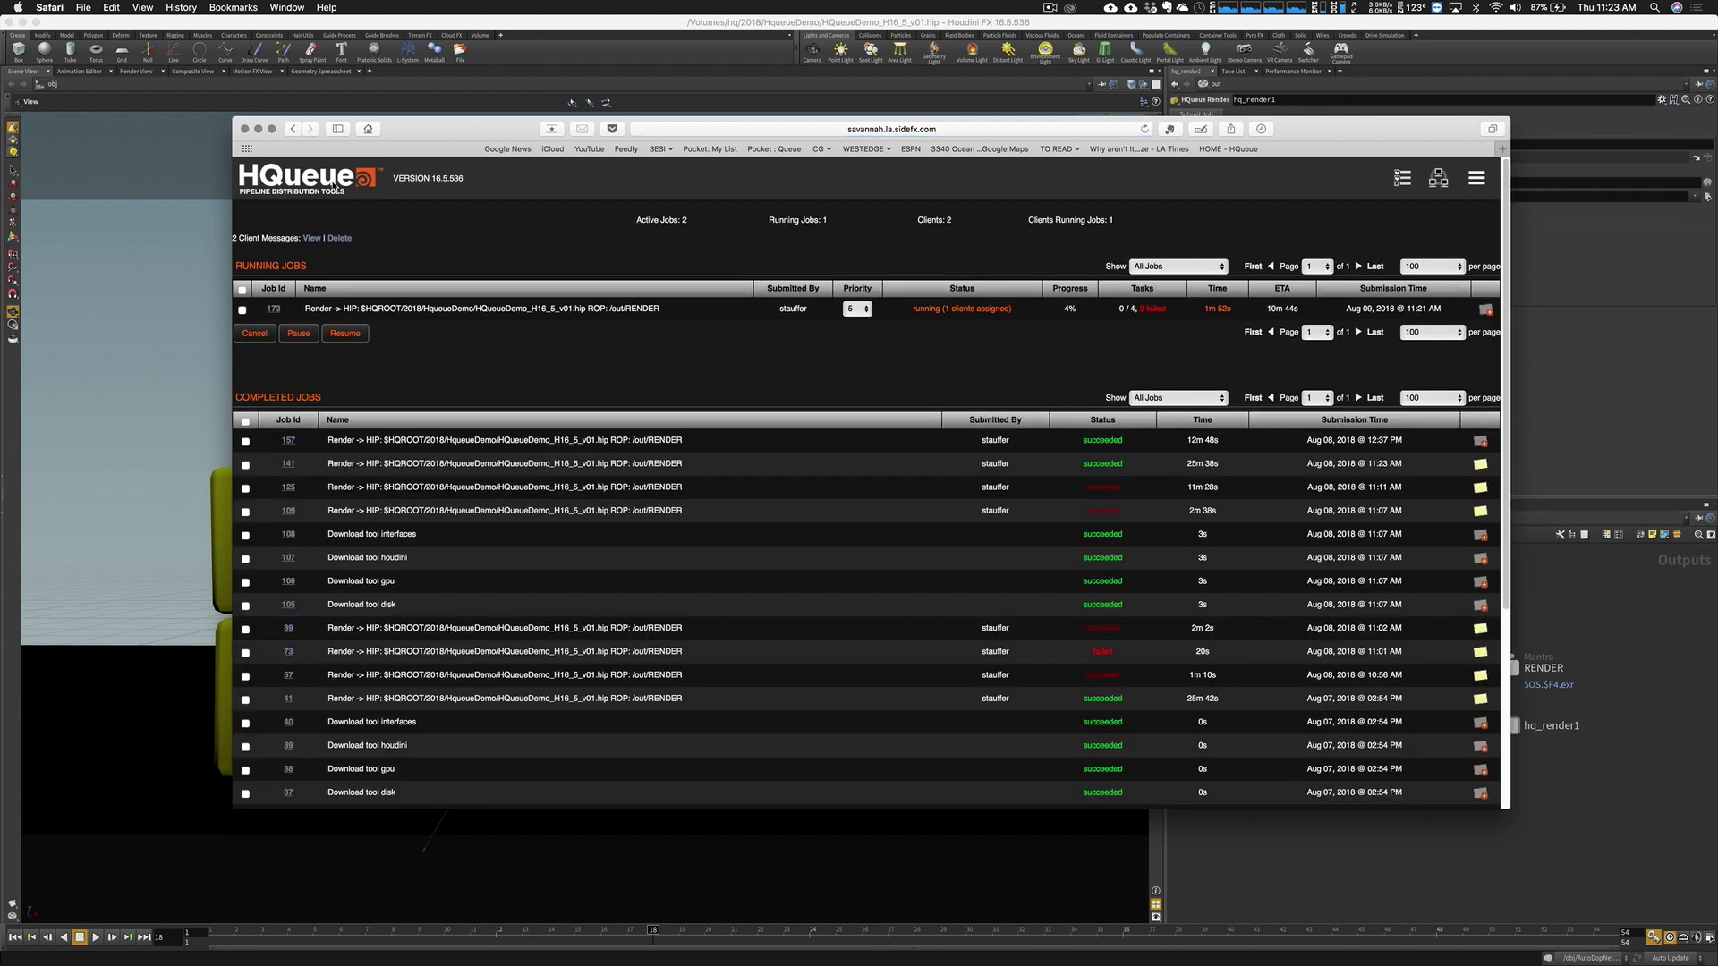
pyautogui.click(241, 309)
pyautogui.click(252, 334)
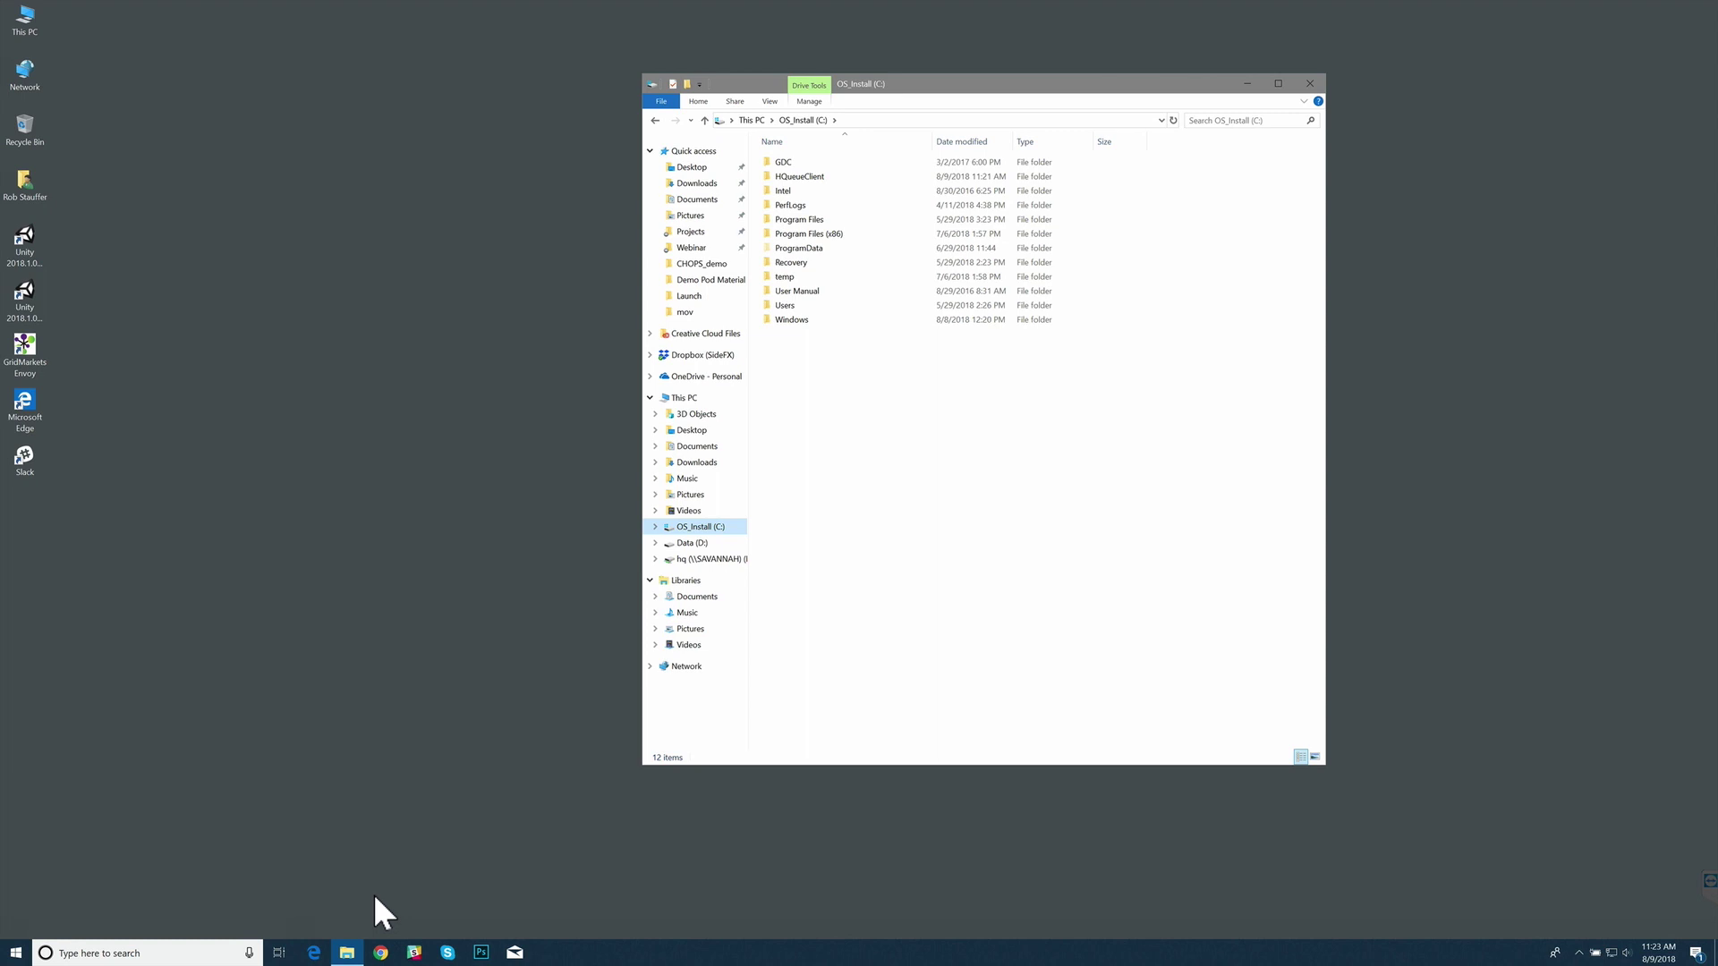
# Open Windows Services and stop the HQueueClient service
pyautogui.click(216, 954)
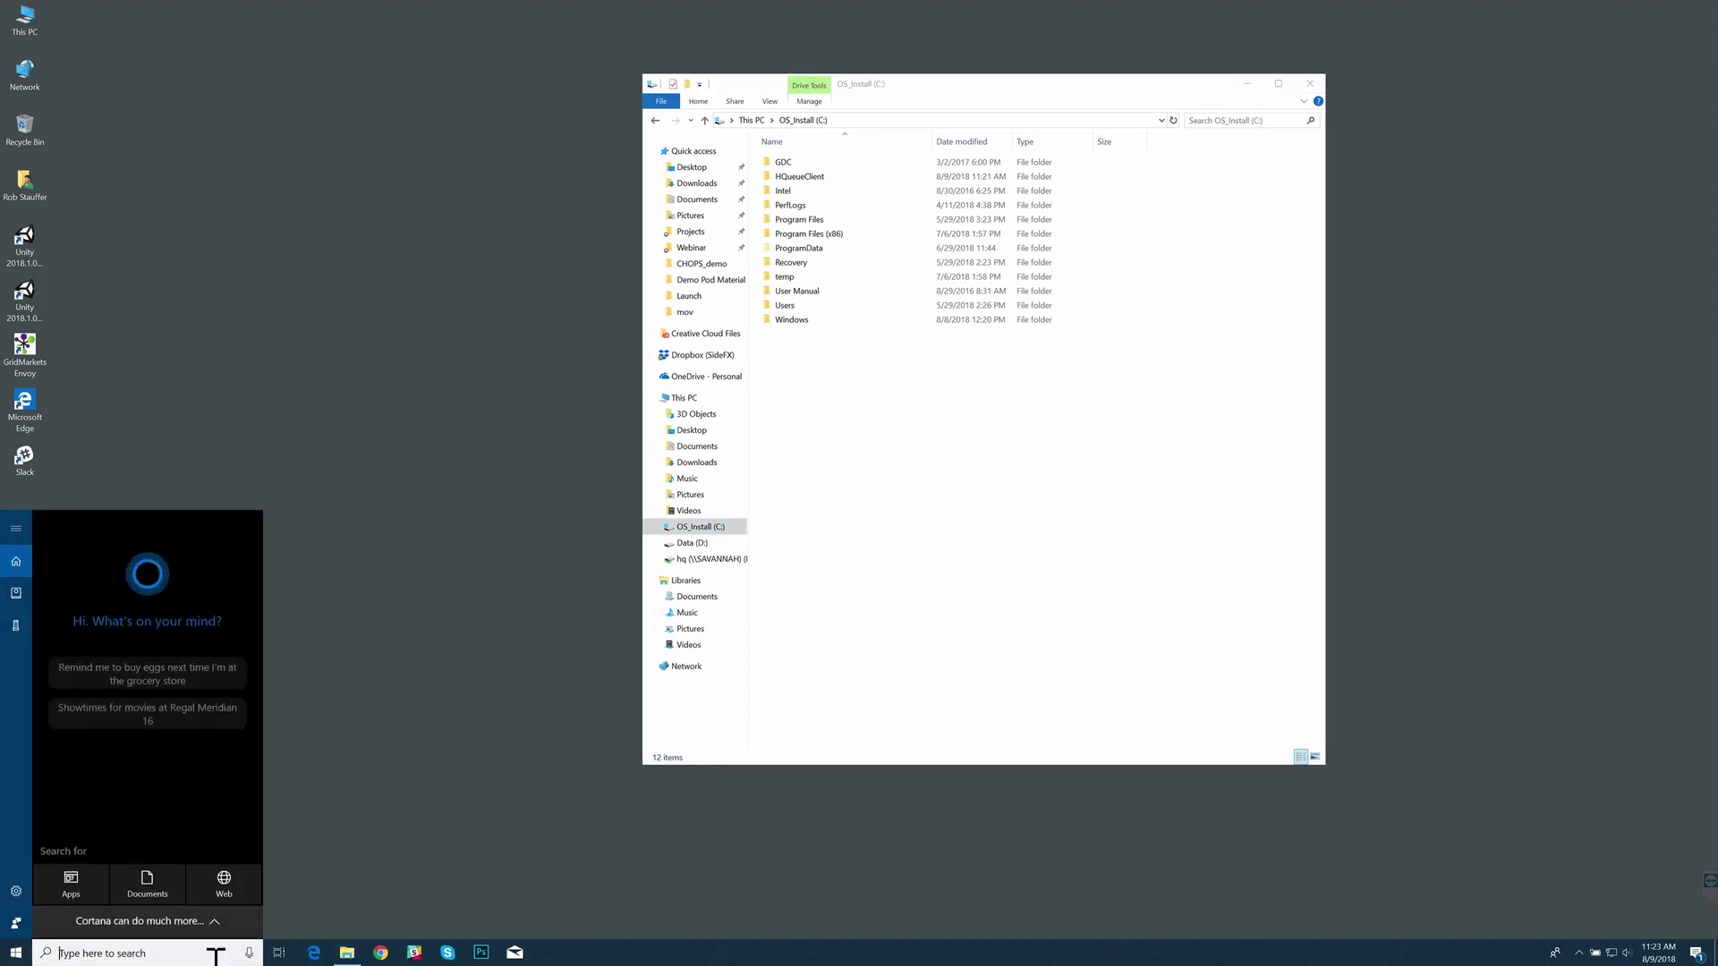
pyautogui.write('services')
pyautogui.press('Return')
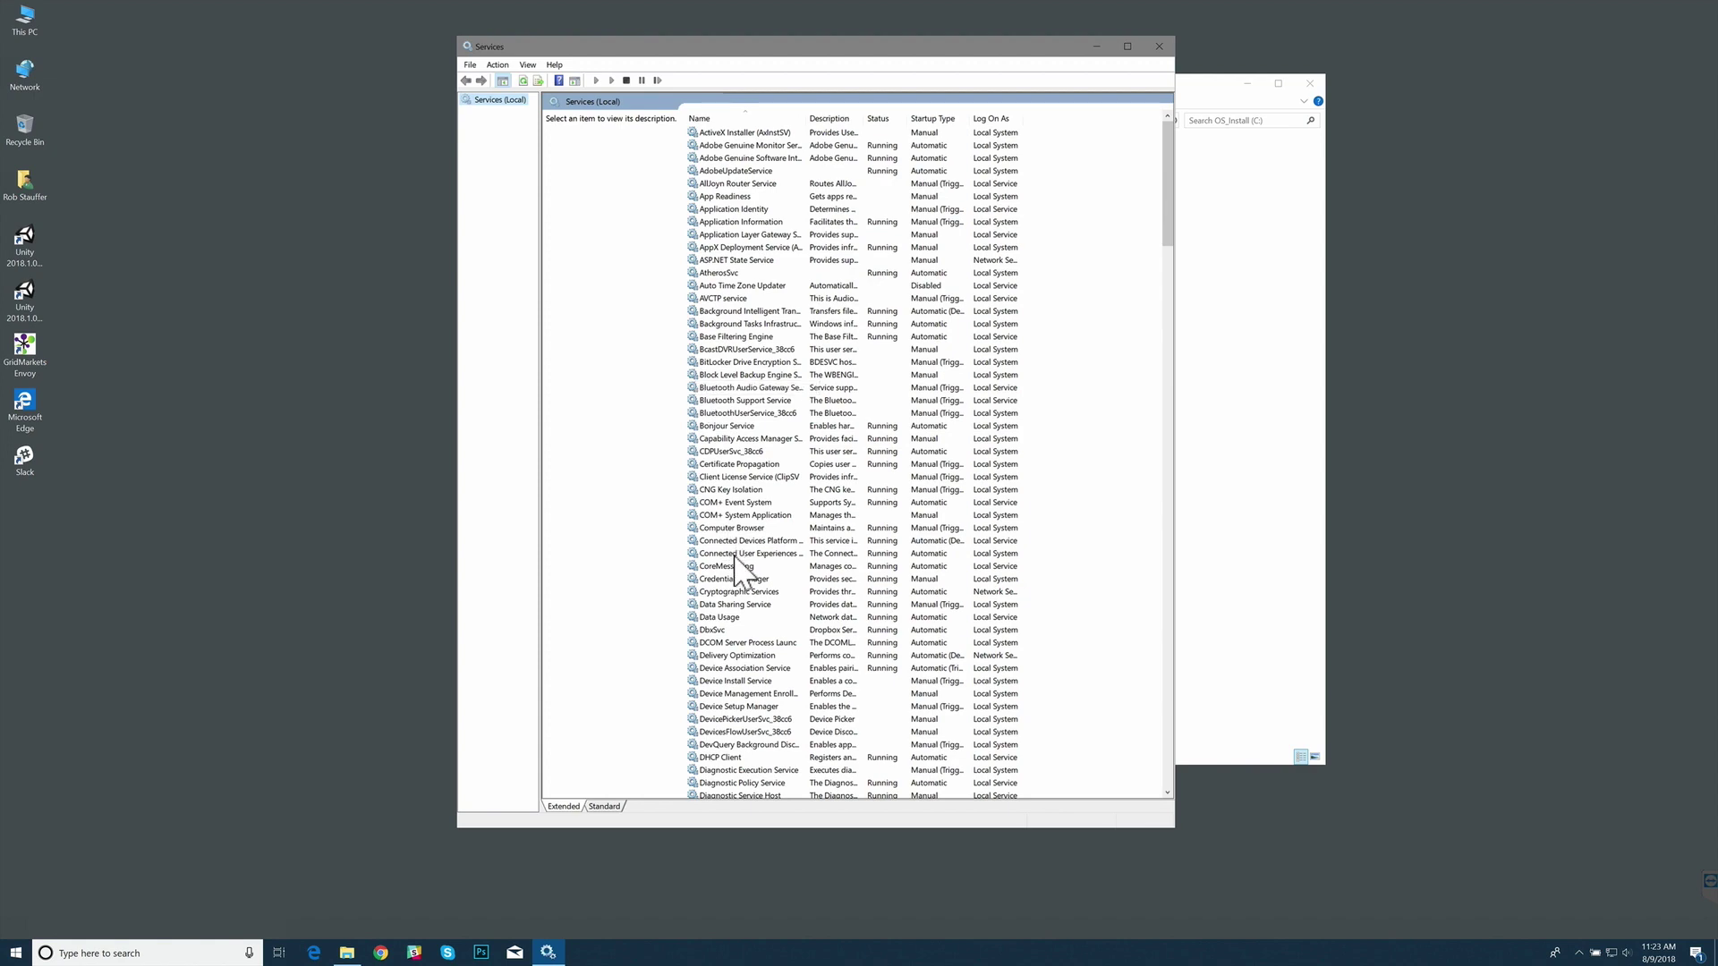
pyautogui.scroll(-8, 735, 572)
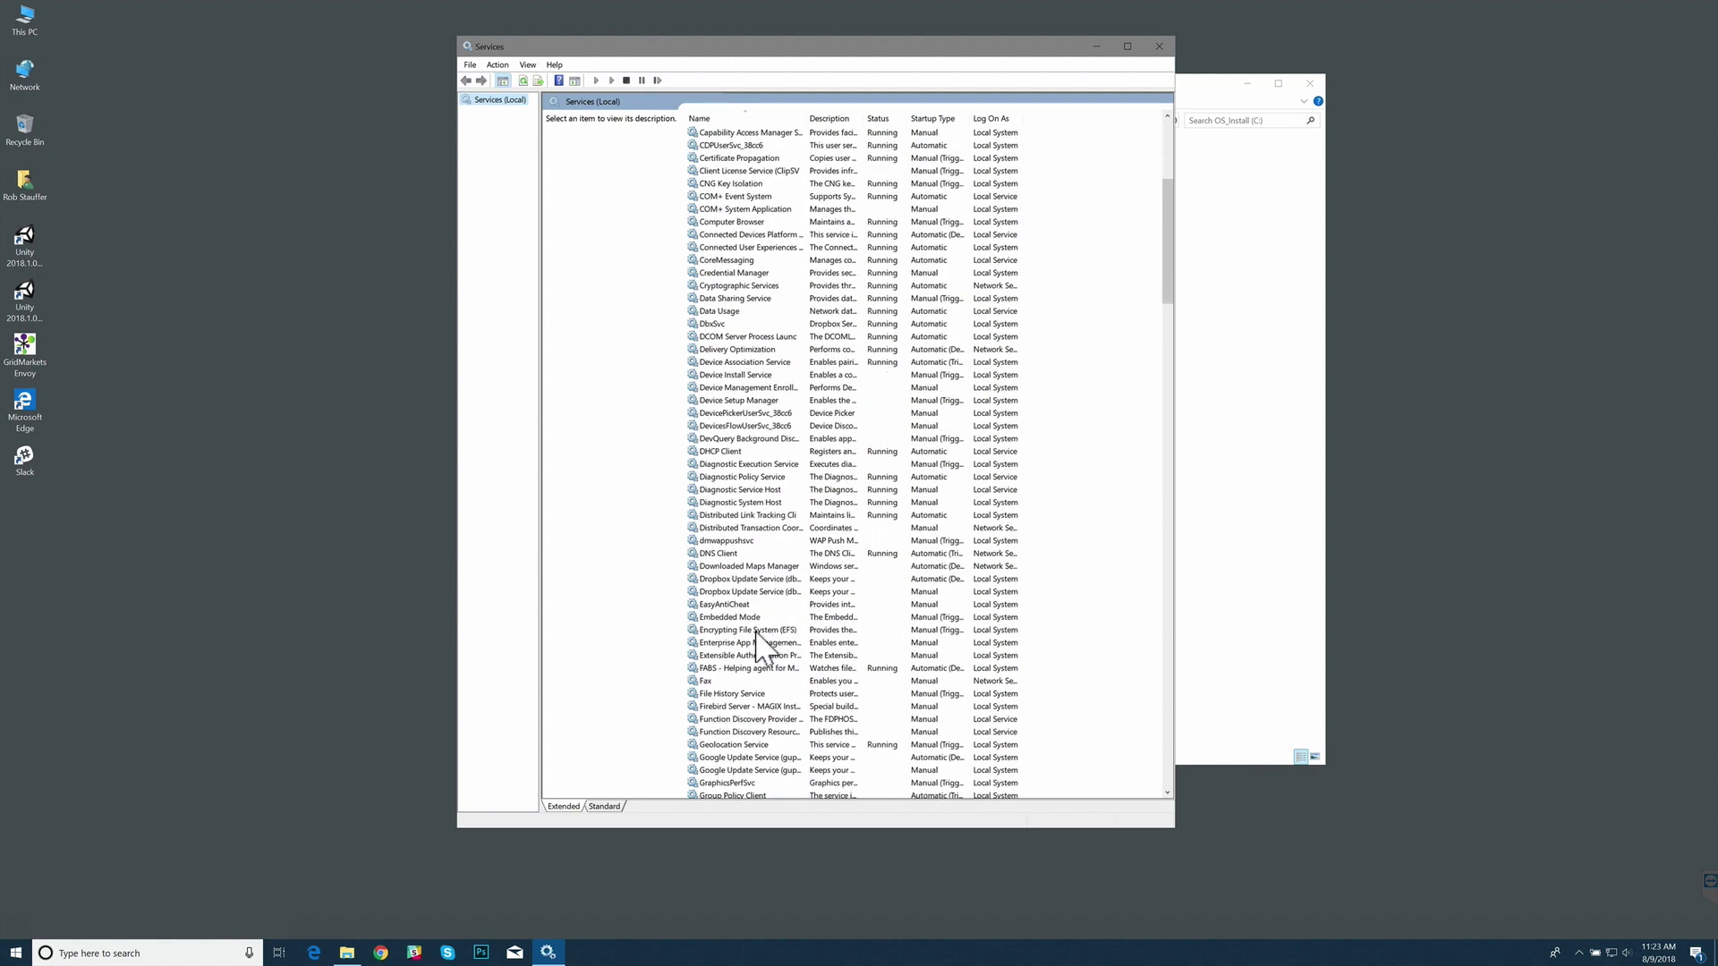
pyautogui.scroll(-3, 756, 633)
pyautogui.click(739, 719)
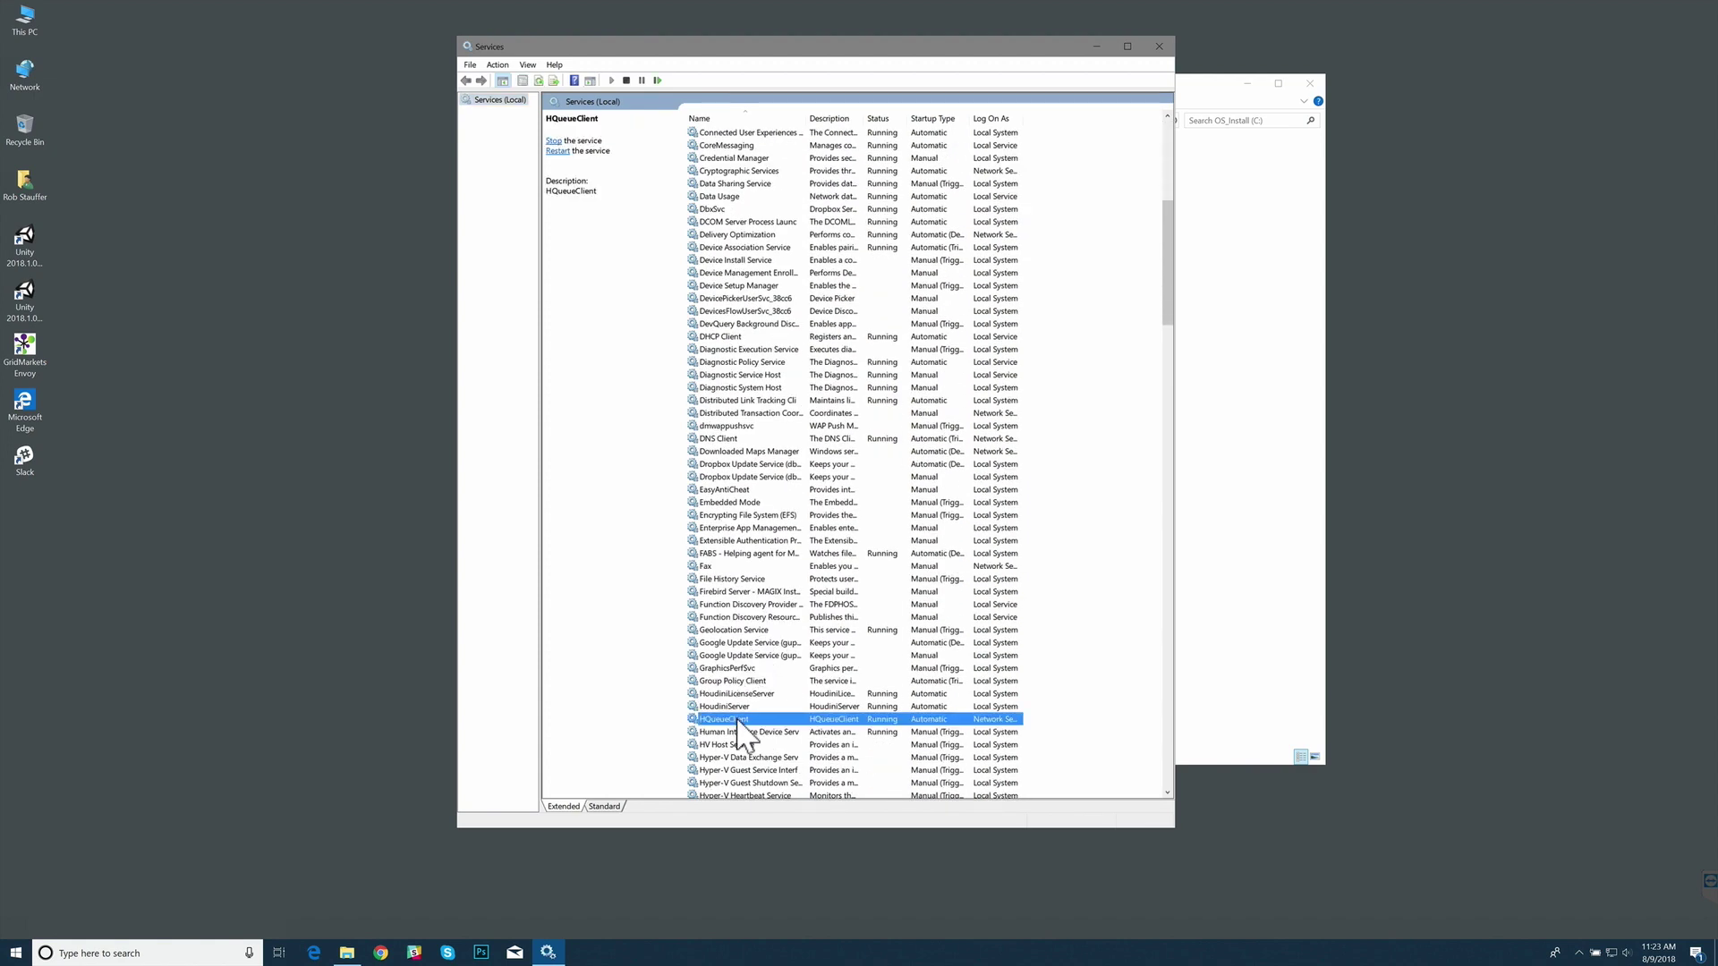
pyautogui.rightClick(739, 721)
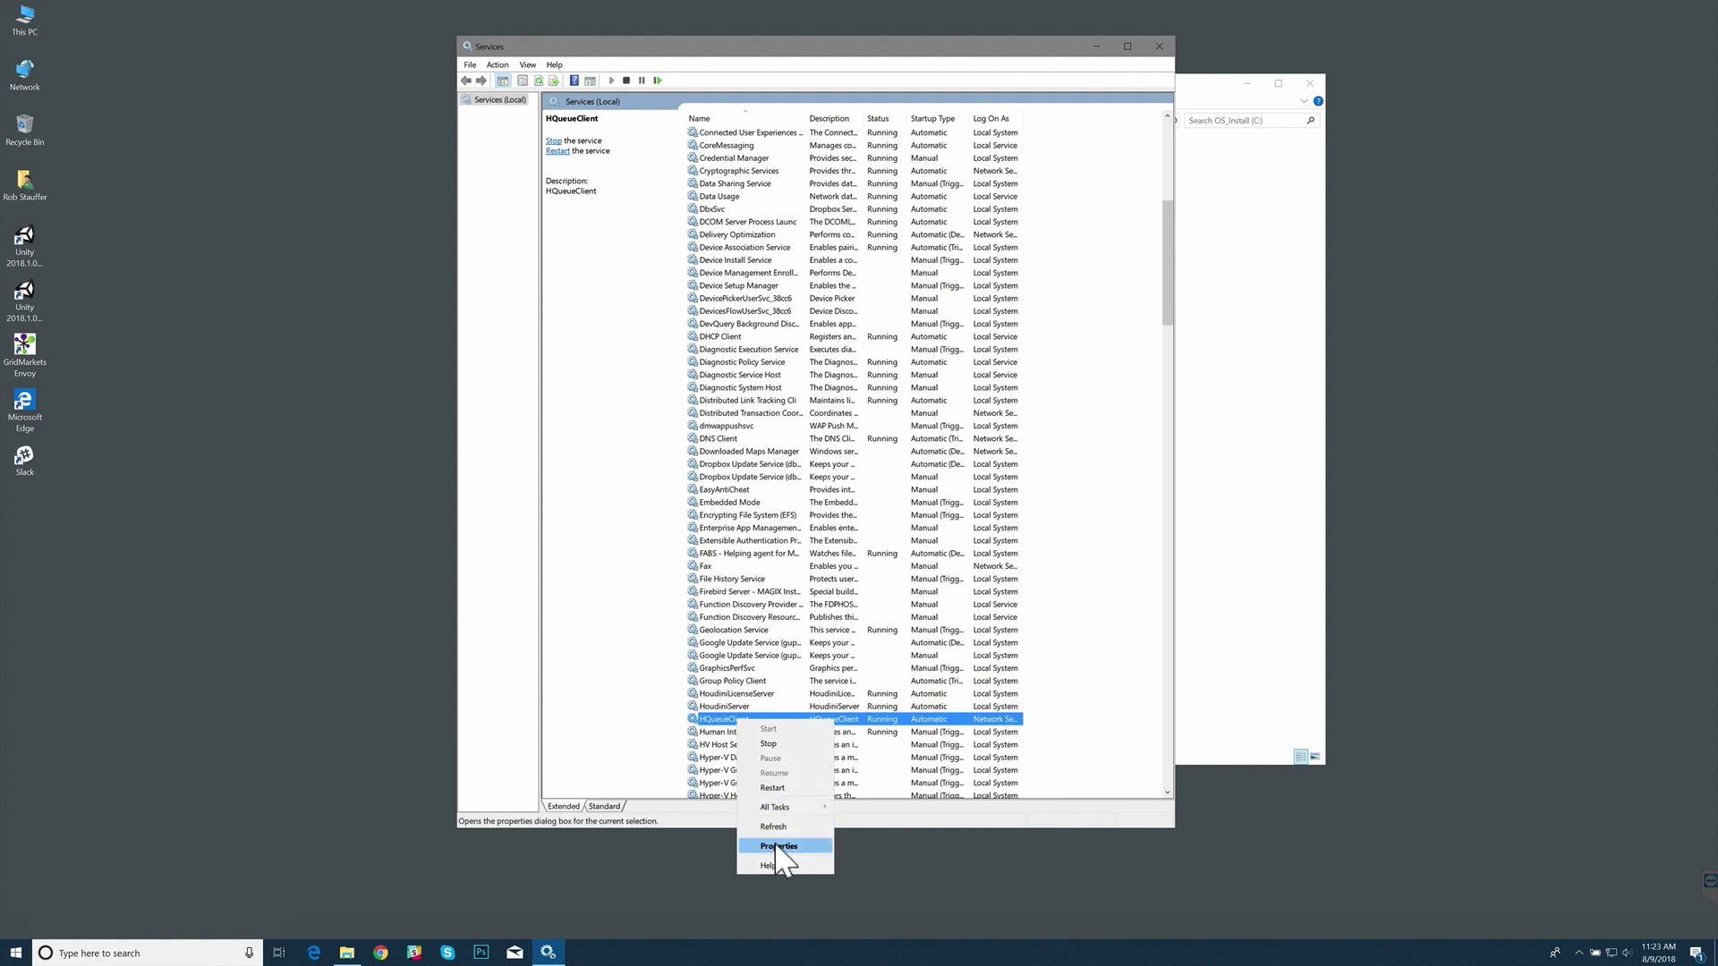
pyautogui.click(783, 743)
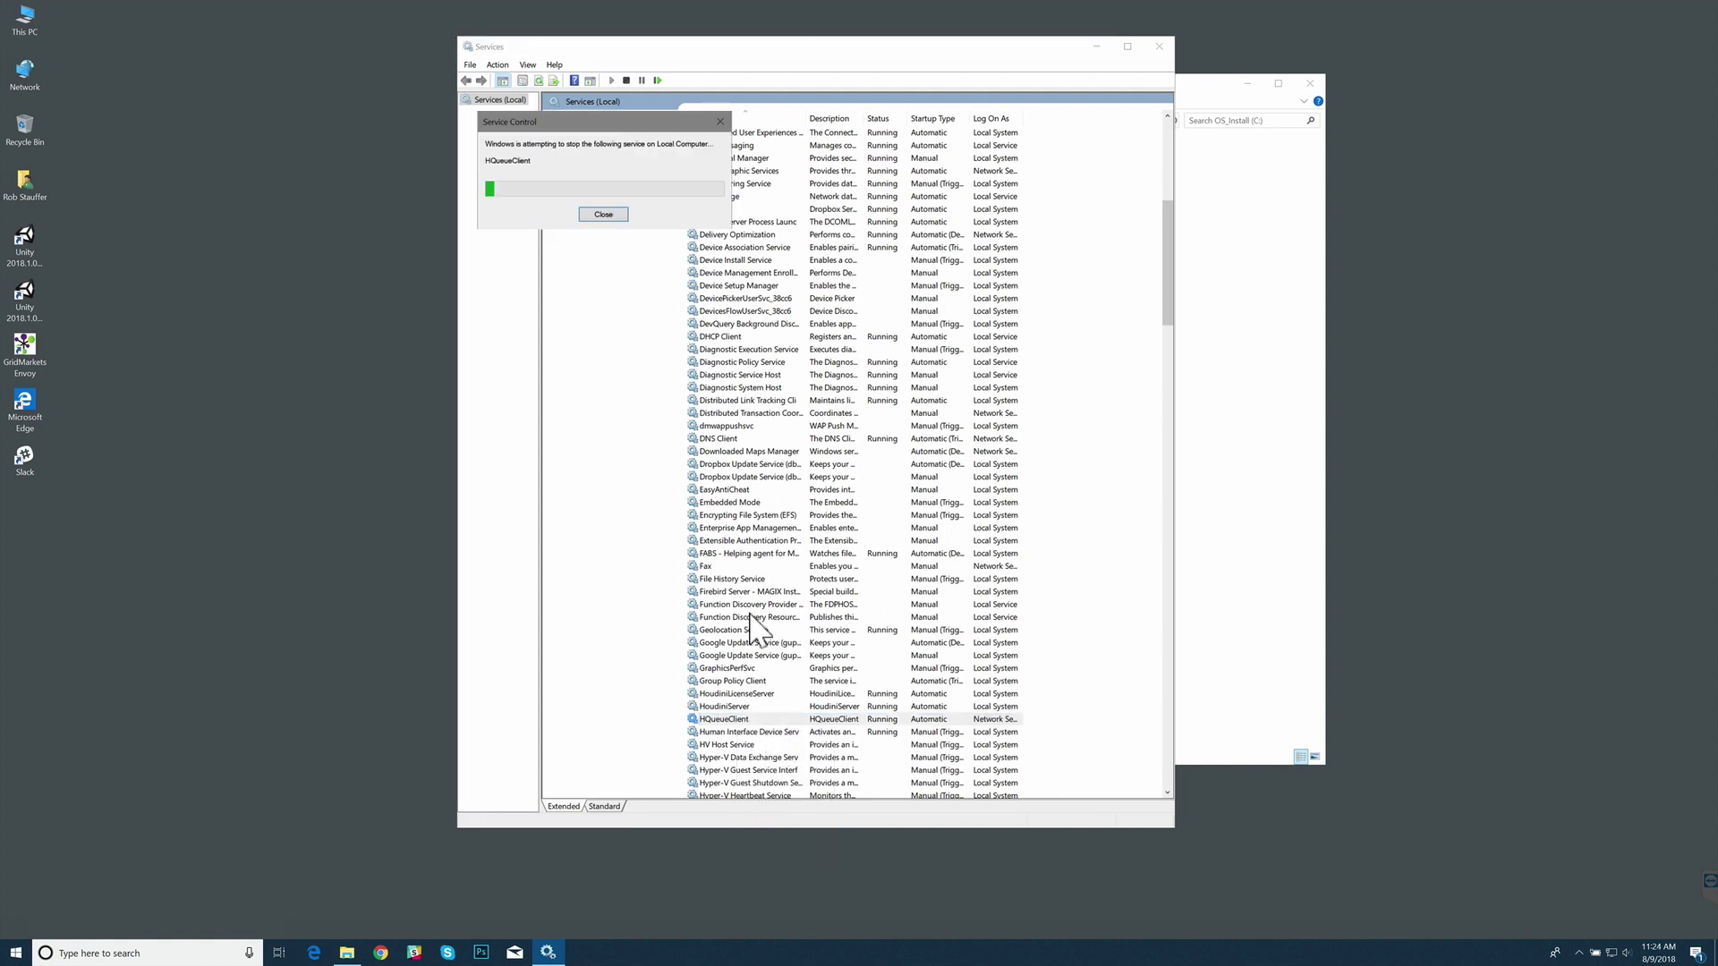
# Open the HQueueClient properties' Log On settings and select the Network Service account name
pyautogui.rightClick(739, 721)
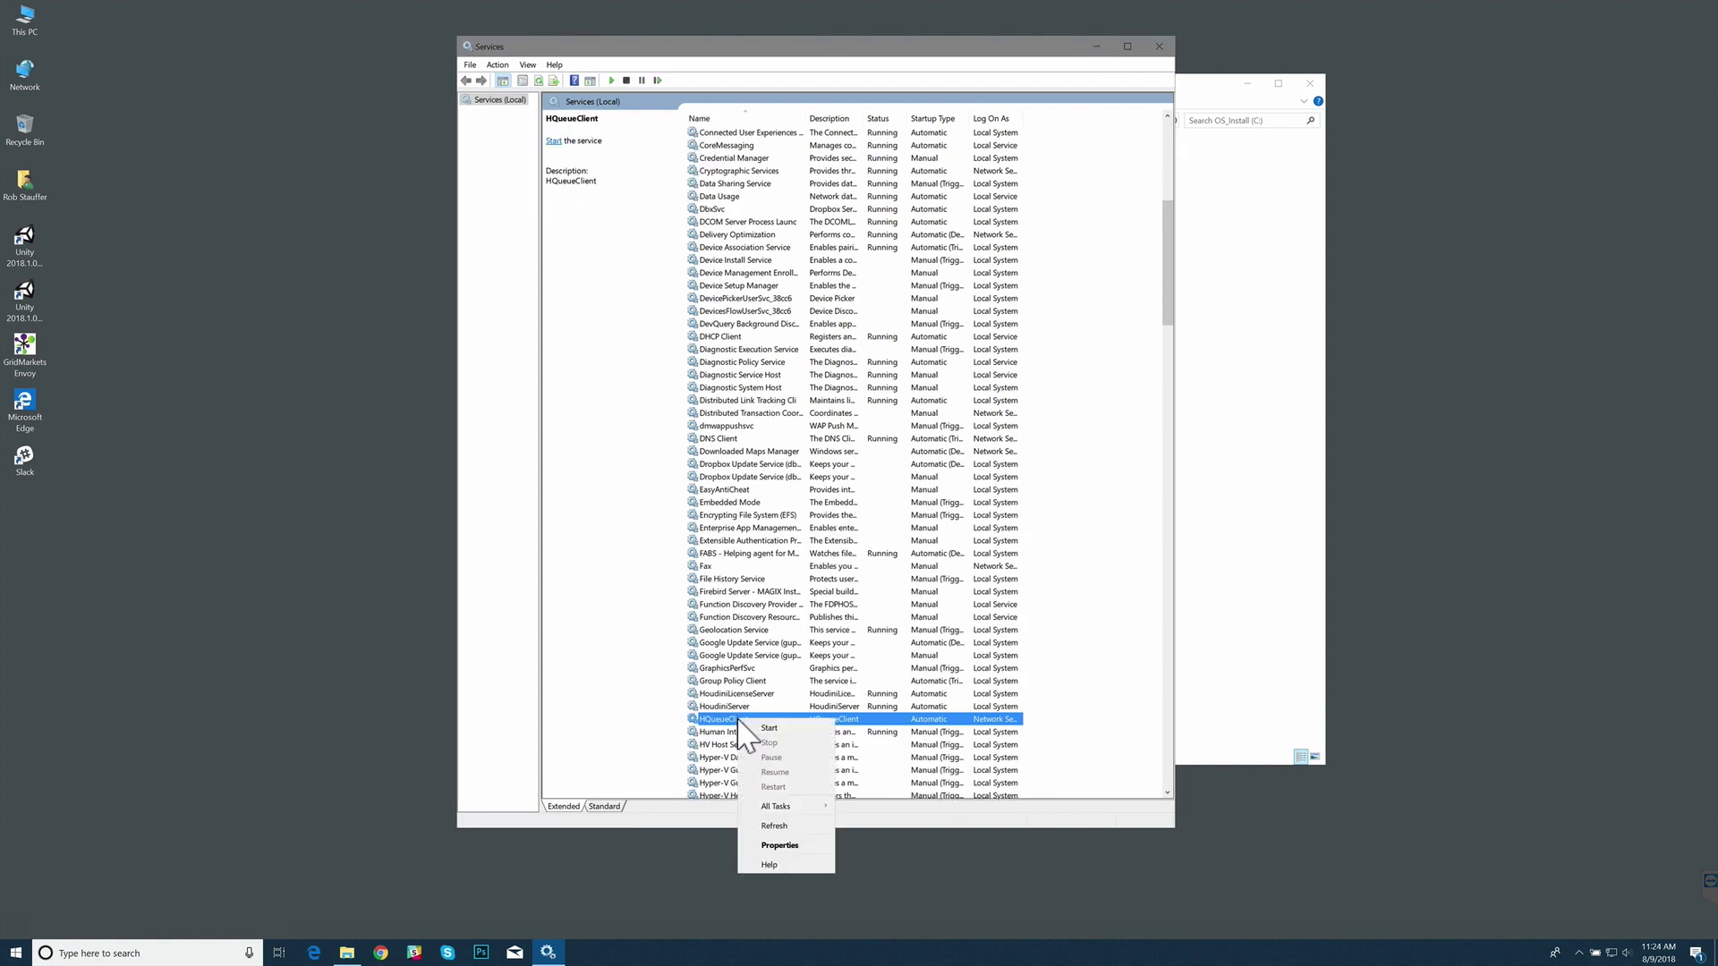
pyautogui.click(779, 845)
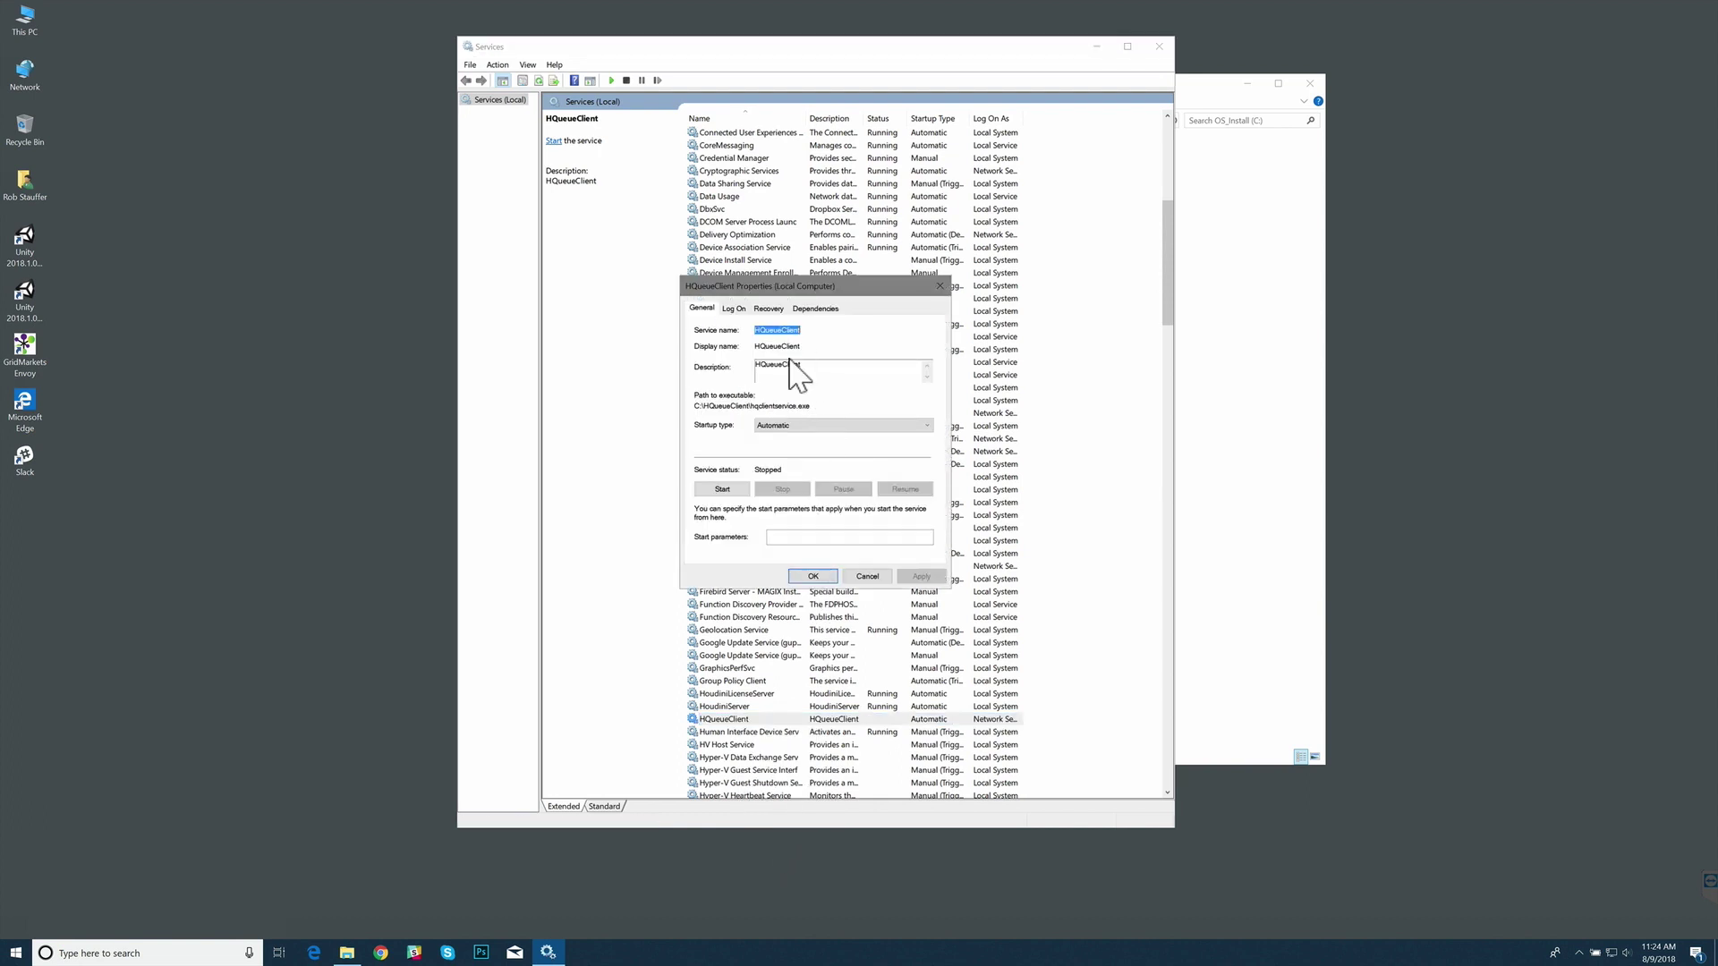
pyautogui.click(734, 309)
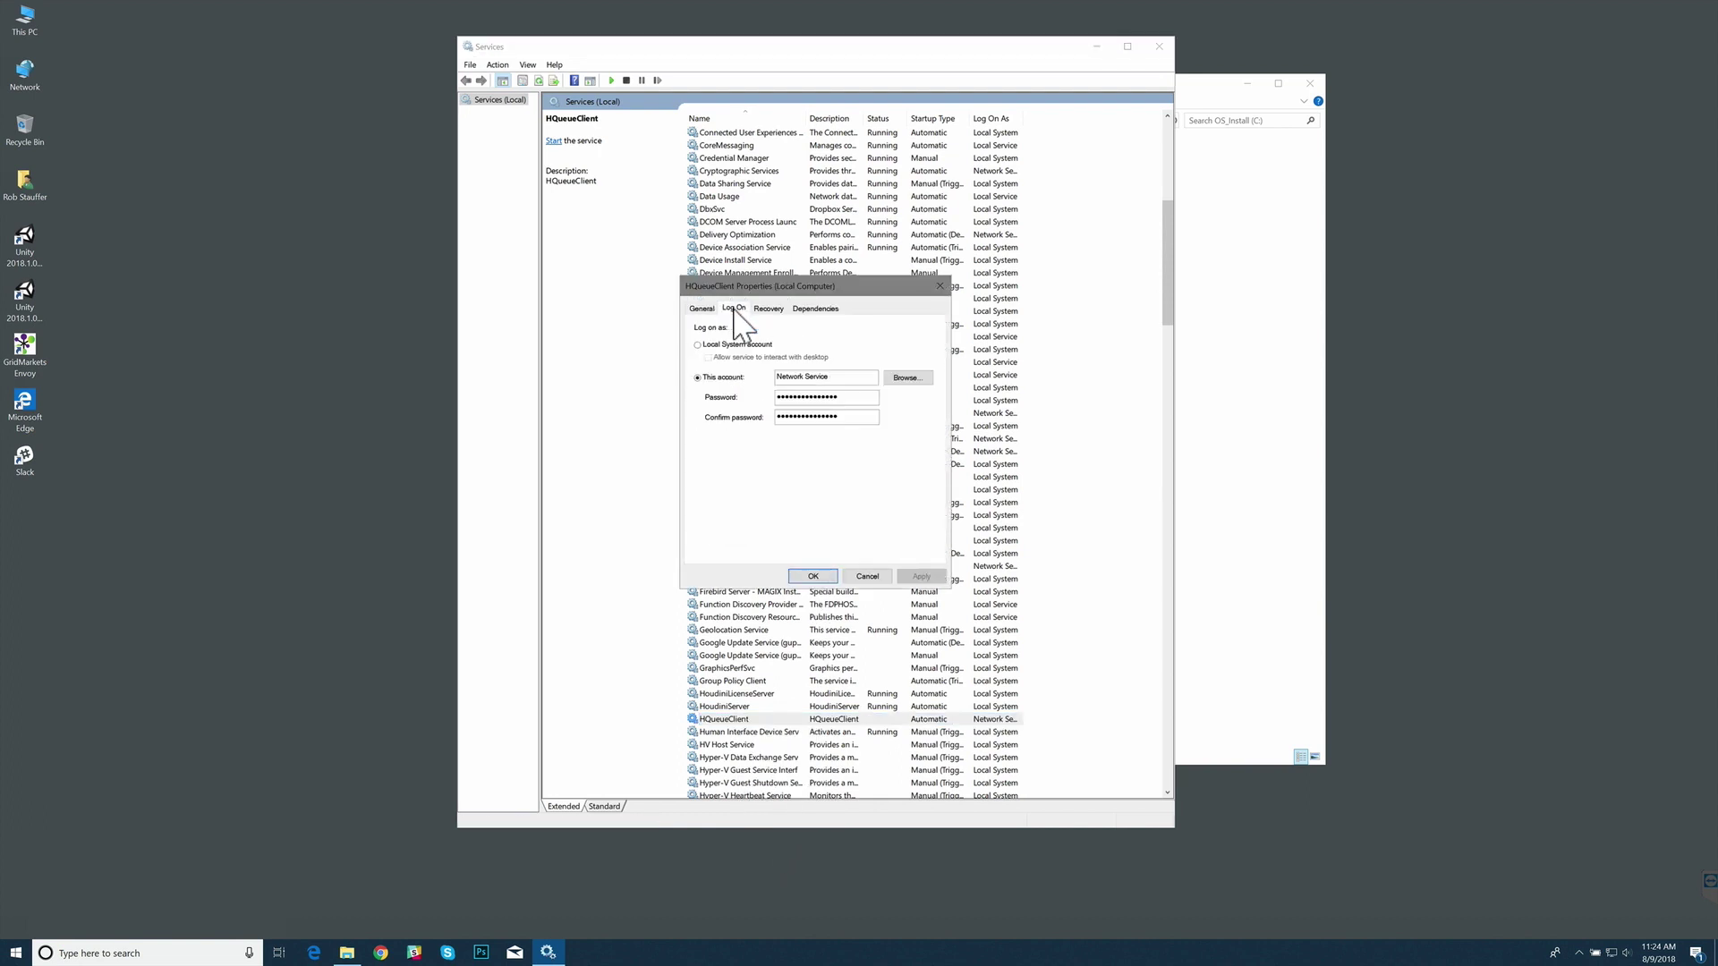
pyautogui.doubleClick(857, 383)
pyautogui.click(857, 383)
pyautogui.doubleClick(857, 382)
pyautogui.click(857, 383)
pyautogui.moveTo(857, 383); pyautogui.dragTo(760, 385)
# Replace it with the local user's account name and password, and save
pyautogui.write('Rob Stauffer')
pyautogui.press('Tab')
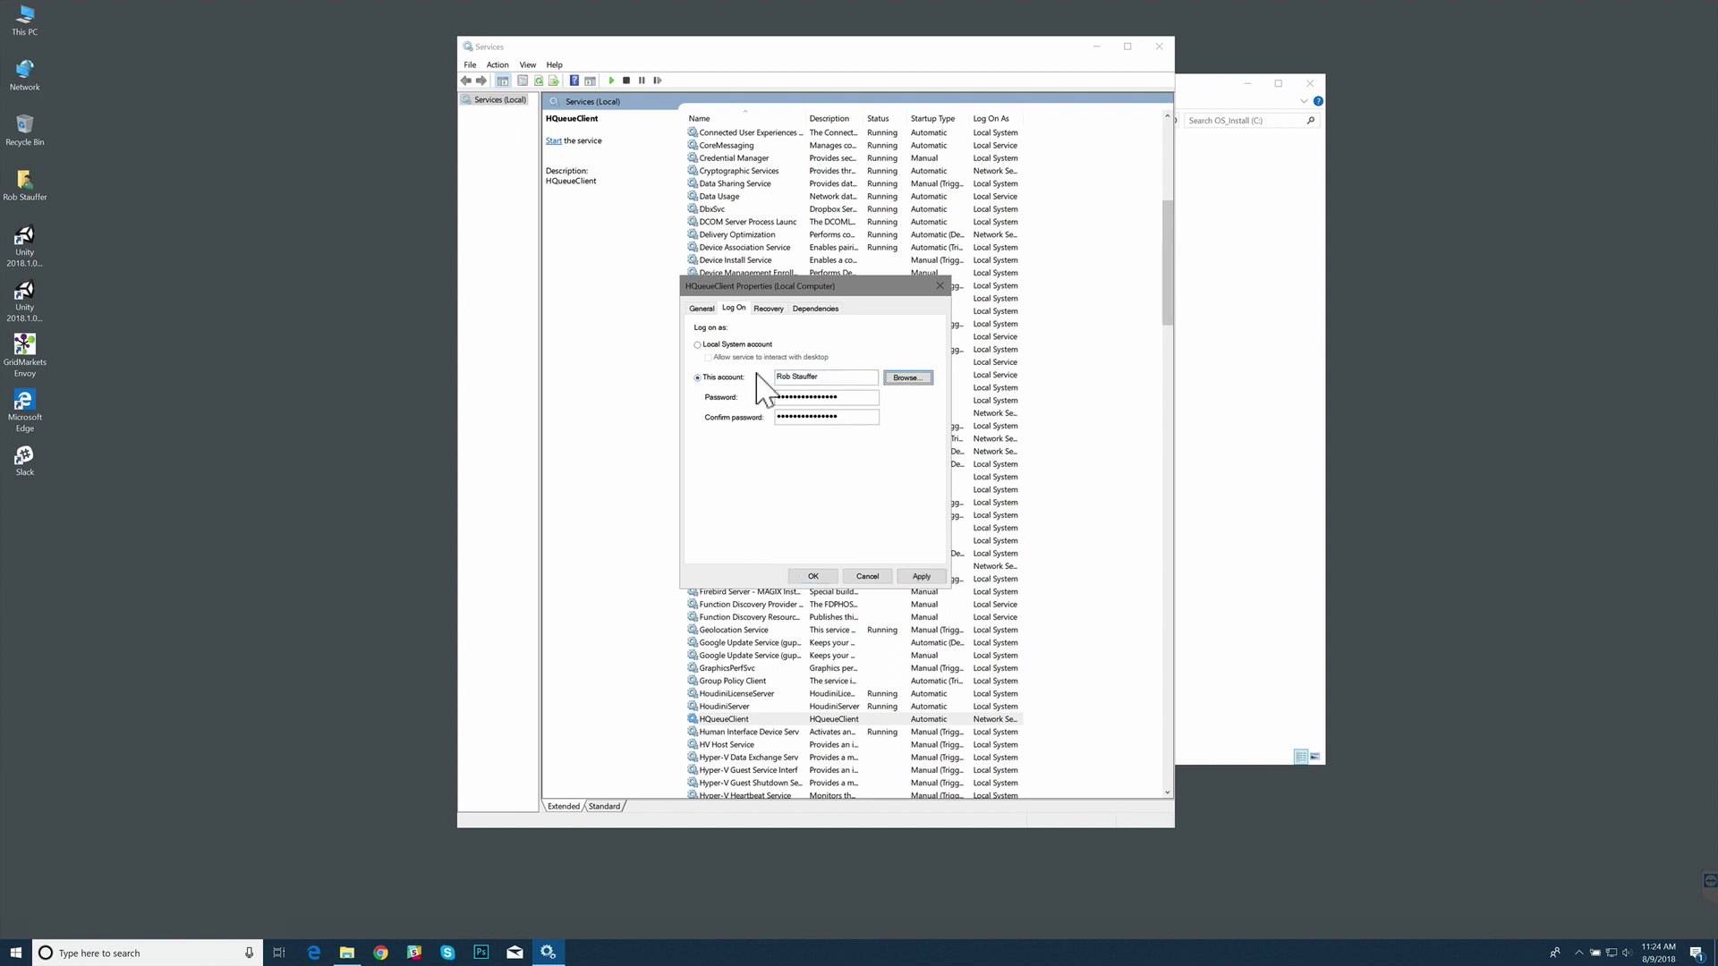
pyautogui.press('Tab')
pyautogui.press('BackSpace')
pyautogui.write('••••••••')
pyautogui.press('Tab')
pyautogui.write('•')
pyautogui.click(813, 576)
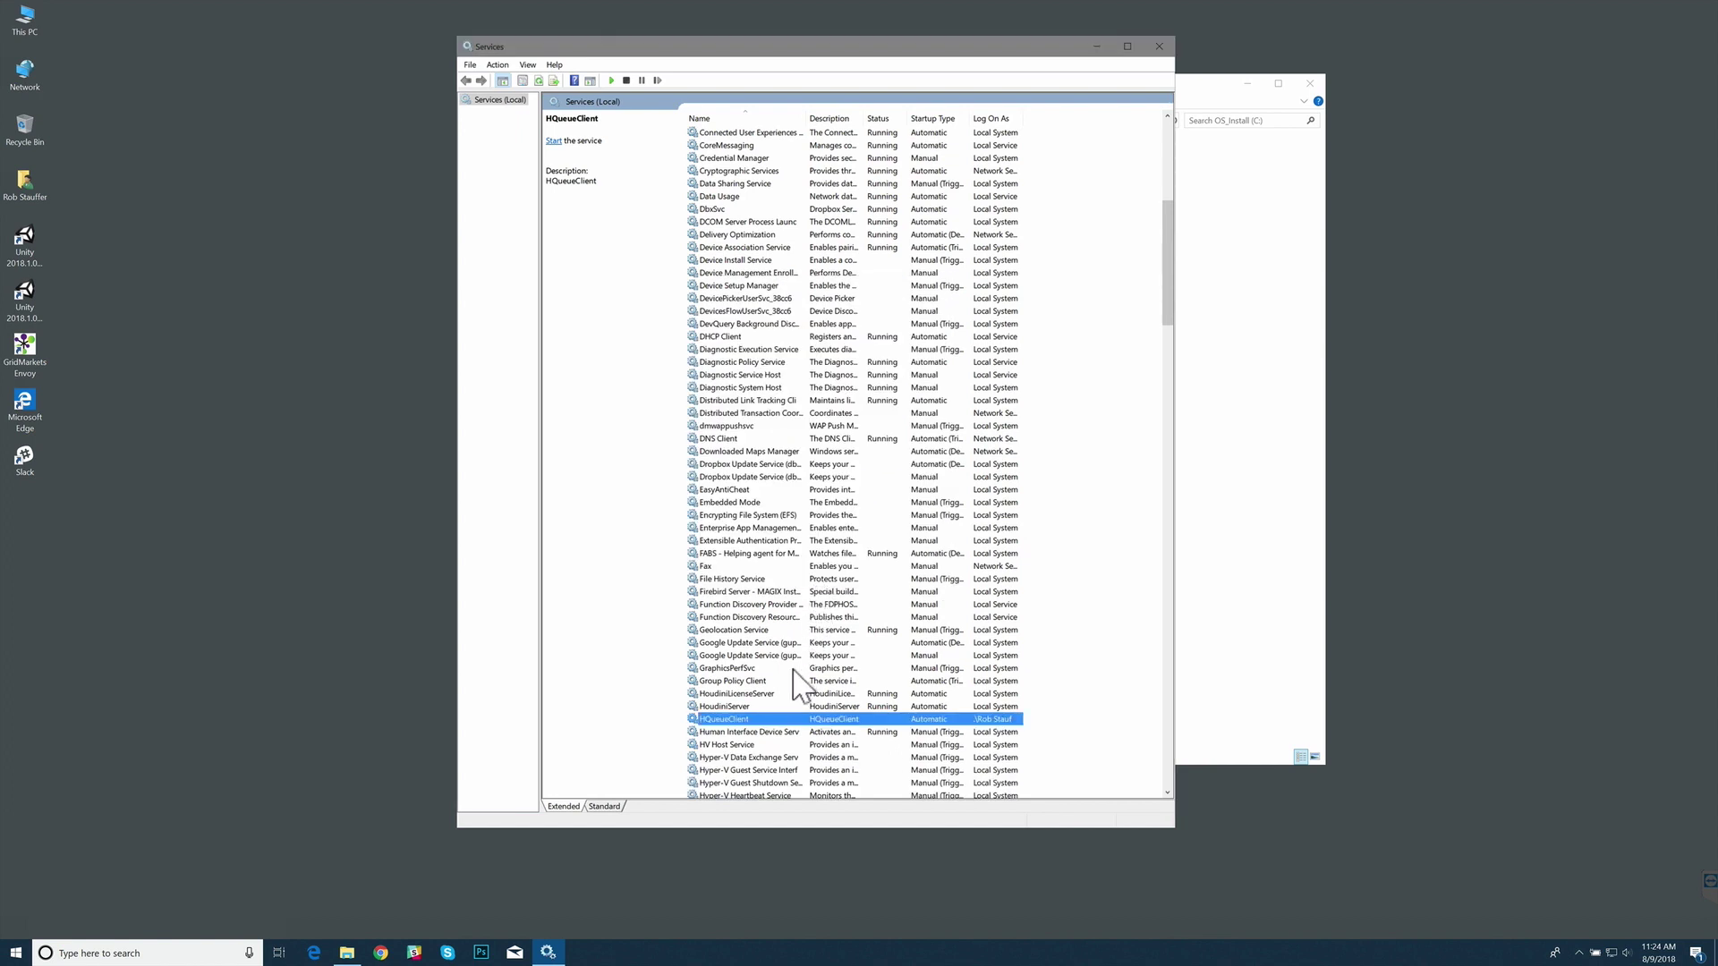
# Start the HQueueClient service again
pyautogui.rightClick(772, 721)
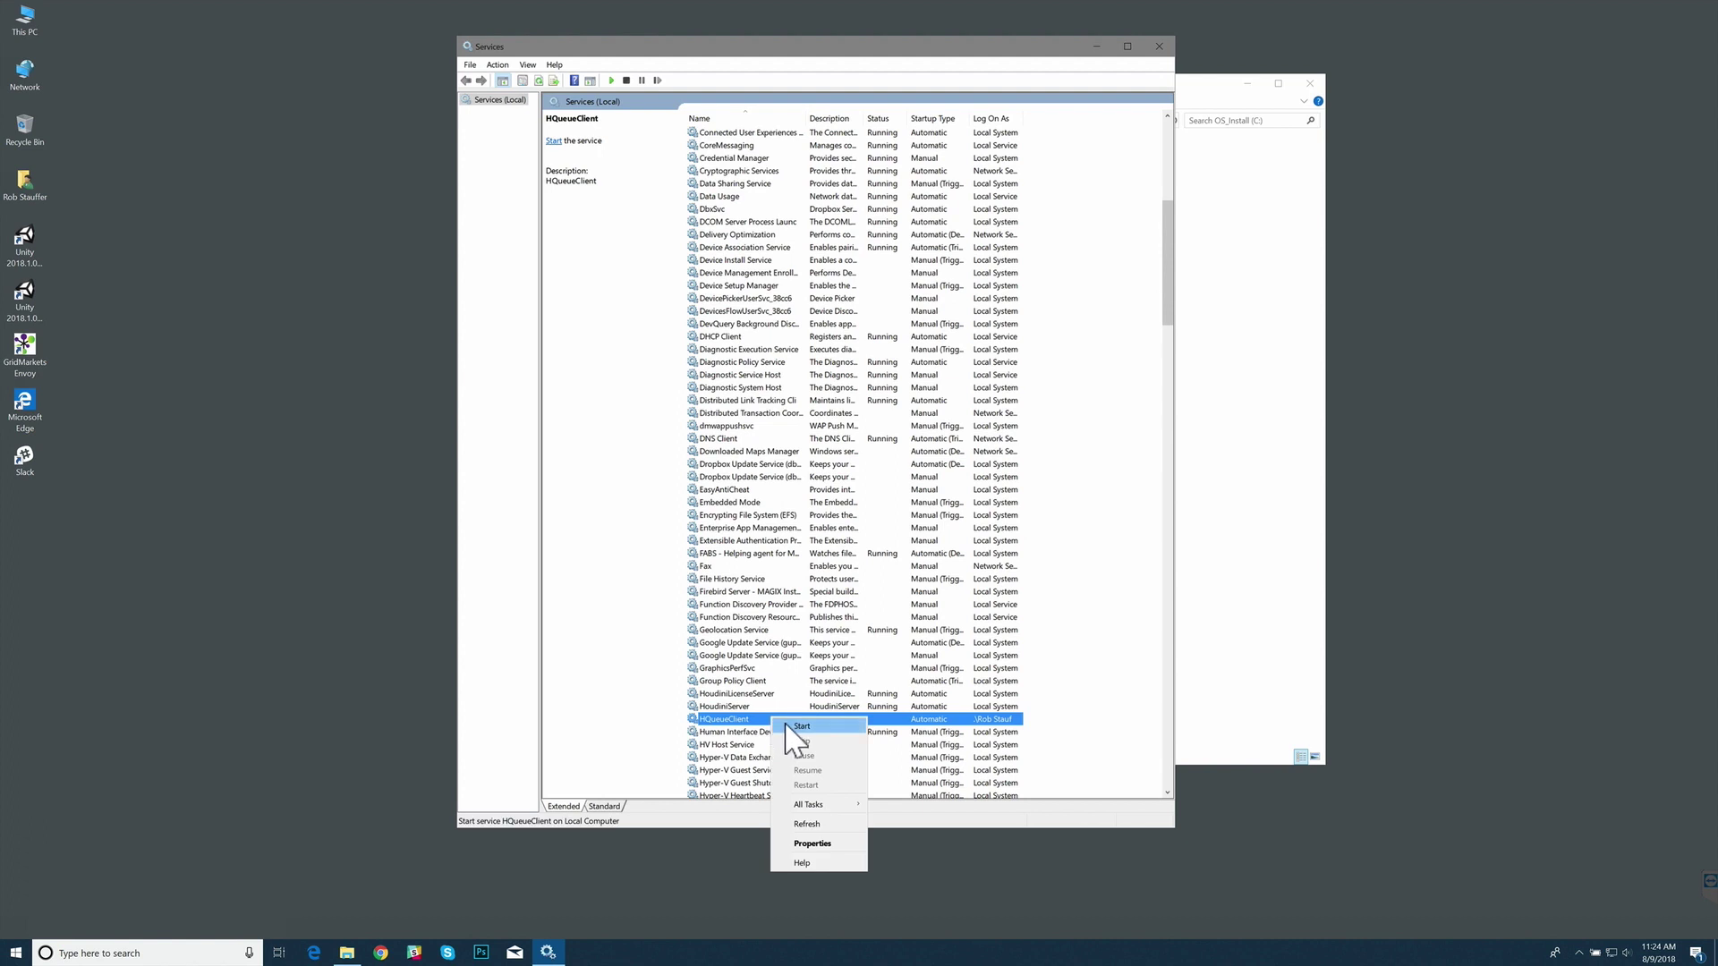
pyautogui.click(791, 735)
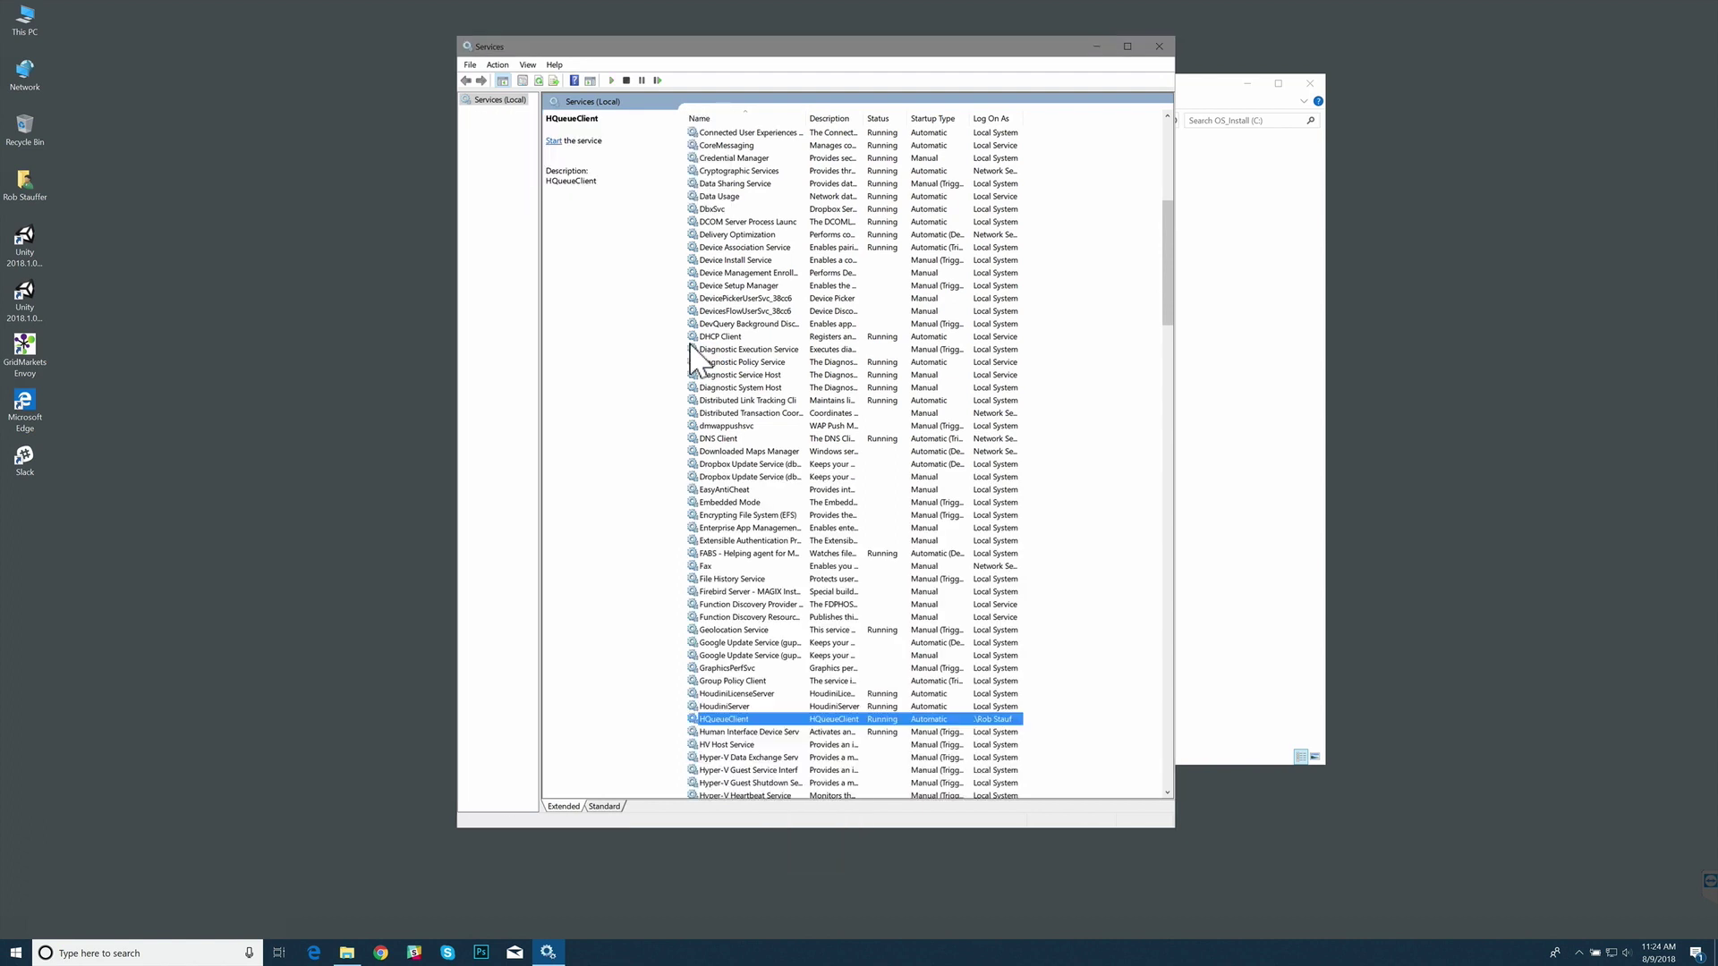
pyautogui.hotkey('ctrl', 'Left')
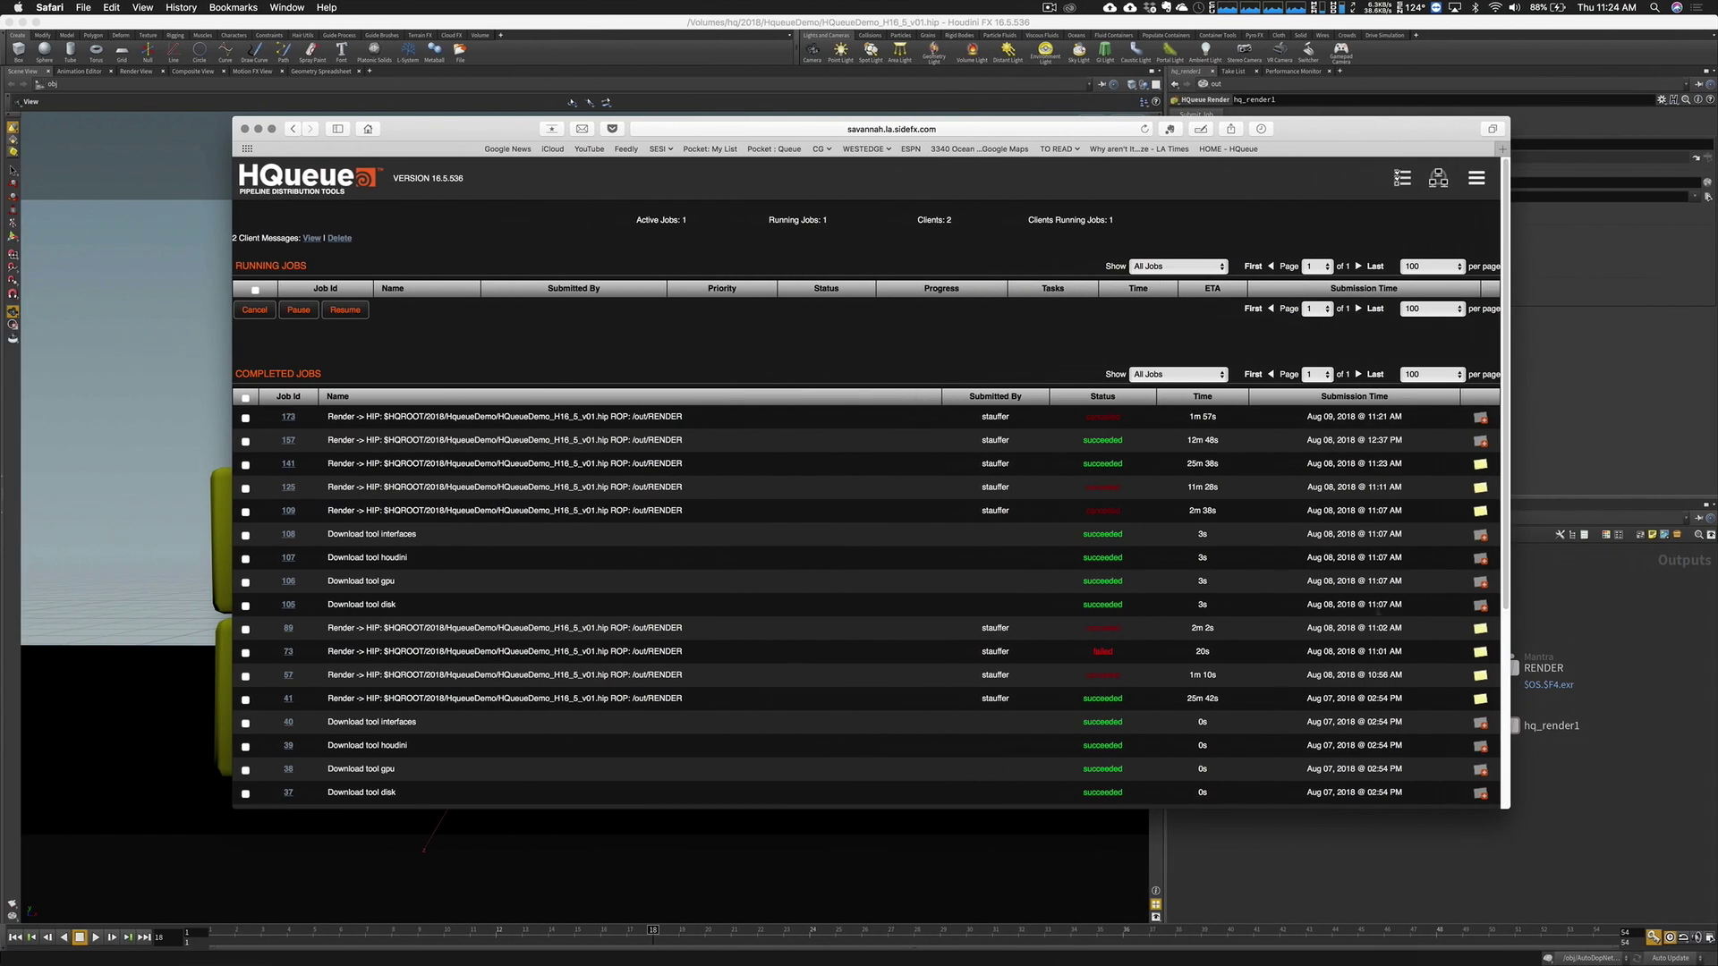
# Resubmit hq_render1 from Houdini and open the new job 184's details in HQueue
pyautogui.press('super+Tab')
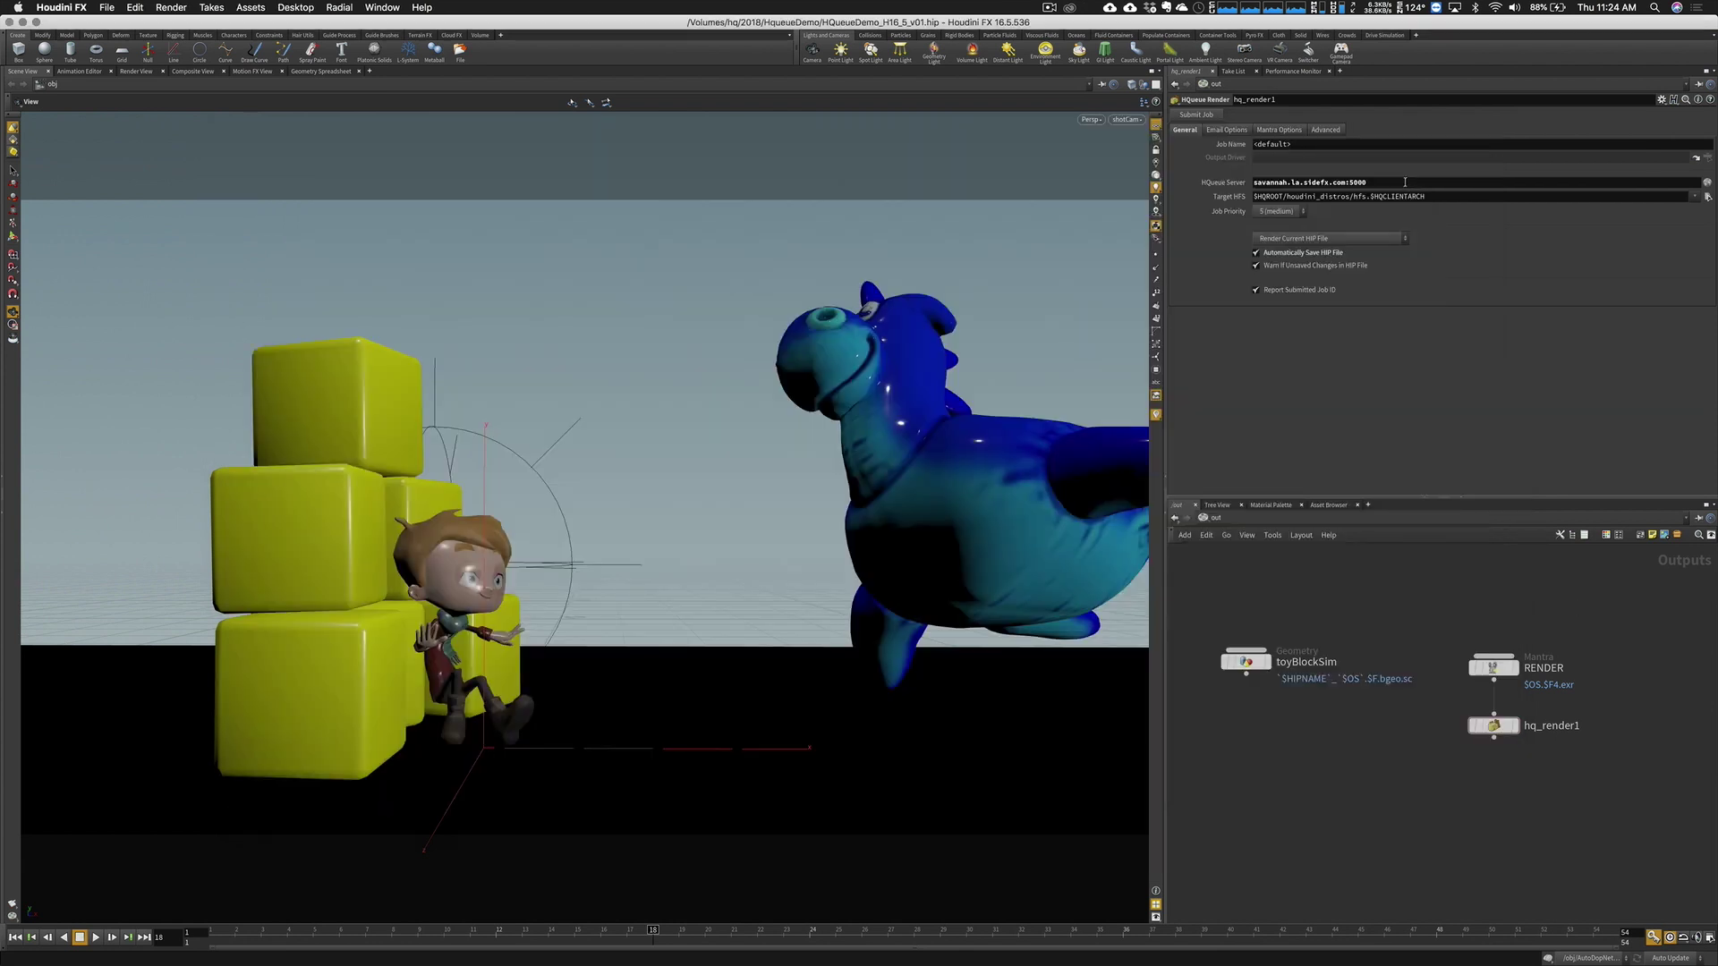
pyautogui.click(1215, 116)
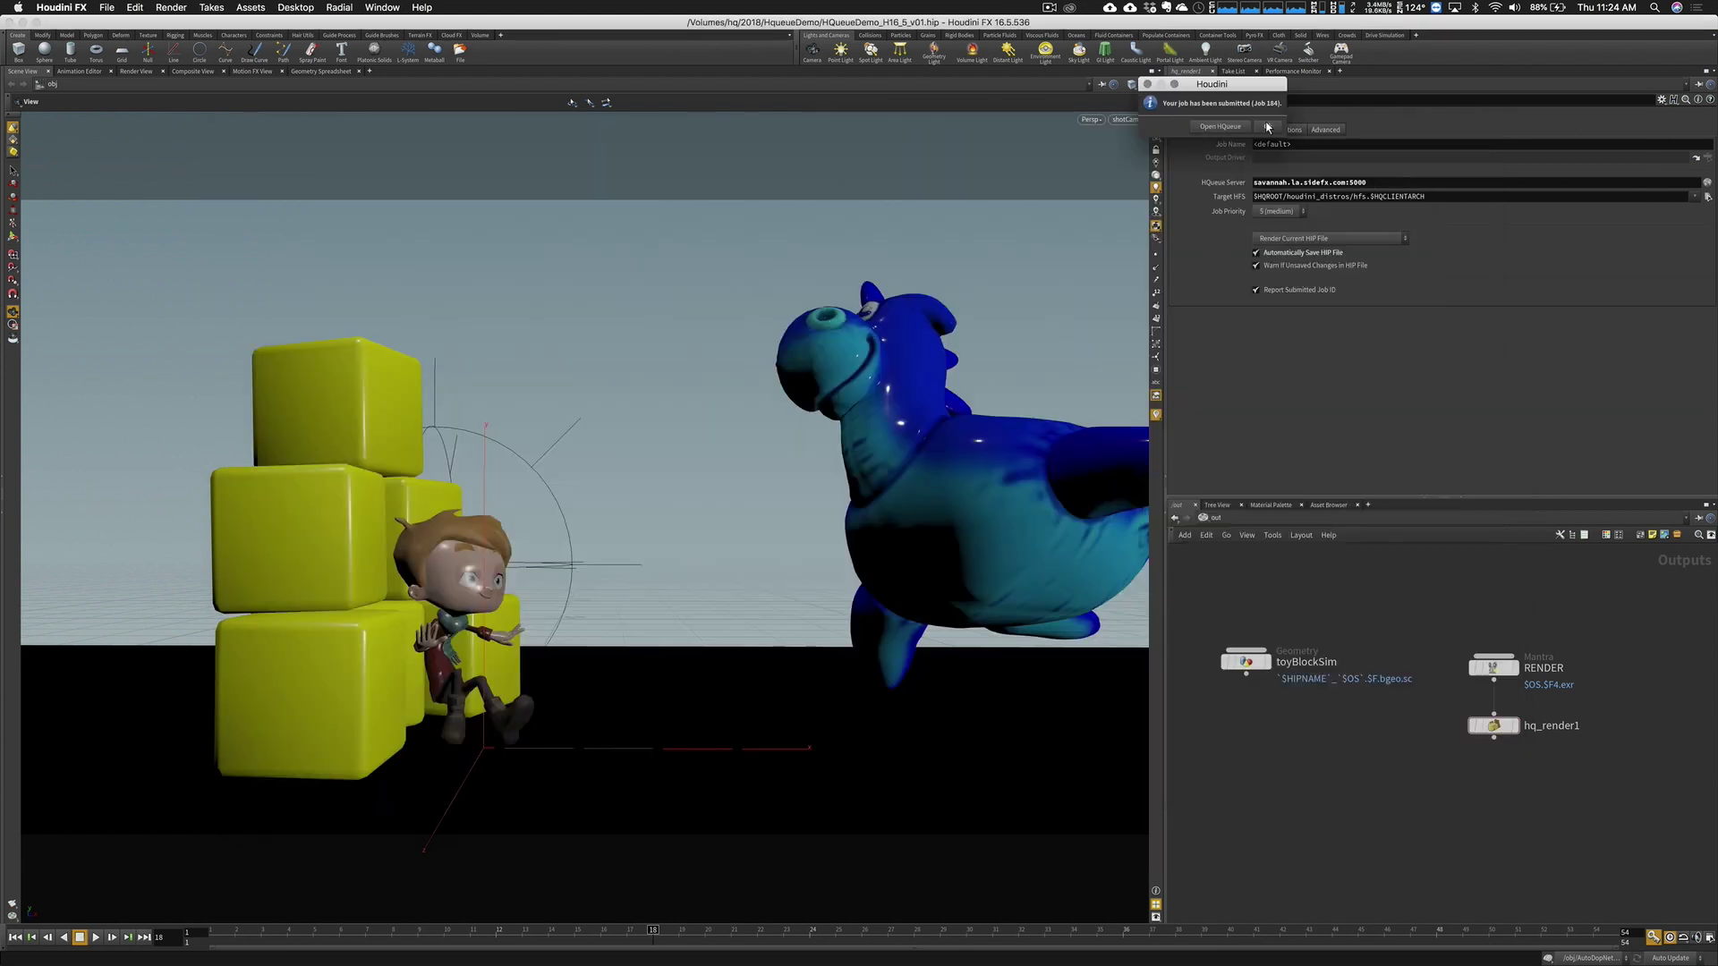
pyautogui.click(1267, 126)
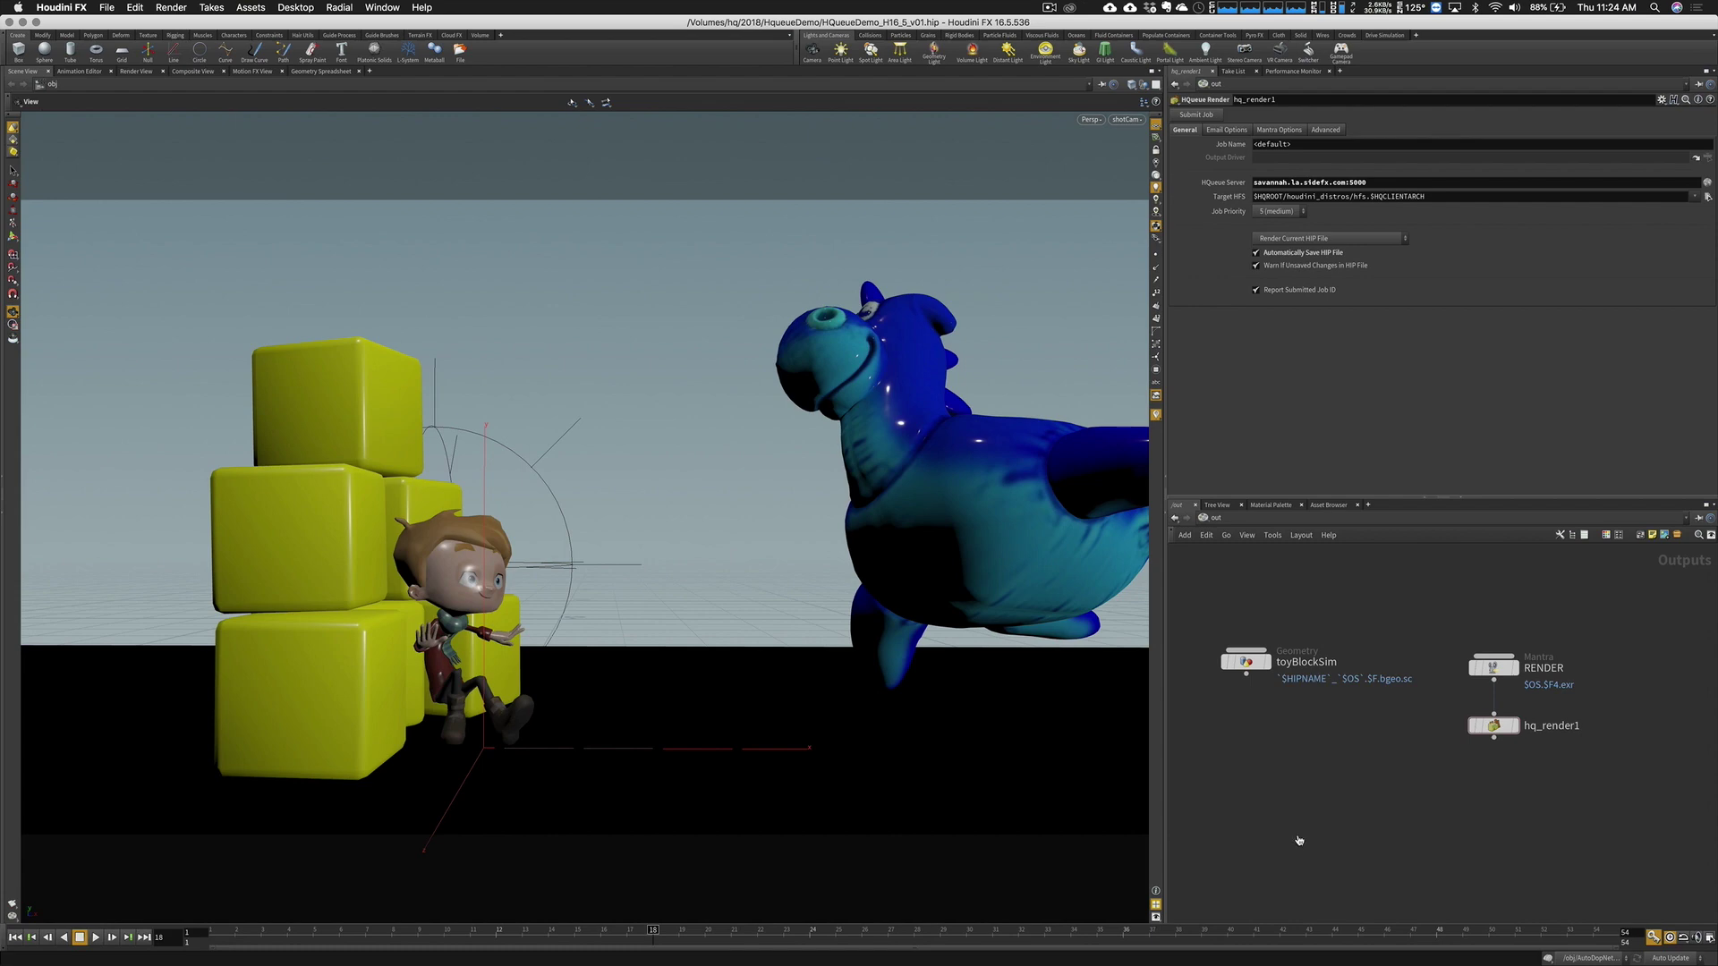
pyautogui.press('super+Tab')
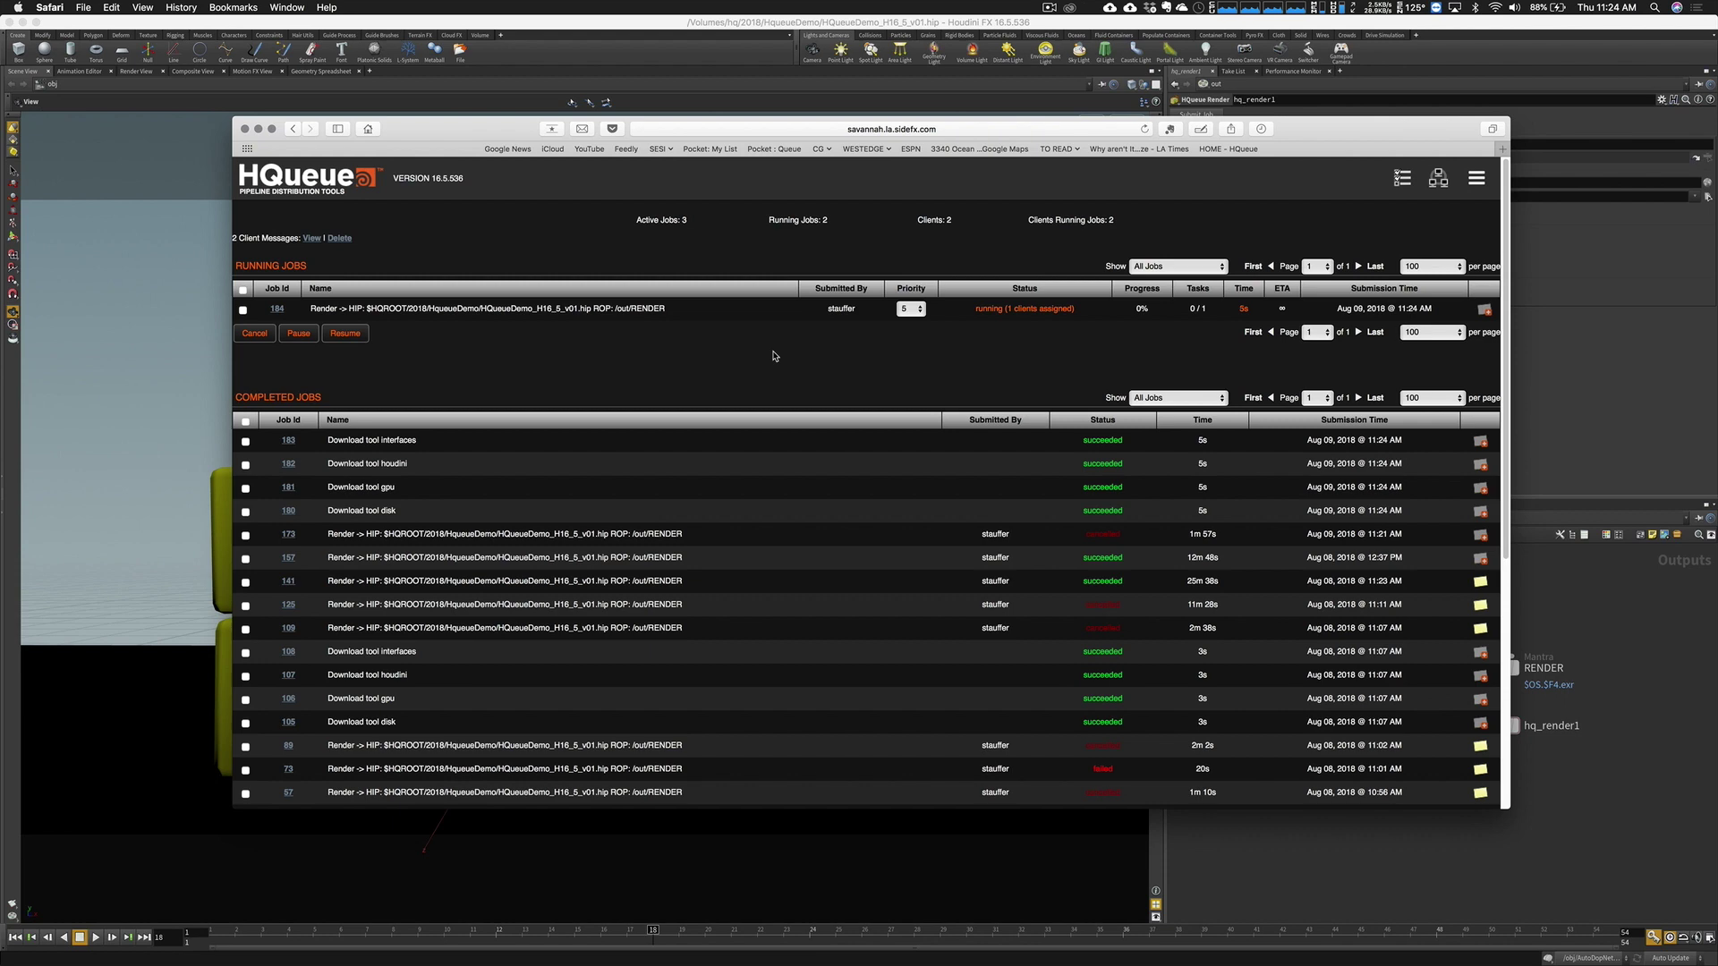
pyautogui.click(278, 310)
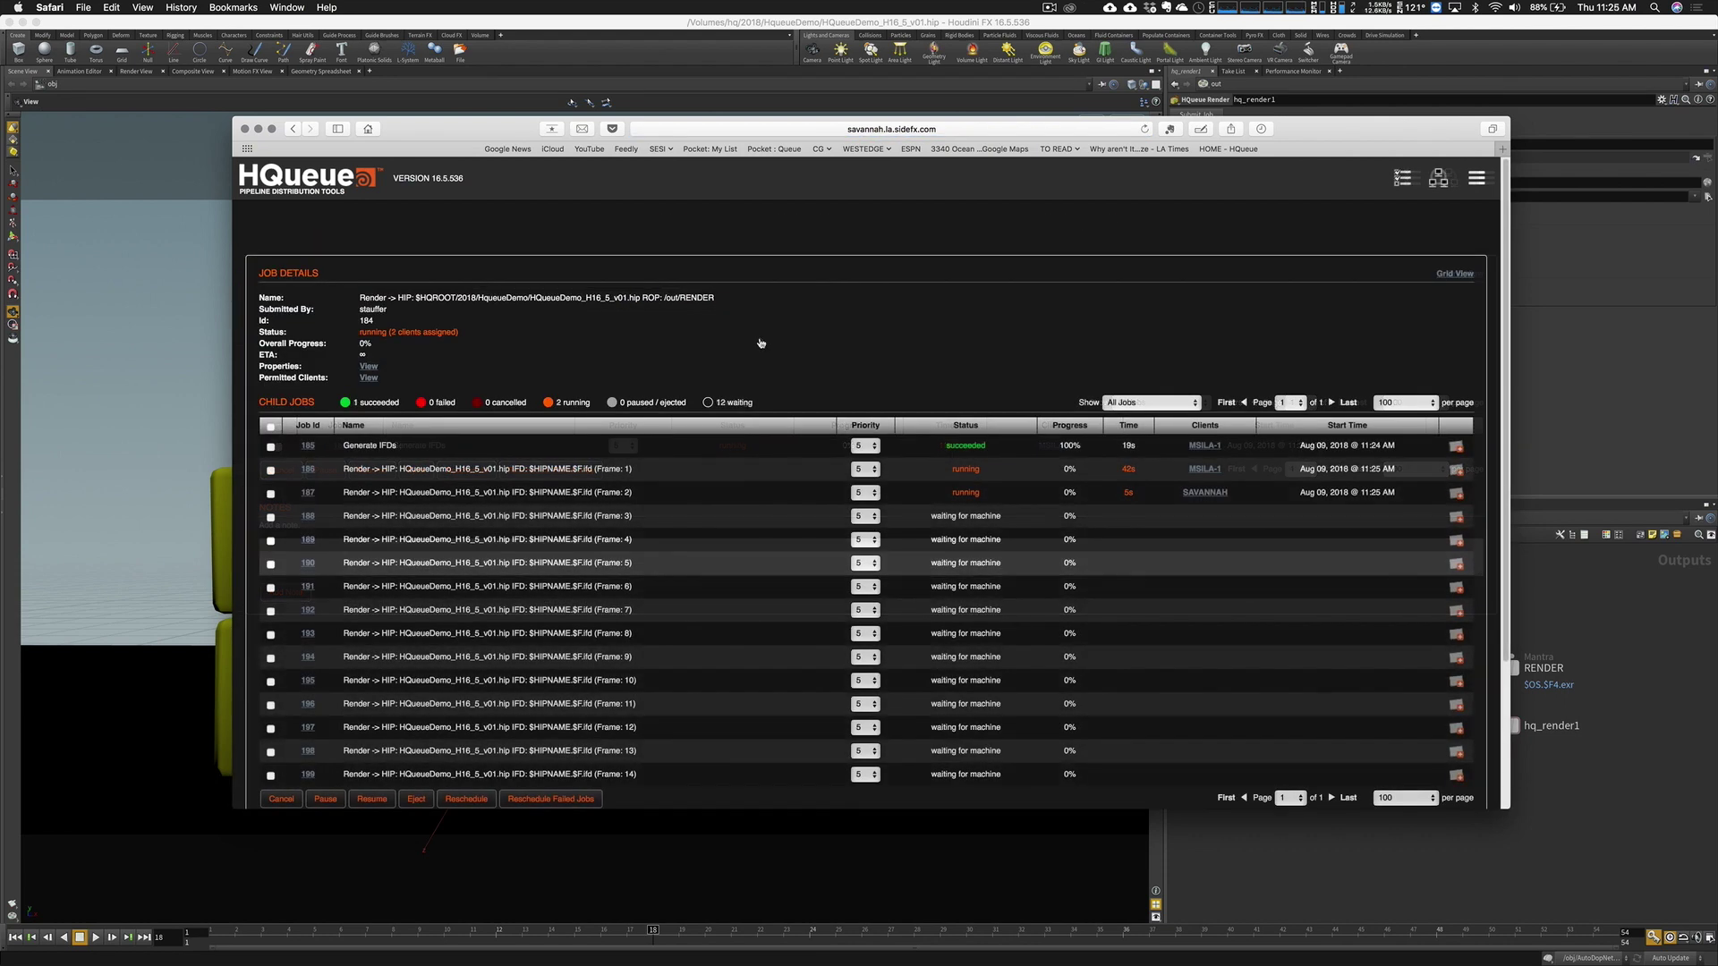
# Browse Finder to render > HQueueDemo_H16_5_v01 > RENDER to see job 184's EXR frames
pyautogui.press('super+Tab')
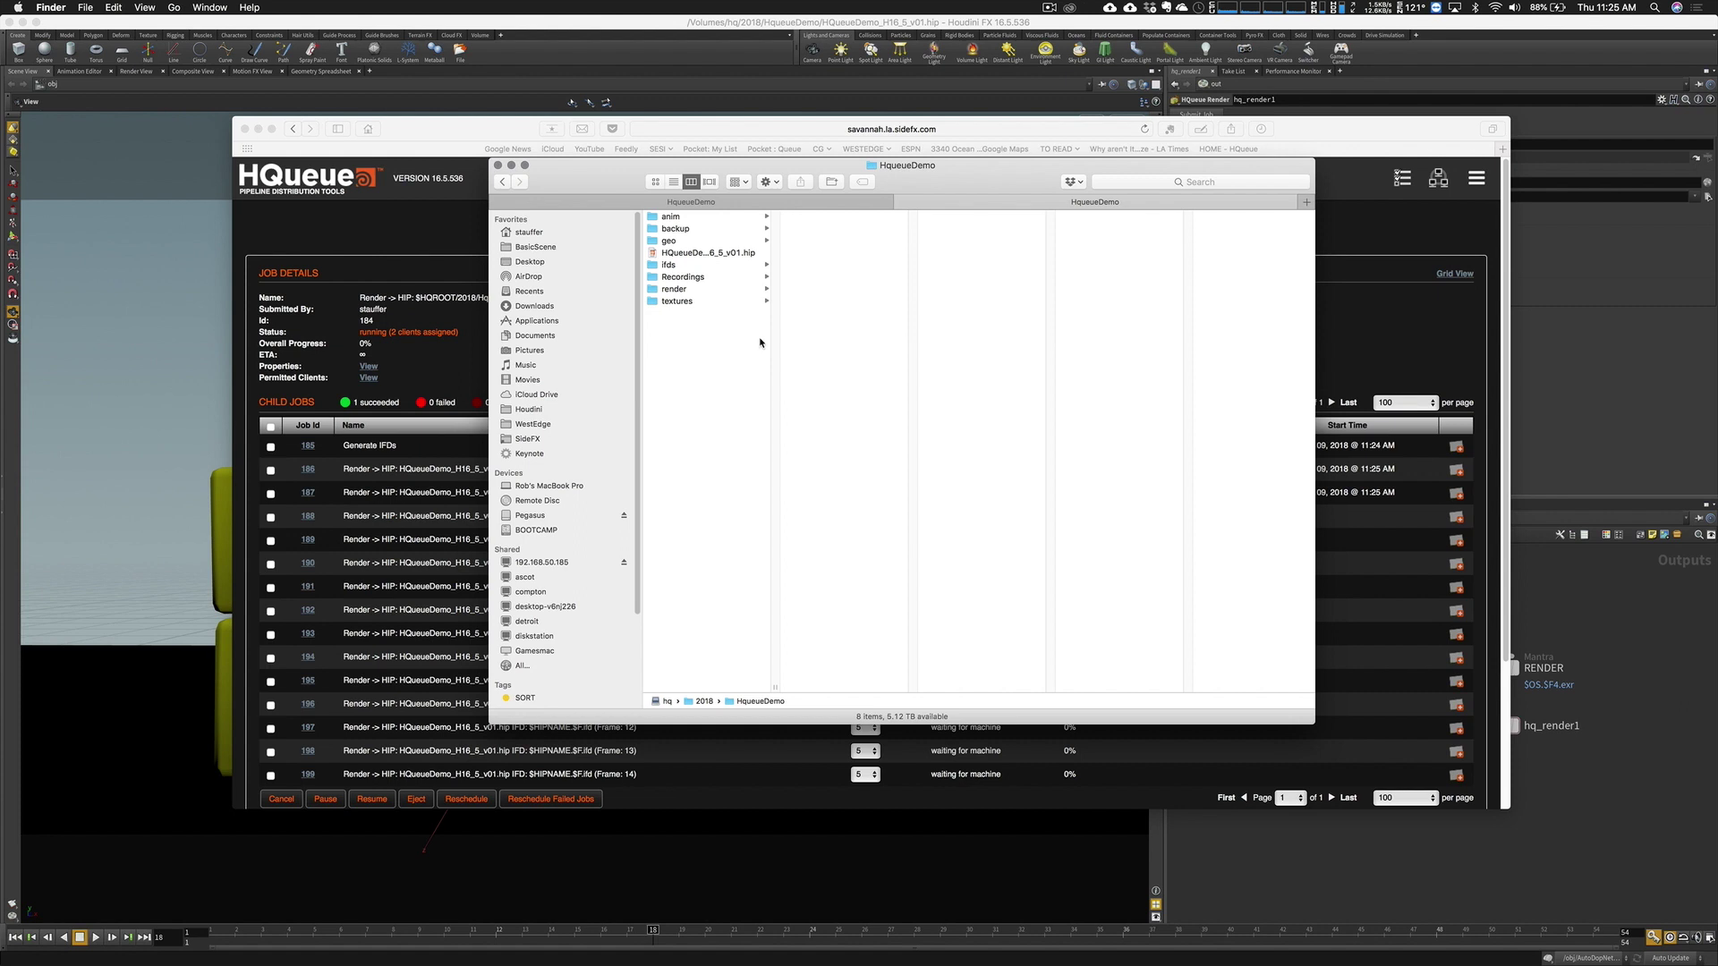
pyautogui.click(716, 291)
pyautogui.click(853, 218)
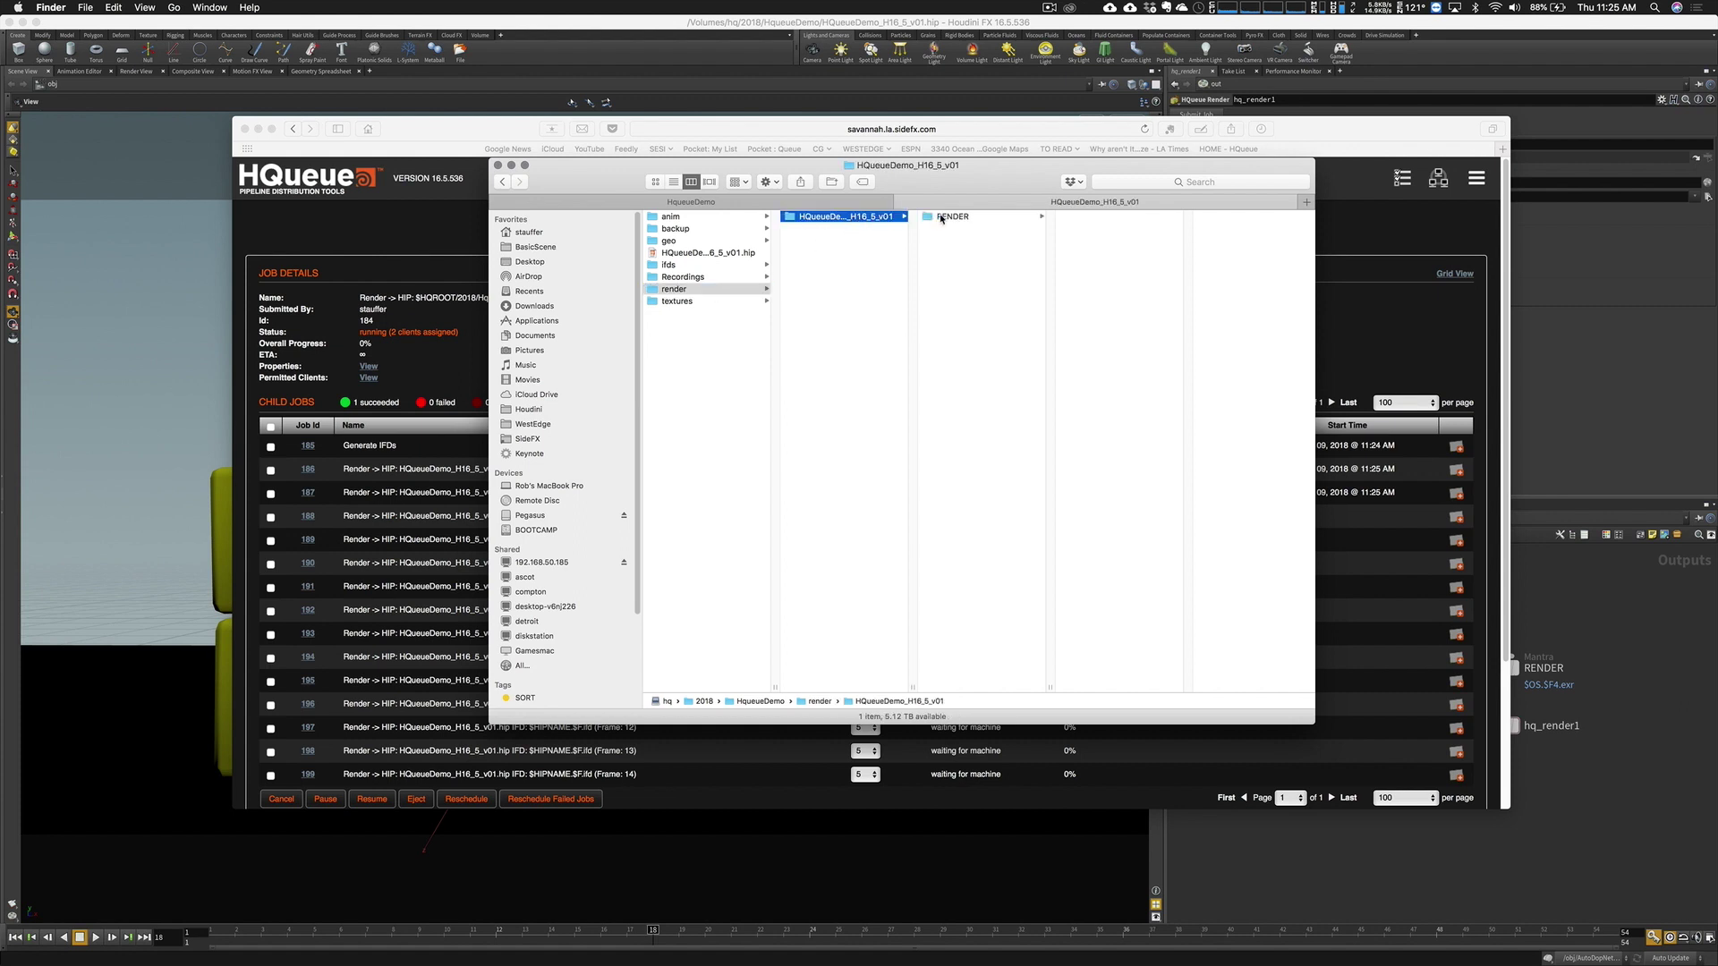
pyautogui.click(978, 218)
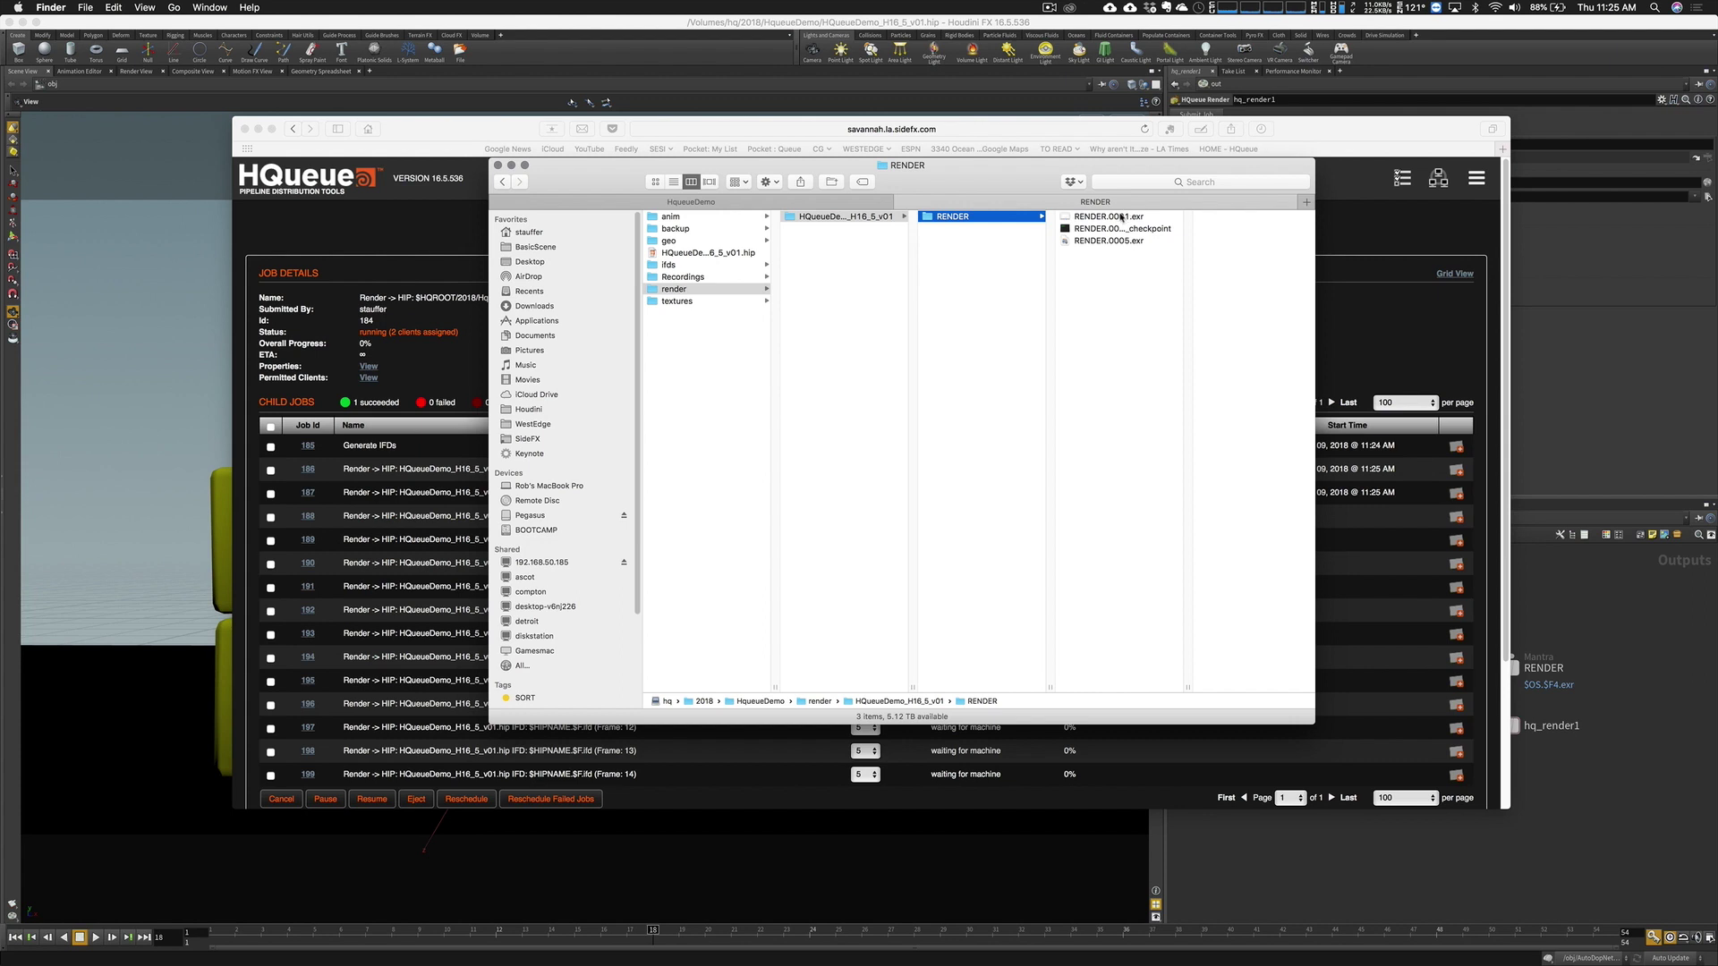